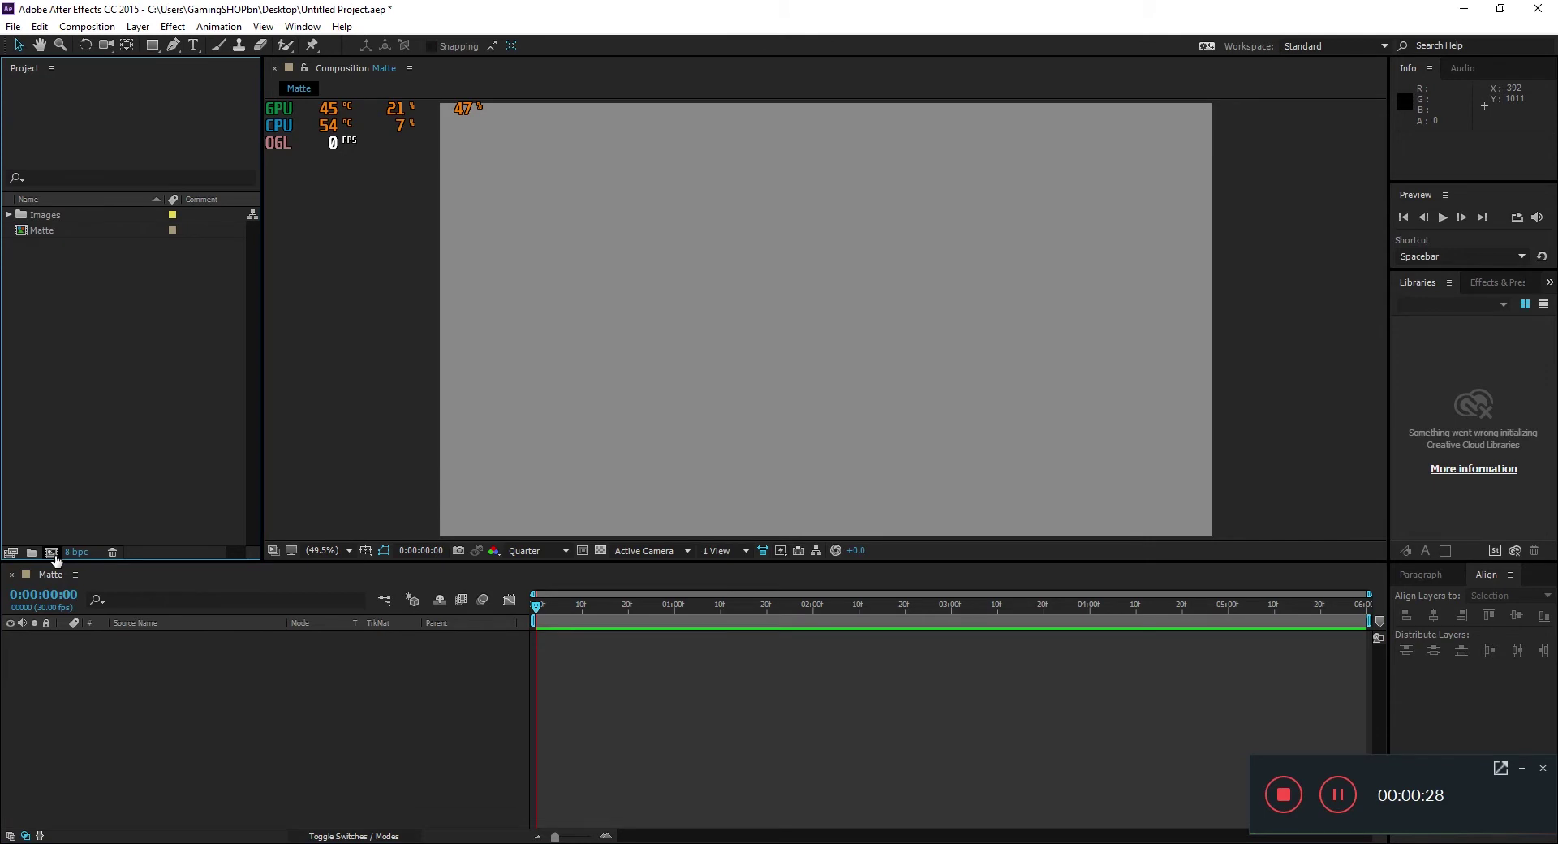
Create a new 1920 x 1080, 30 fps, six-second composition named Media
left_click(51, 553)
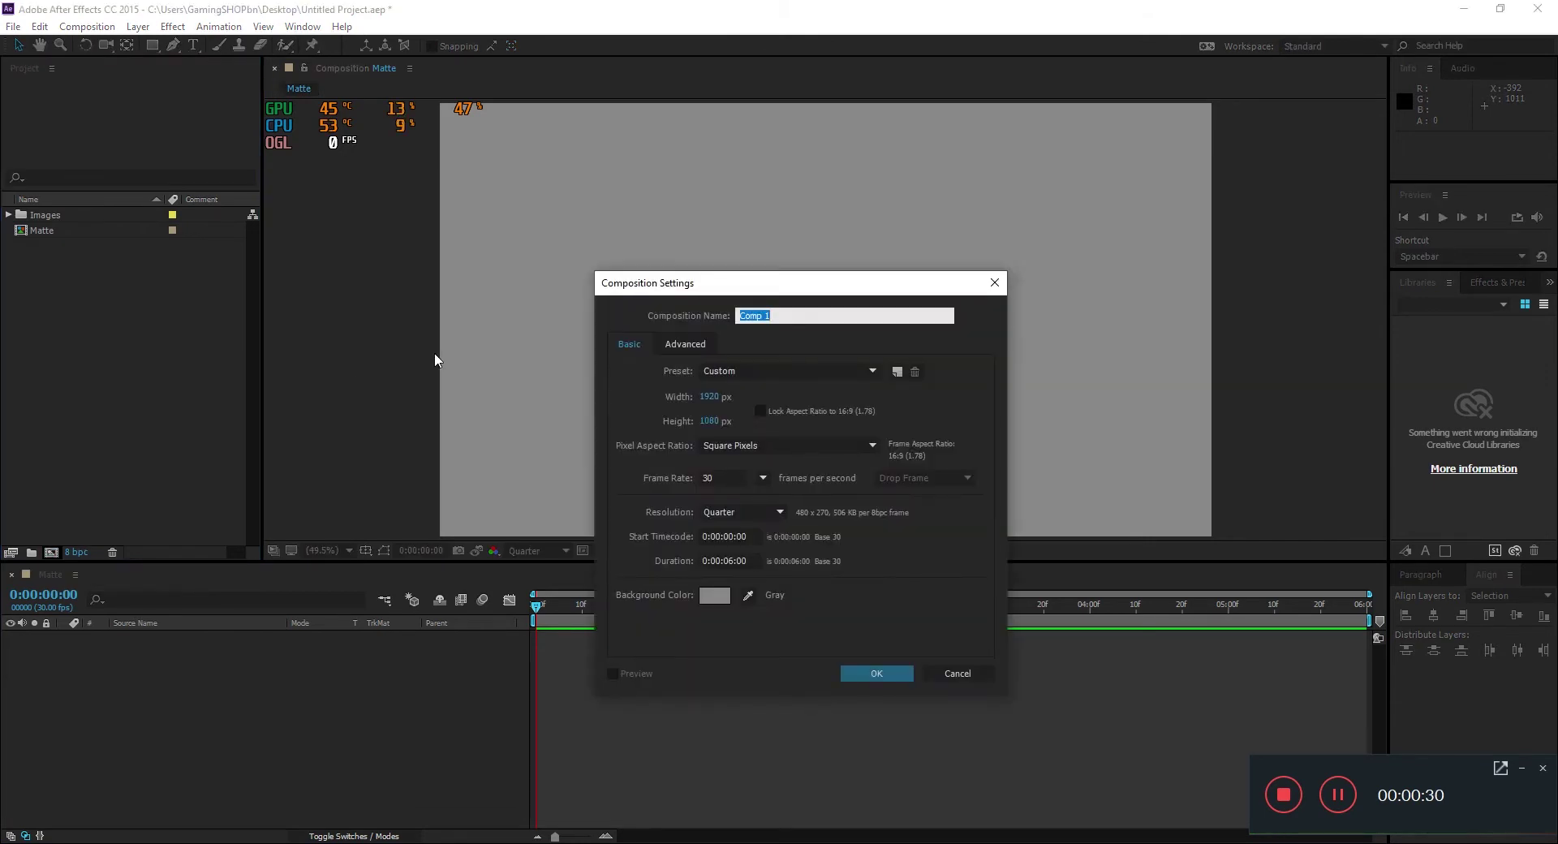
type("Media")
left_click(868, 670)
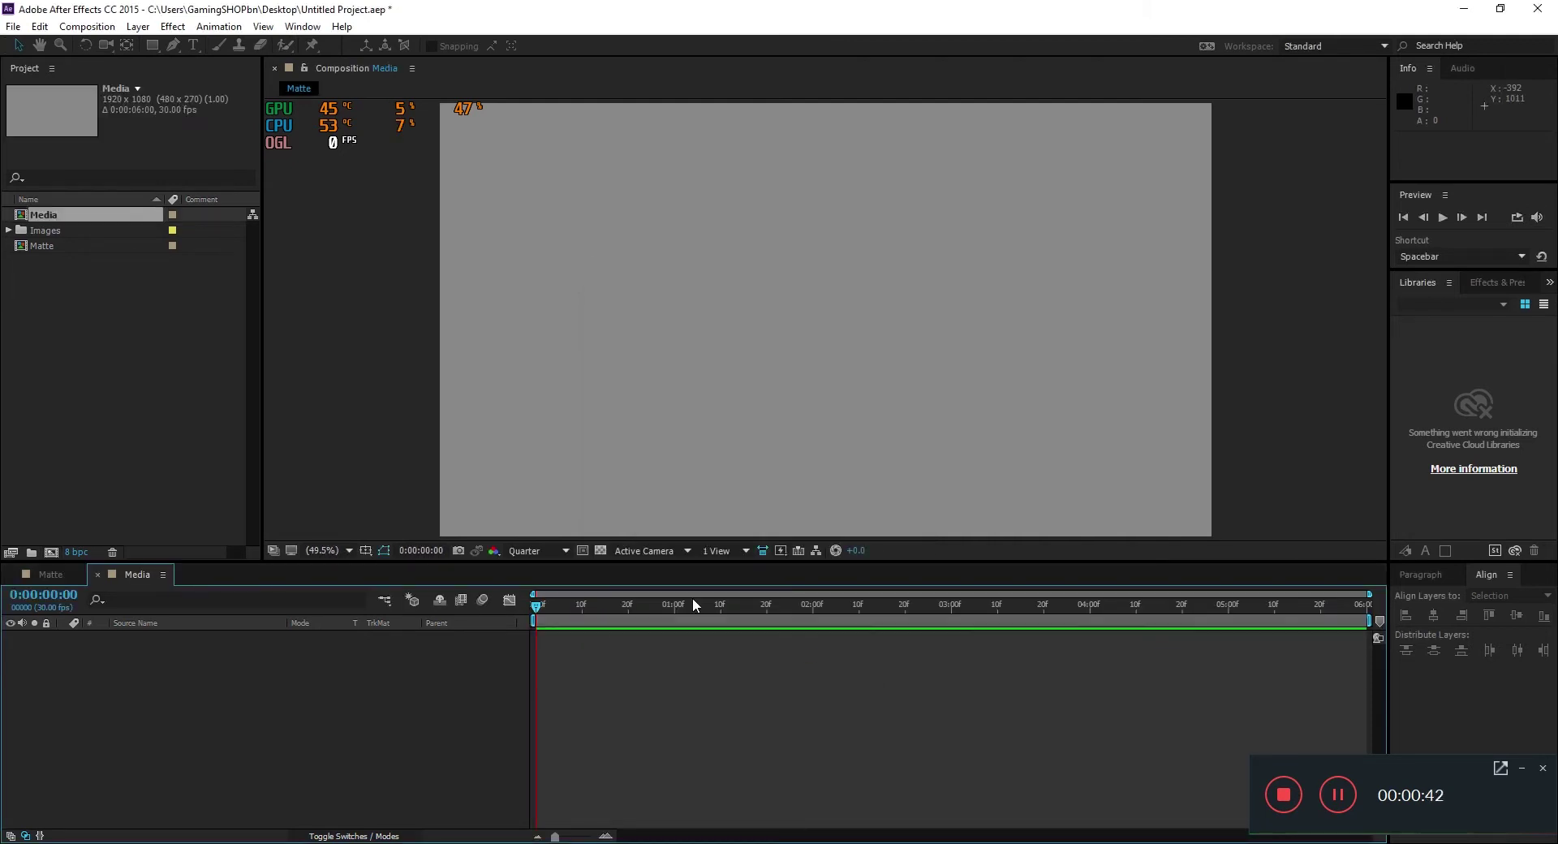
left_click(123, 332)
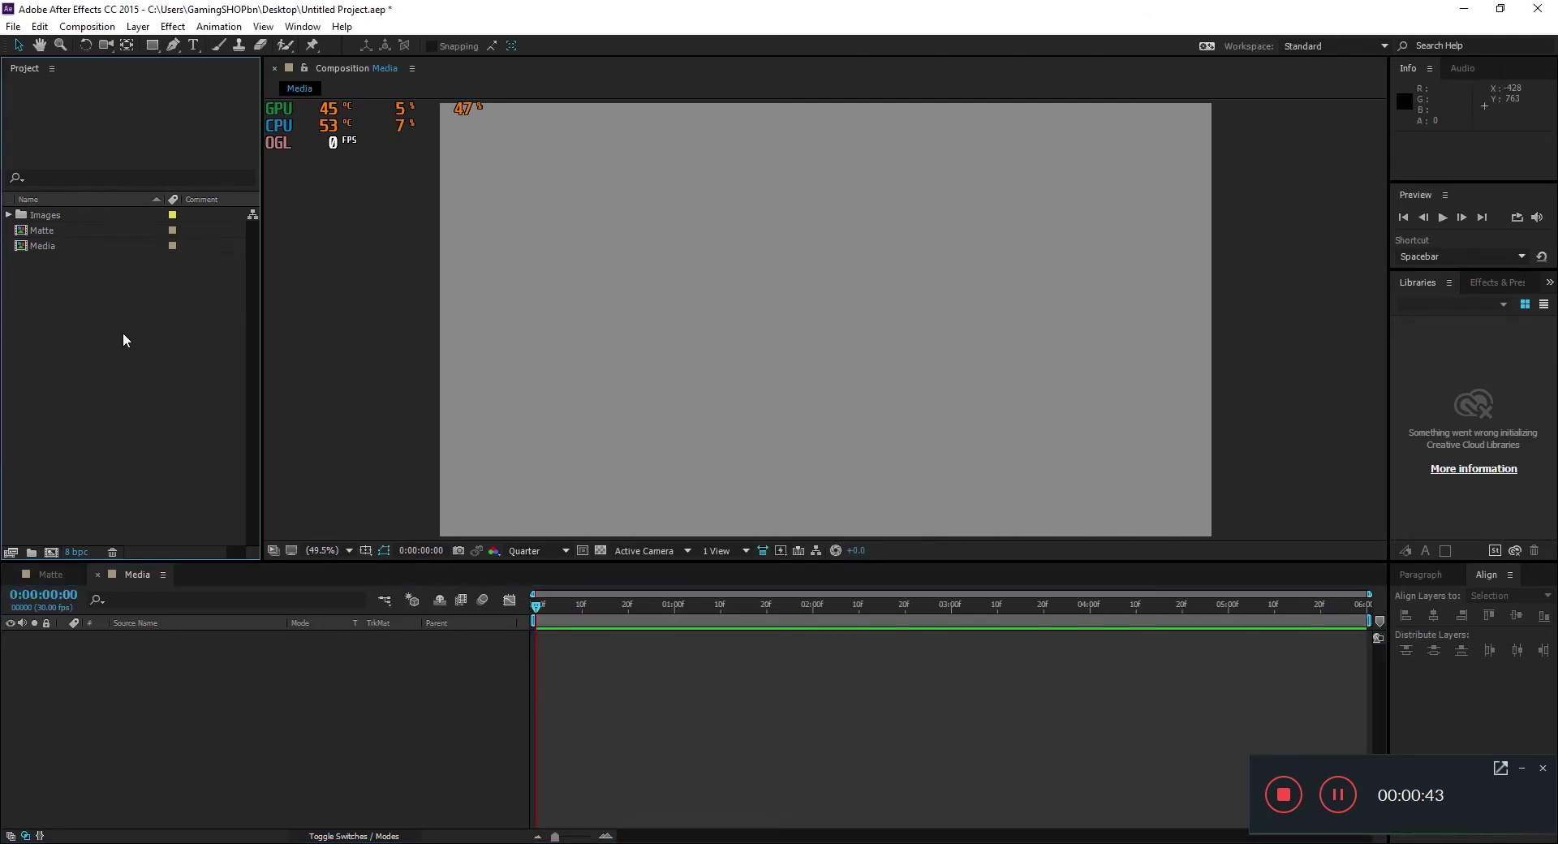
Create another composition with the same 1920 x 1080, six-second settings and name it Final
left_click(50, 552)
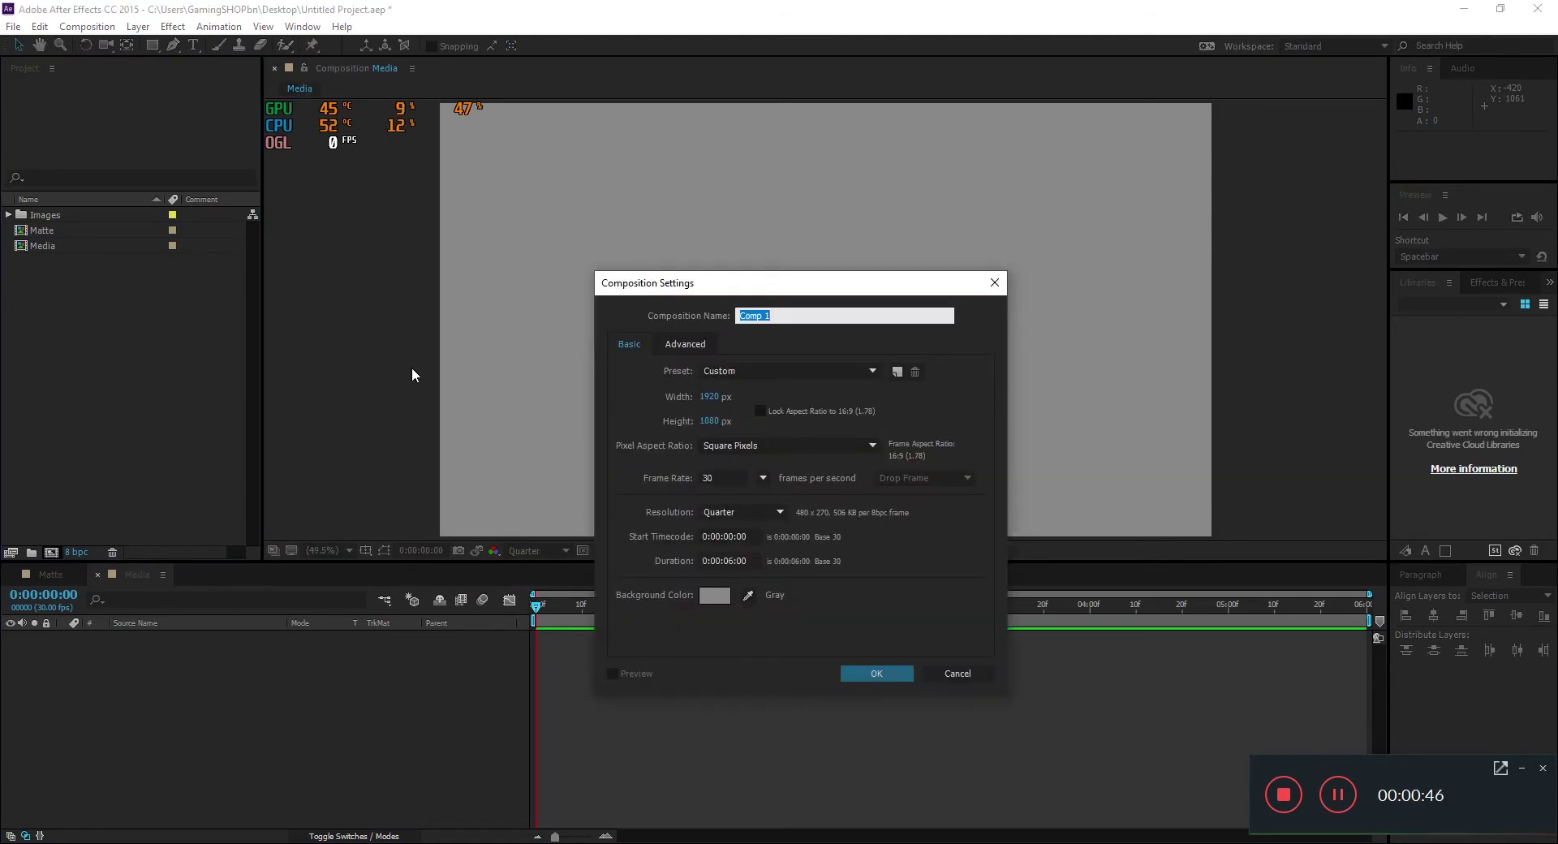
type("Final")
left_click(868, 672)
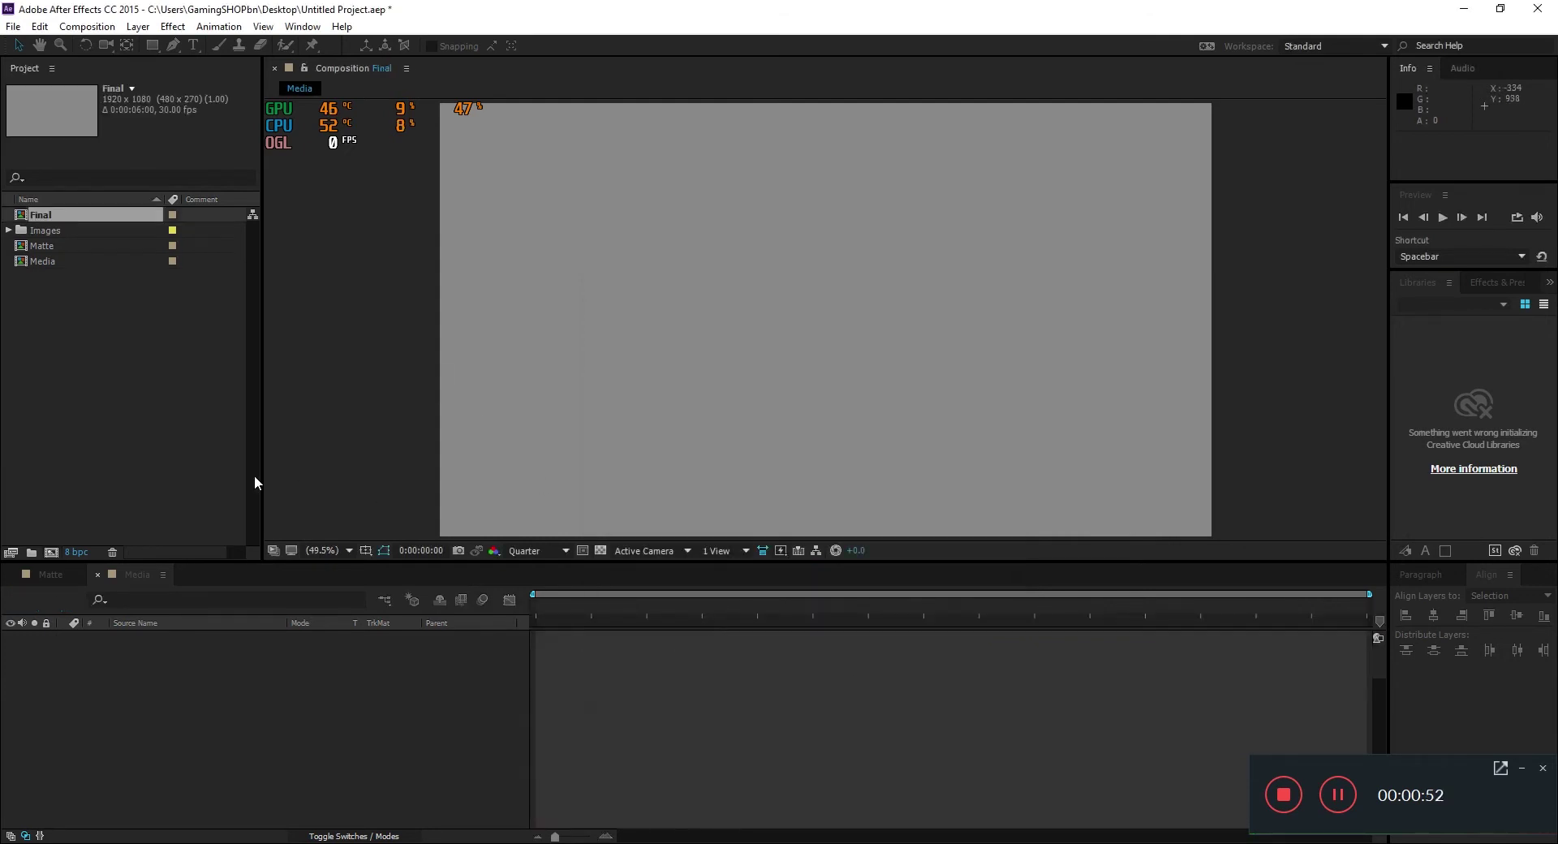
left_click(38, 365)
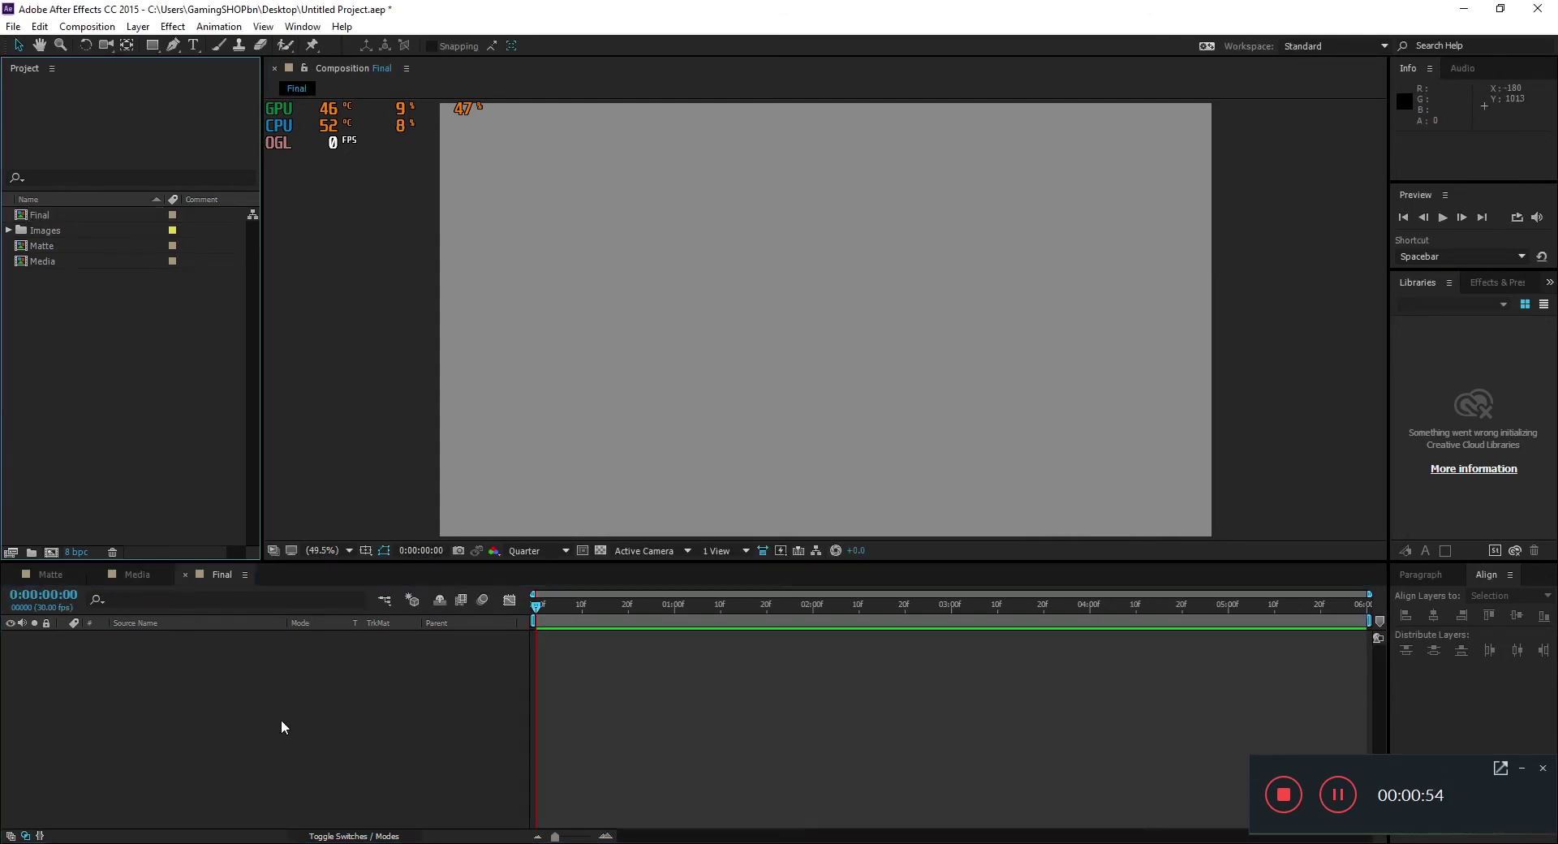
Add a white 1920 x 1080 solid named Fractal Noise to the Matte composition
left_click(63, 577)
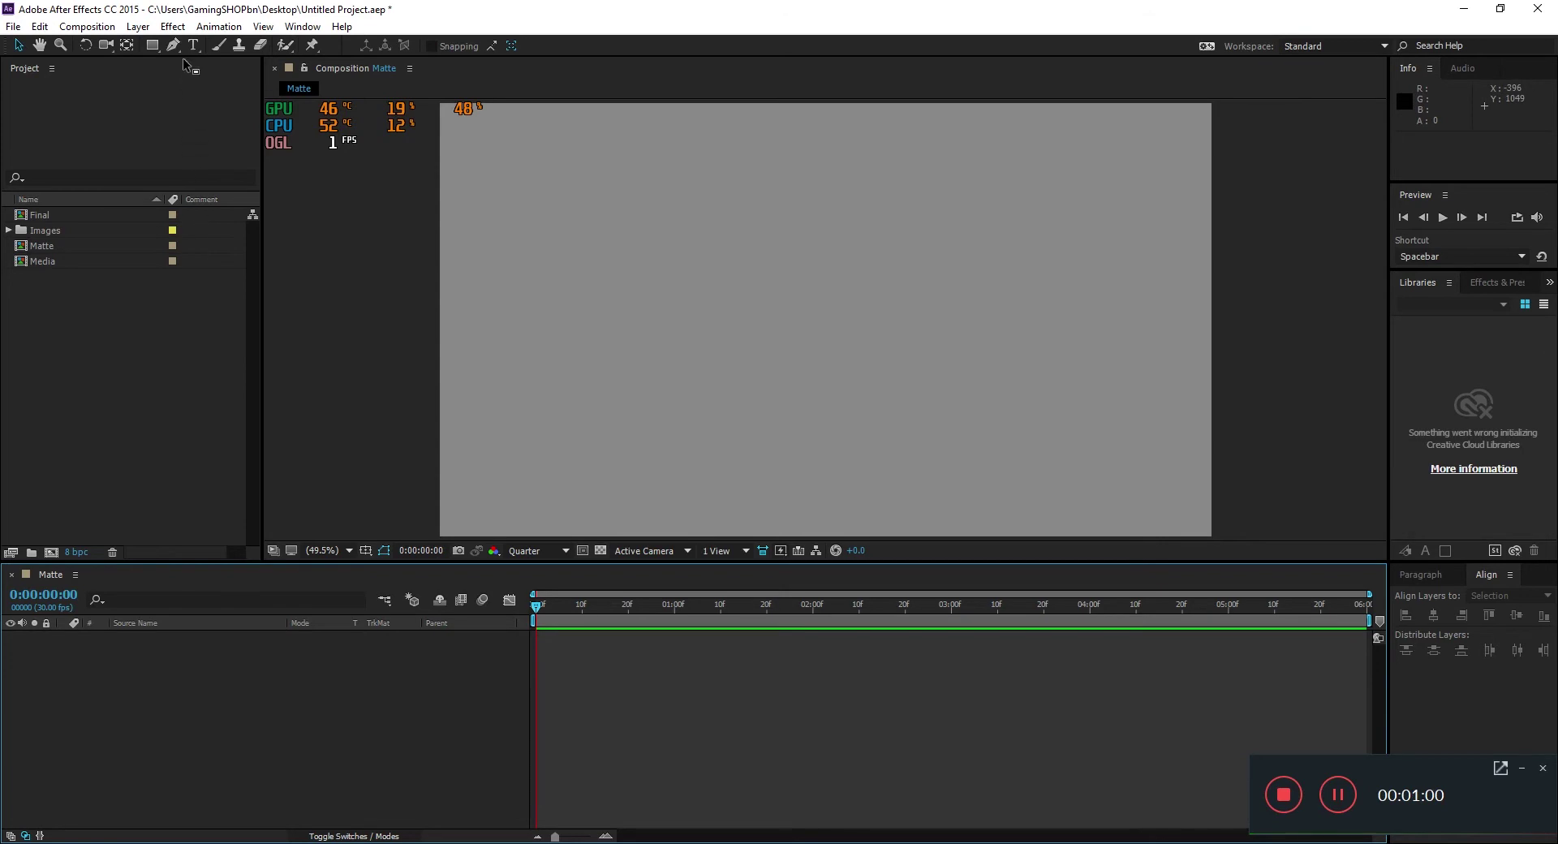
left_click(138, 26)
mouse_move(287, 47)
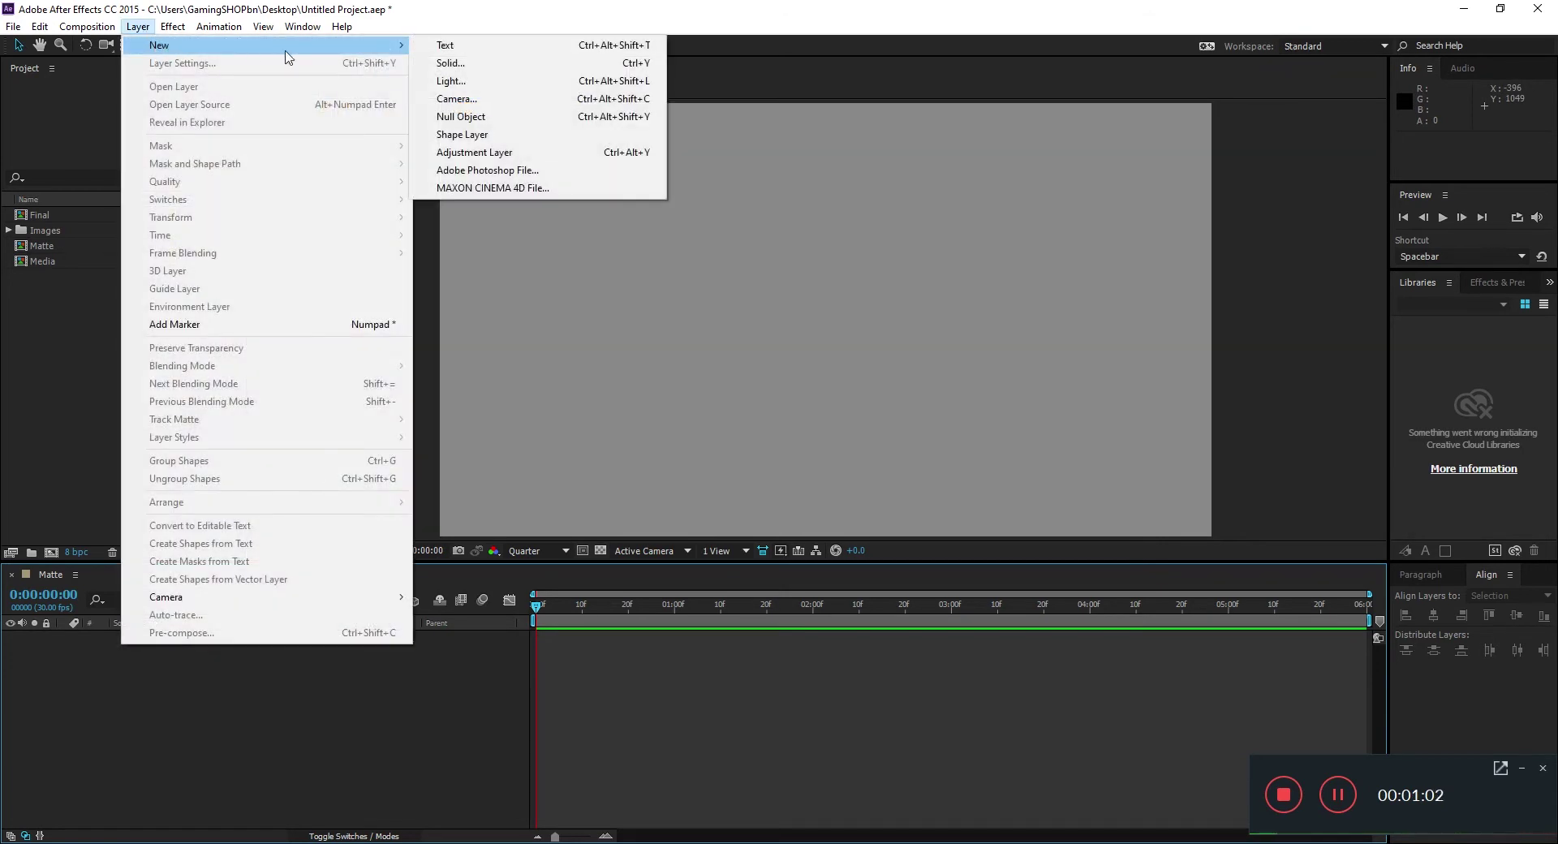
left_click(466, 69)
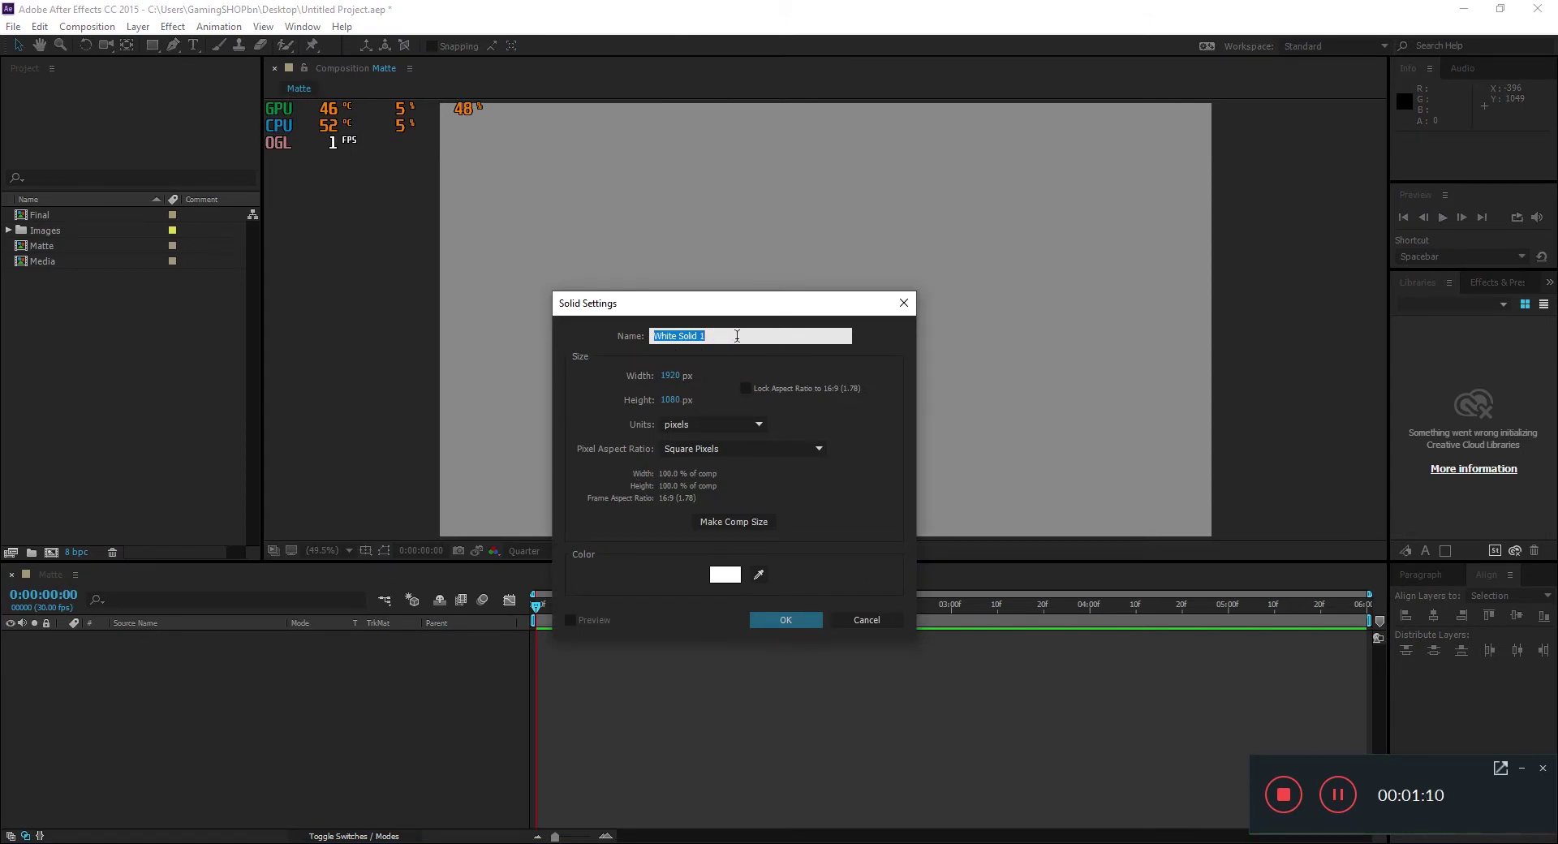
type("Fre")
key("BackSpace")
key("BackSpace")
type("actal Nois")
left_click(802, 619)
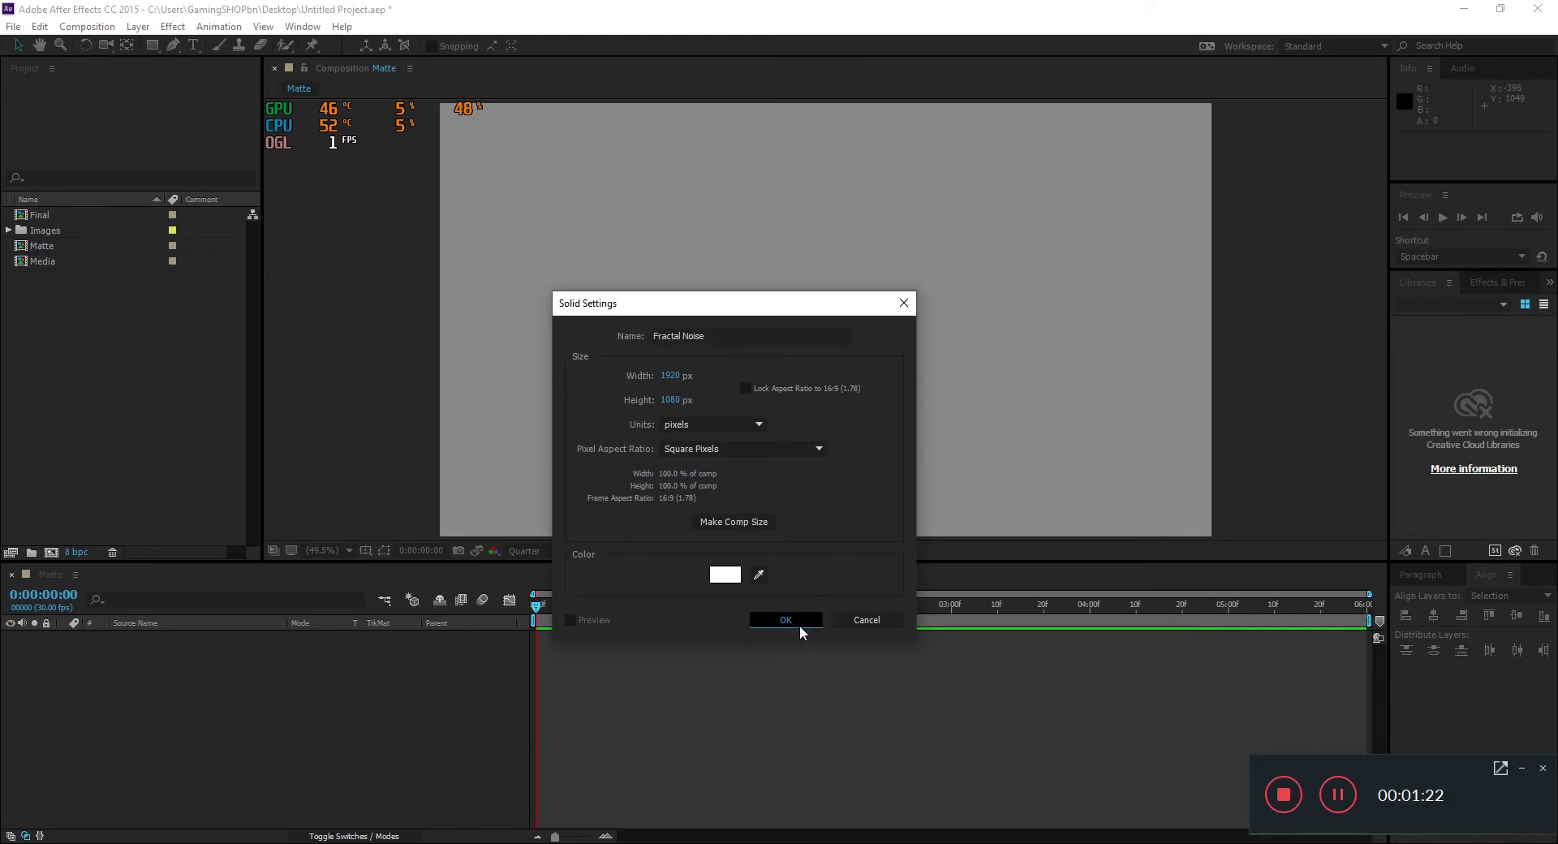
Find the Fractal Noise effect by searching for "fractal" and apply it to the Fractal Noise solid
left_click(1495, 284)
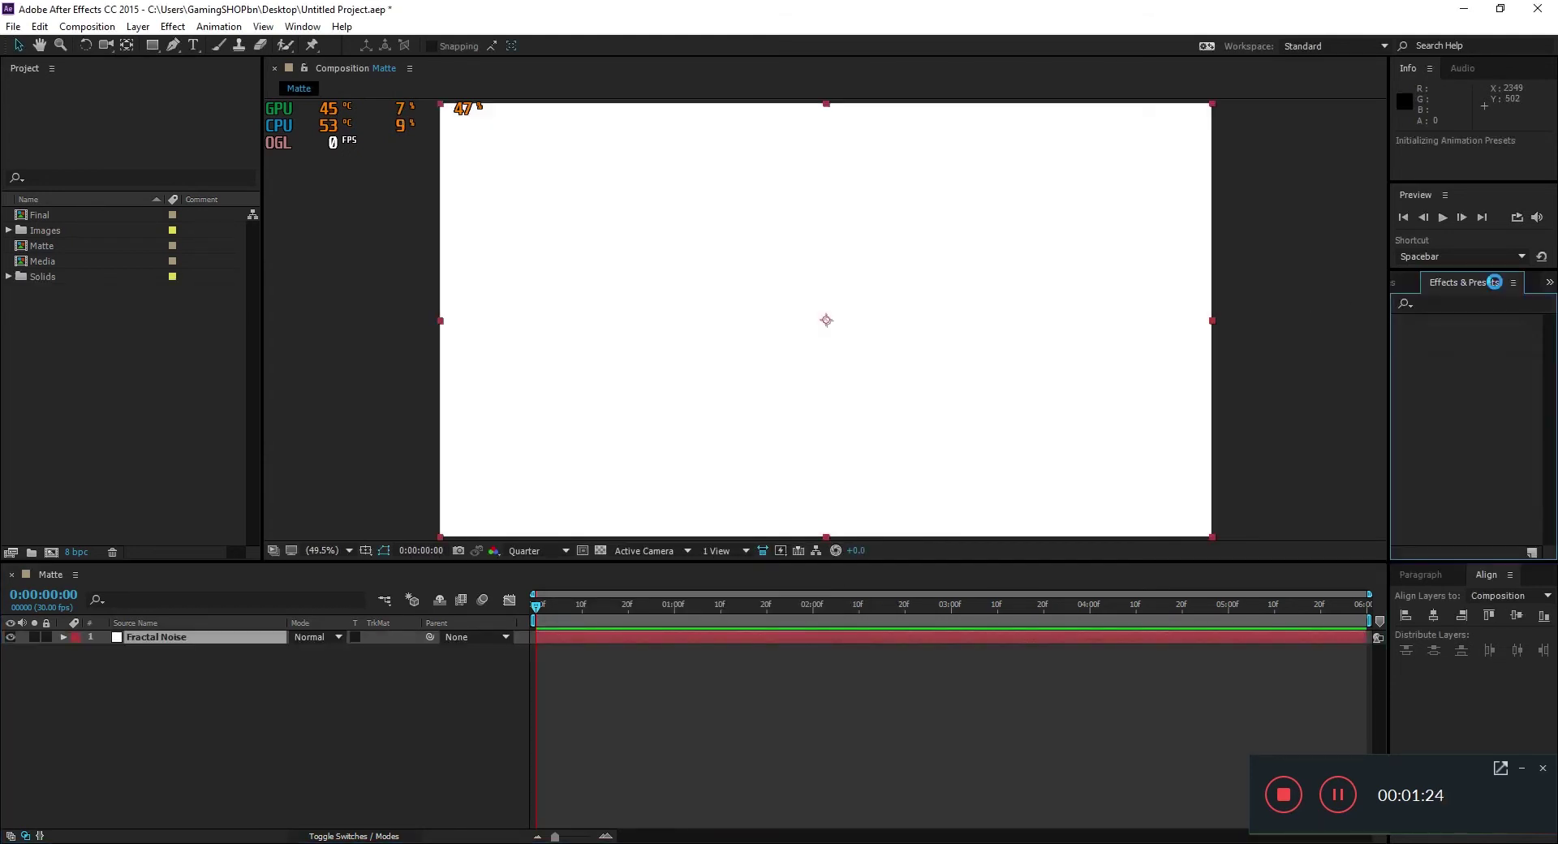
left_click(1443, 302)
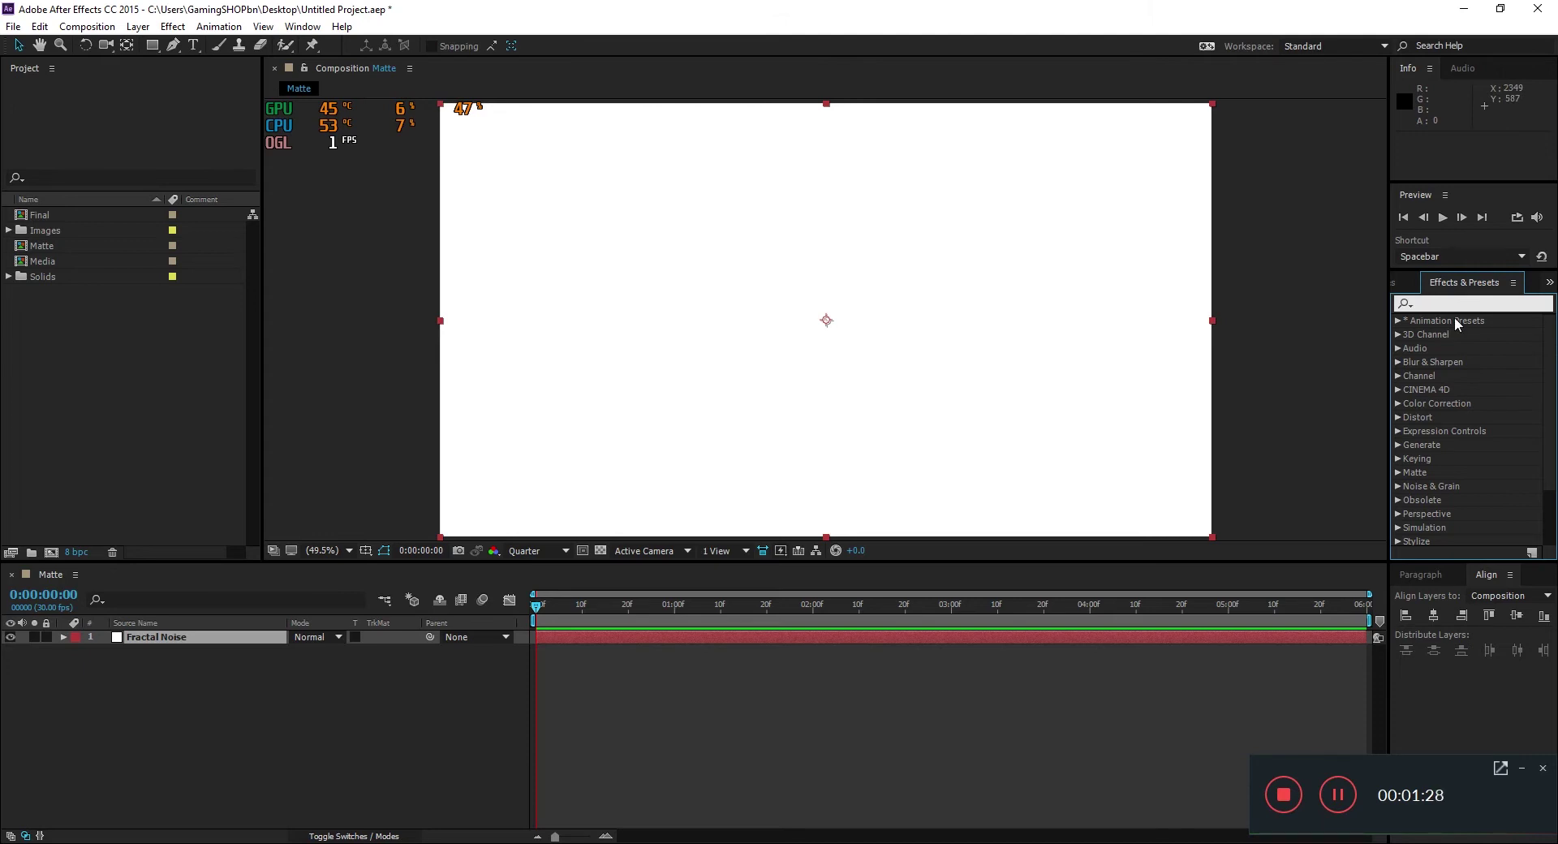
type("fractal")
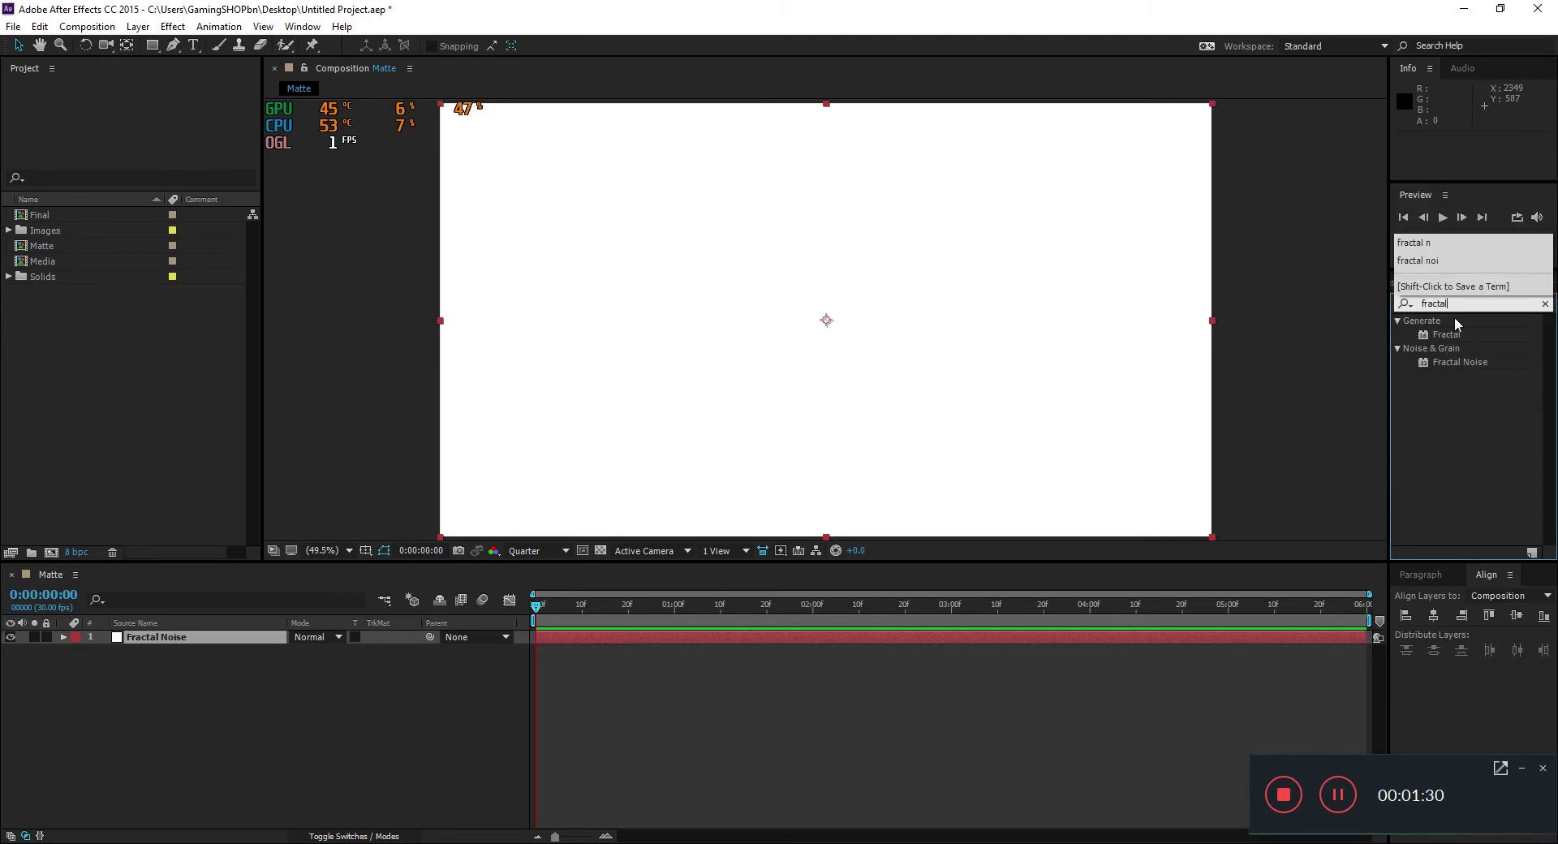
left_click_drag(1459, 363, 144, 636)
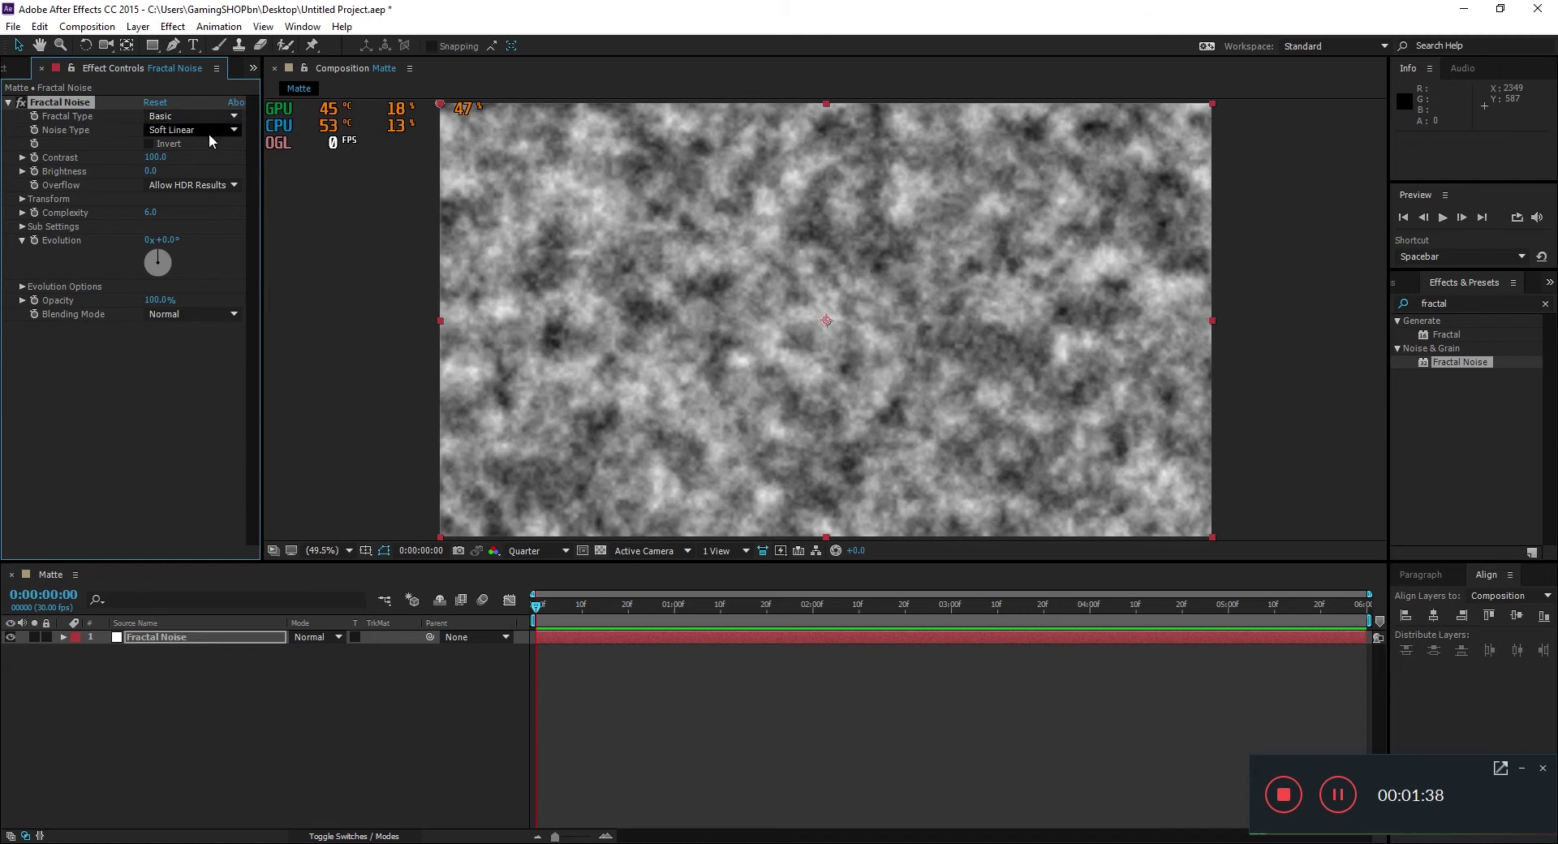
Change the effect's noise type to Block and set its complexity to 1
left_click(174, 129)
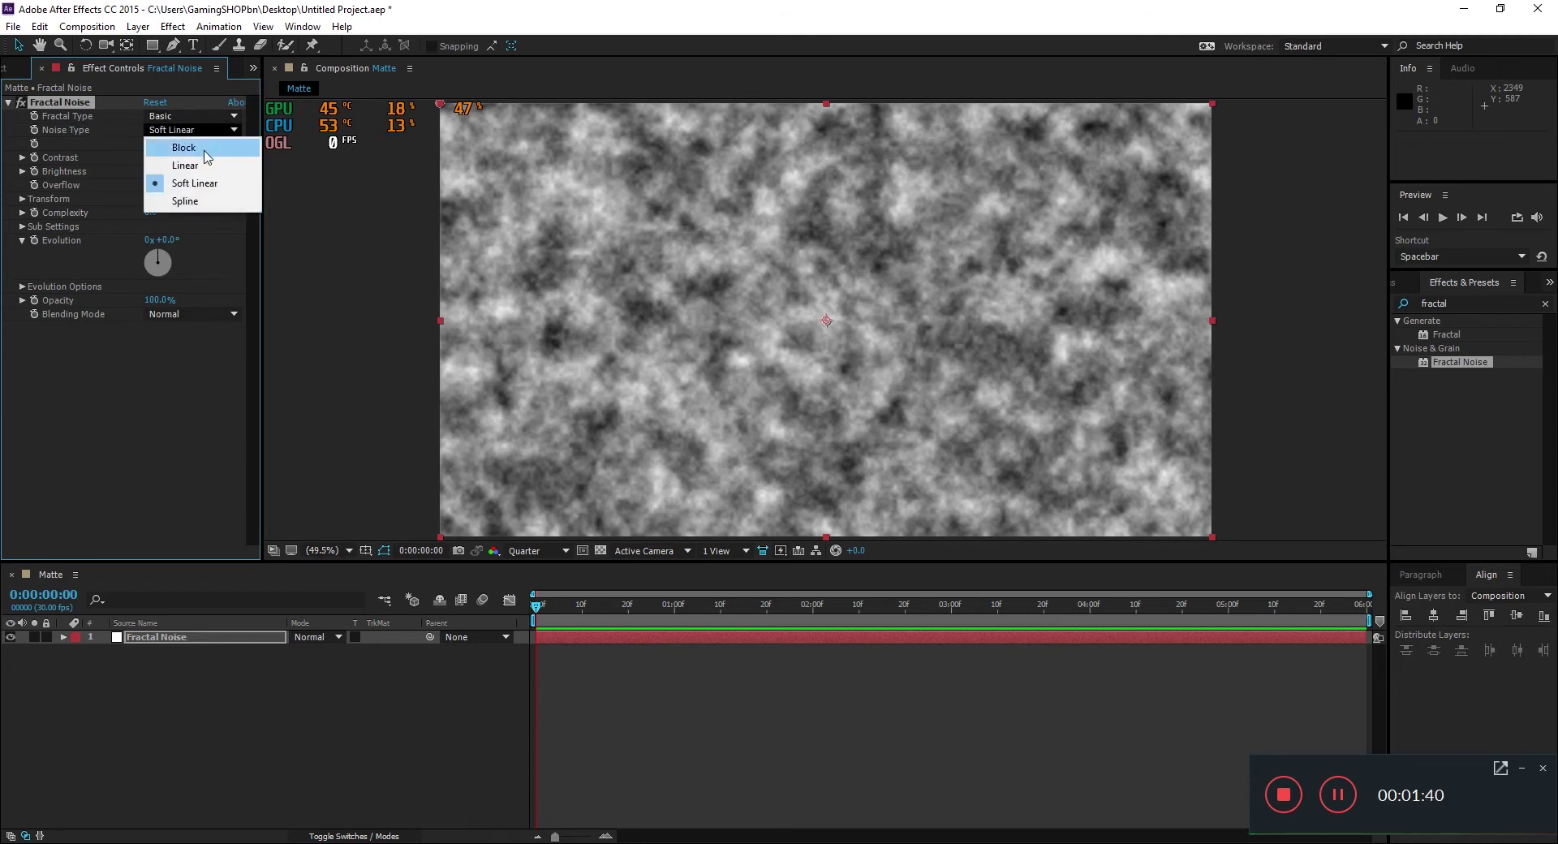
left_click(198, 145)
left_click(151, 211)
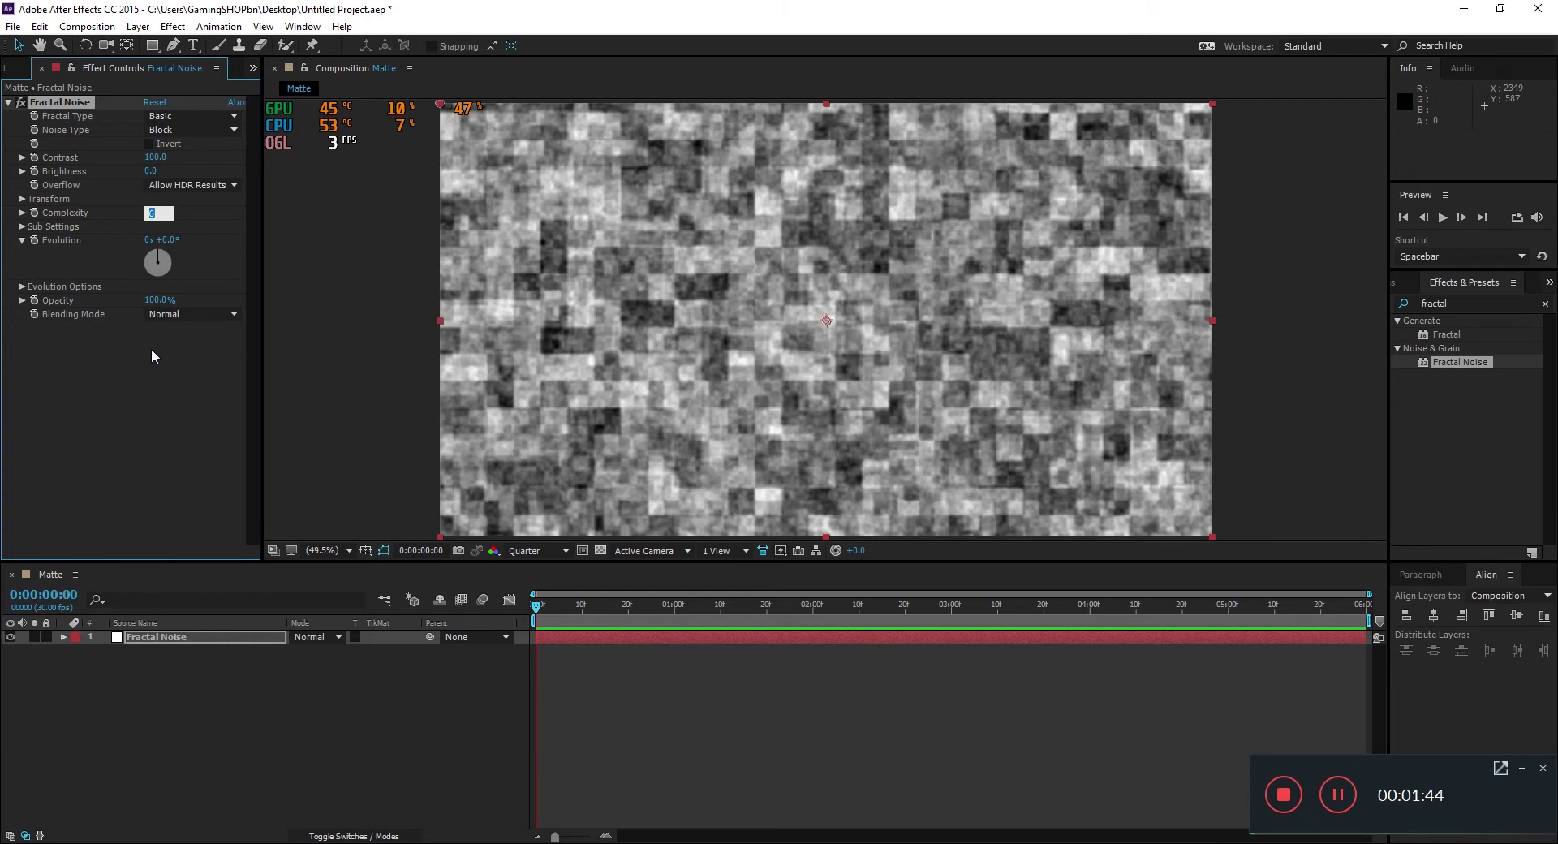
type("1")
key("Return")
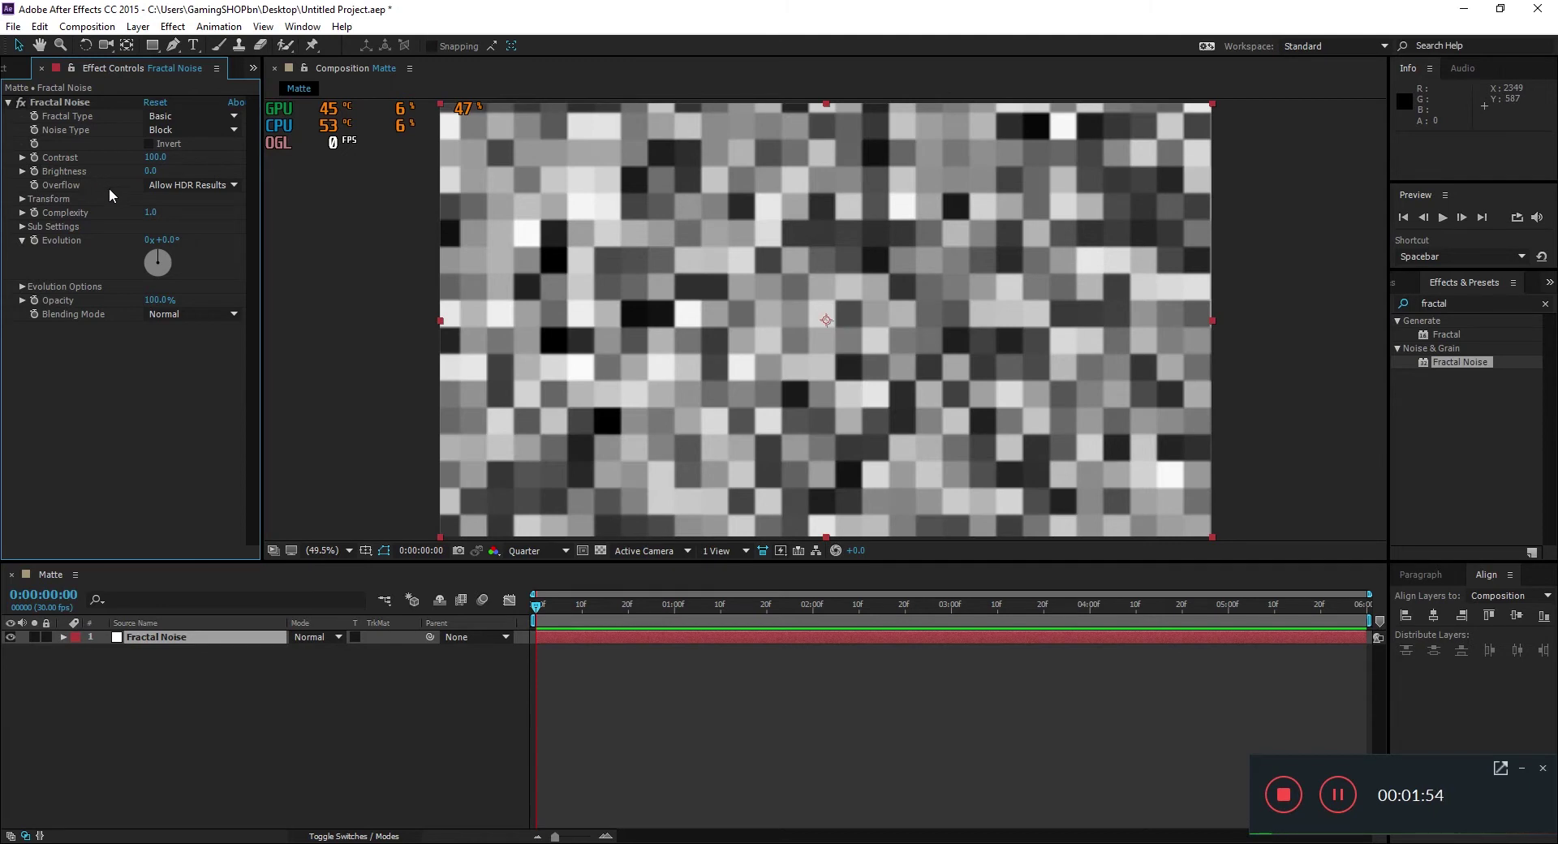
Turn off uniform scaling in the noise transform settings and set the scale width to 450
left_click(22, 198)
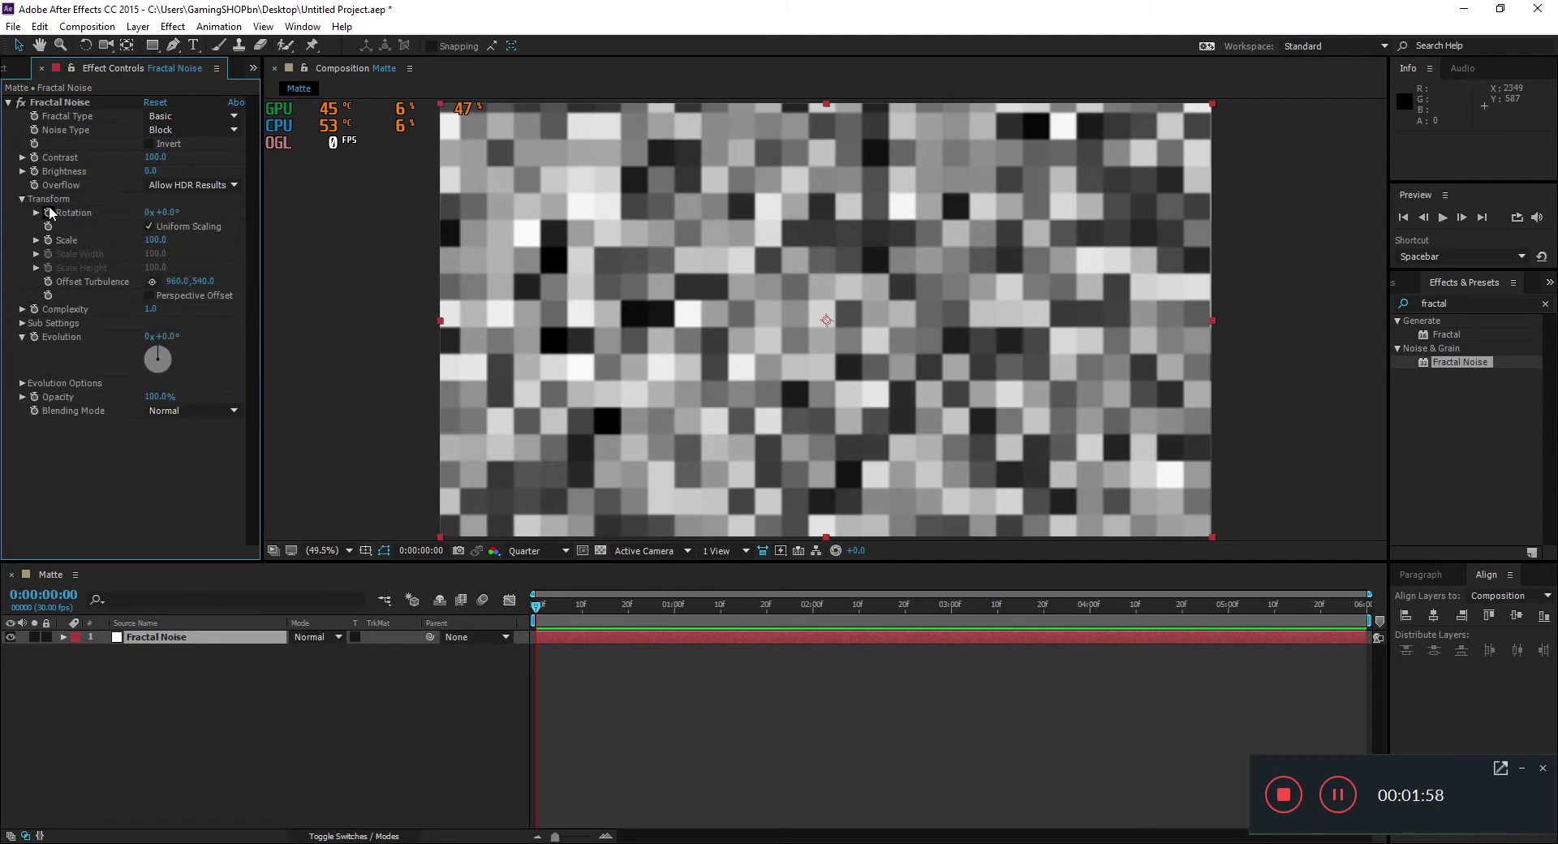
left_click(149, 224)
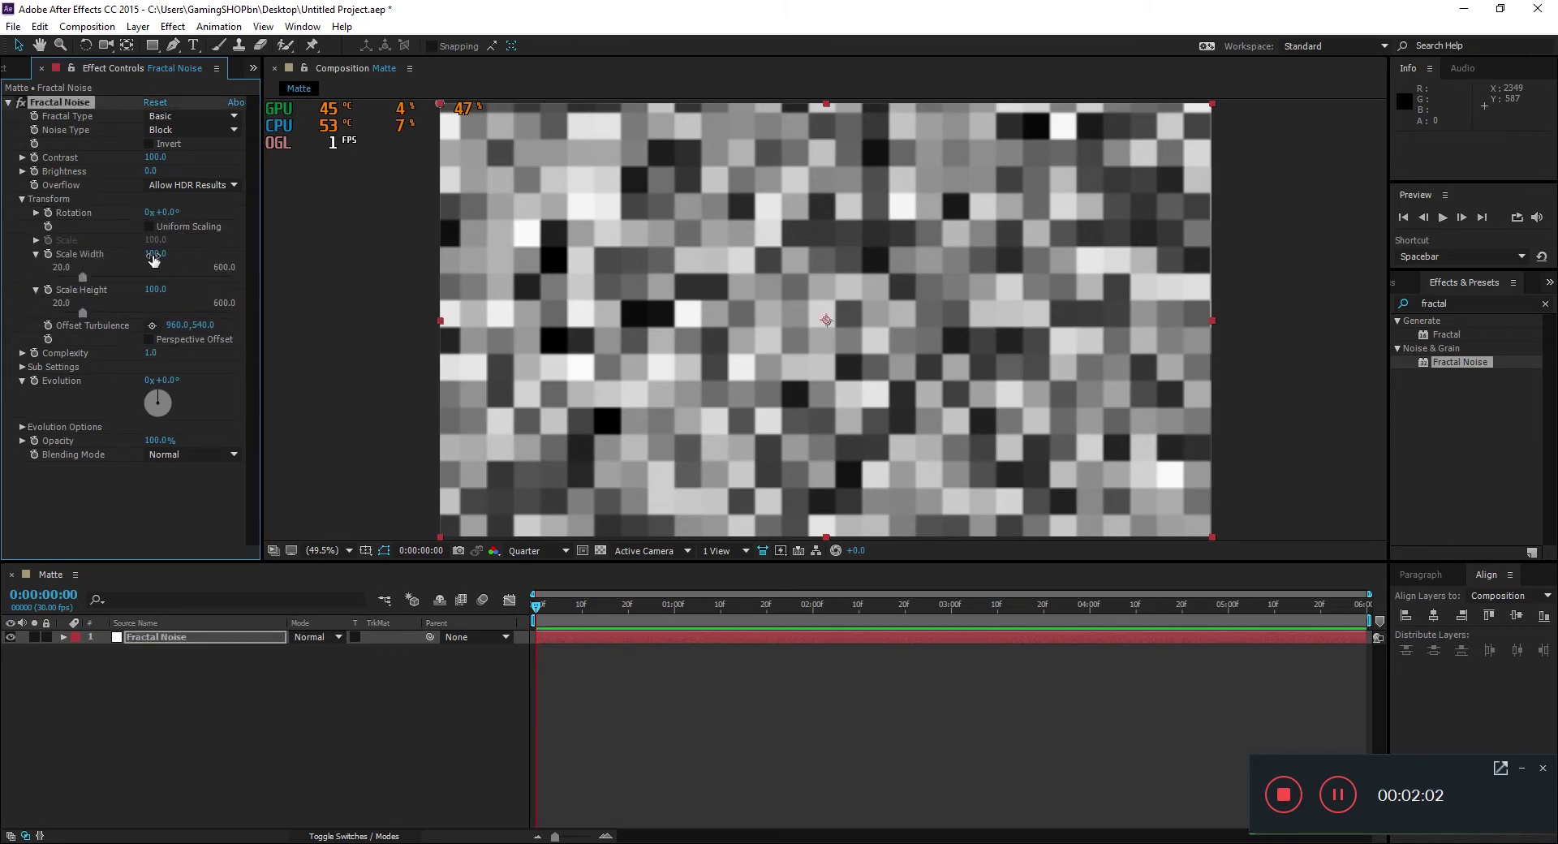
left_click(153, 255)
type("1")
key("BackSpace")
type("450")
key("Return")
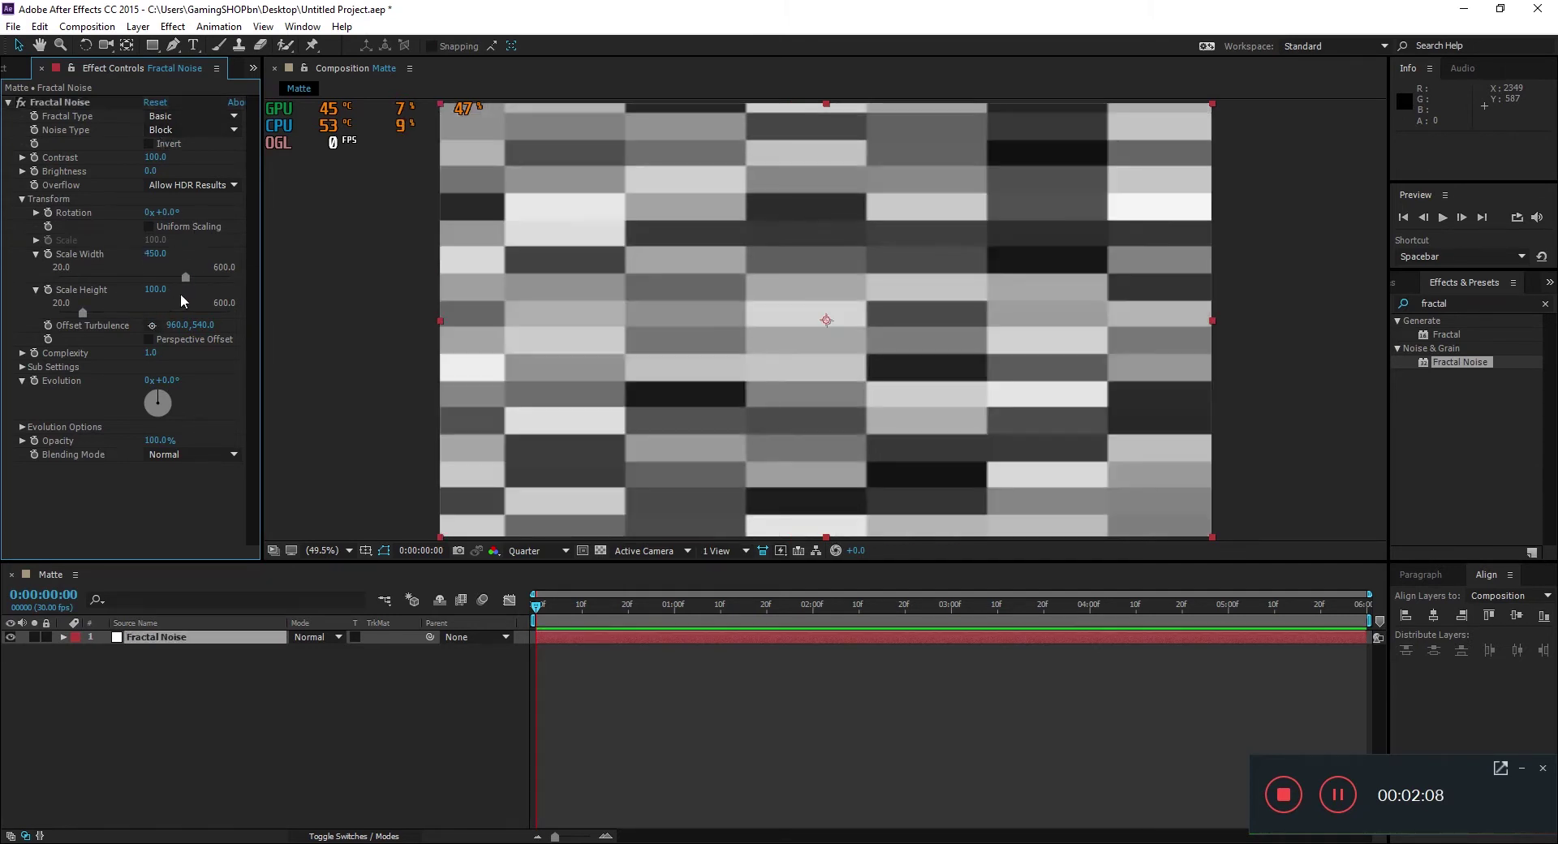
Set the noise scale height to 225
left_click(159, 290)
type("225")
key("Return")
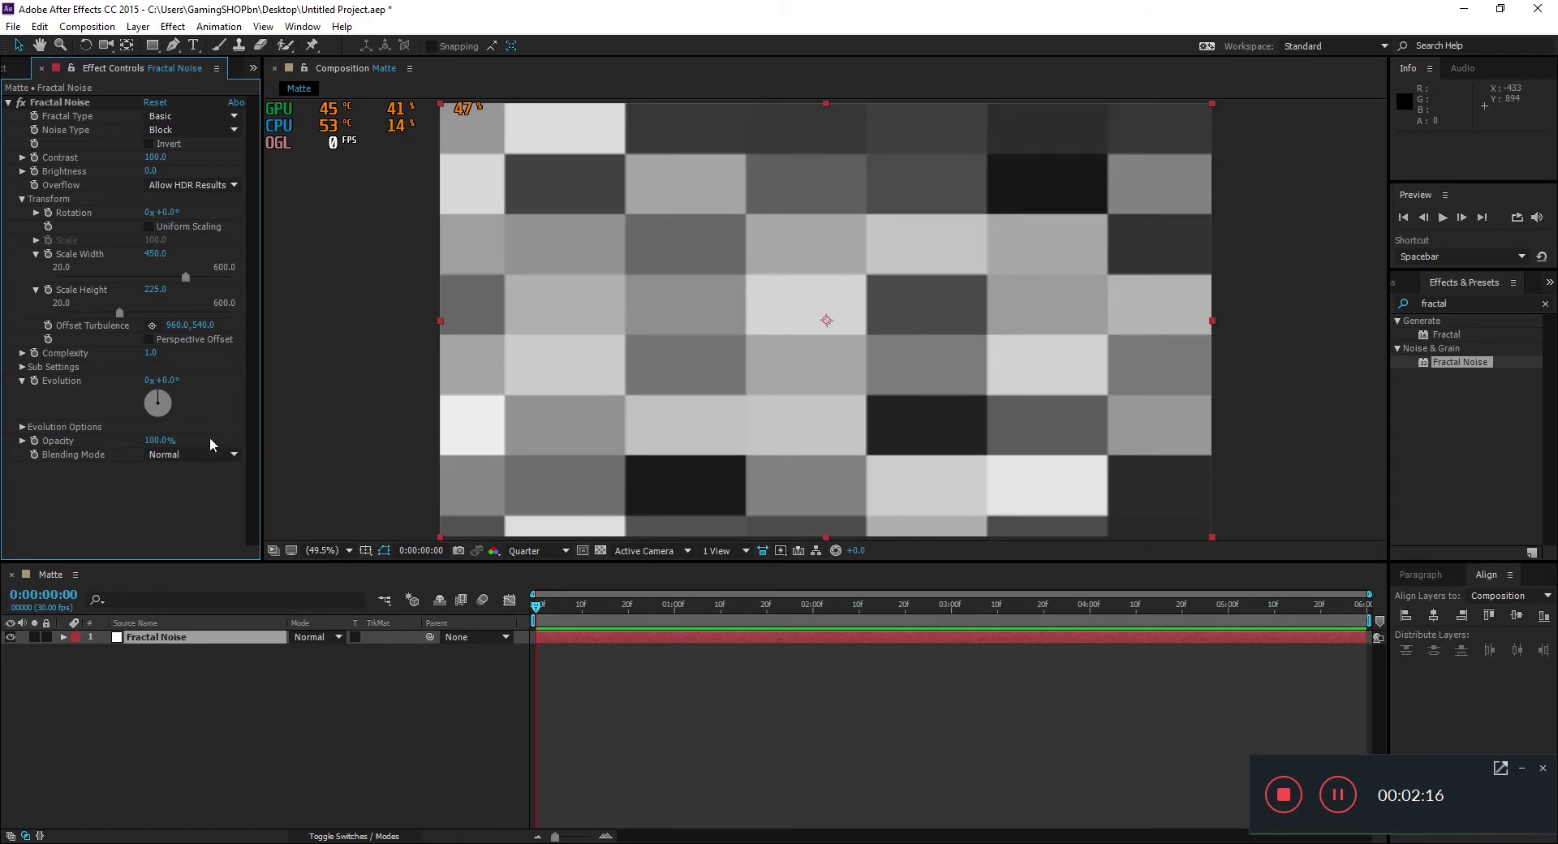
Set the noise scale height to 215 and shift the offset turbulence to about 1006, 516
mouse_move(180, 325)
left_mouse_down()
mouse_move(230, 326)
mouse_move(196, 326)
left_mouse_up()
left_click(156, 290)
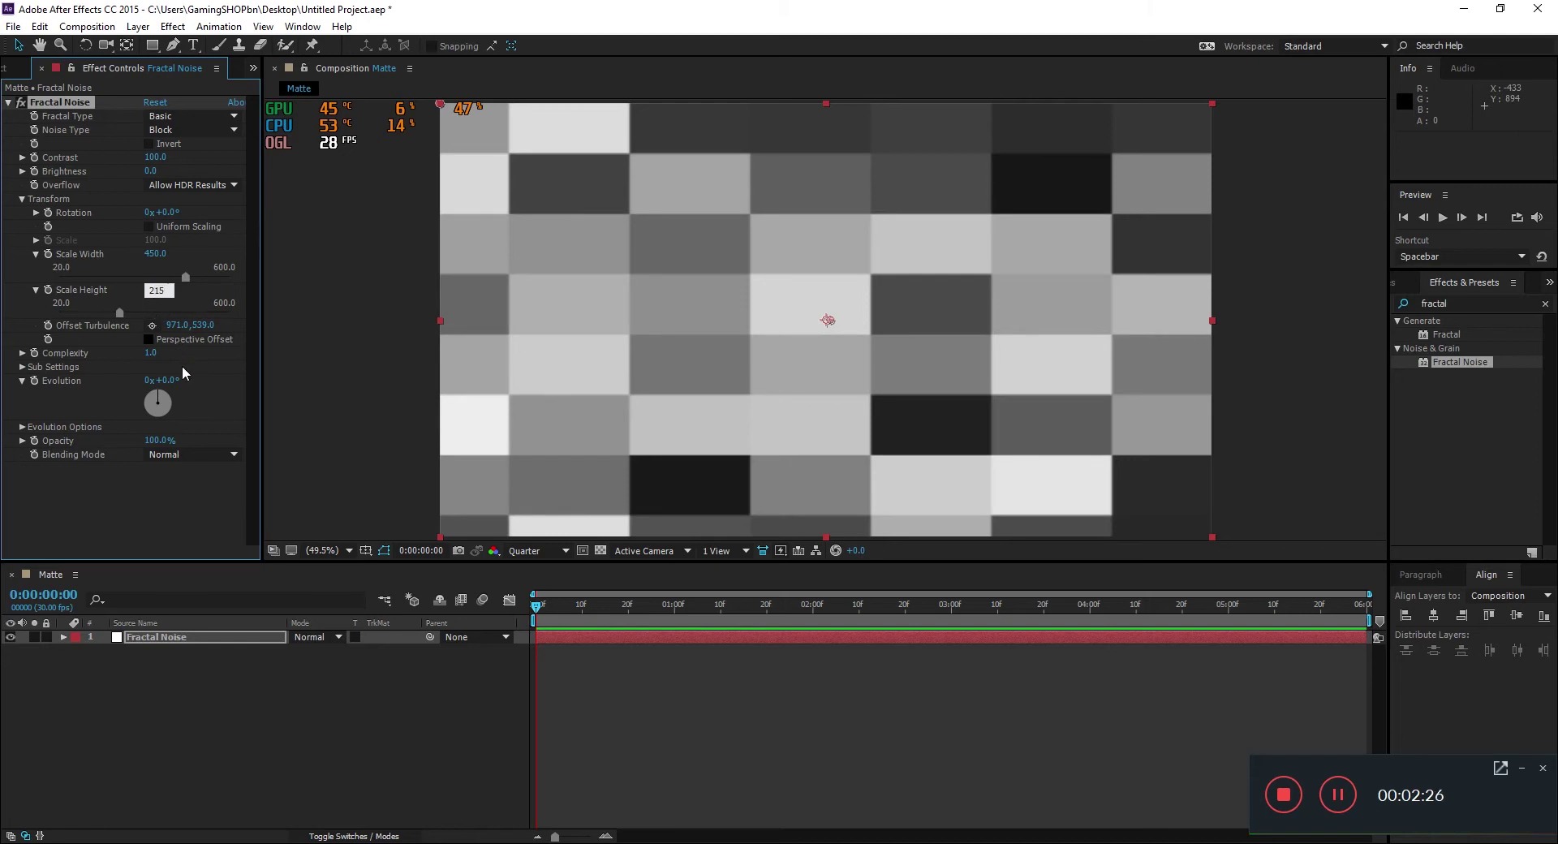
type("215")
key("Return")
mouse_move(175, 324)
left_mouse_down()
mouse_move(223, 337)
mouse_move(193, 323)
left_mouse_up()
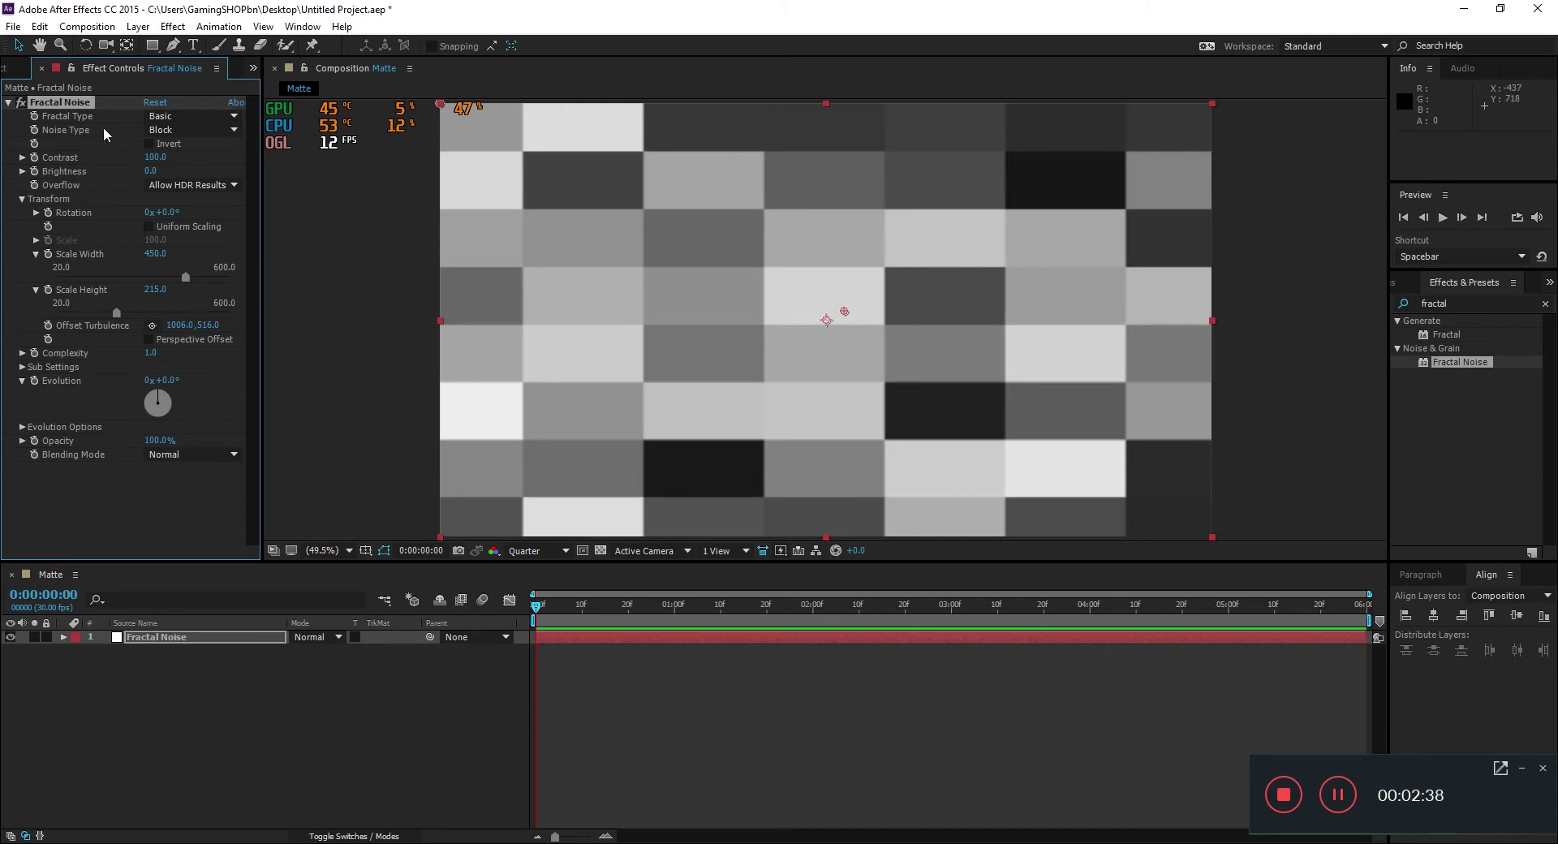
left_click(235, 709)
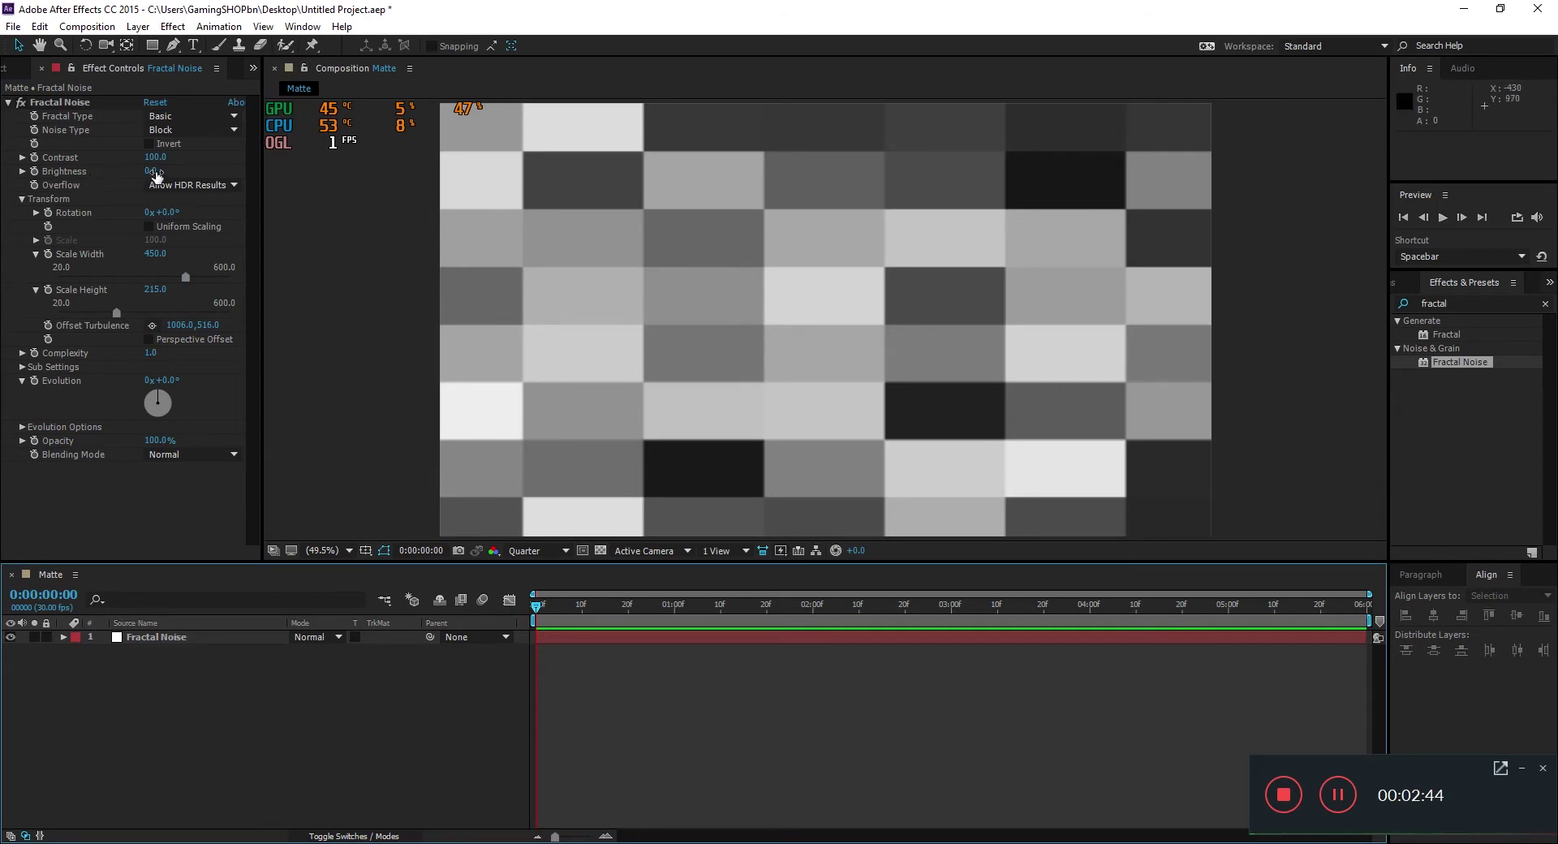
Add a Brightness keyframe for the Fractal Noise effect at 0:00:04:01
left_click_drag(539, 614, 949, 630)
left_click_drag(1097, 634, 1097, 622)
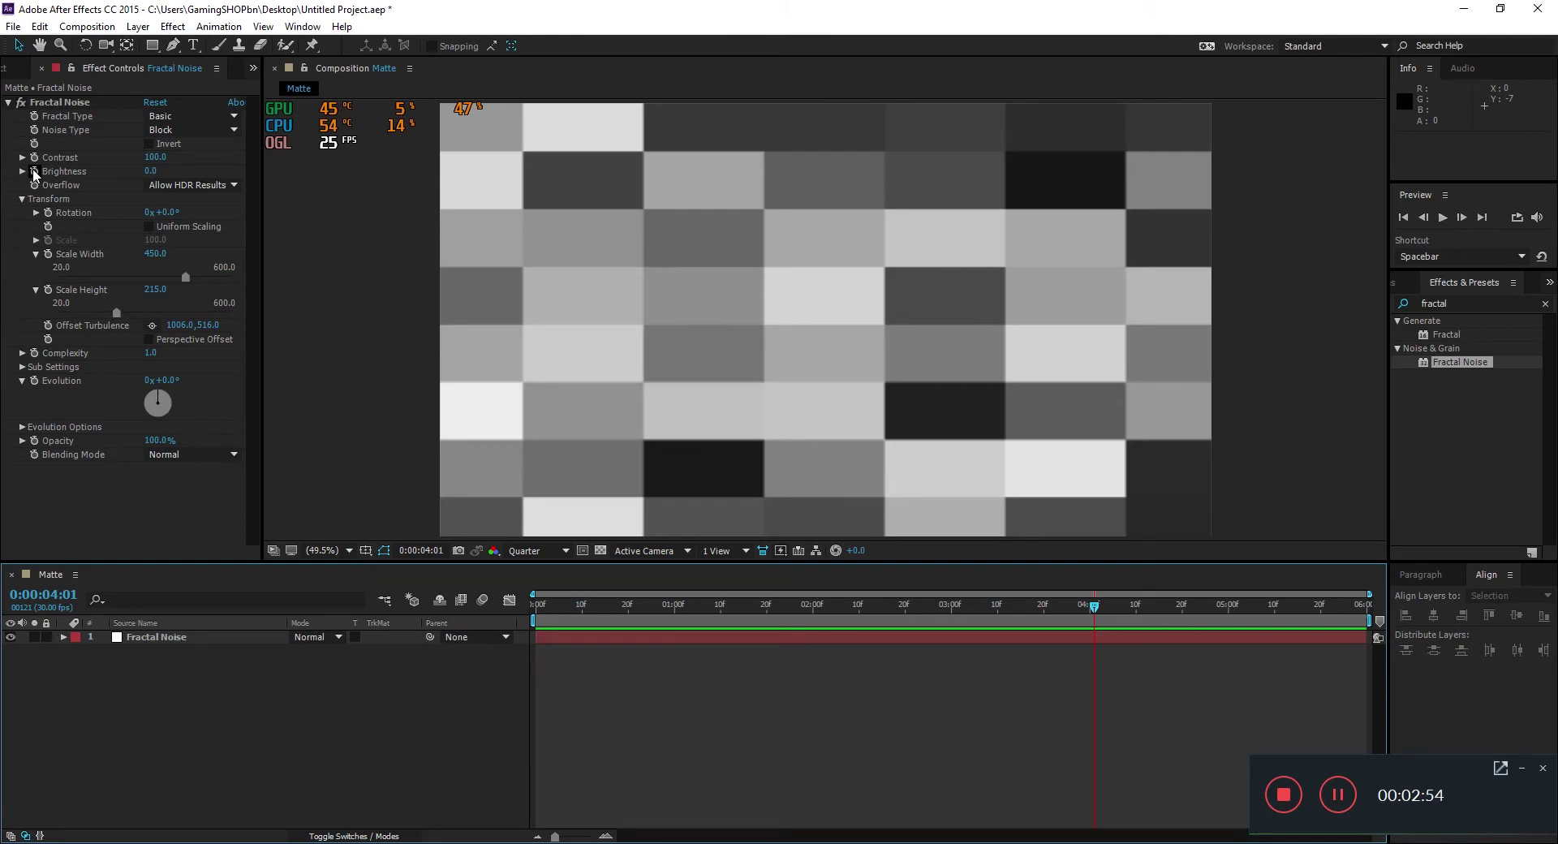
left_click(59, 102)
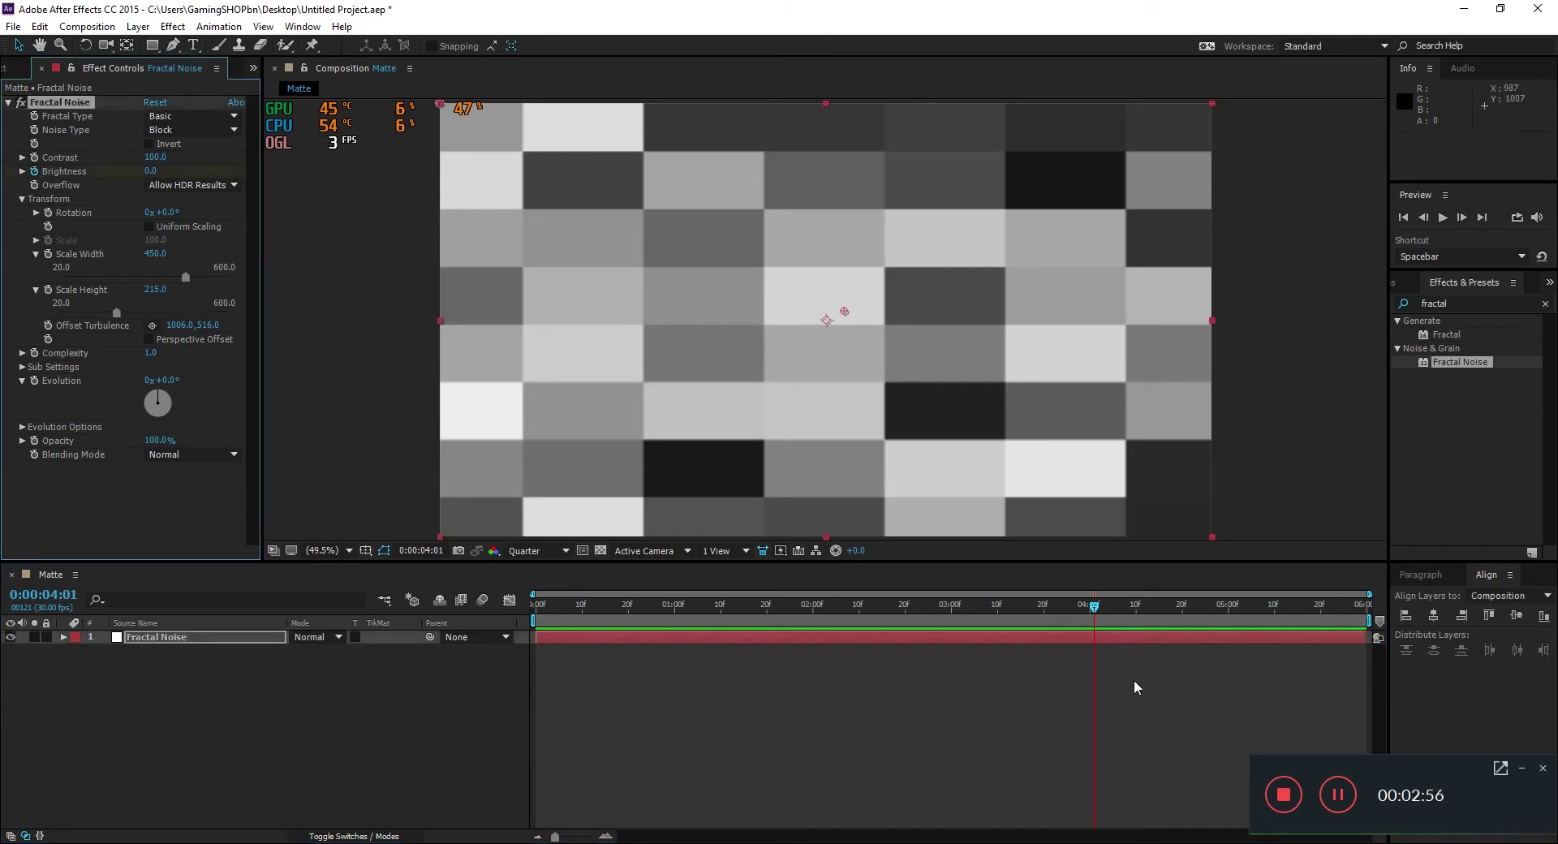
Return to the start of the Matte composition and set the noise Brightness to -110 there
left_click_drag(1091, 617, 535, 623)
left_click(150, 171)
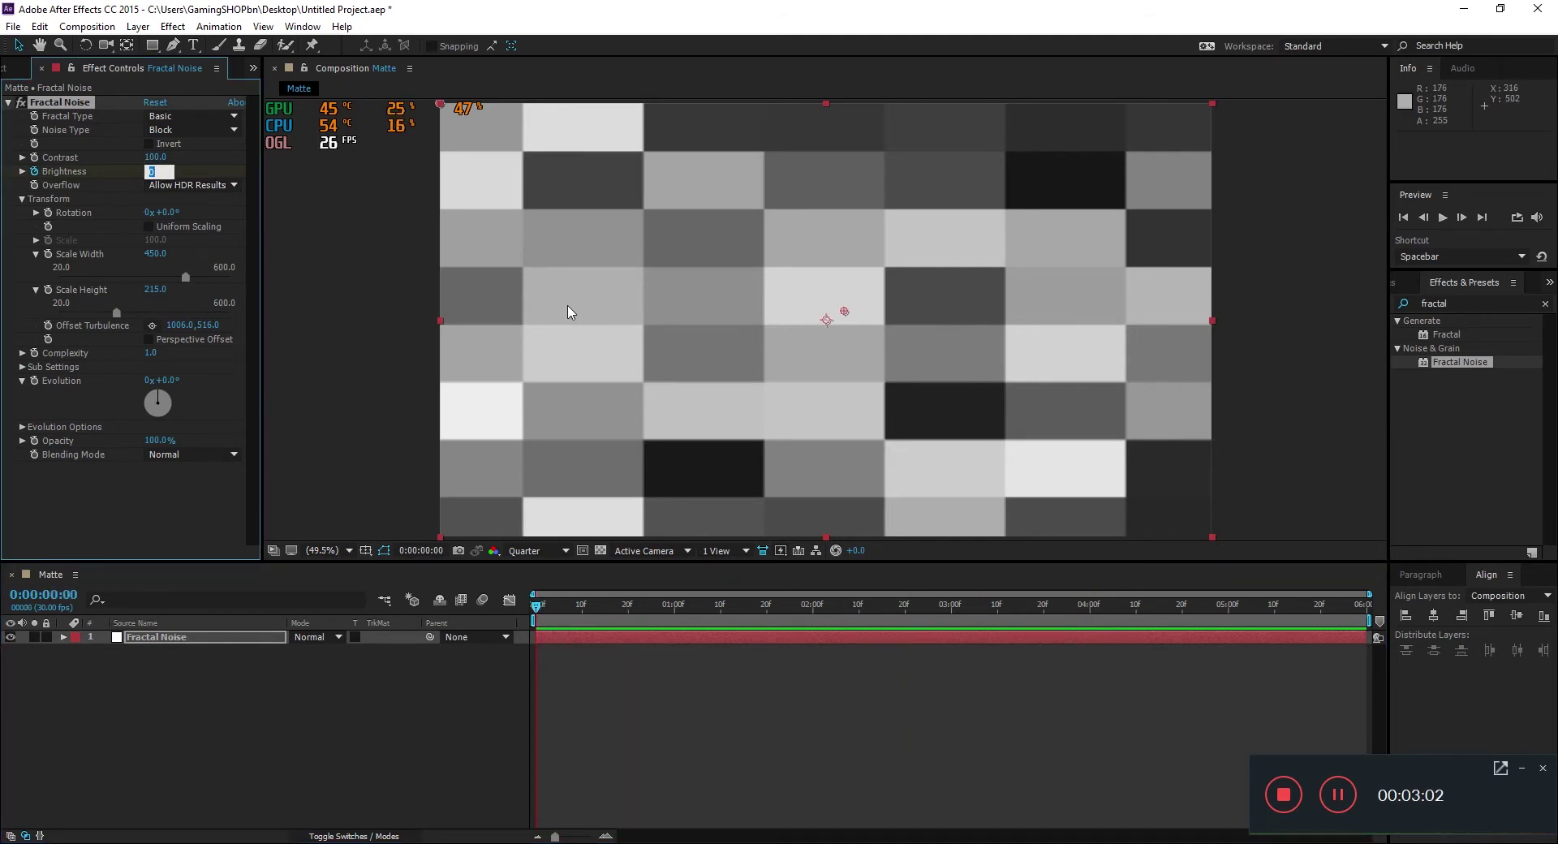
type("-110")
key("Return")
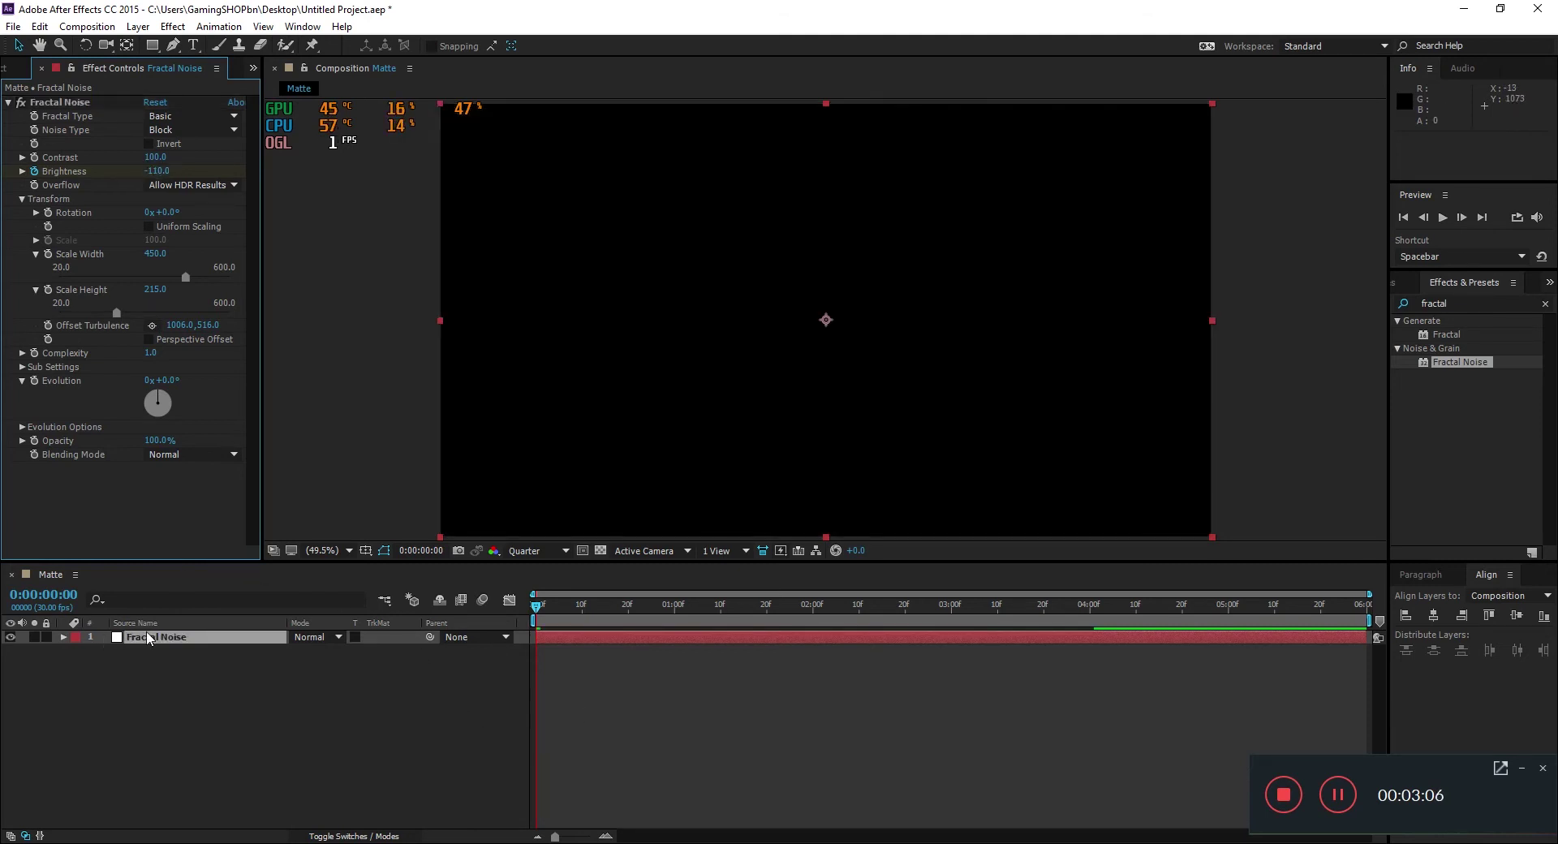
Reveal the solid's keyframed properties, play the brightness animation and scrub through to 0:00:03:14
left_click(149, 637)
key("u")
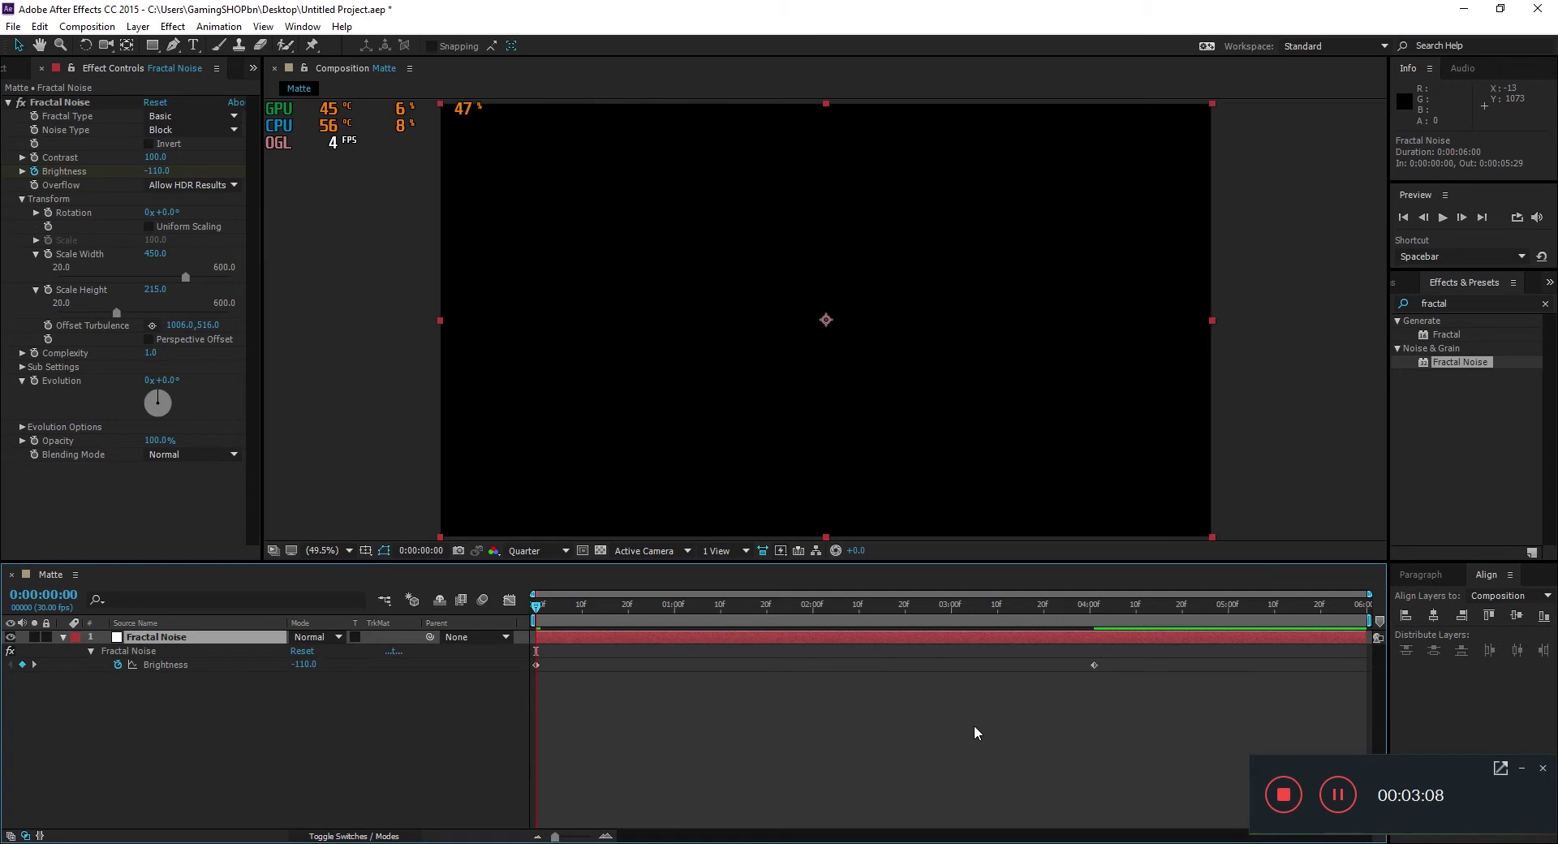
key("space")
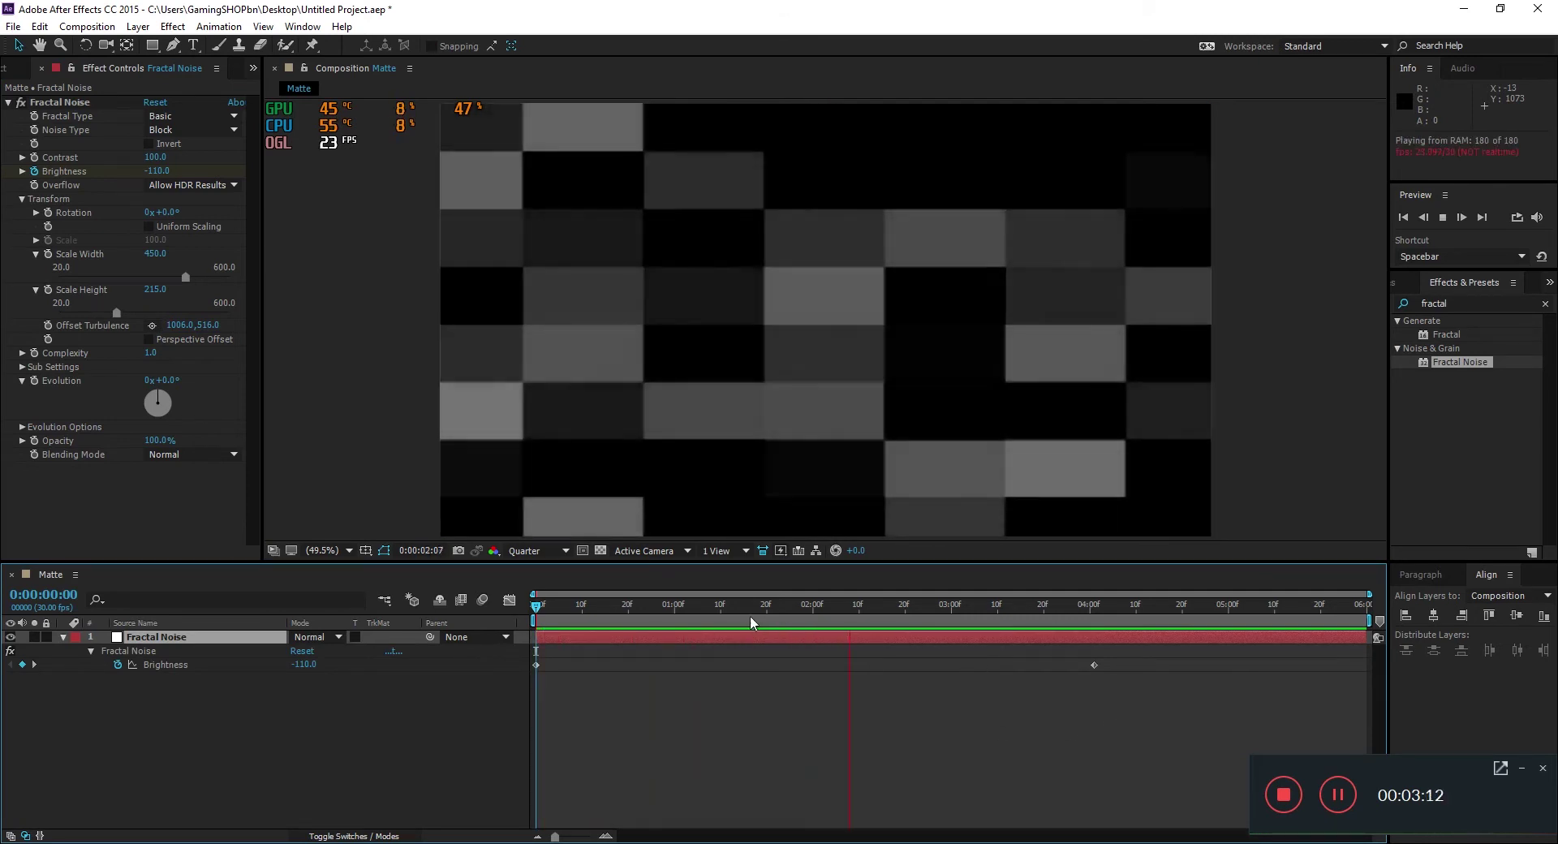
left_click_drag(665, 611, 1018, 649)
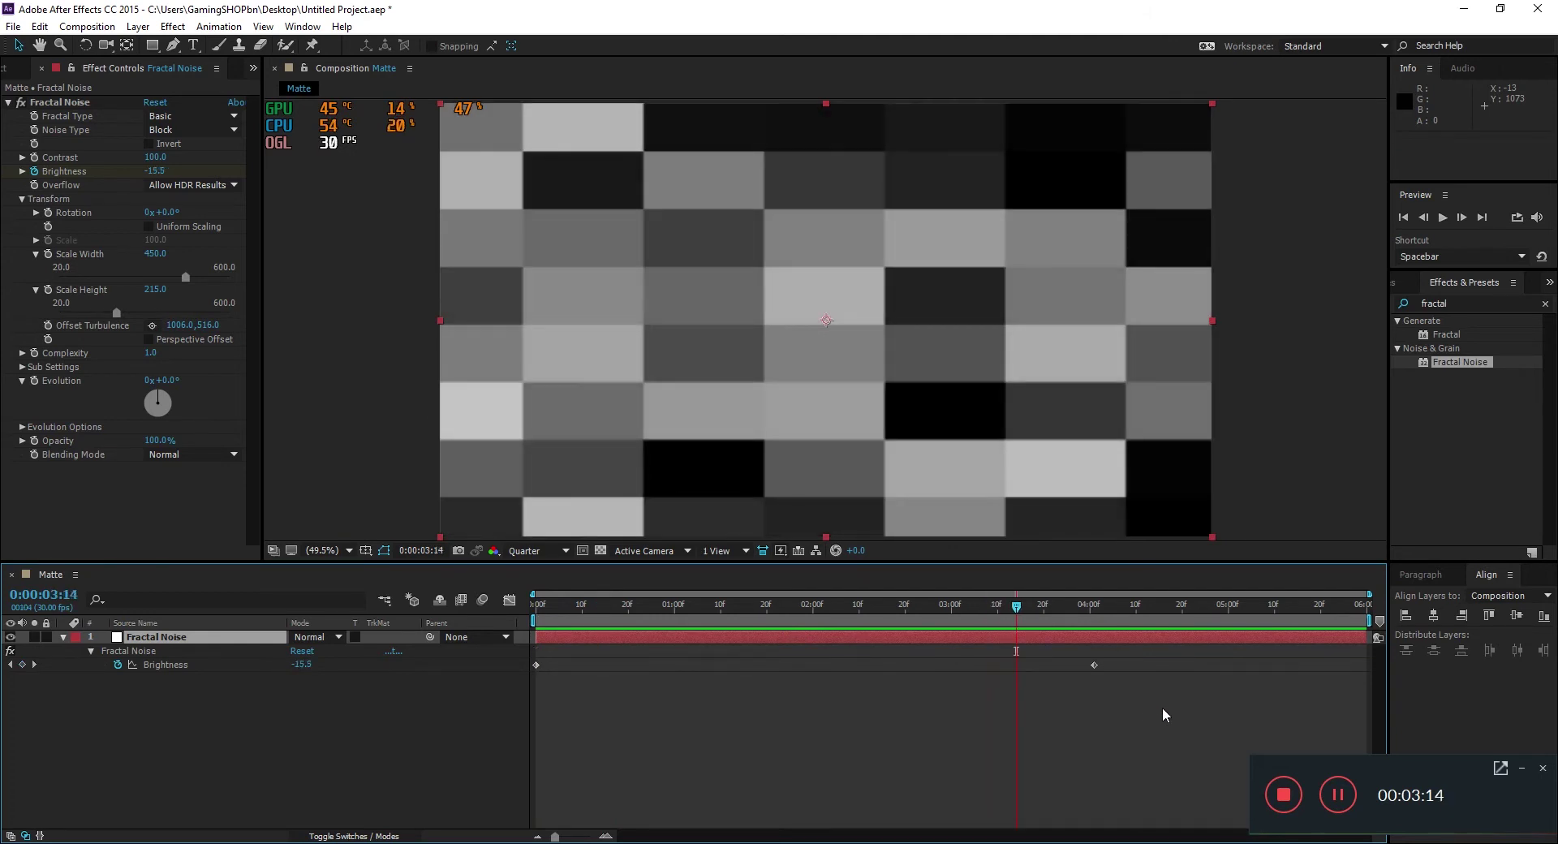
Apply Easy Ease to both Brightness keyframes and display their speed curve in the Graph Editor
left_click_drag(1166, 709, 483, 627)
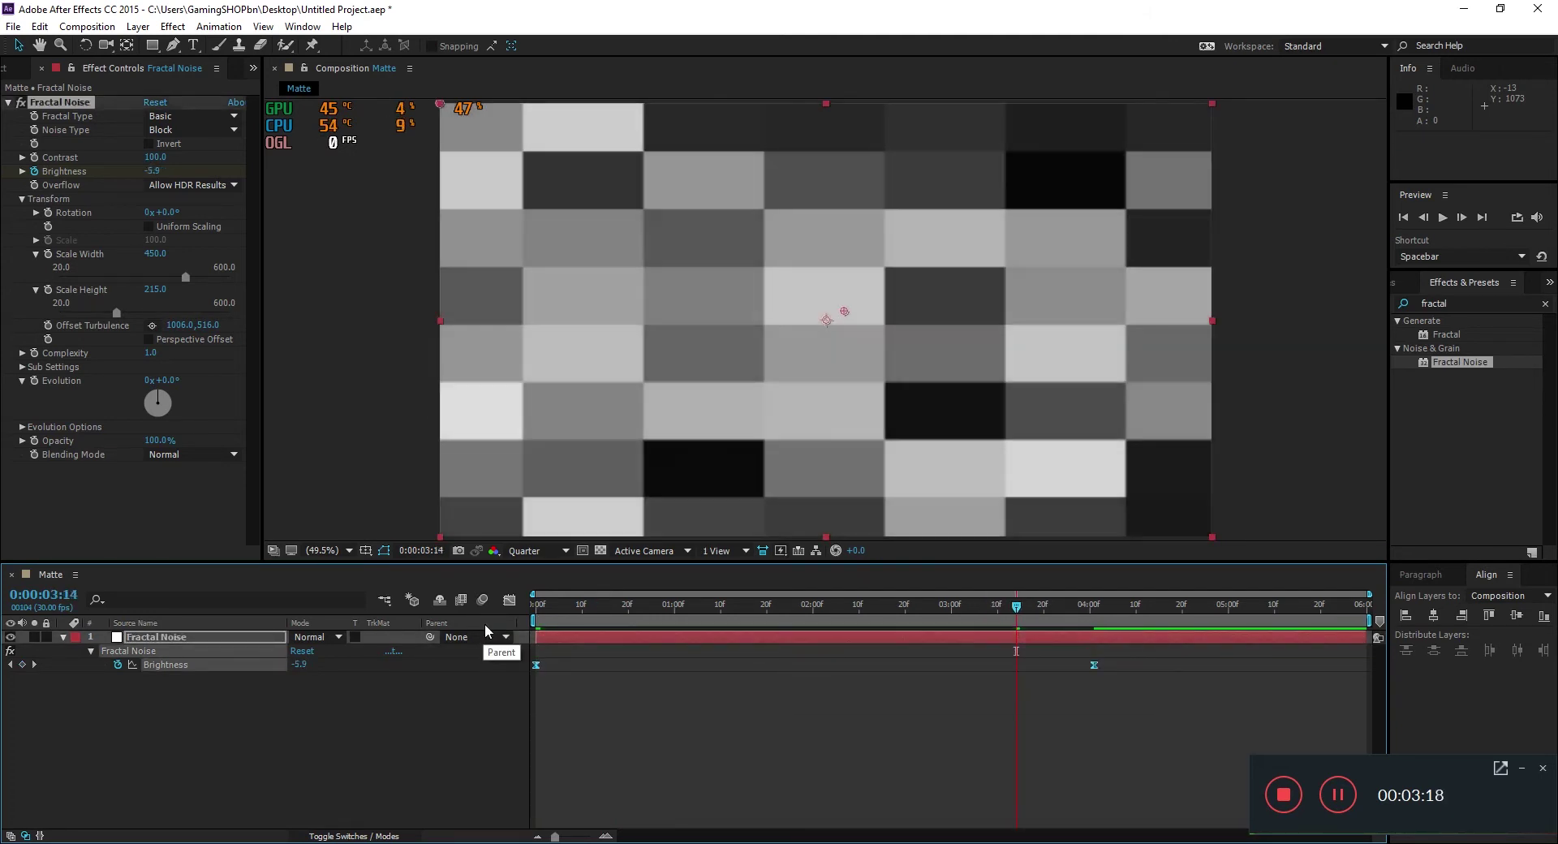
left_click(509, 600)
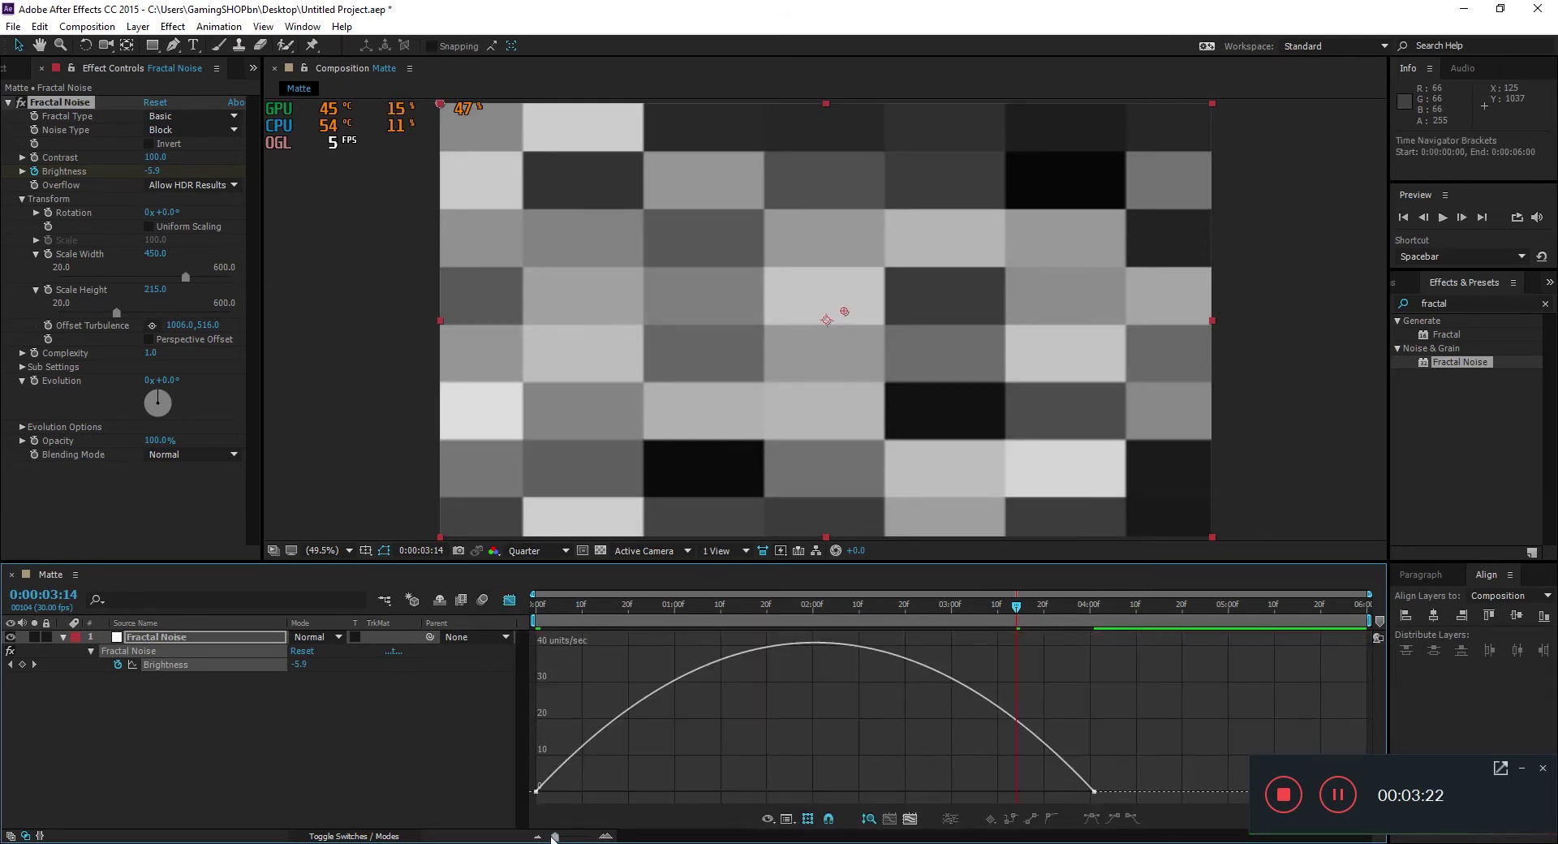
right_click(1039, 679)
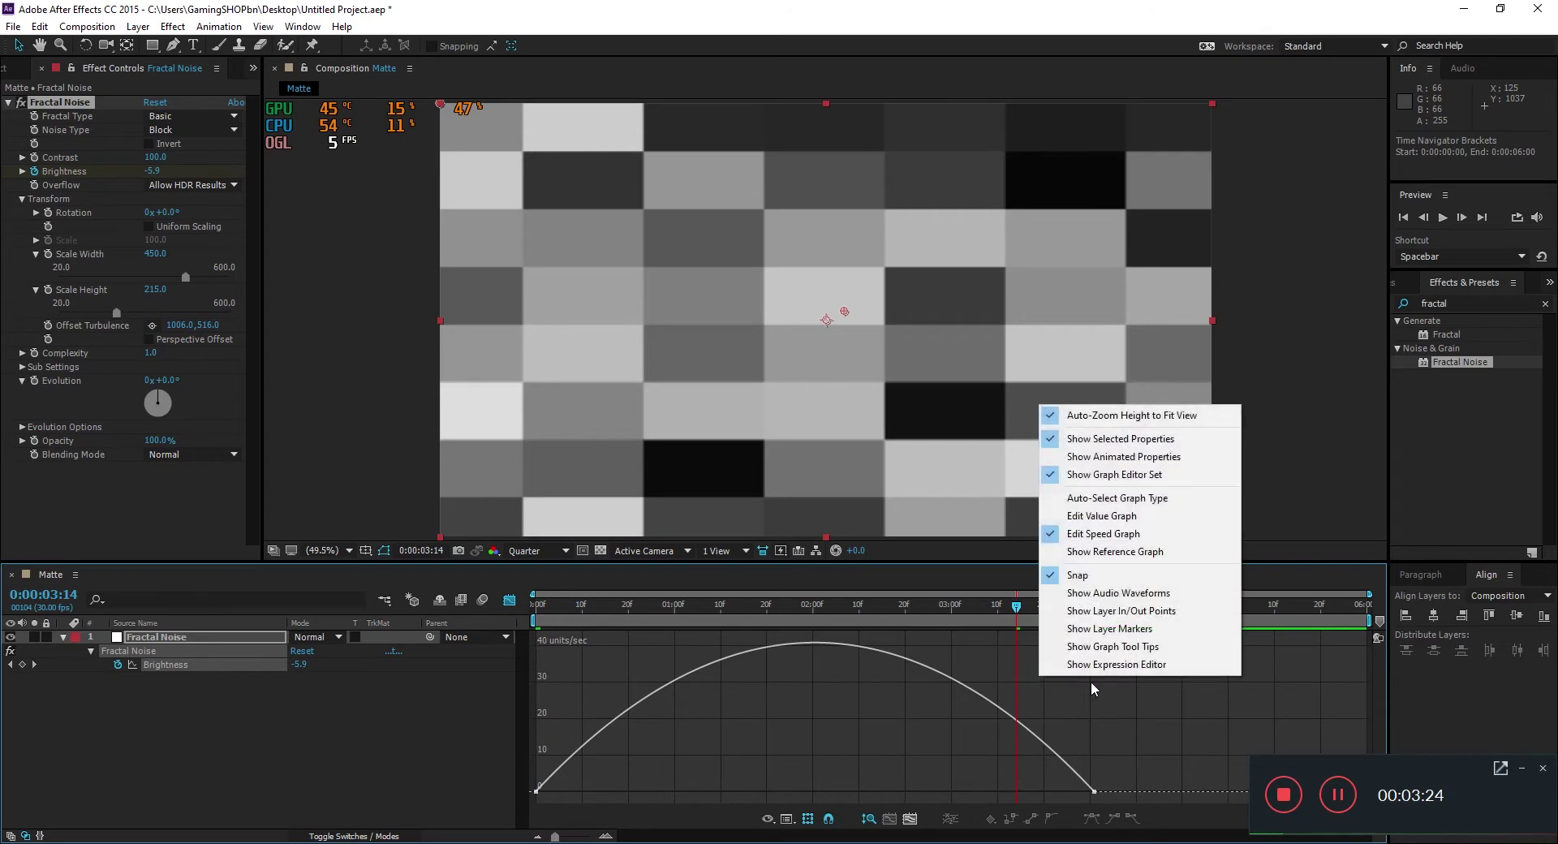
left_click(1107, 751)
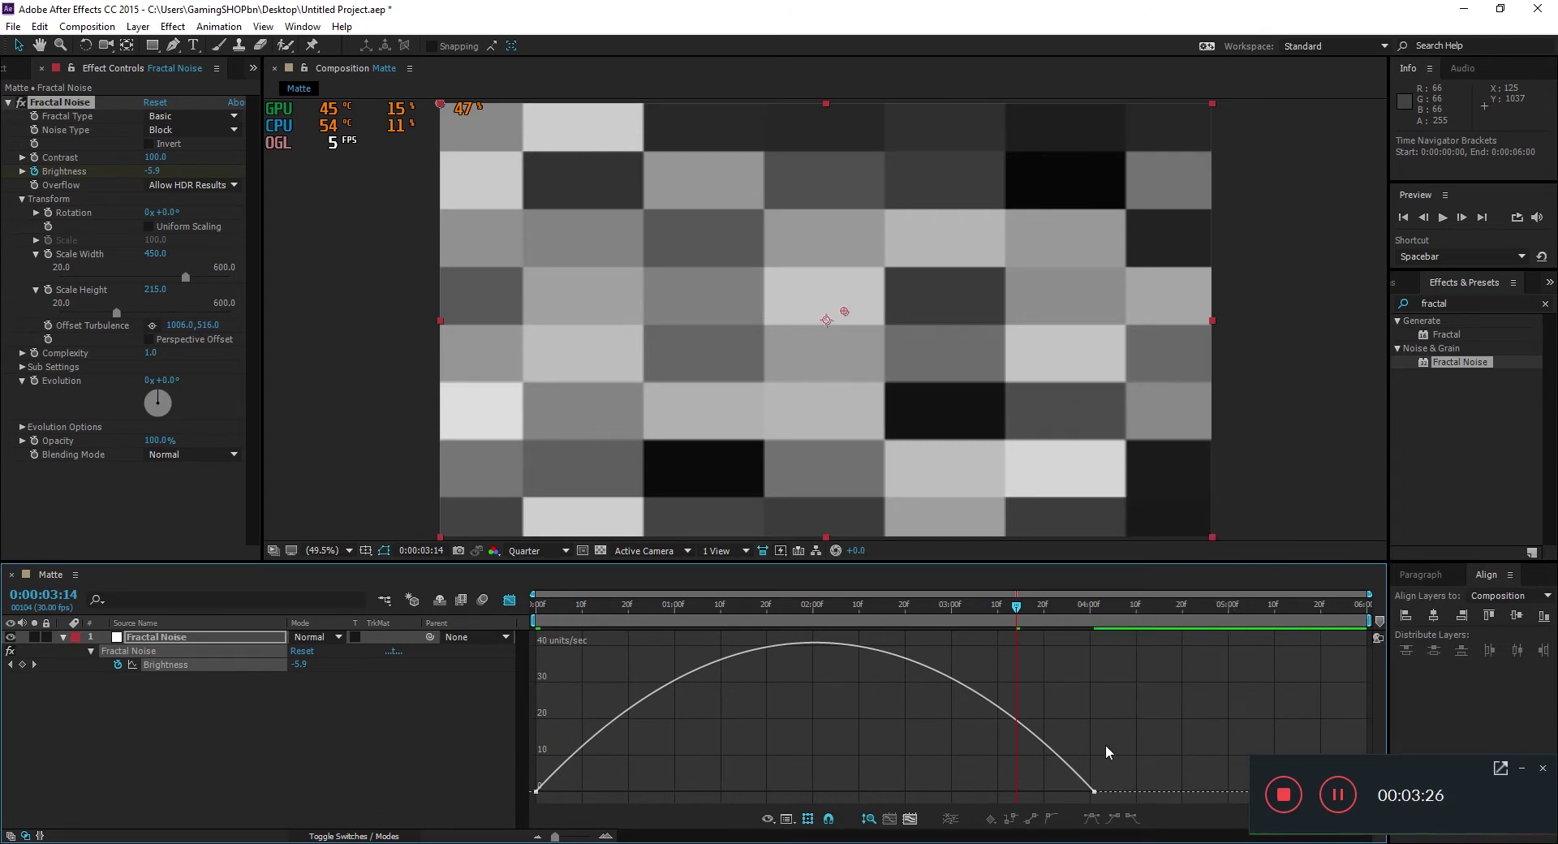
Pull the Brightness speed curve's end ease back to about 2 seconds for an early peak, leave the Graph Editor and preview the animation
left_click_drag(1129, 752, 814, 792)
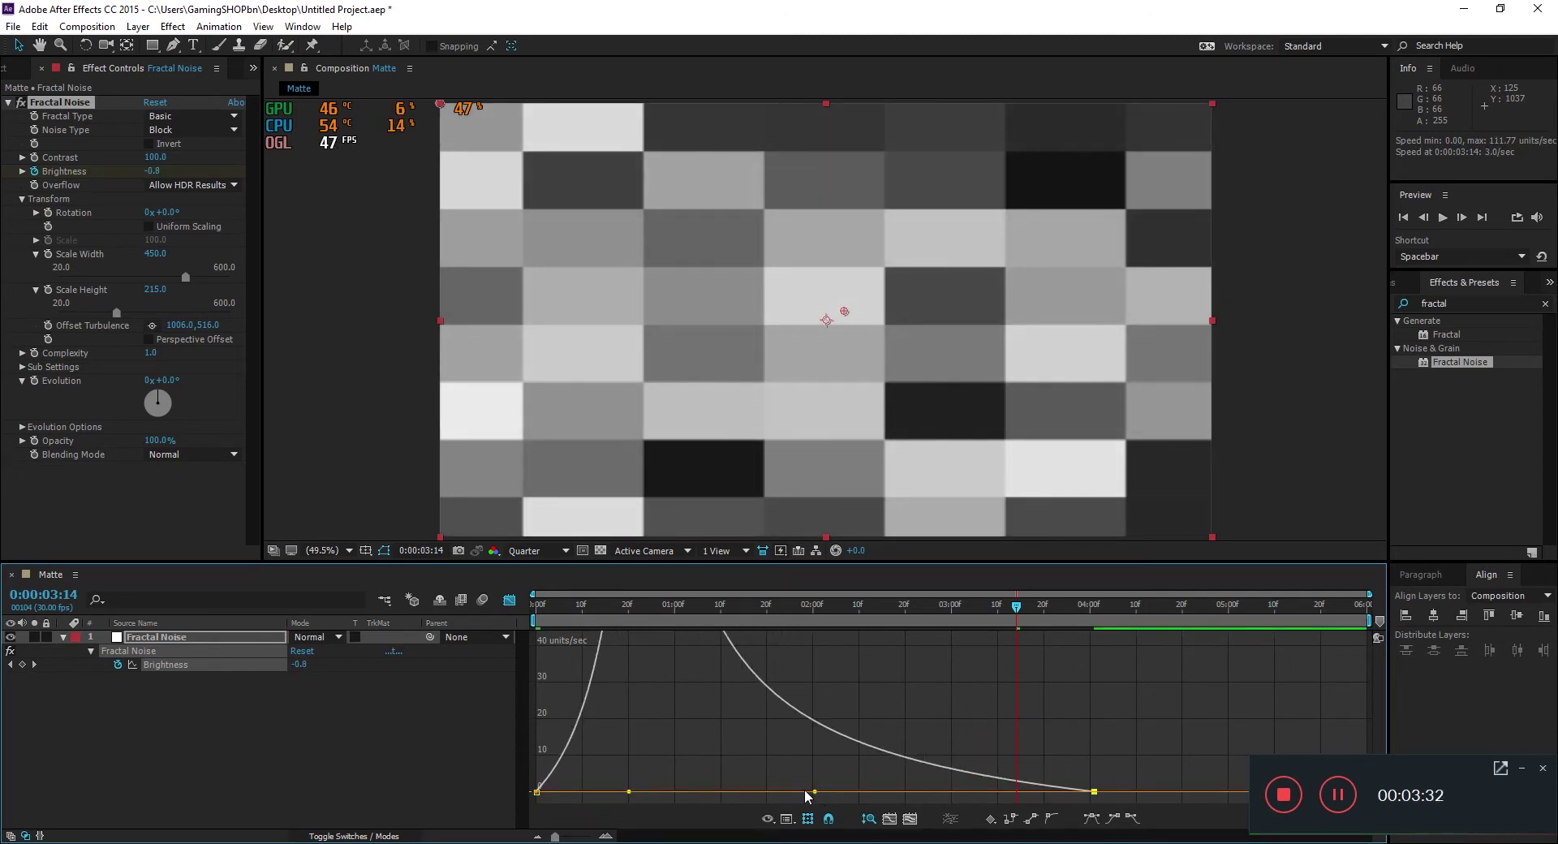
left_click(511, 601)
left_click(477, 732)
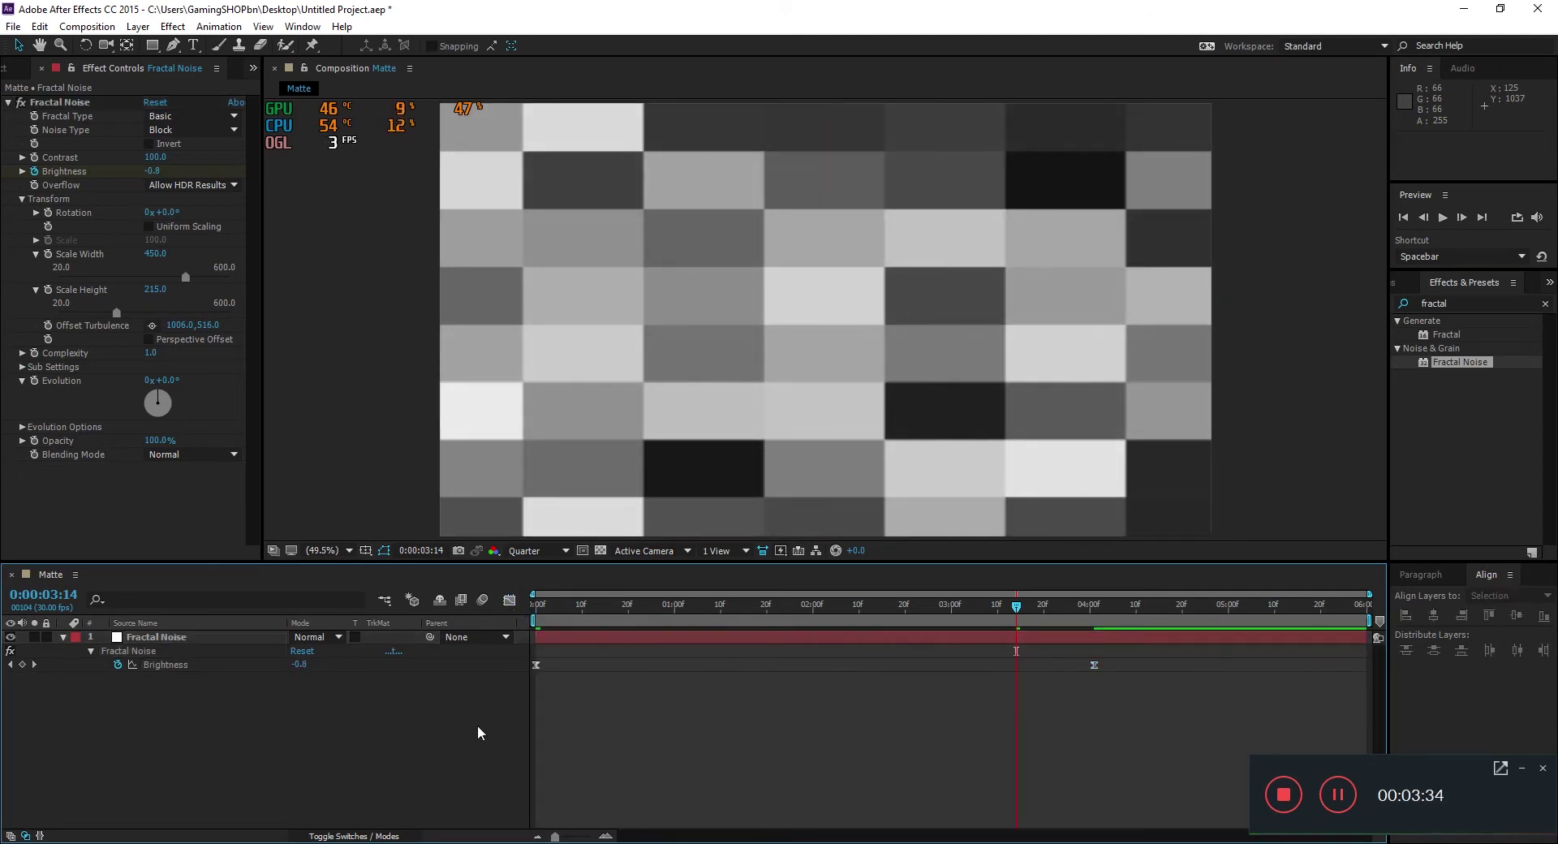
key("space")
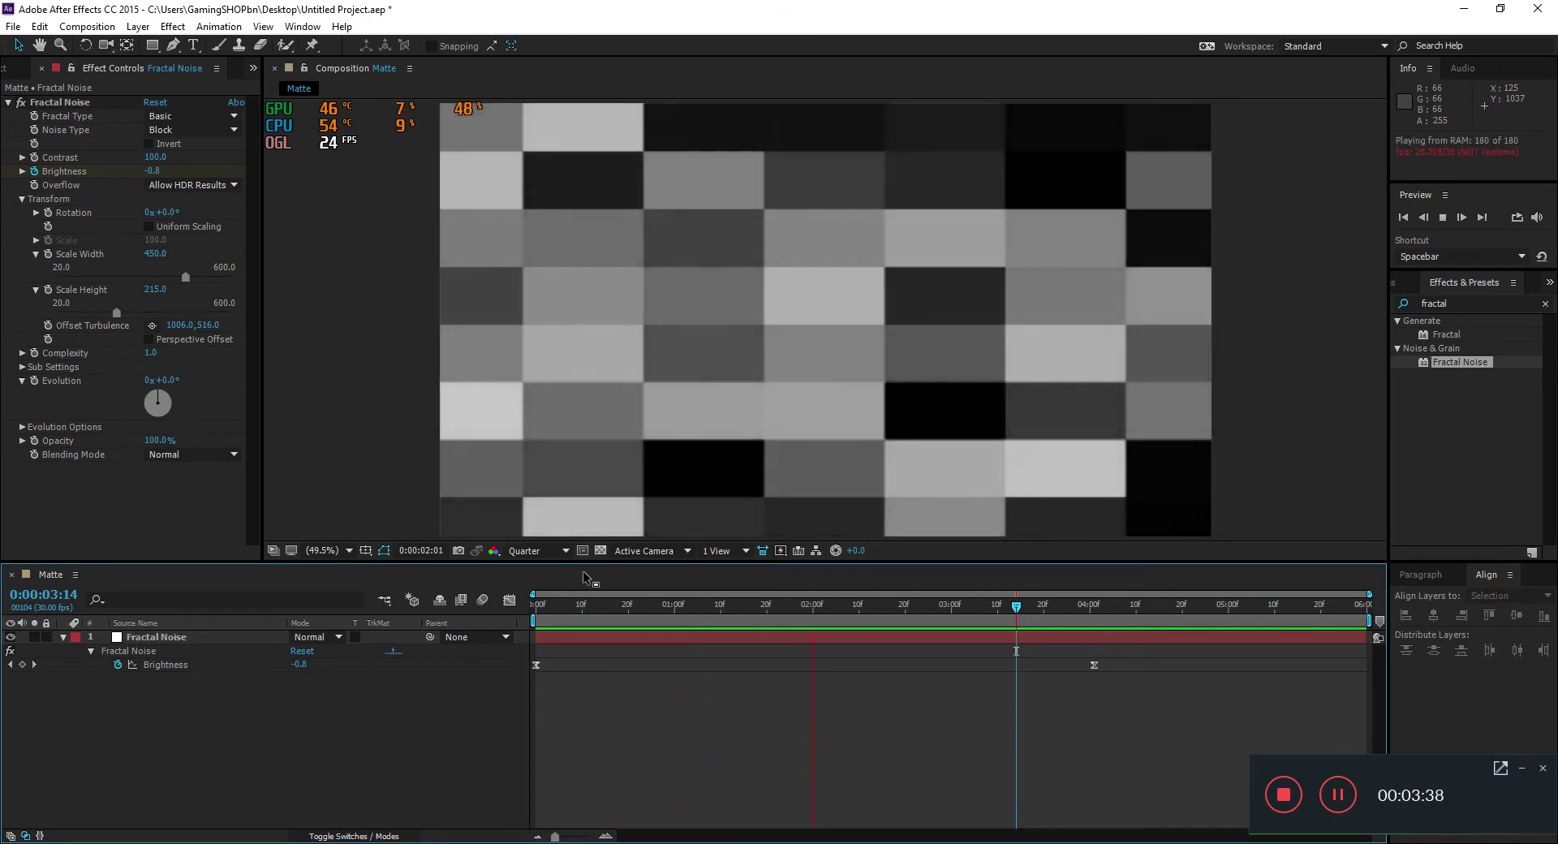
left_click(632, 614)
left_click(844, 617)
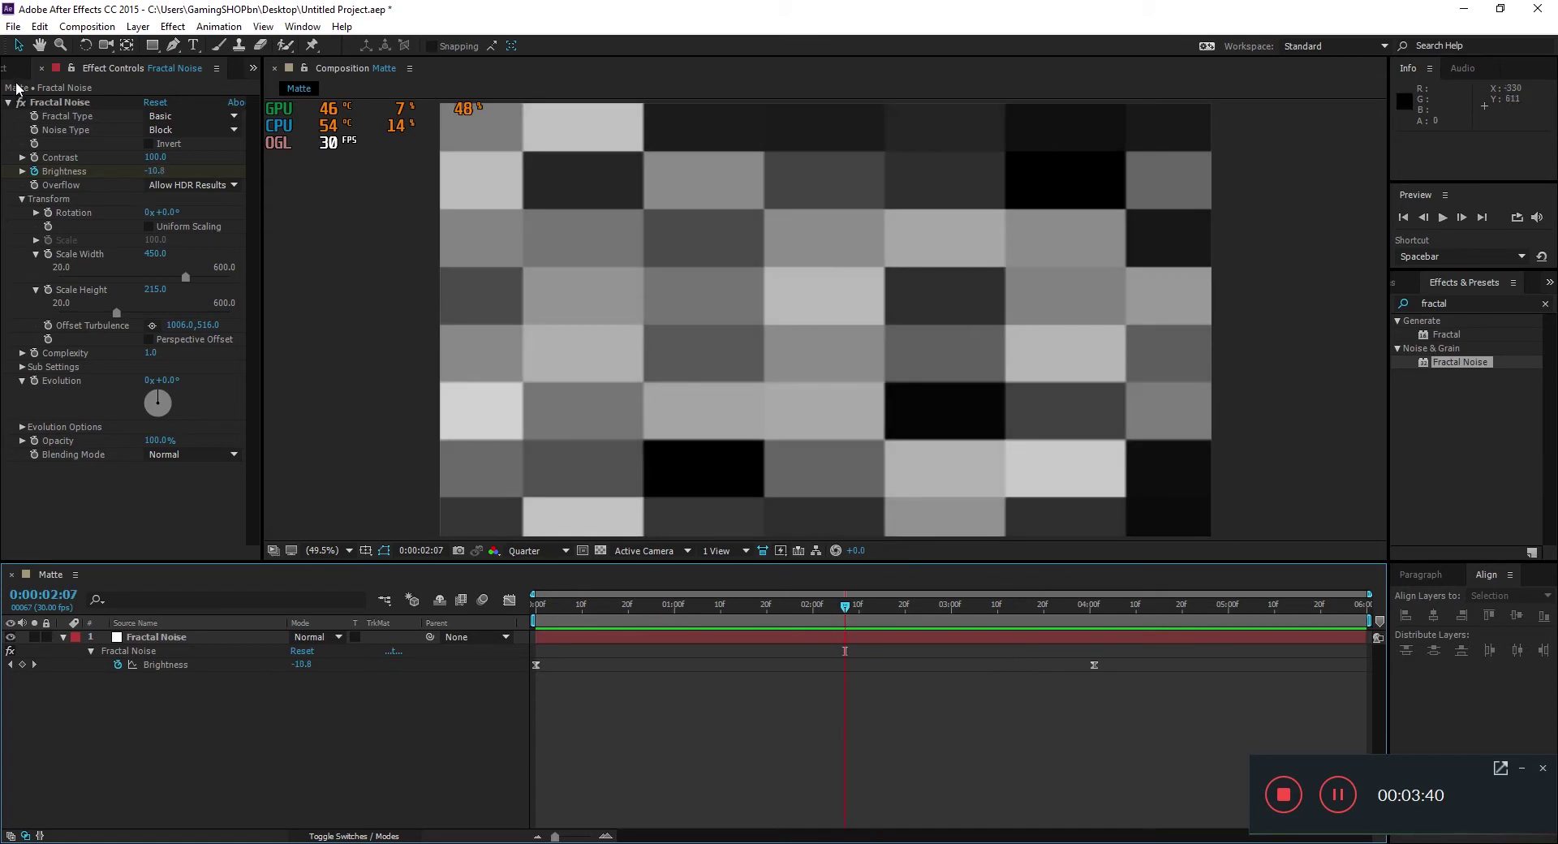
Pre-compose the Fractal Noise layer as "Fractal Noise", moving all attributes into the new composition
left_click(8, 103)
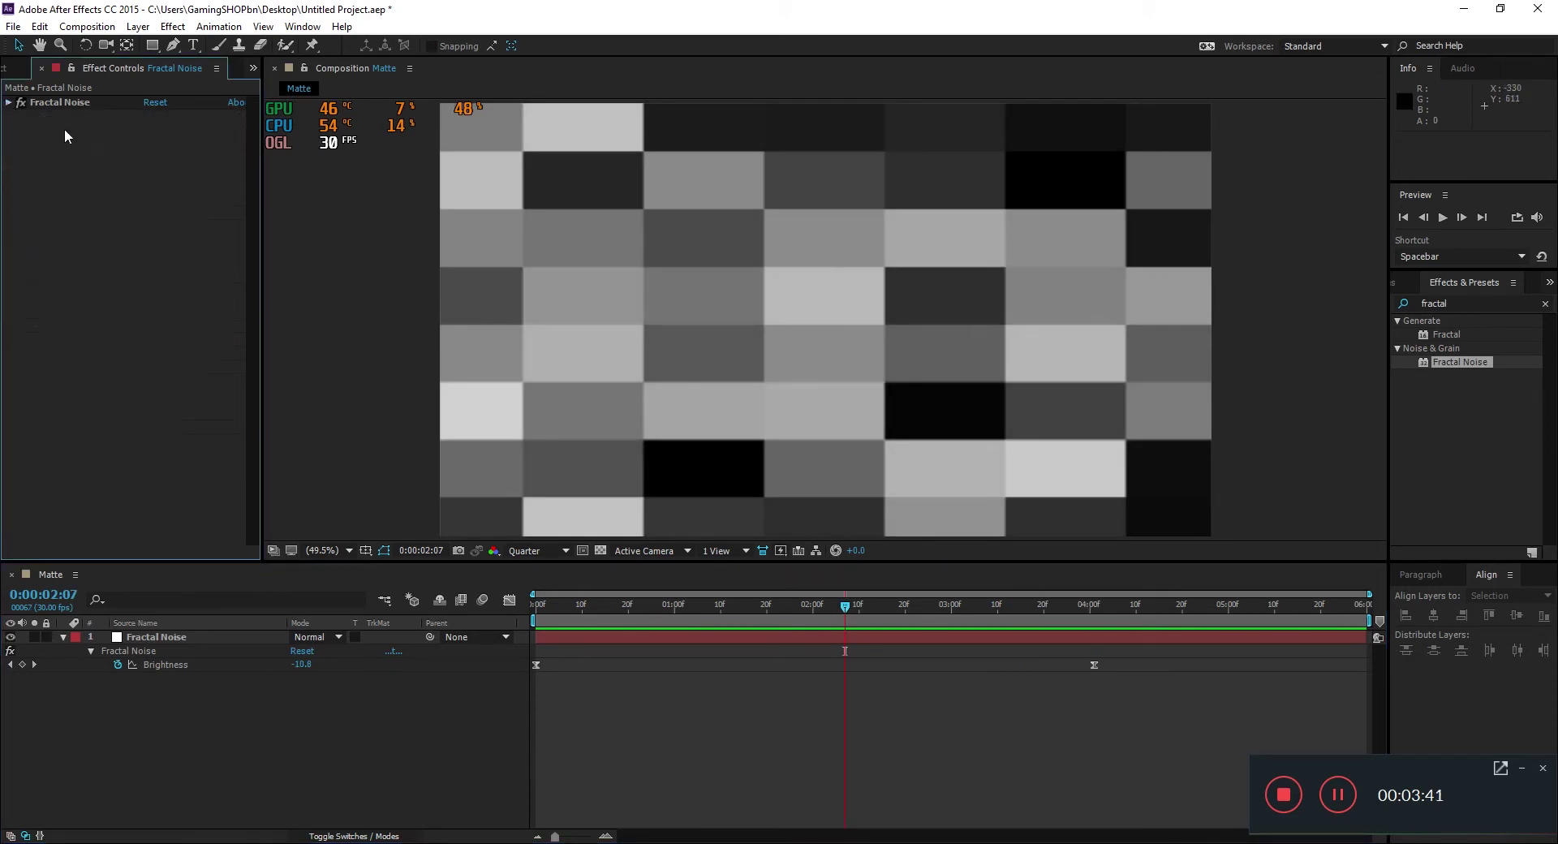
left_click(41, 68)
left_click(63, 637)
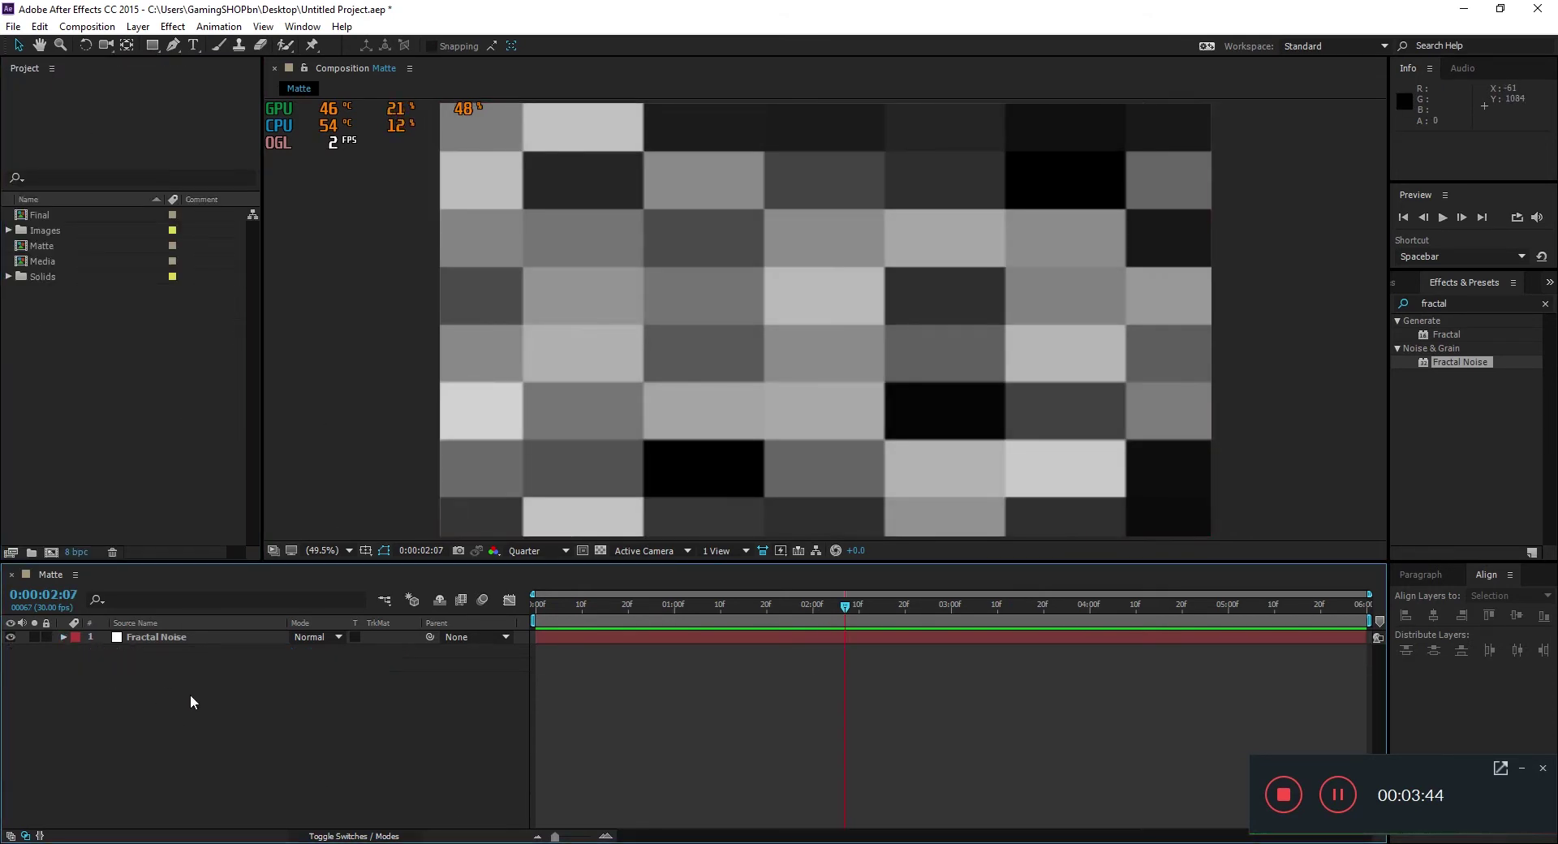
right_click(164, 638)
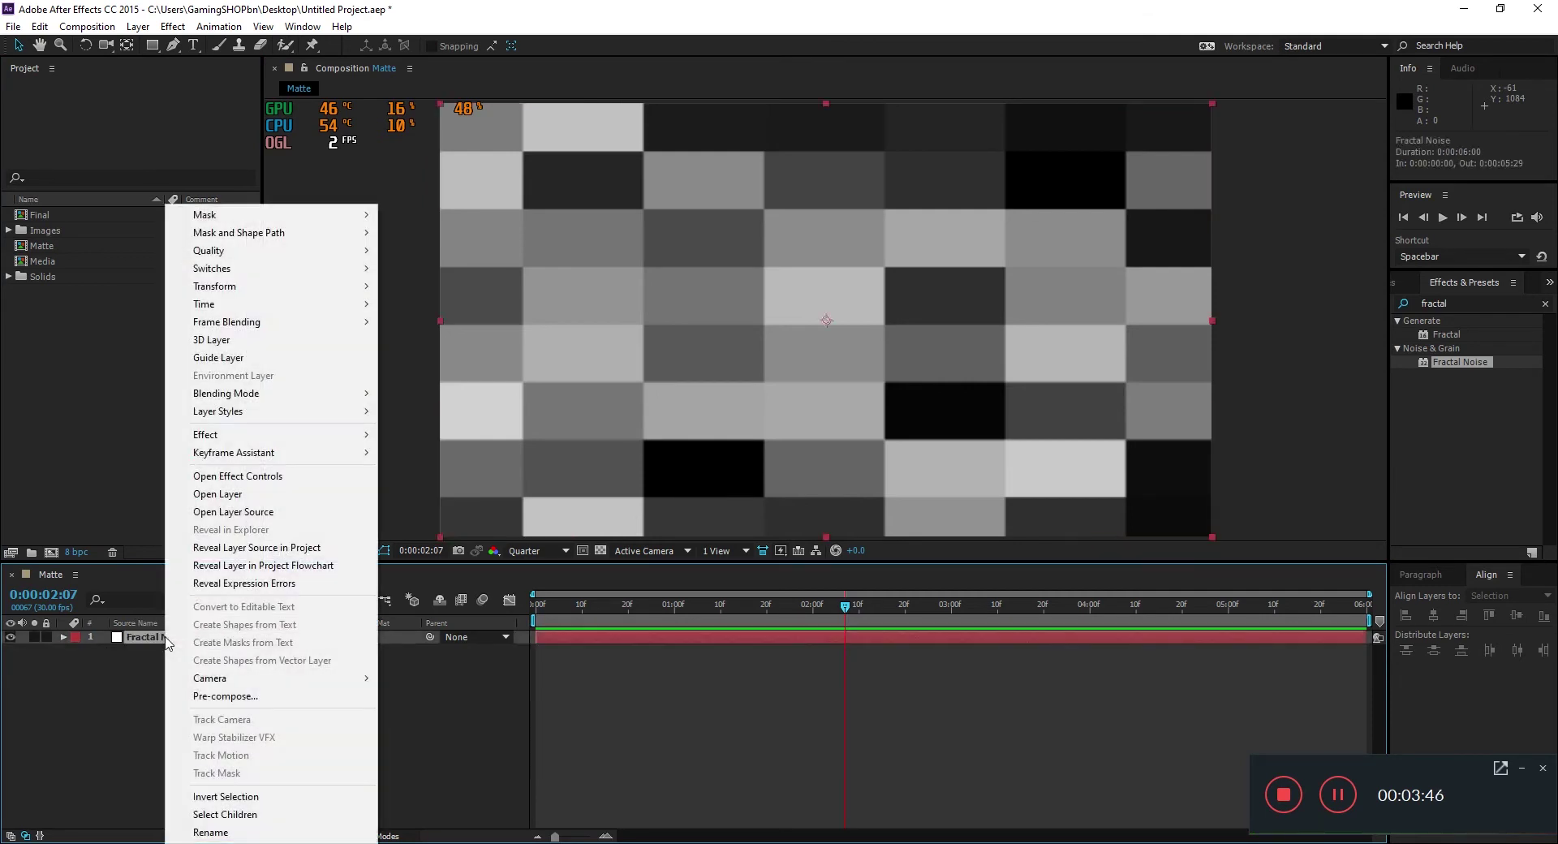
left_click(225, 696)
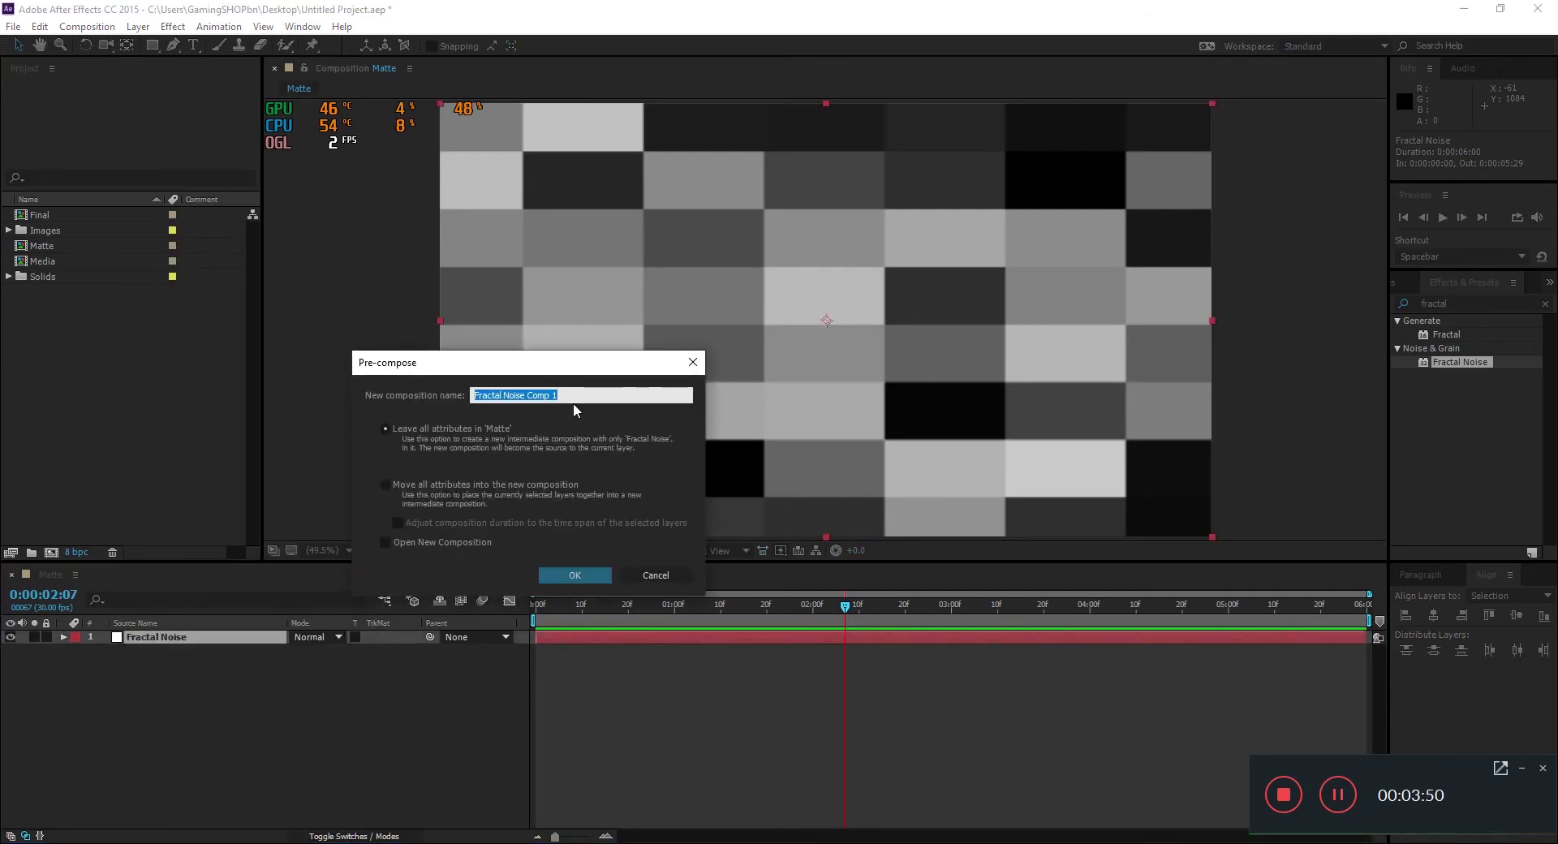
type("Frac")
left_click(384, 485)
left_click(578, 574)
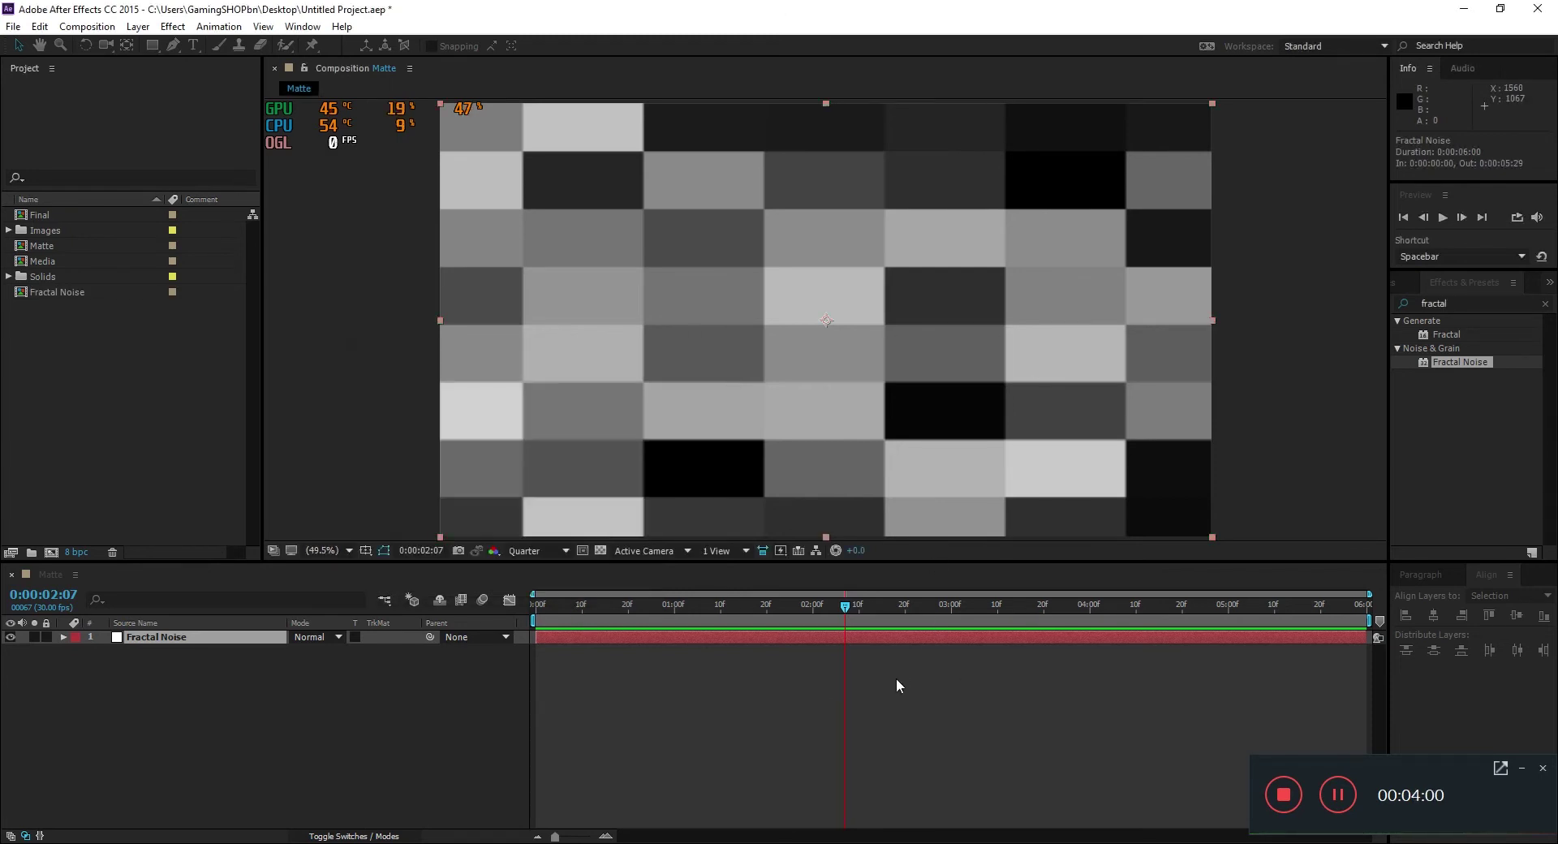
left_click(226, 672)
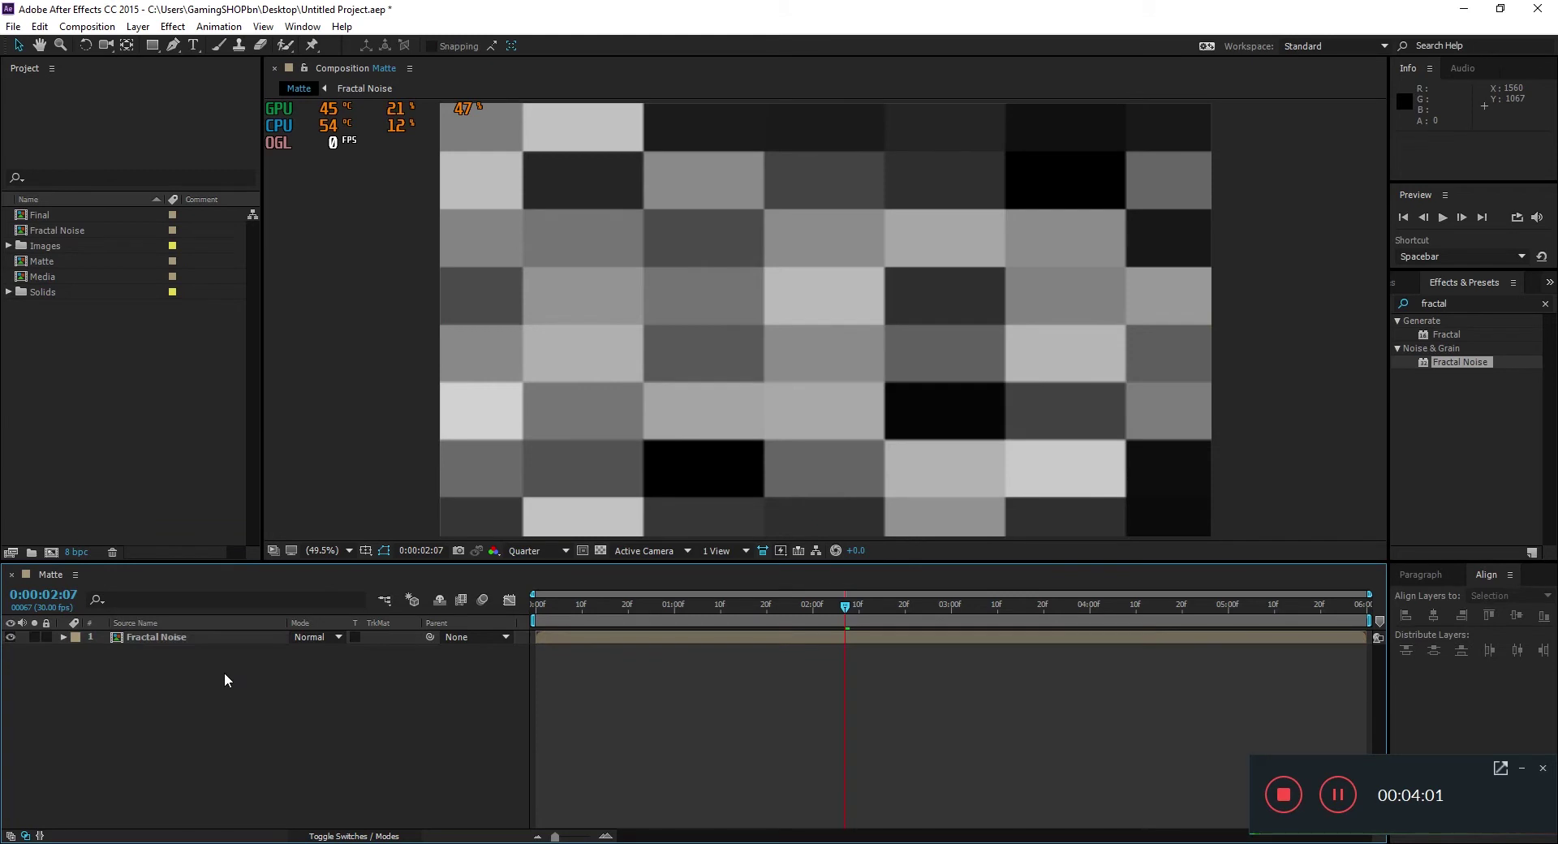
Duplicate the Fractal Noise precomp layer and apply the Find Edges effect to the upper copy with Invert enabled
left_click(170, 637)
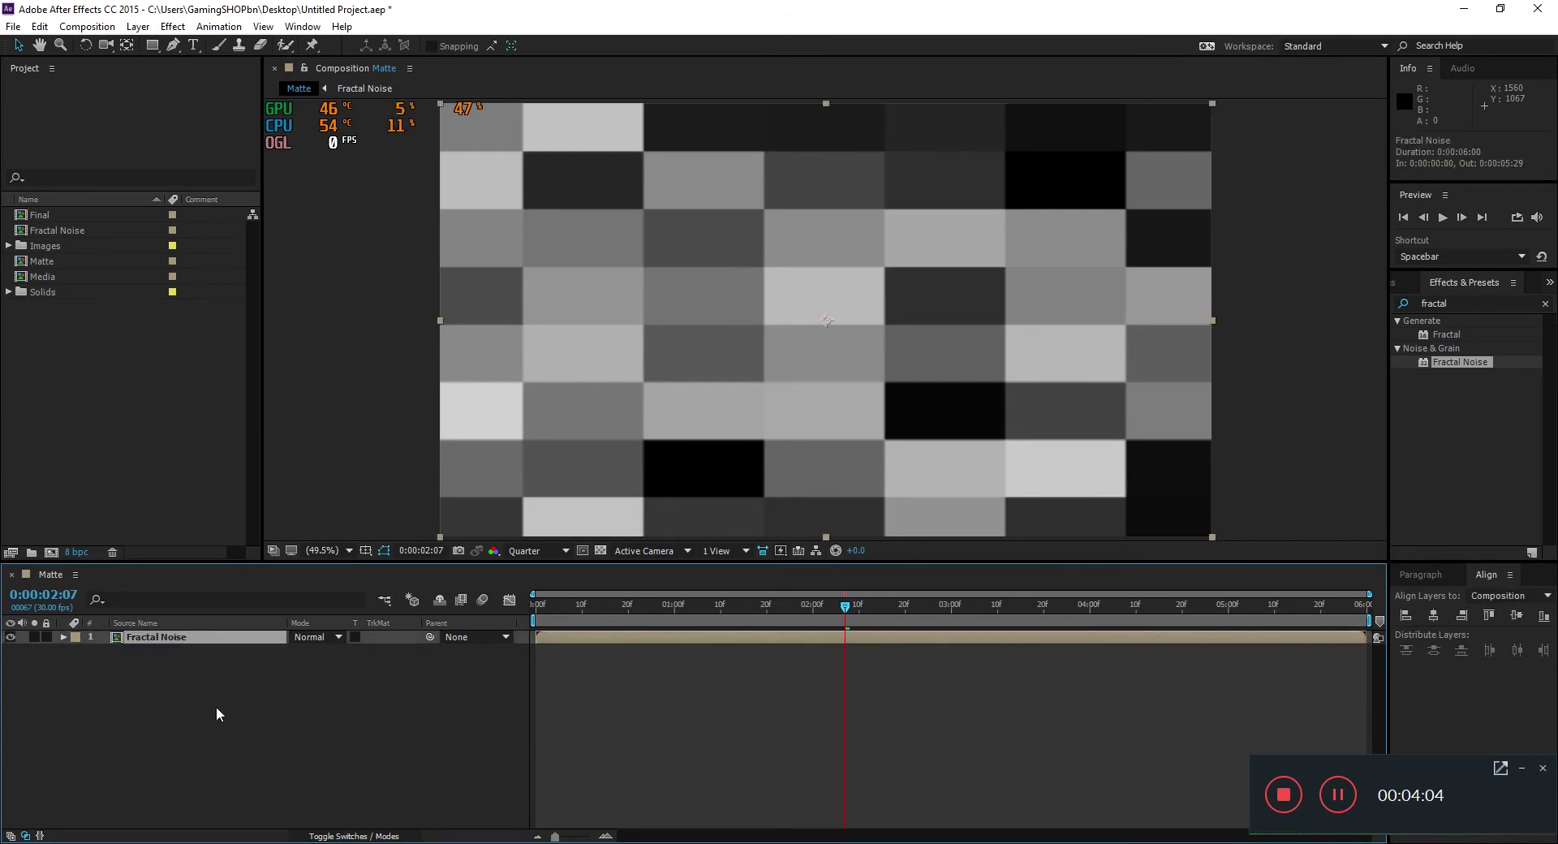
key("ctrl+d")
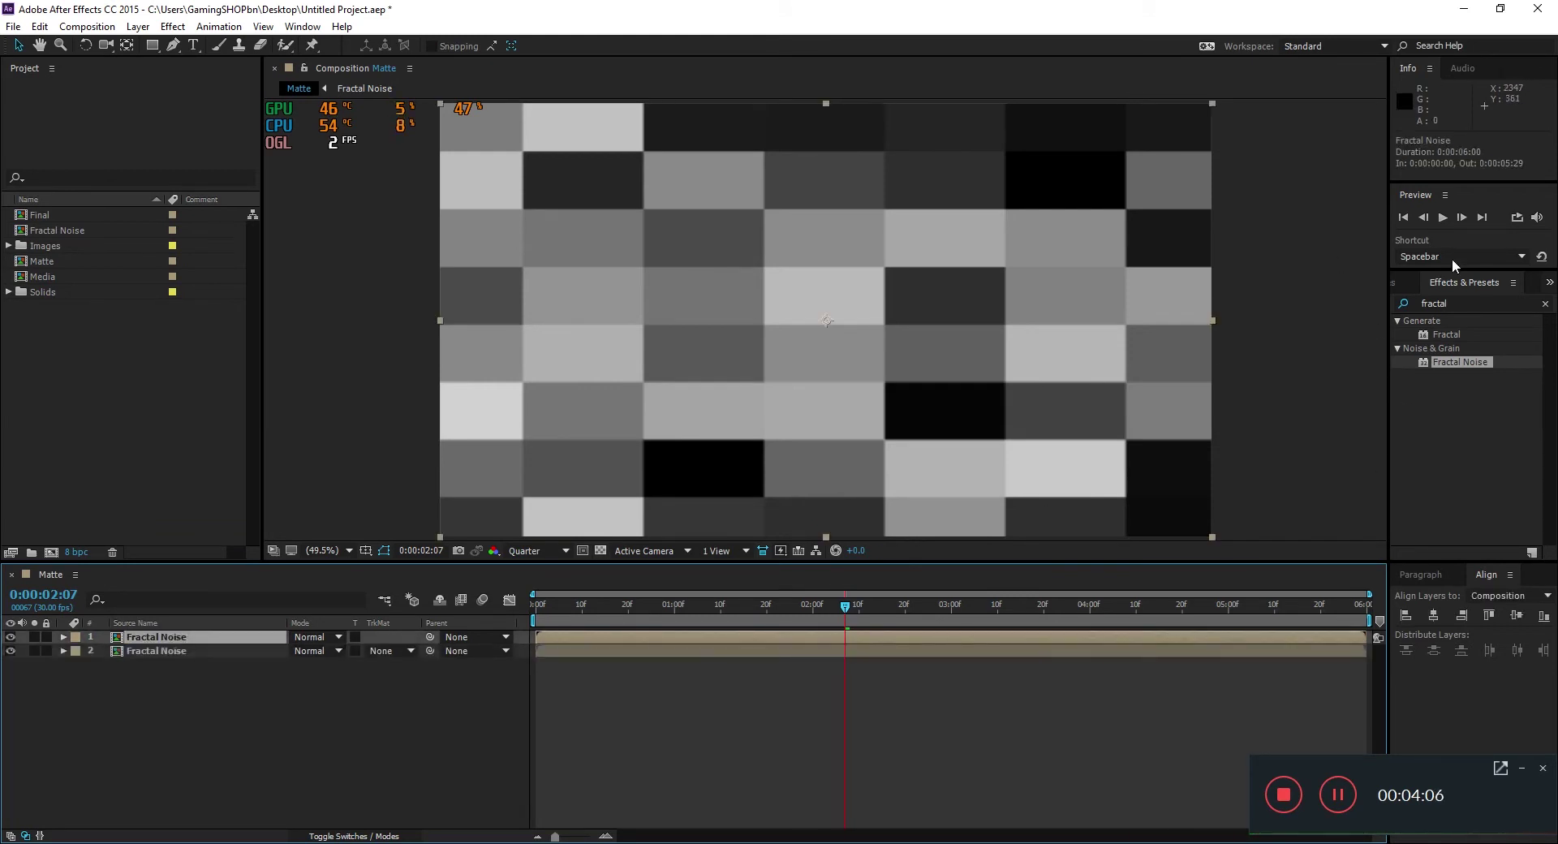
left_click(1460, 303)
type("find")
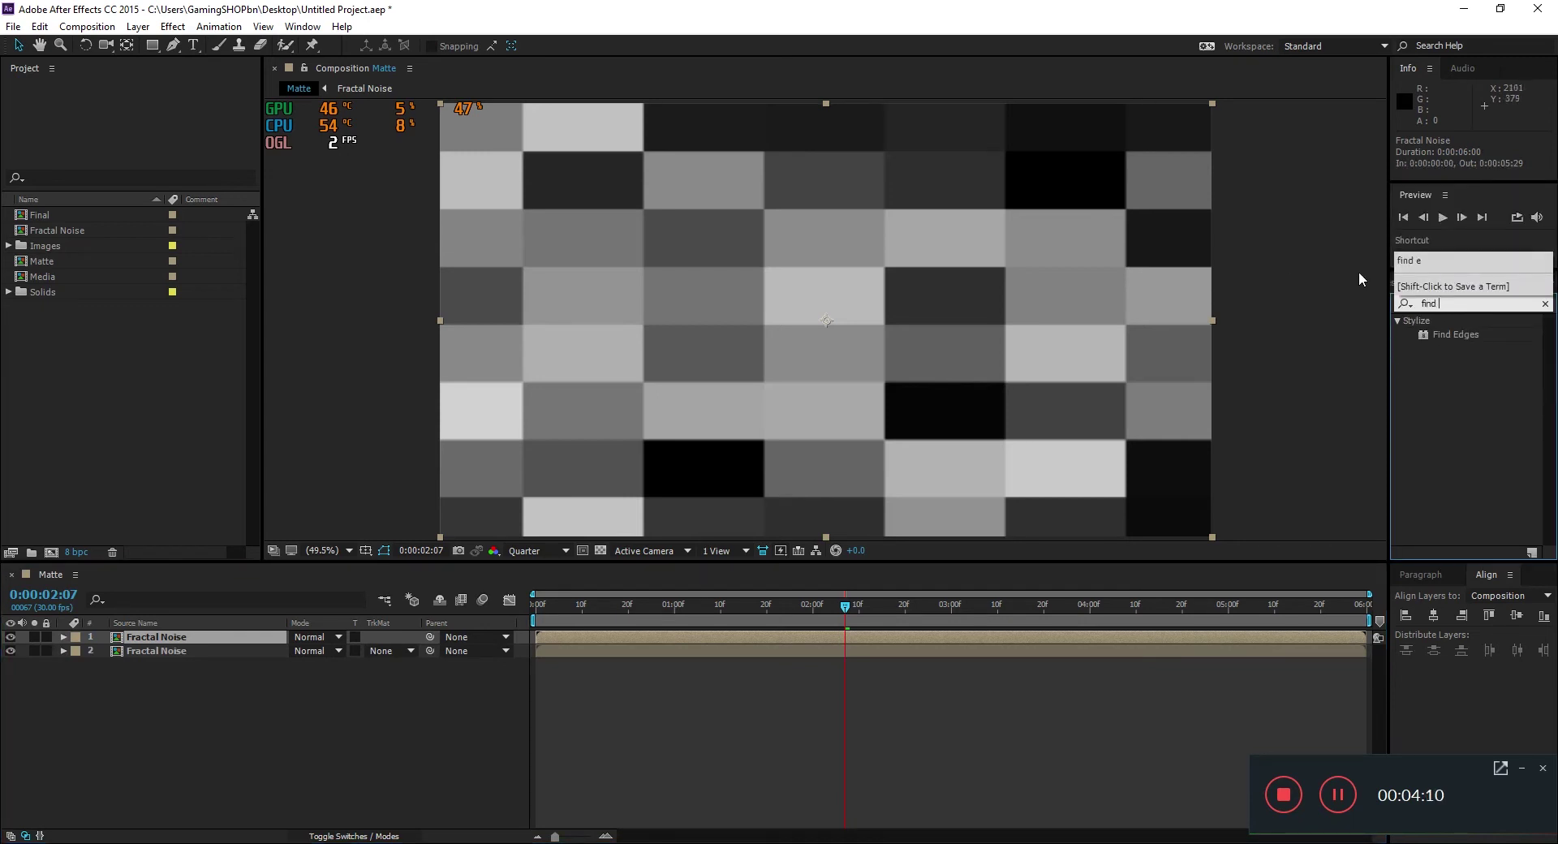
left_click_drag(1456, 335, 154, 637)
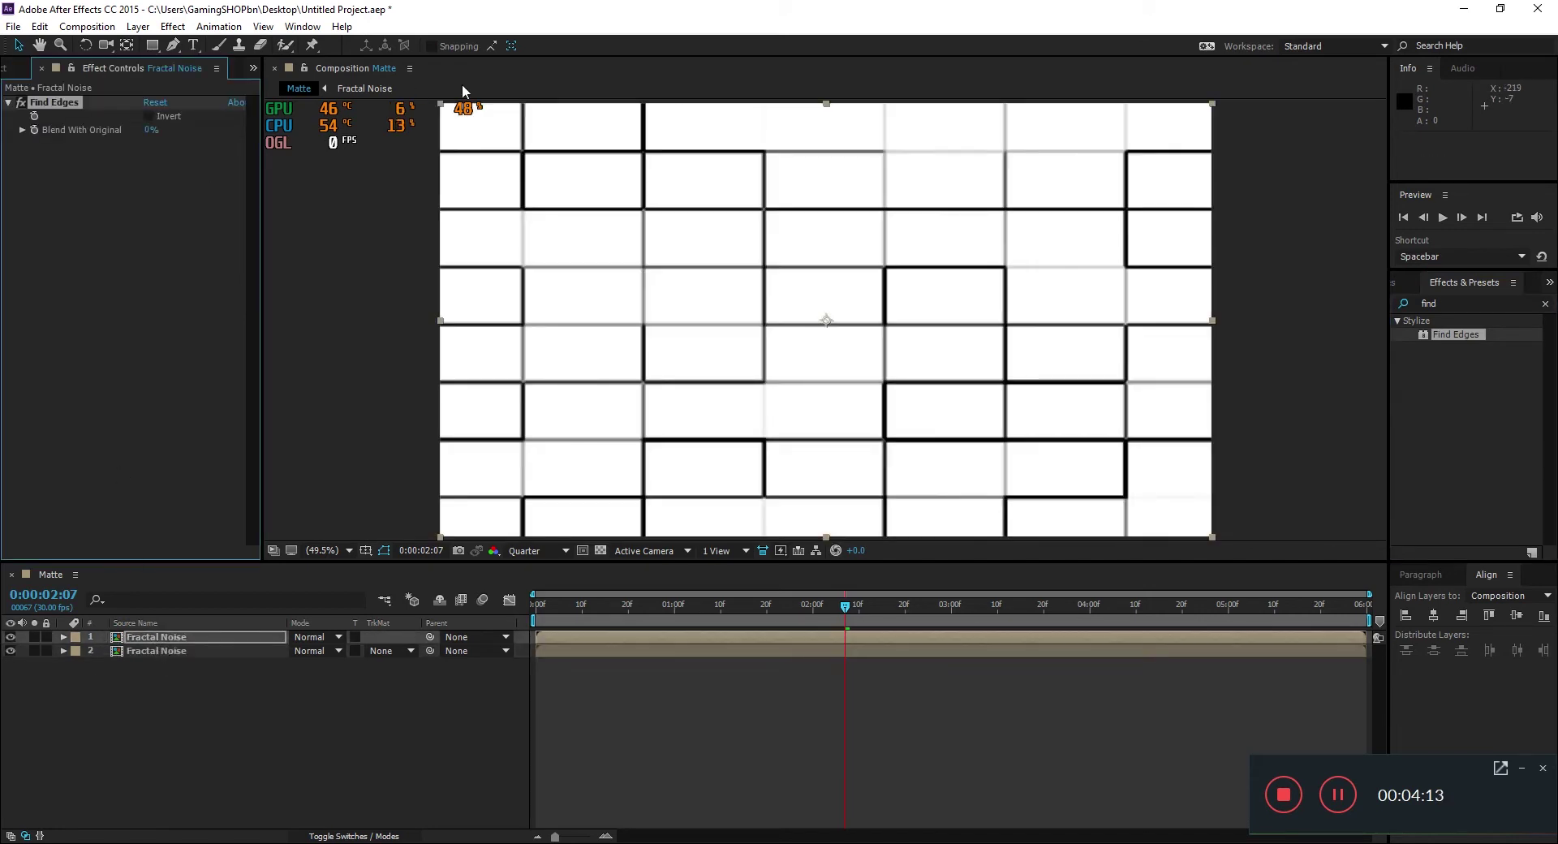
left_click(150, 115)
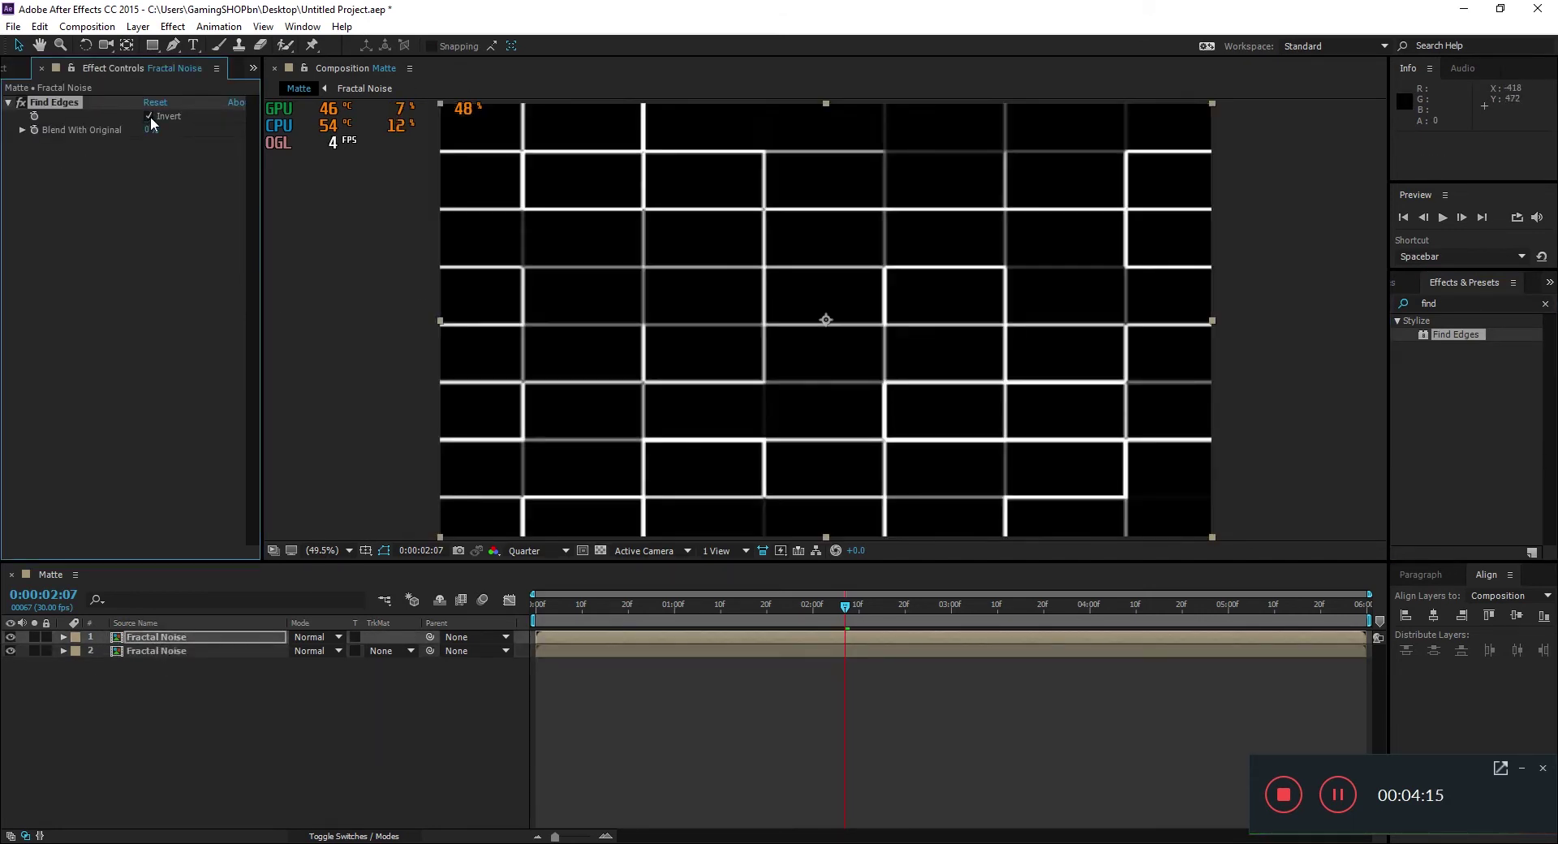
Set the upper Fractal Noise layer's blending mode to Screen and preview the outlined blocks from the start to 0:00:03:05
left_click(311, 636)
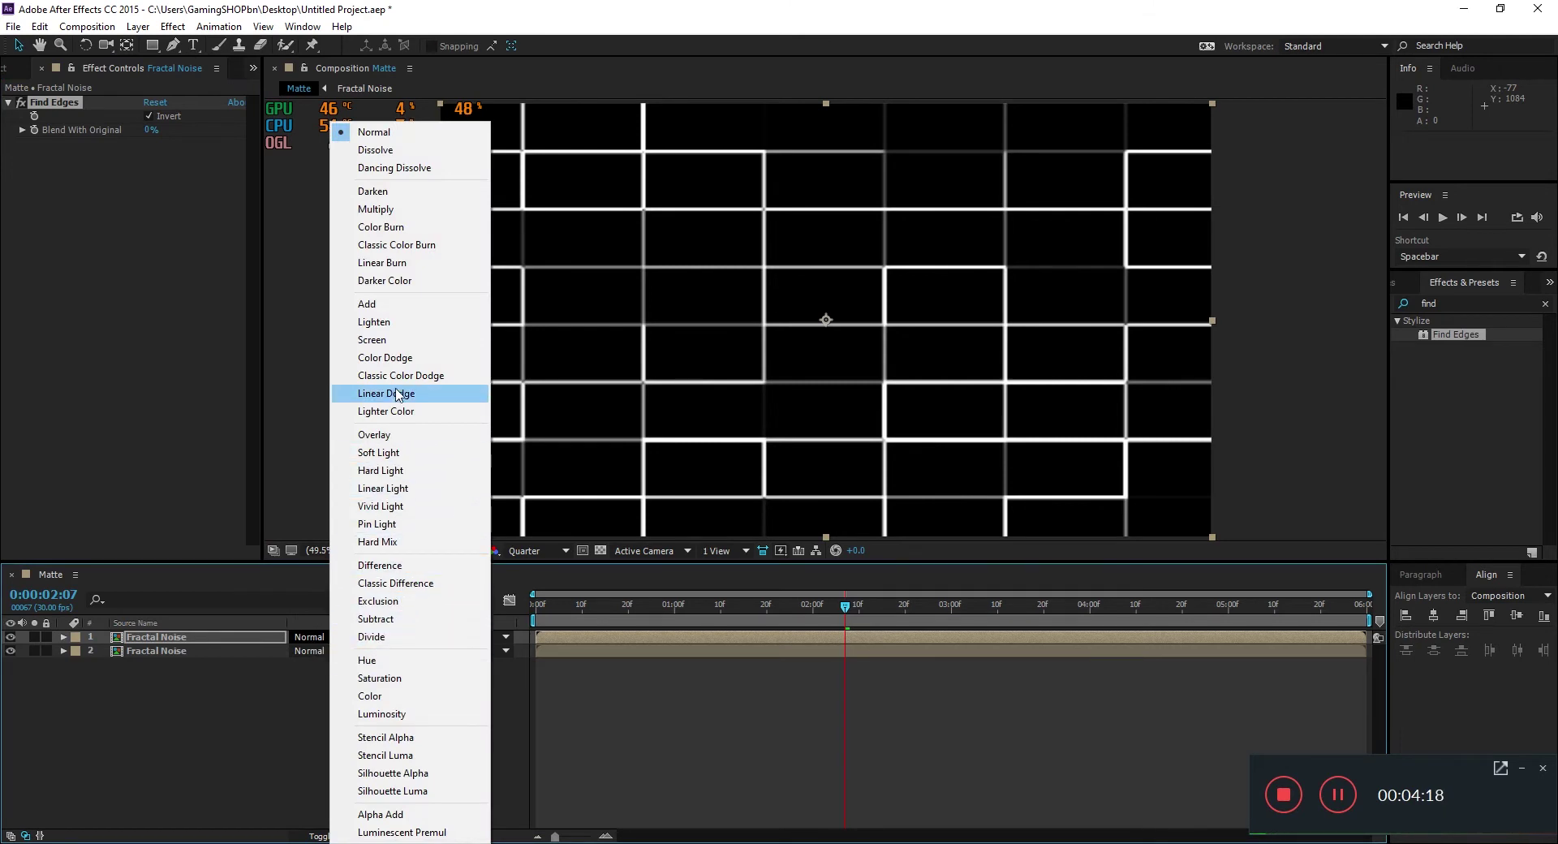
left_click(378, 339)
left_click(542, 615)
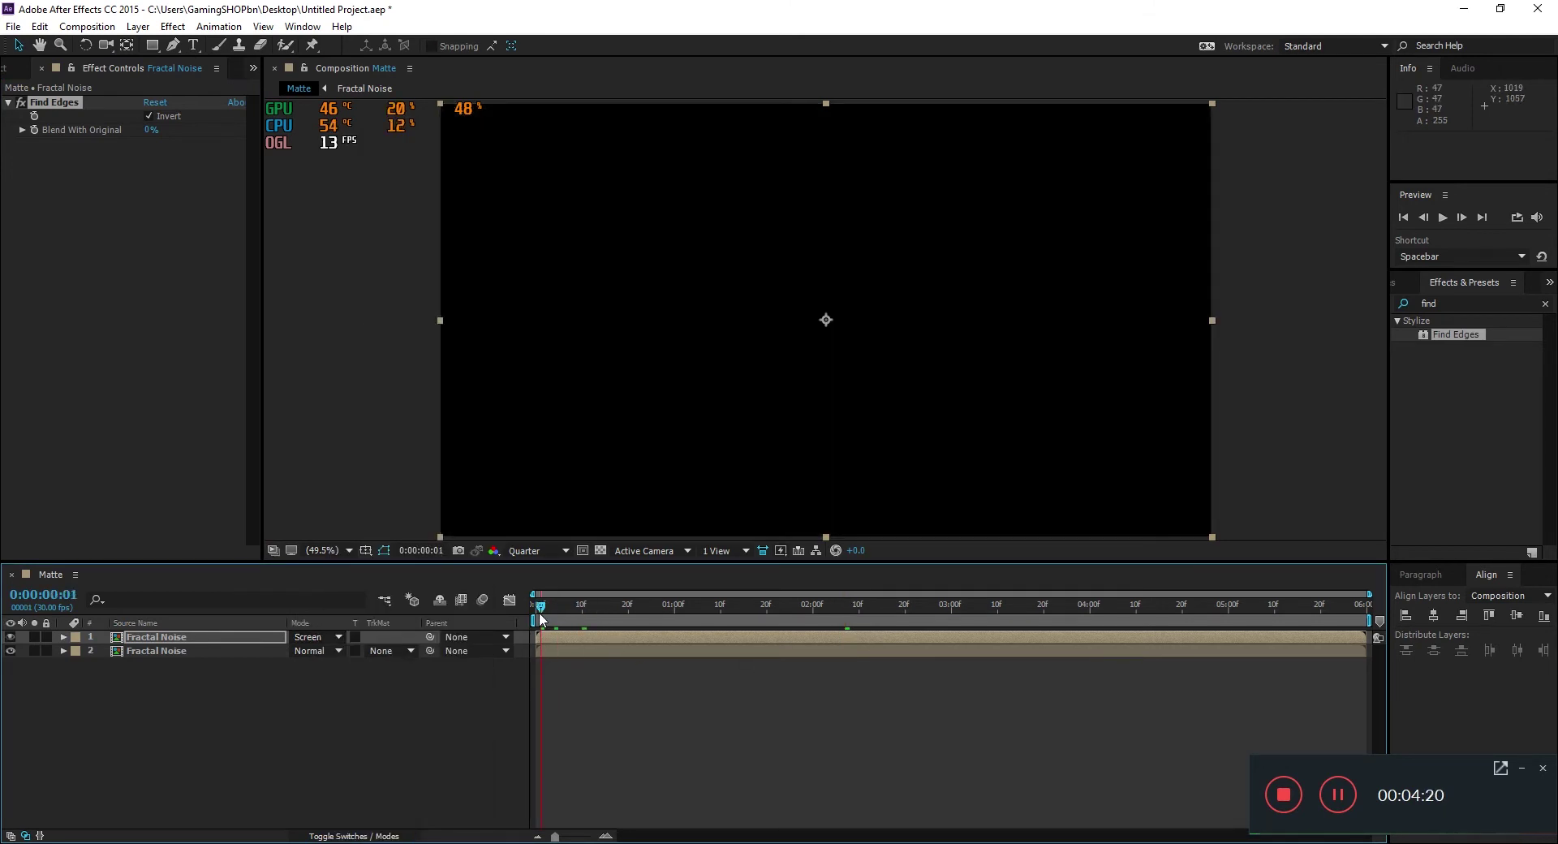
key("space")
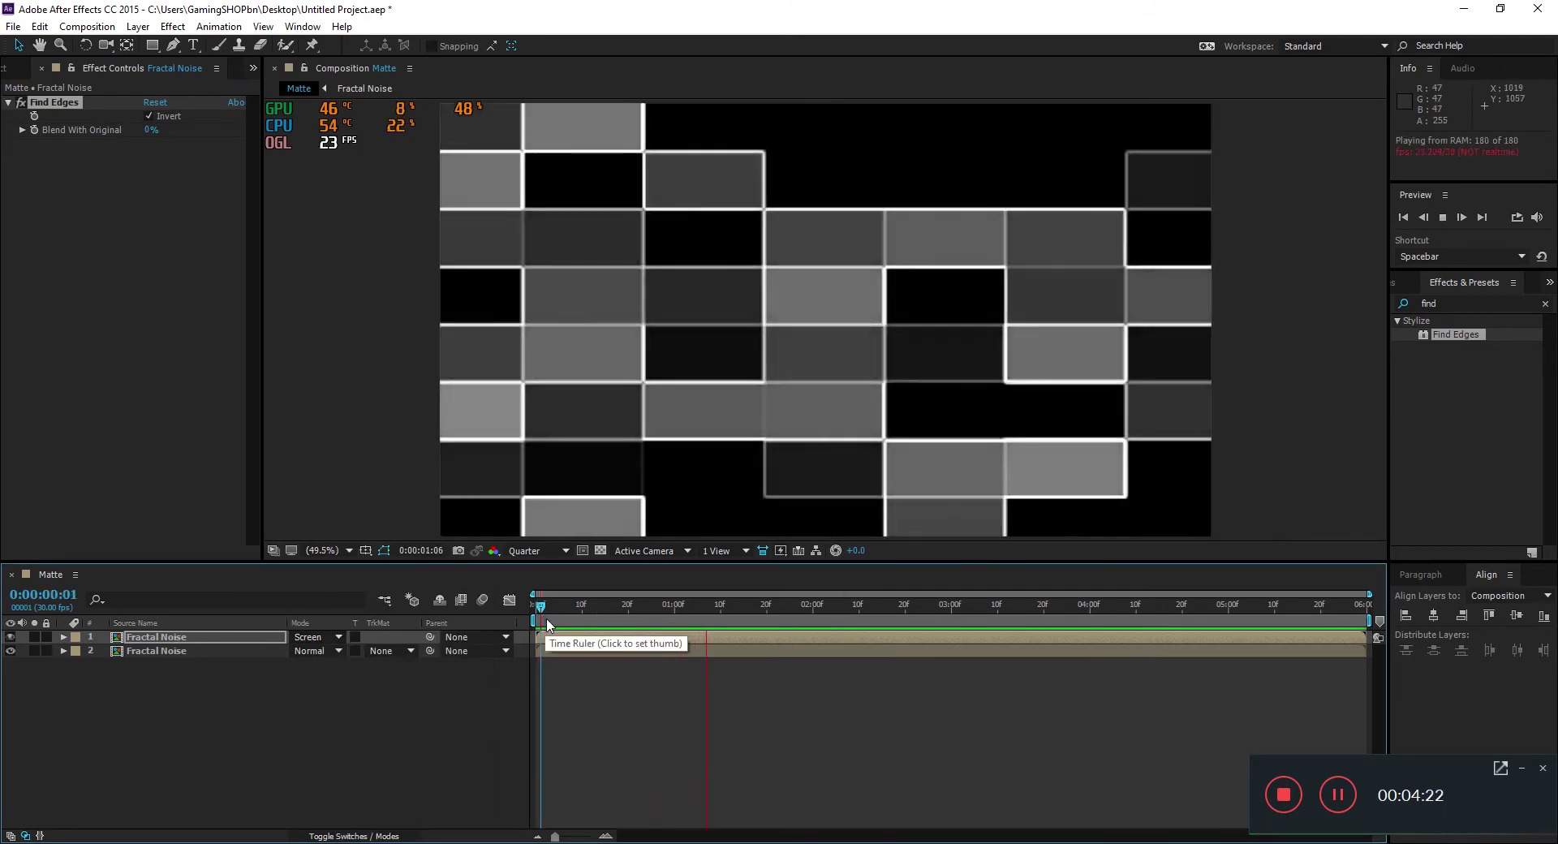
left_click_drag(596, 606, 974, 608)
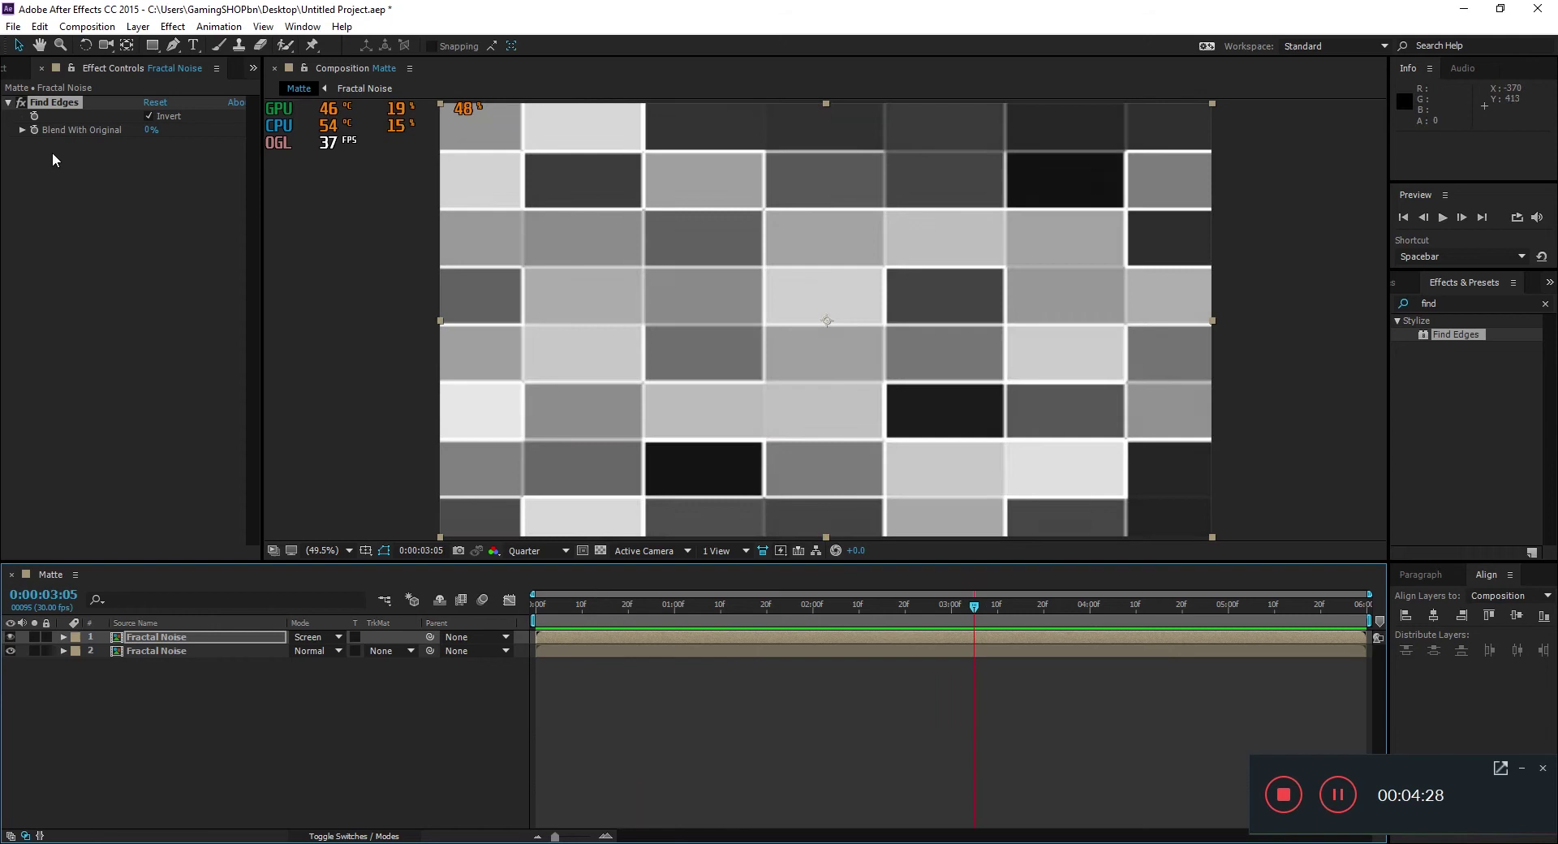
Open the Media composition and add Image 1.jpg from the Images folder to it
left_click(38, 68)
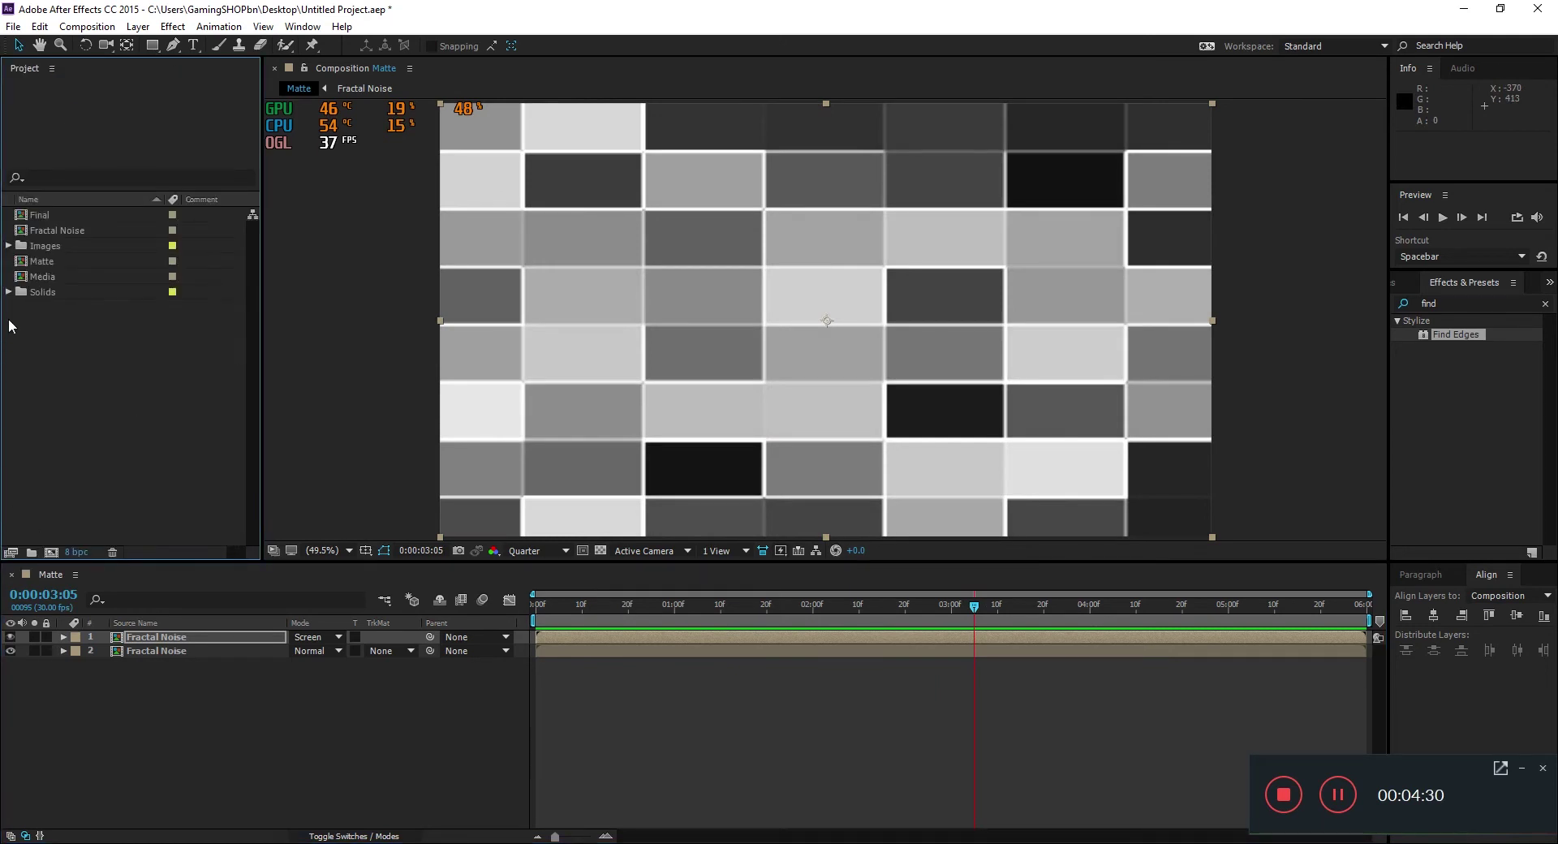
double_click(52, 279)
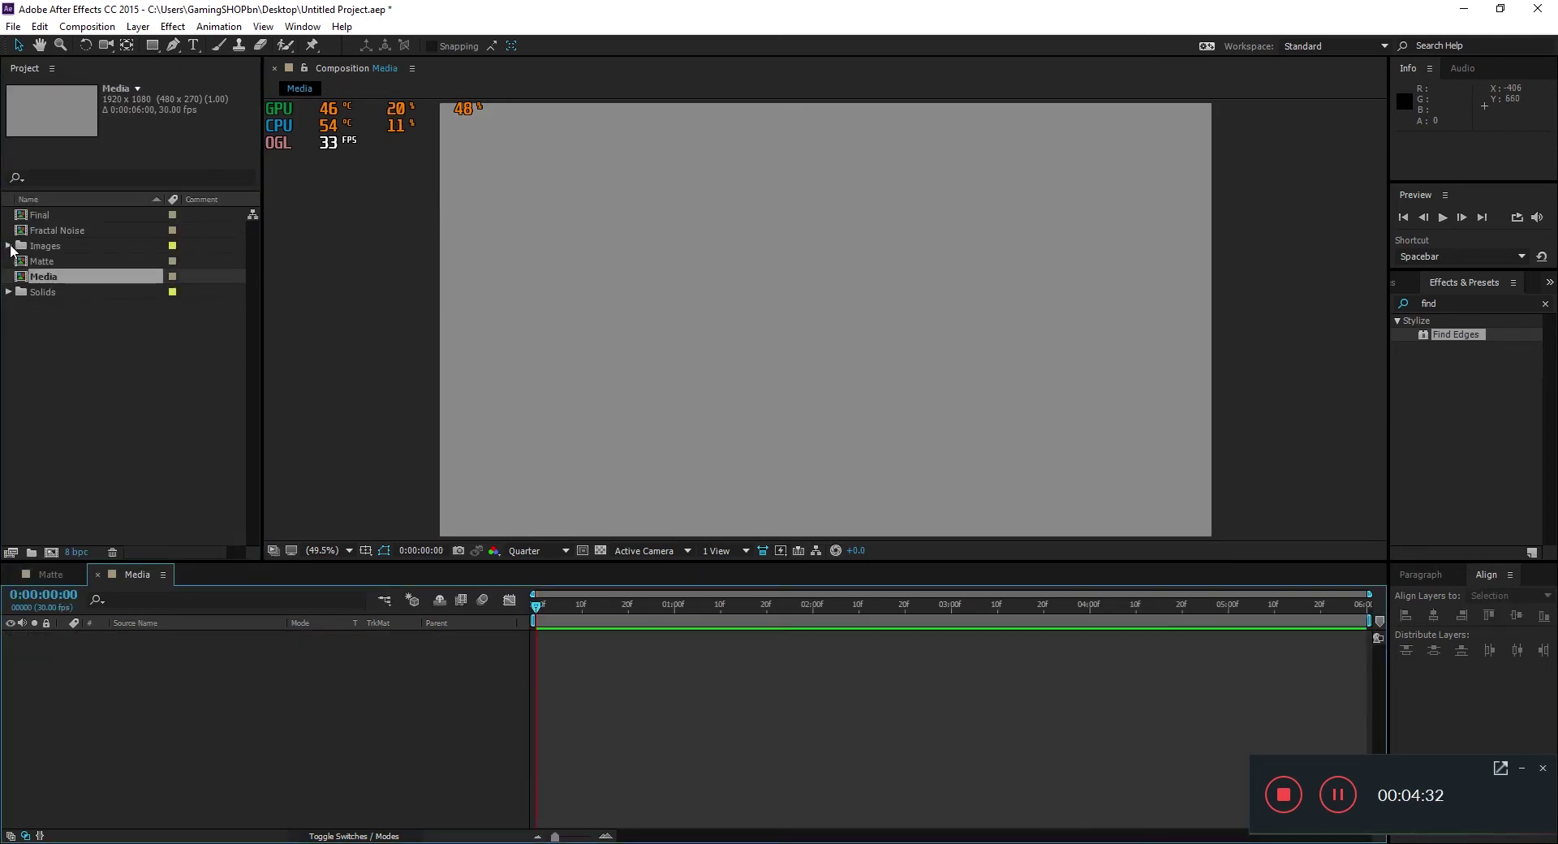
left_click(9, 246)
left_click_drag(66, 260, 730, 430)
Set the Media view to Fit up to 100% at Full resolution and collapse the Images folder
left_click(315, 550)
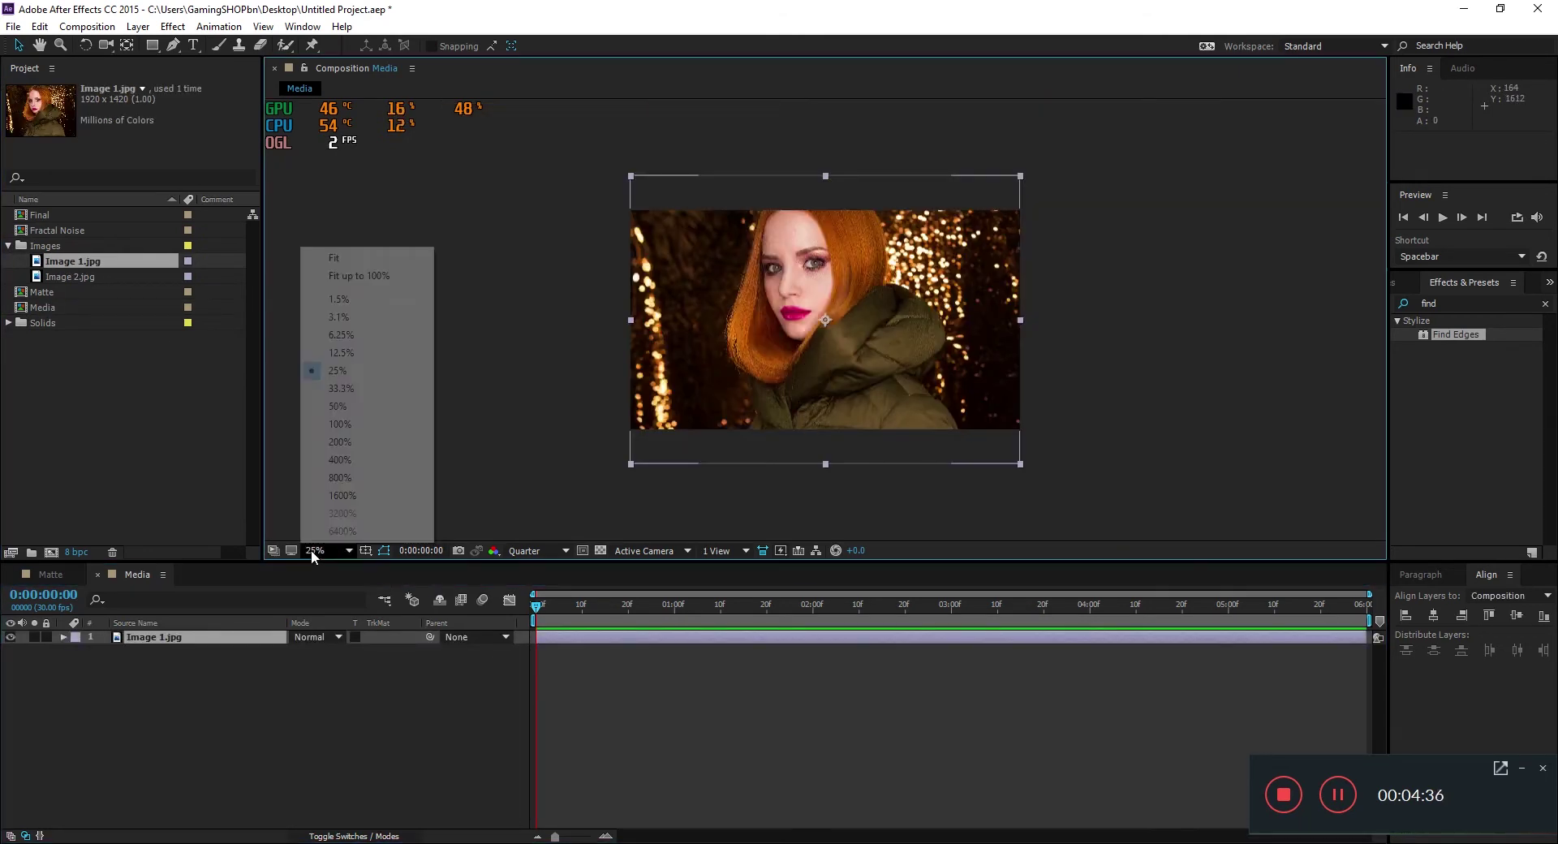
left_click(353, 276)
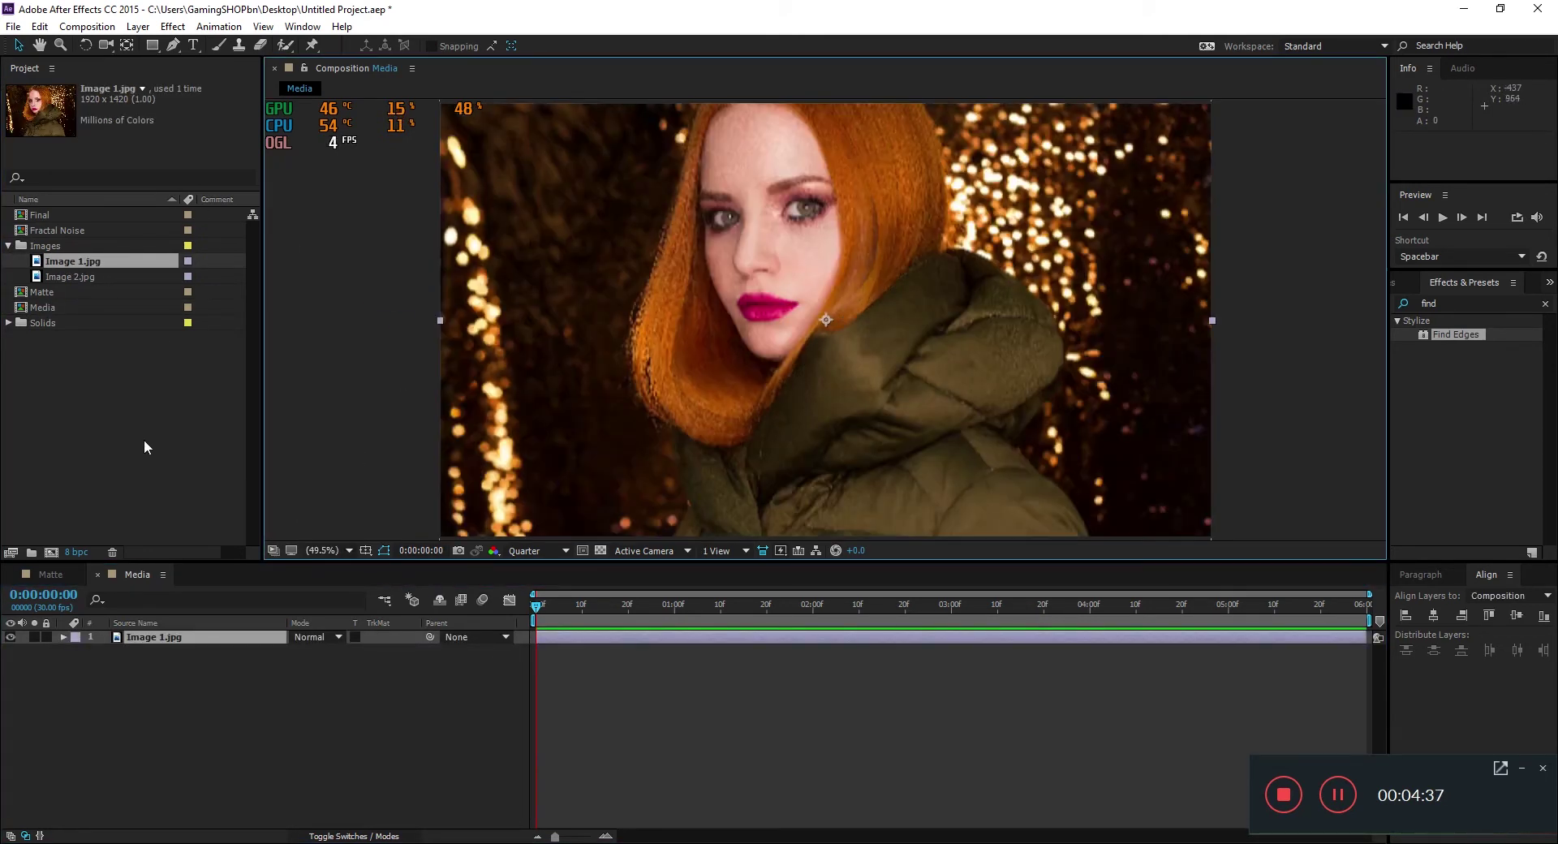
left_click(531, 551)
left_click(559, 592)
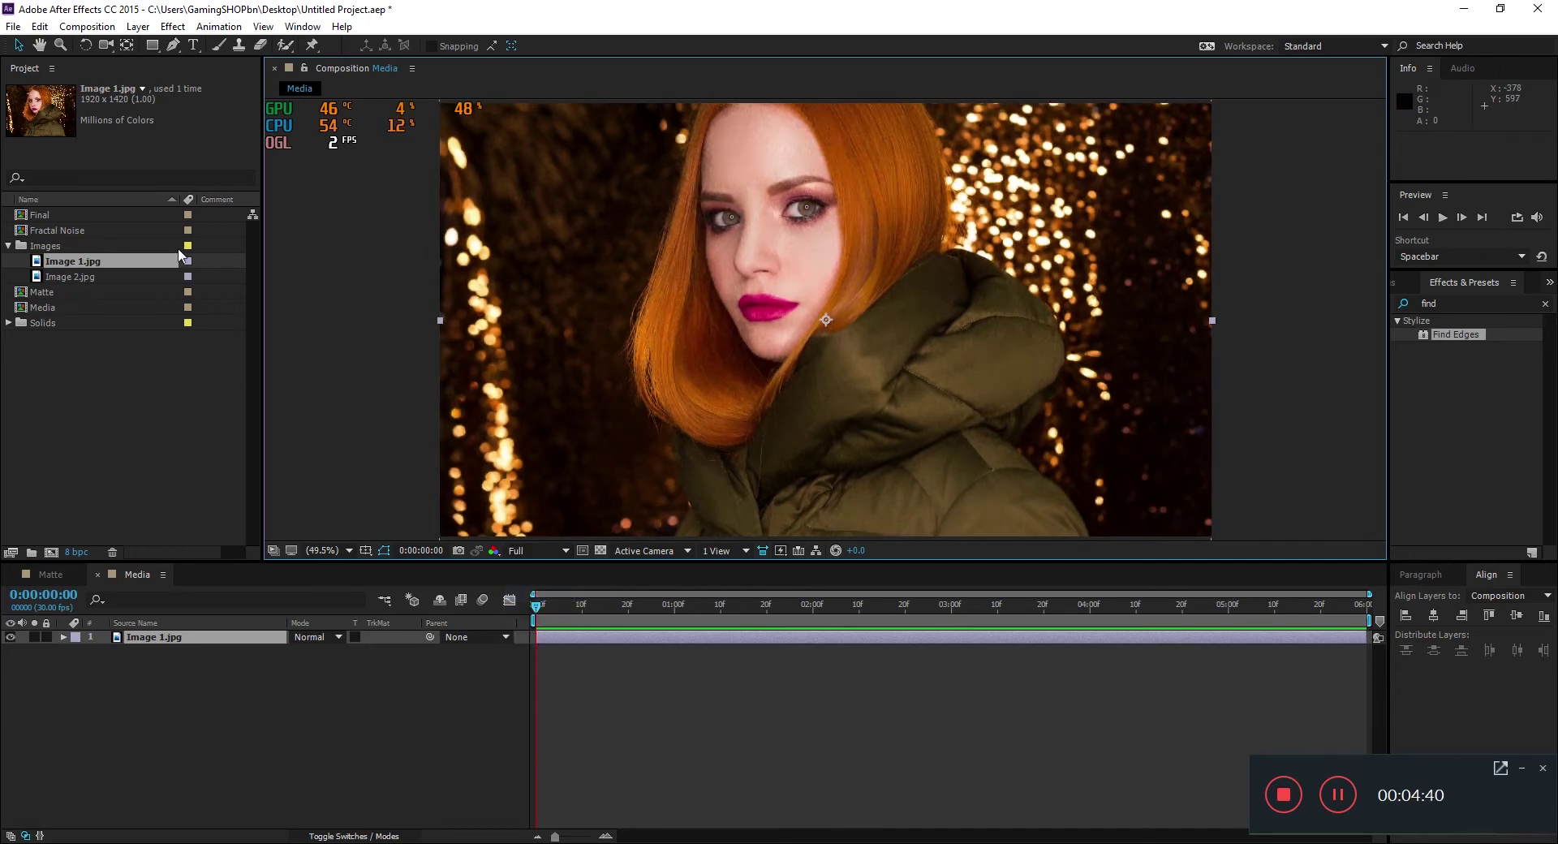
left_click(7, 246)
left_click(145, 594)
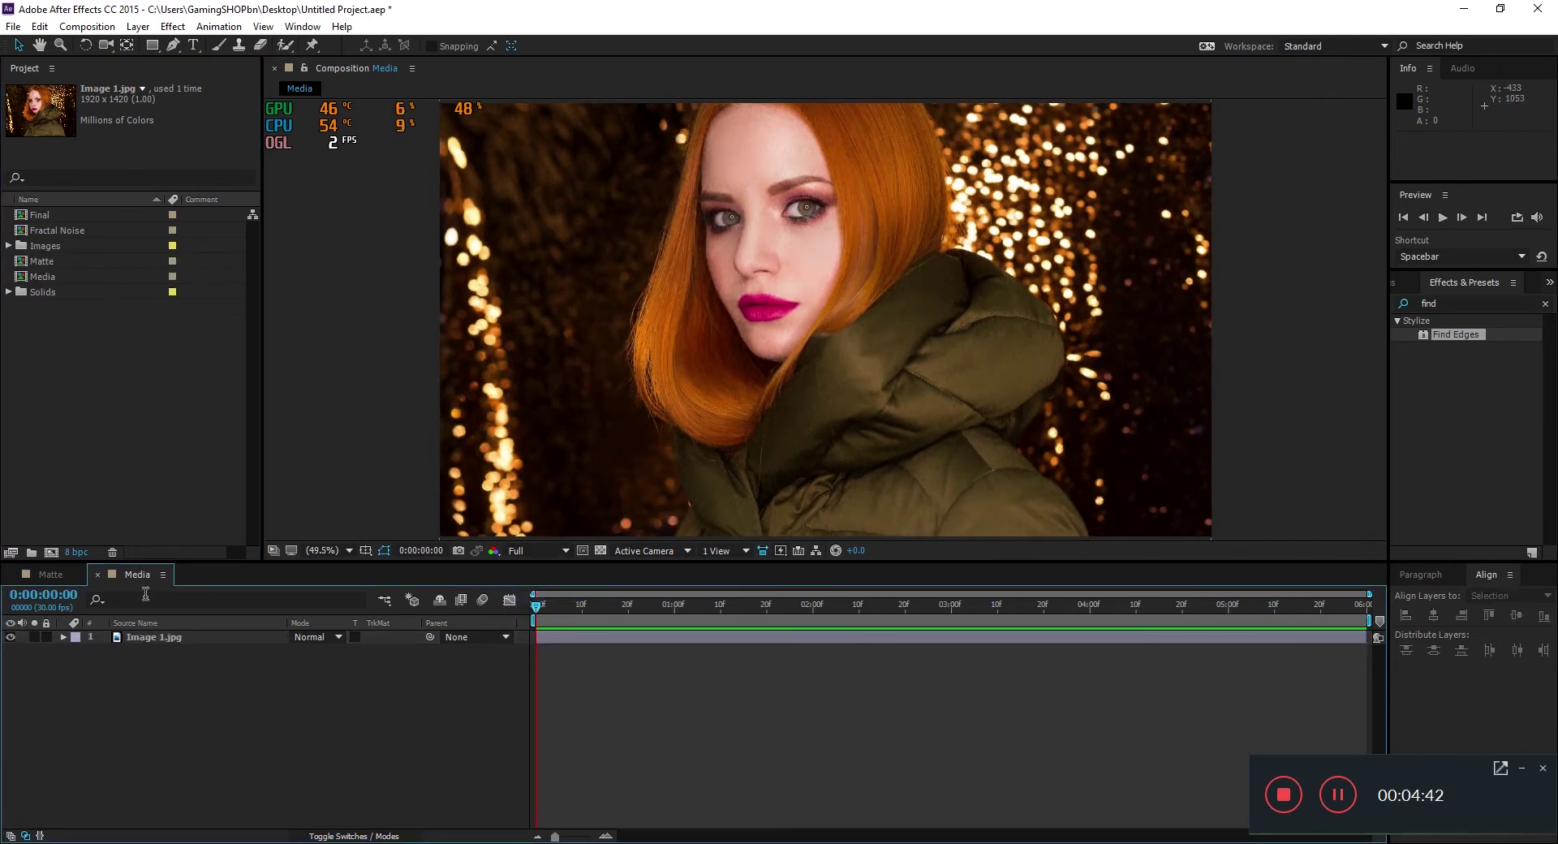
Place Media in the Final composition with Matte above it, closing the Media and Matte timelines, and scrub the start of Final
double_click(45, 216)
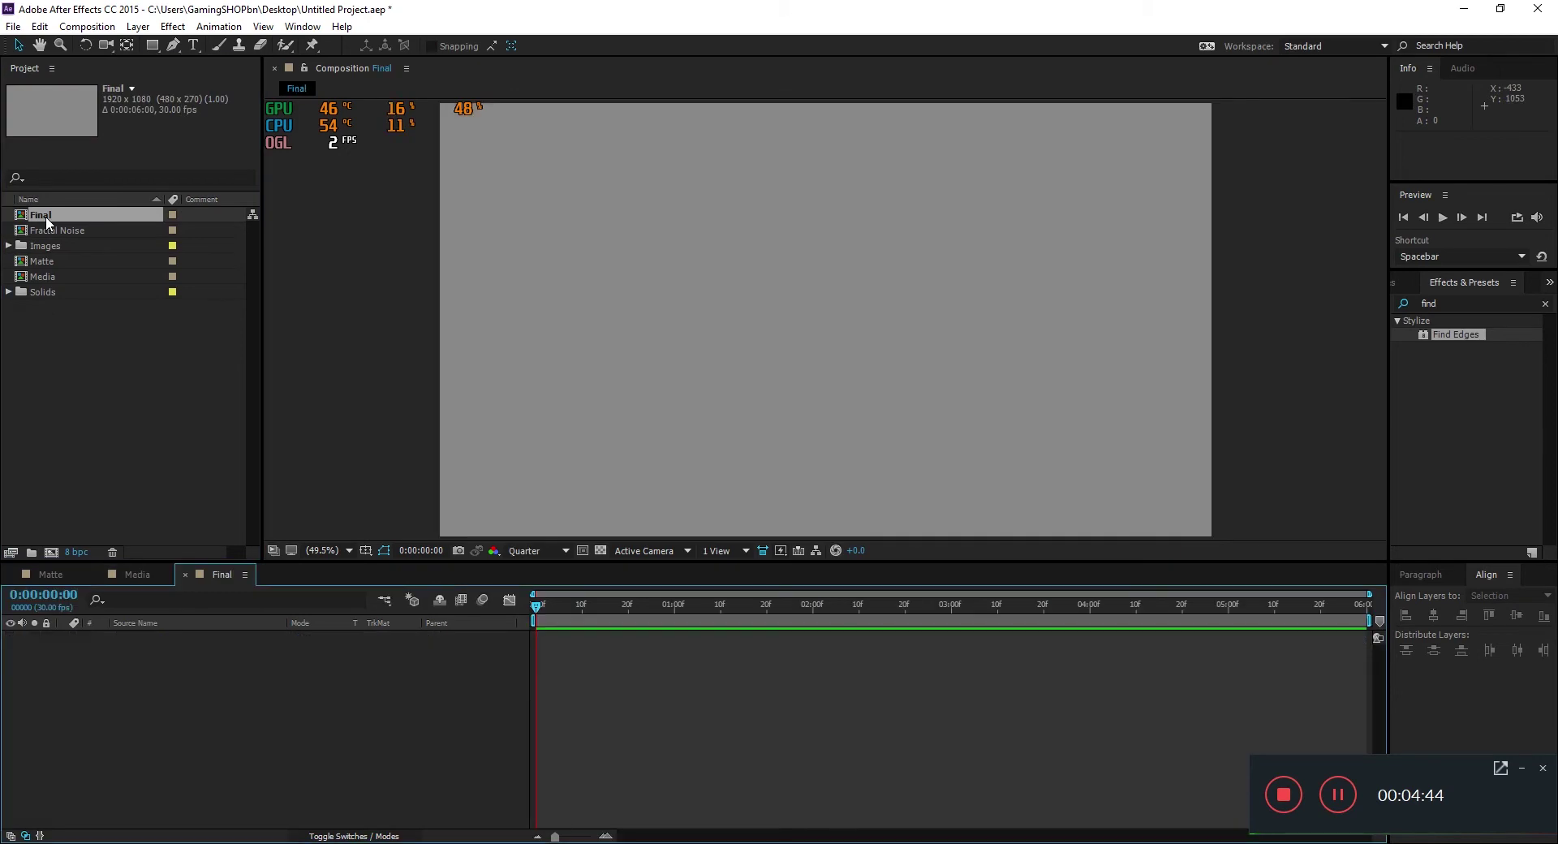
left_click_drag(49, 280, 183, 685)
left_click(98, 574)
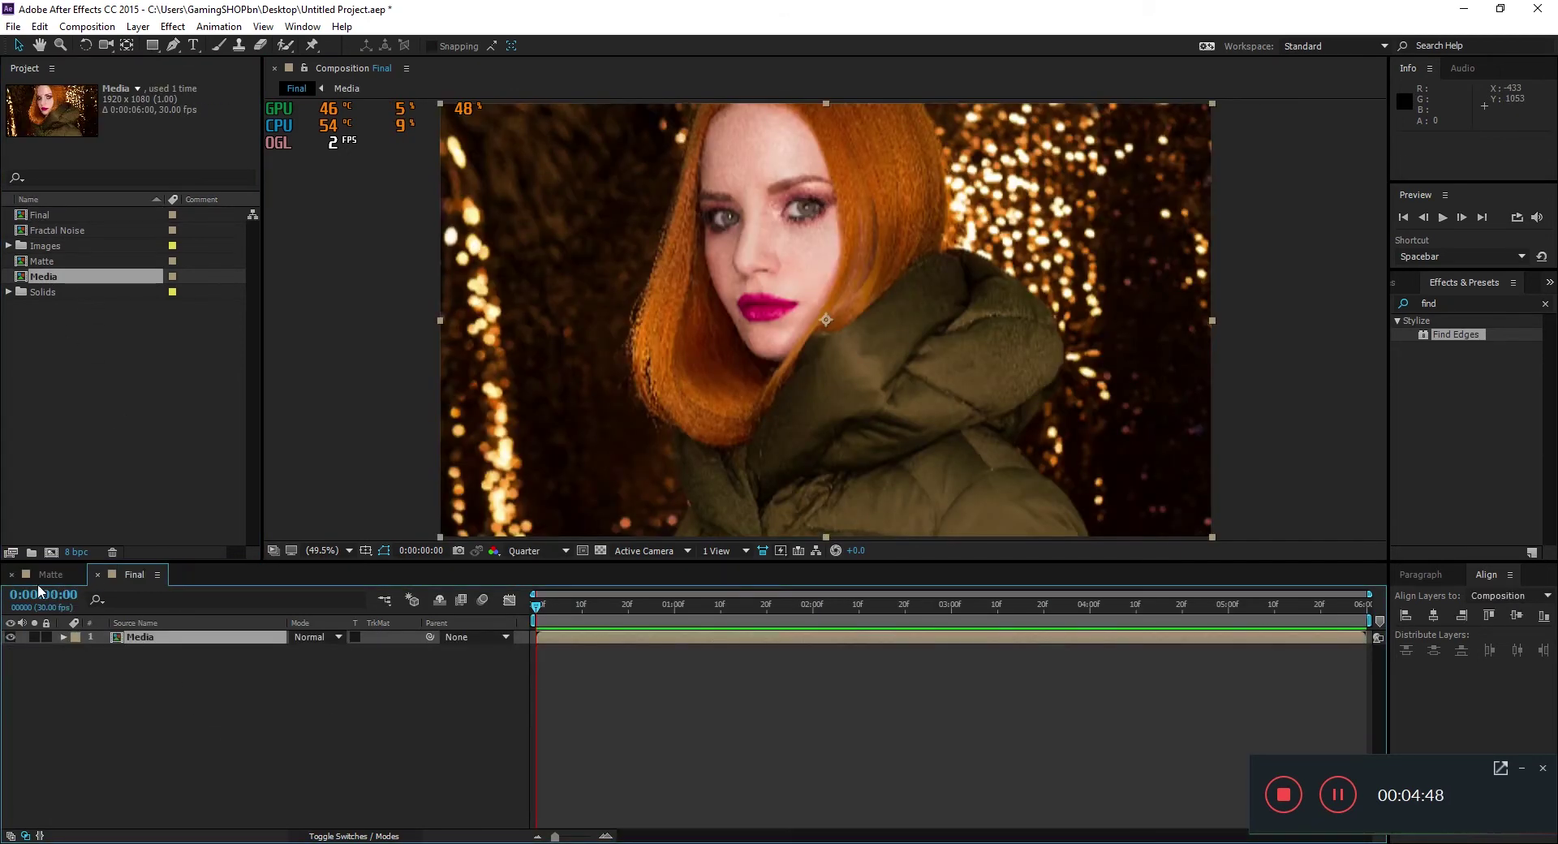
left_click(12, 573)
left_click_drag(40, 261, 185, 639)
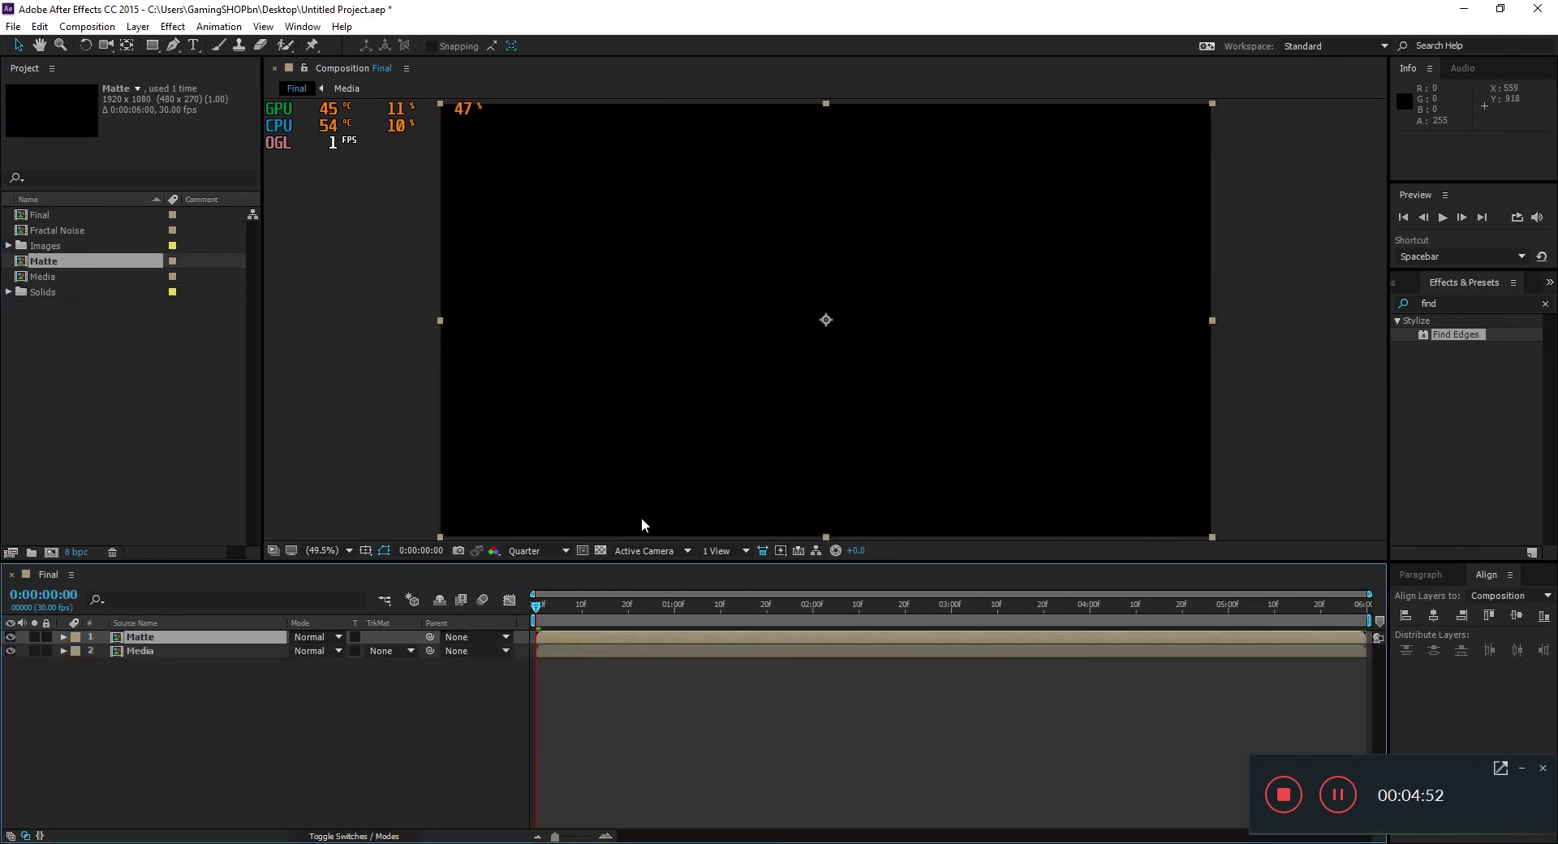
left_click_drag(537, 609, 494, 619)
left_click(381, 651)
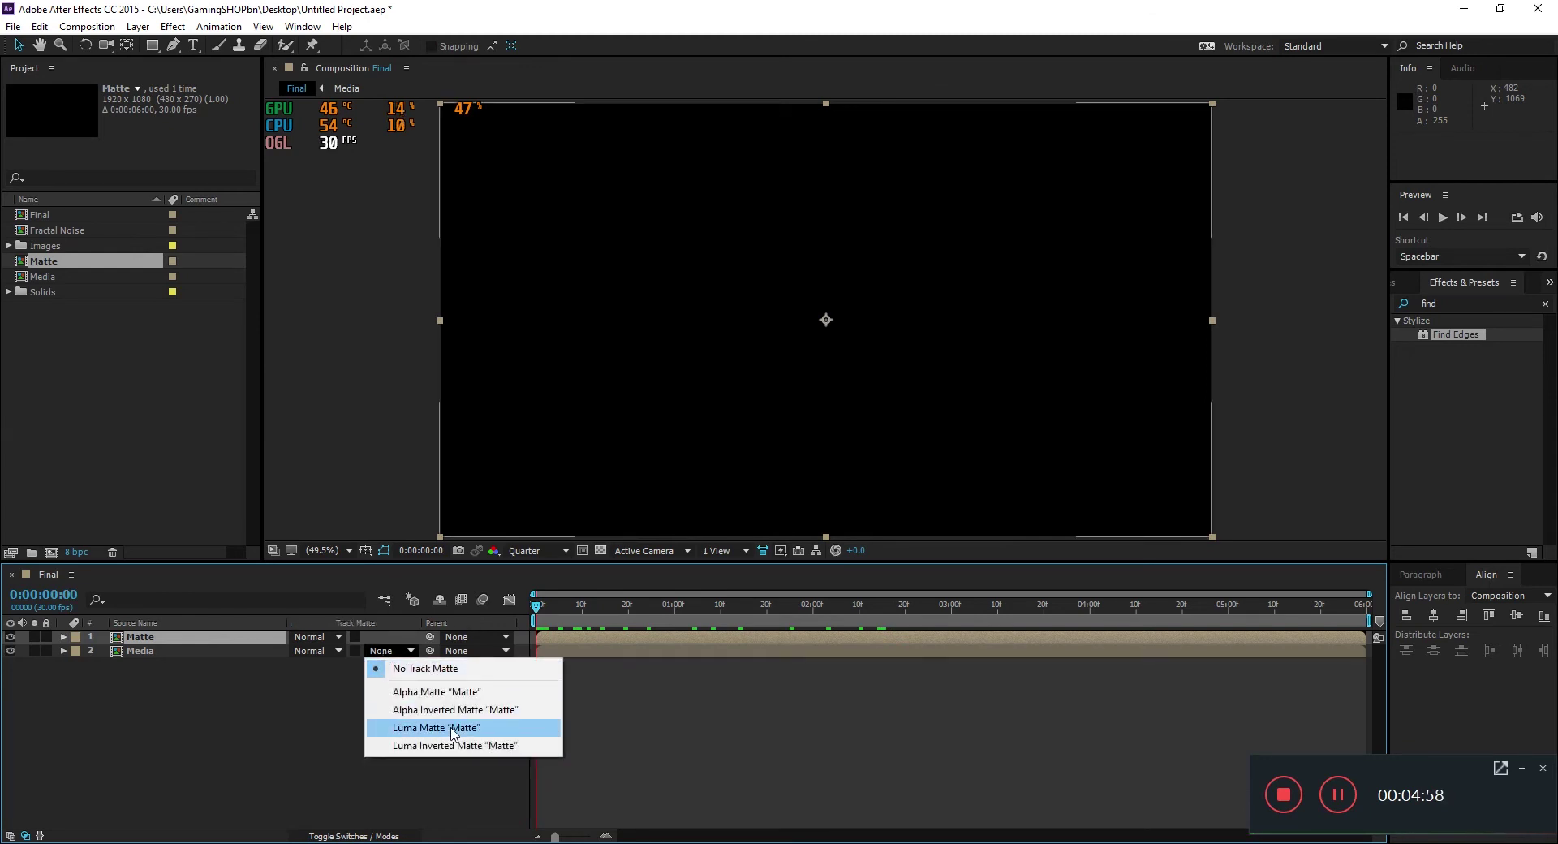
left_click(307, 812)
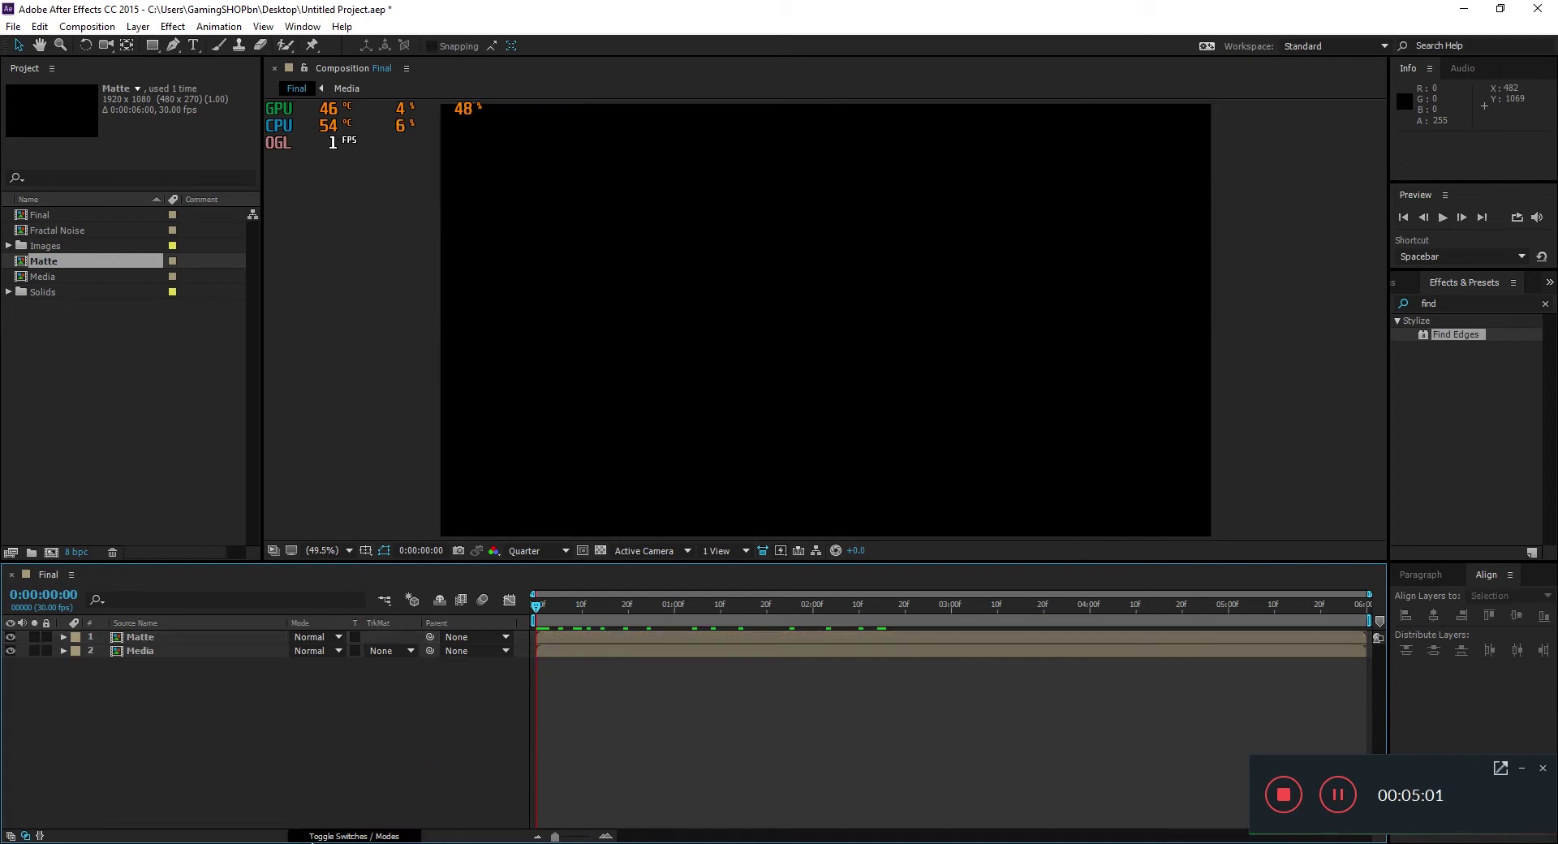
left_click(370, 836)
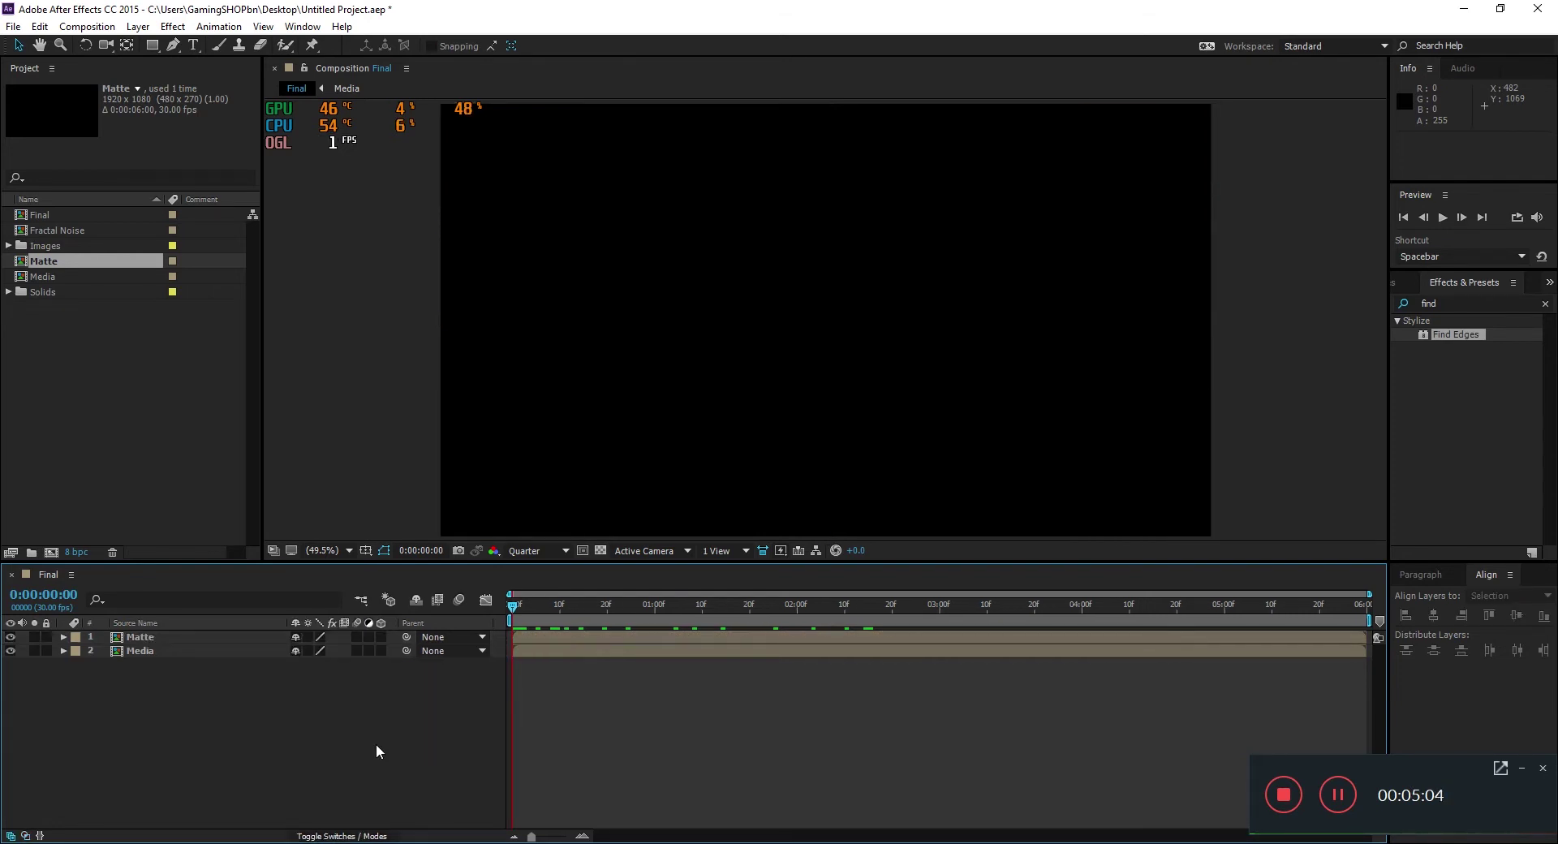
key("F4")
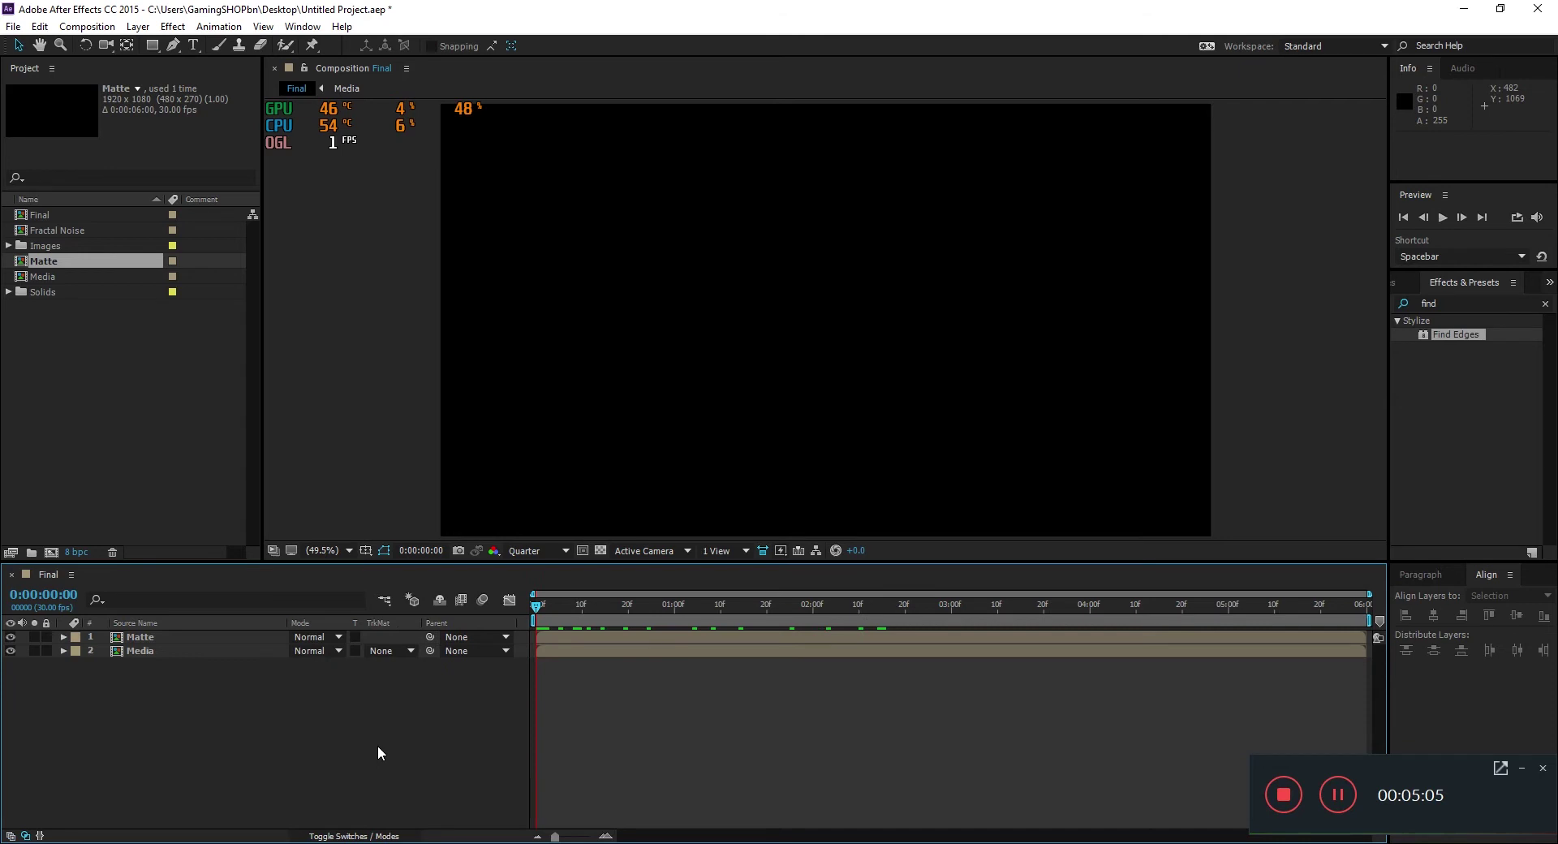
left_click(364, 837)
left_click(372, 836)
Set the Media layer's track matte to Luma Matte "Matte" and scrub through the block reveal
left_click(388, 651)
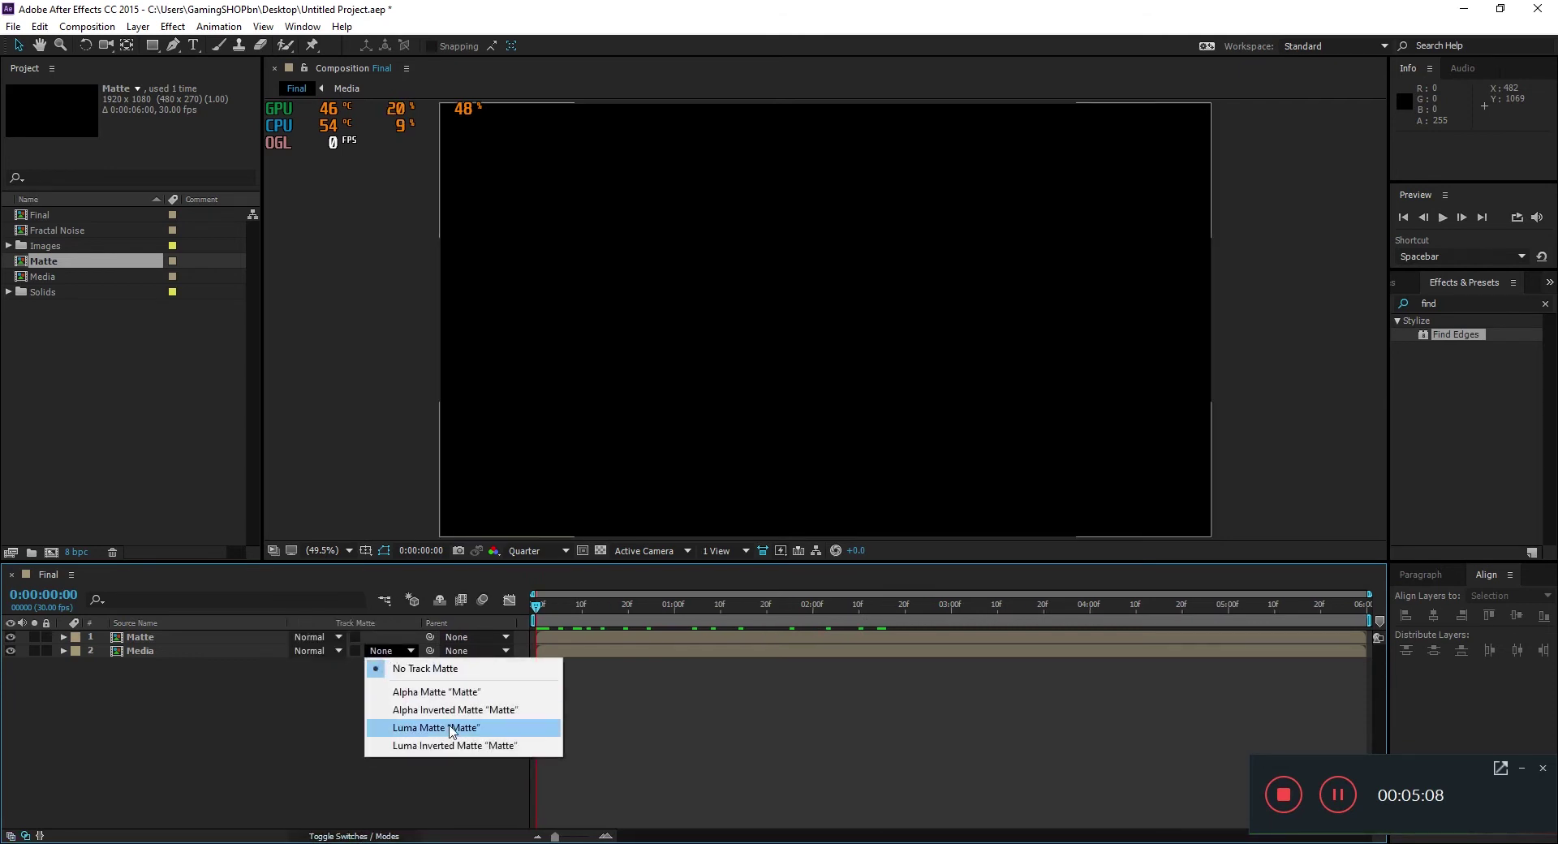
left_click(452, 728)
left_click_drag(543, 607, 817, 613)
left_click_drag(610, 604, 499, 608)
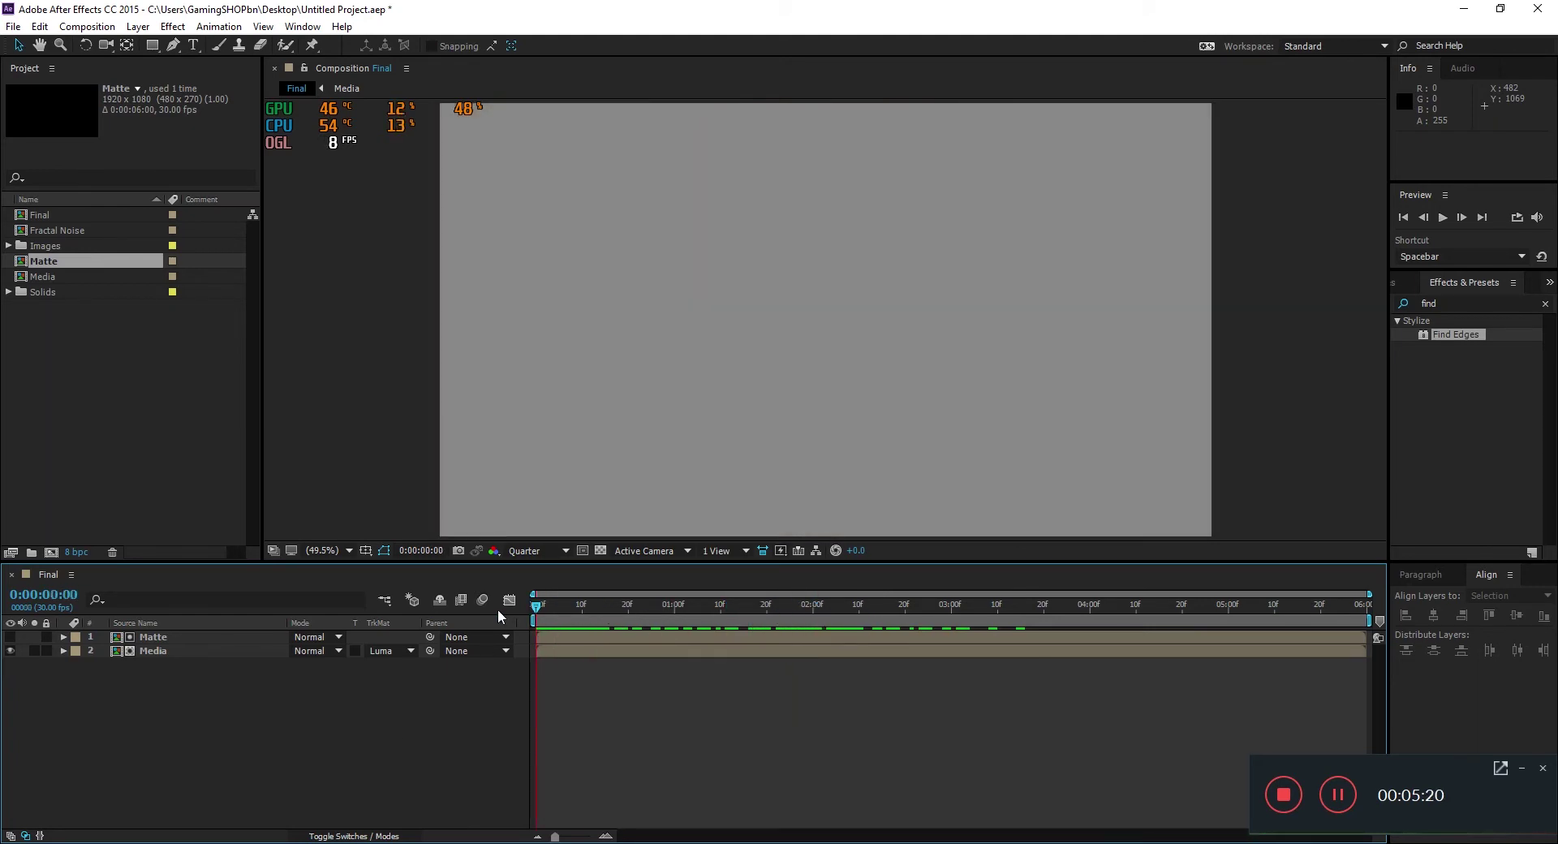
mouse_move(657, 607)
left_mouse_down()
mouse_move(670, 609)
mouse_move(641, 650)
mouse_move(587, 620)
mouse_move(677, 611)
mouse_move(646, 619)
mouse_move(660, 625)
left_mouse_up()
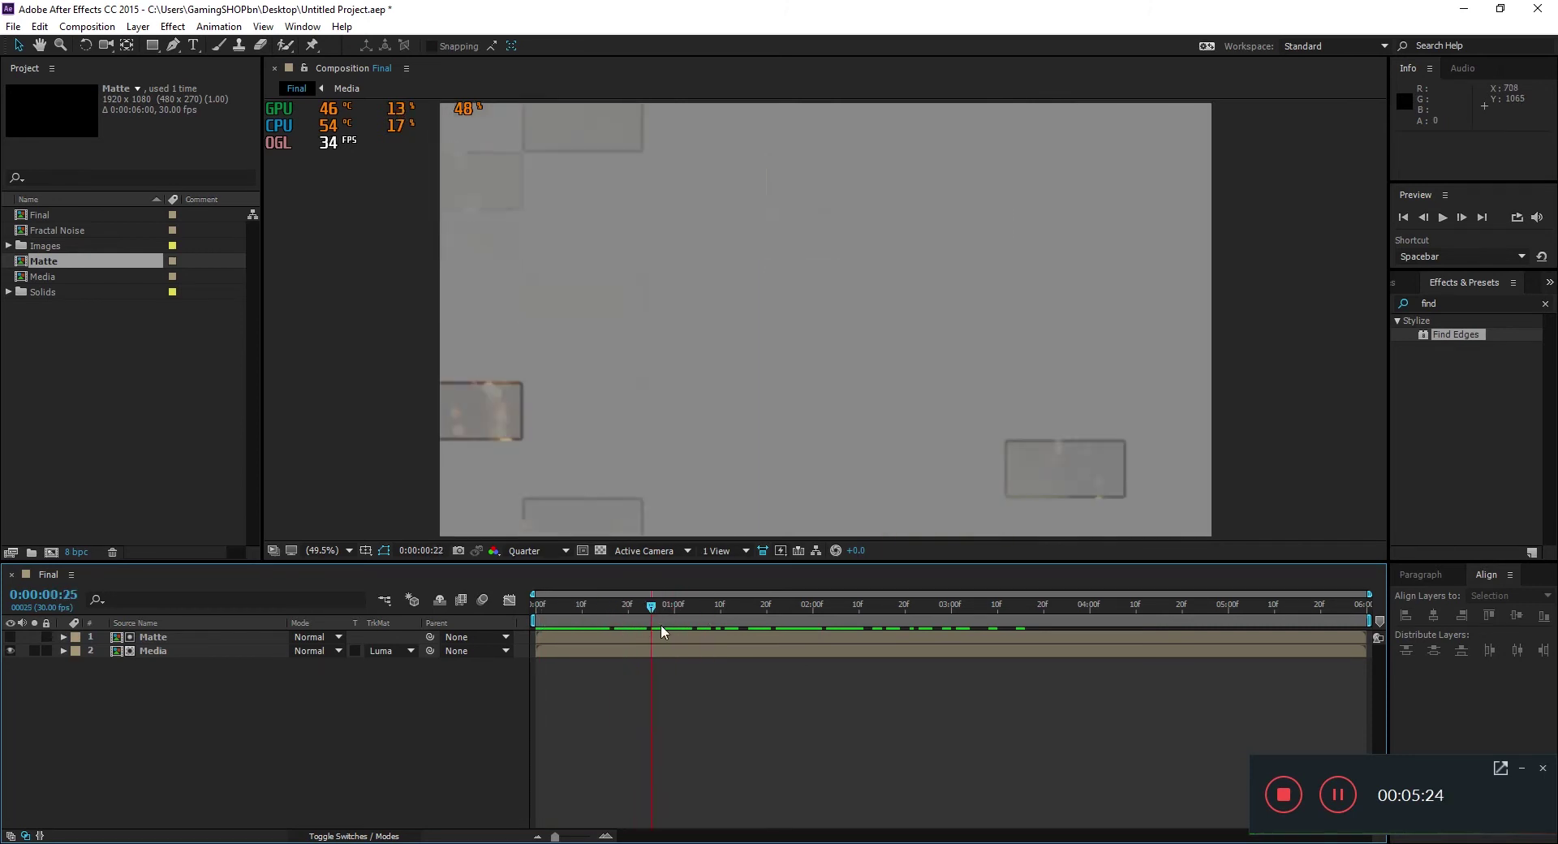
Create a white 1920 x 1080 px solid named BG in the Final composition
left_click(138, 26)
mouse_move(389, 45)
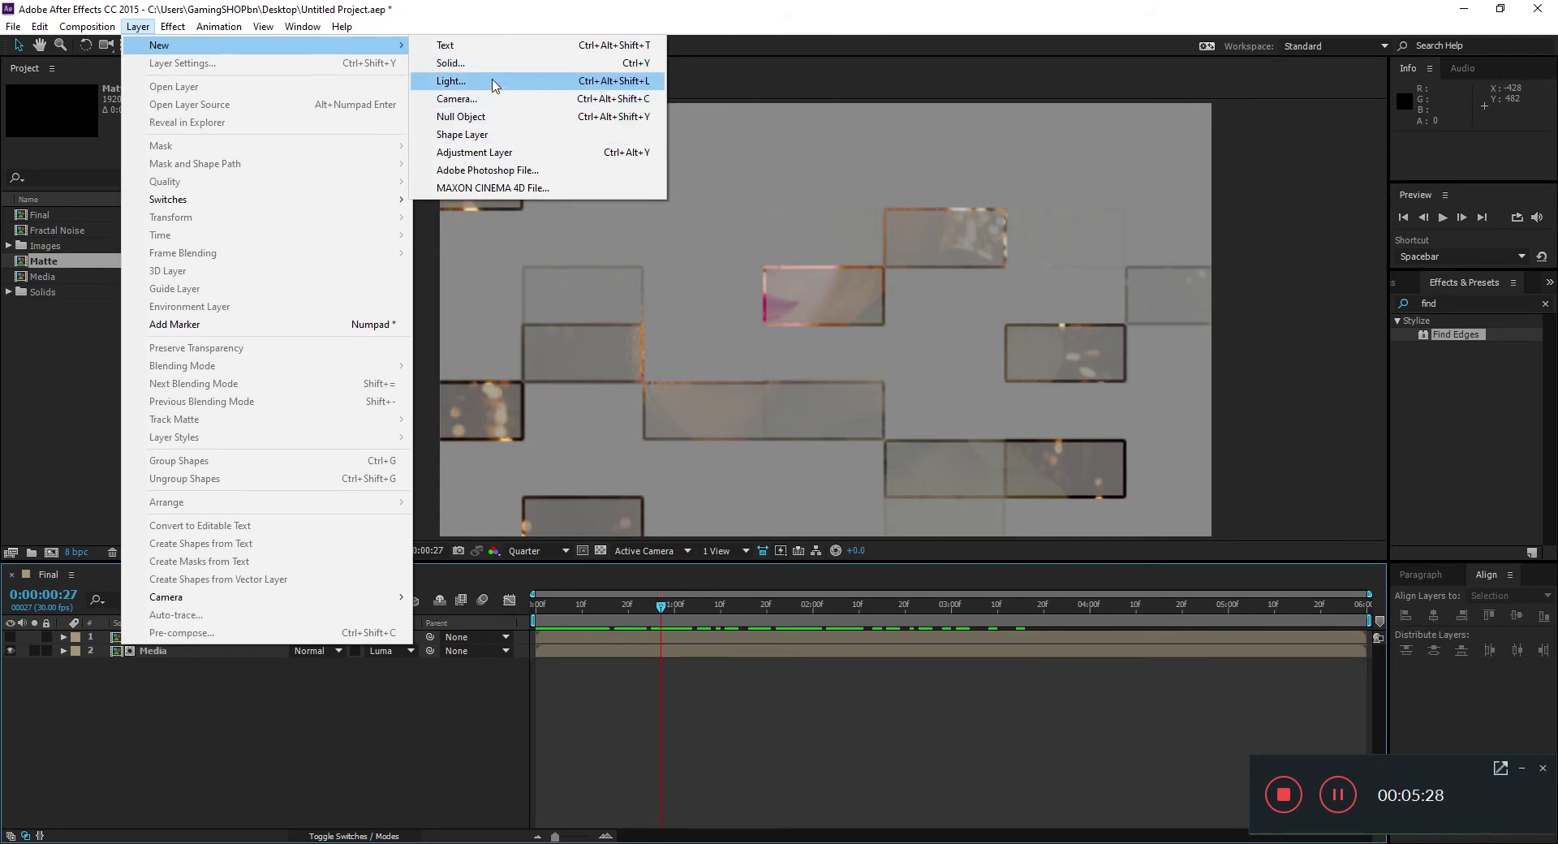
left_click(451, 63)
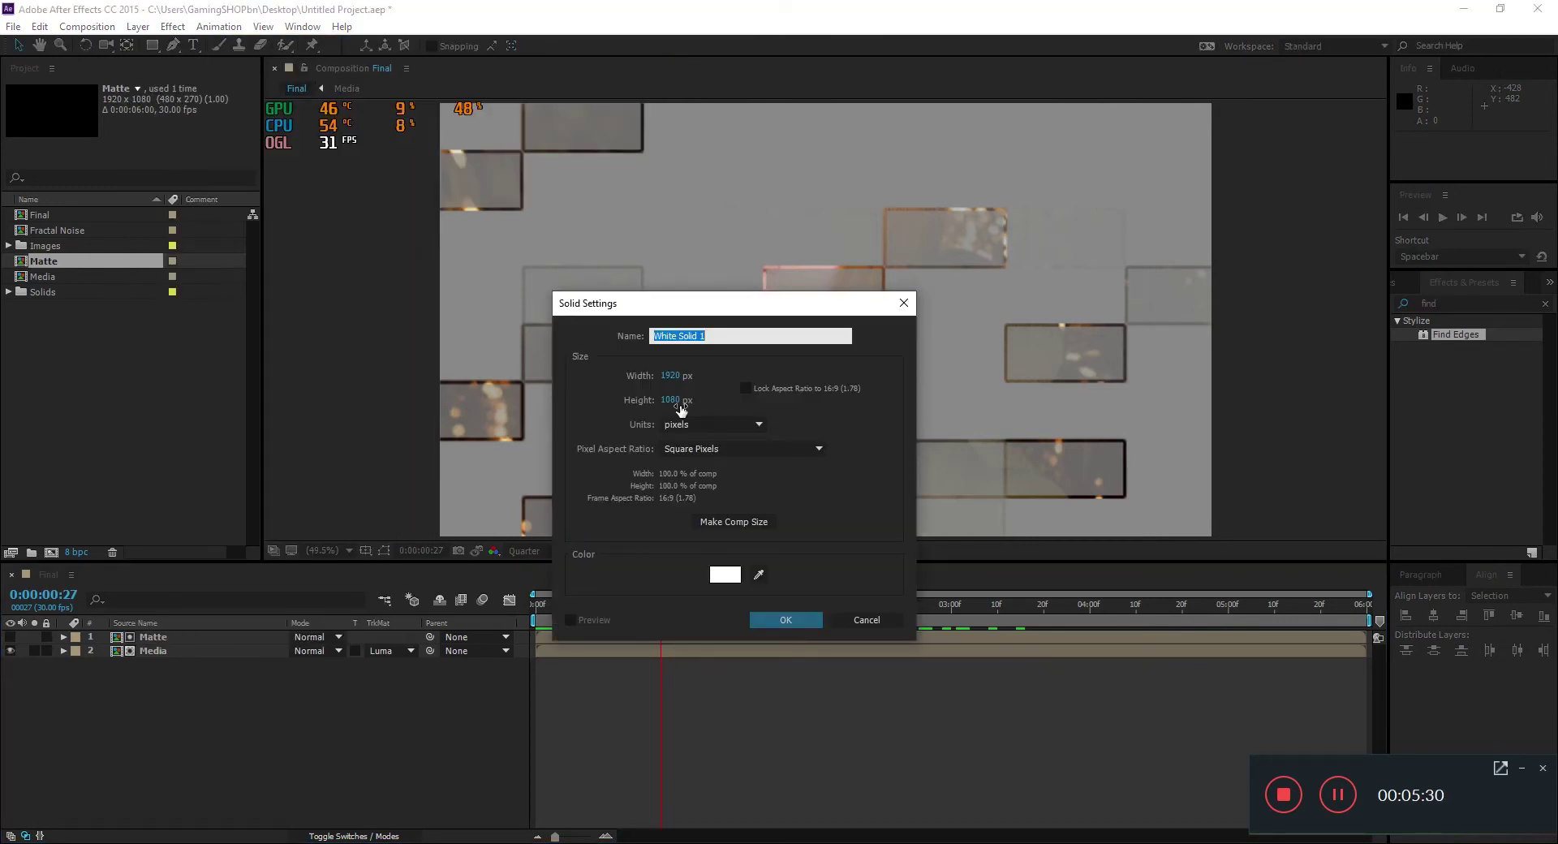
type("BG")
key("Return")
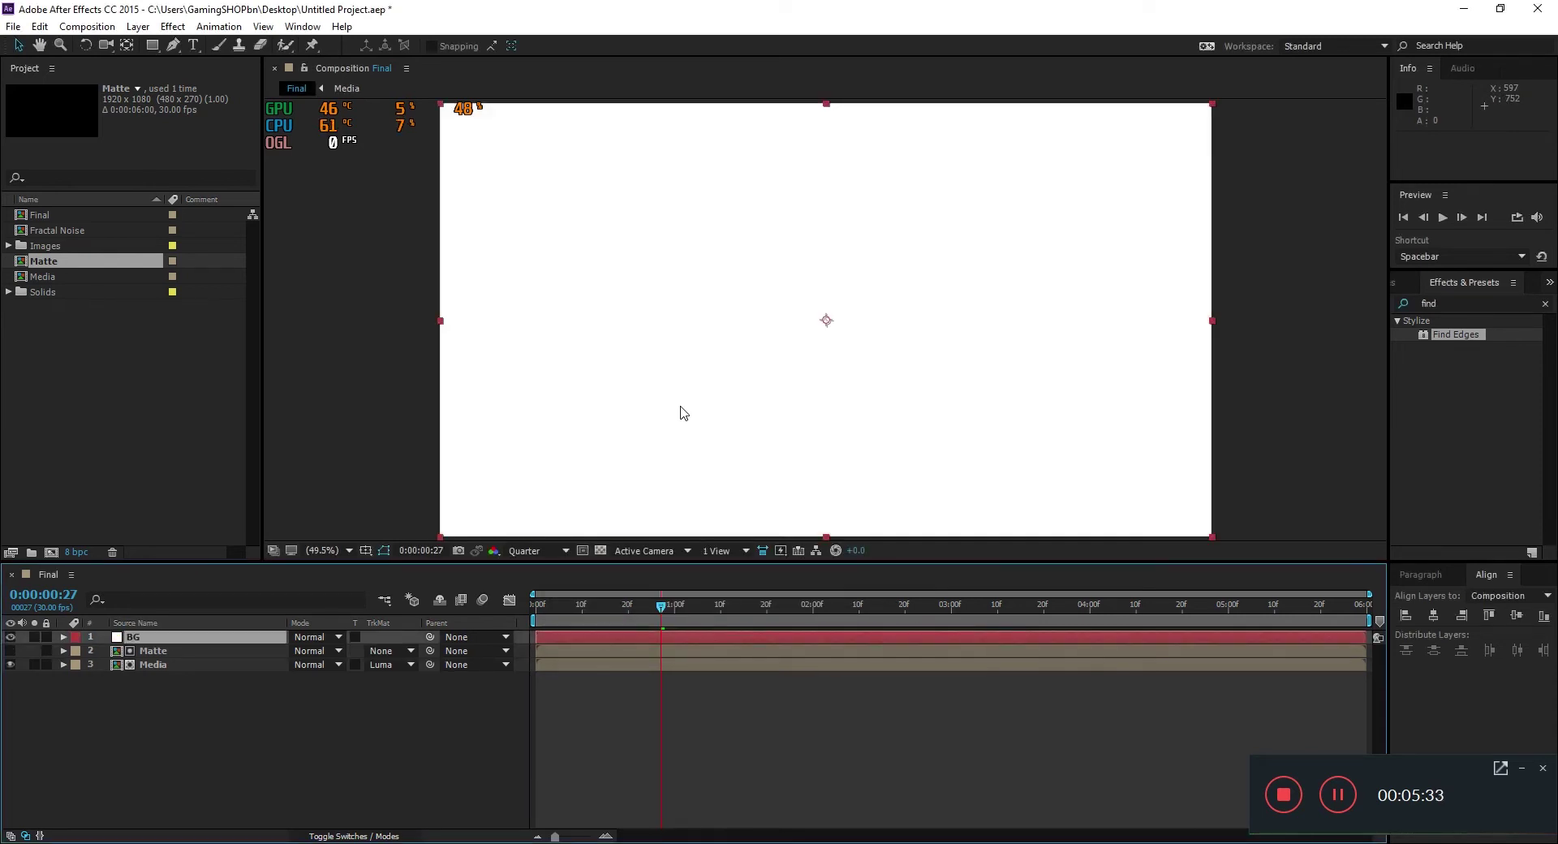
Apply the Gradient Ramp effect to the BG solid and move BG beneath the Media layer
left_click(1470, 303)
type("ramp")
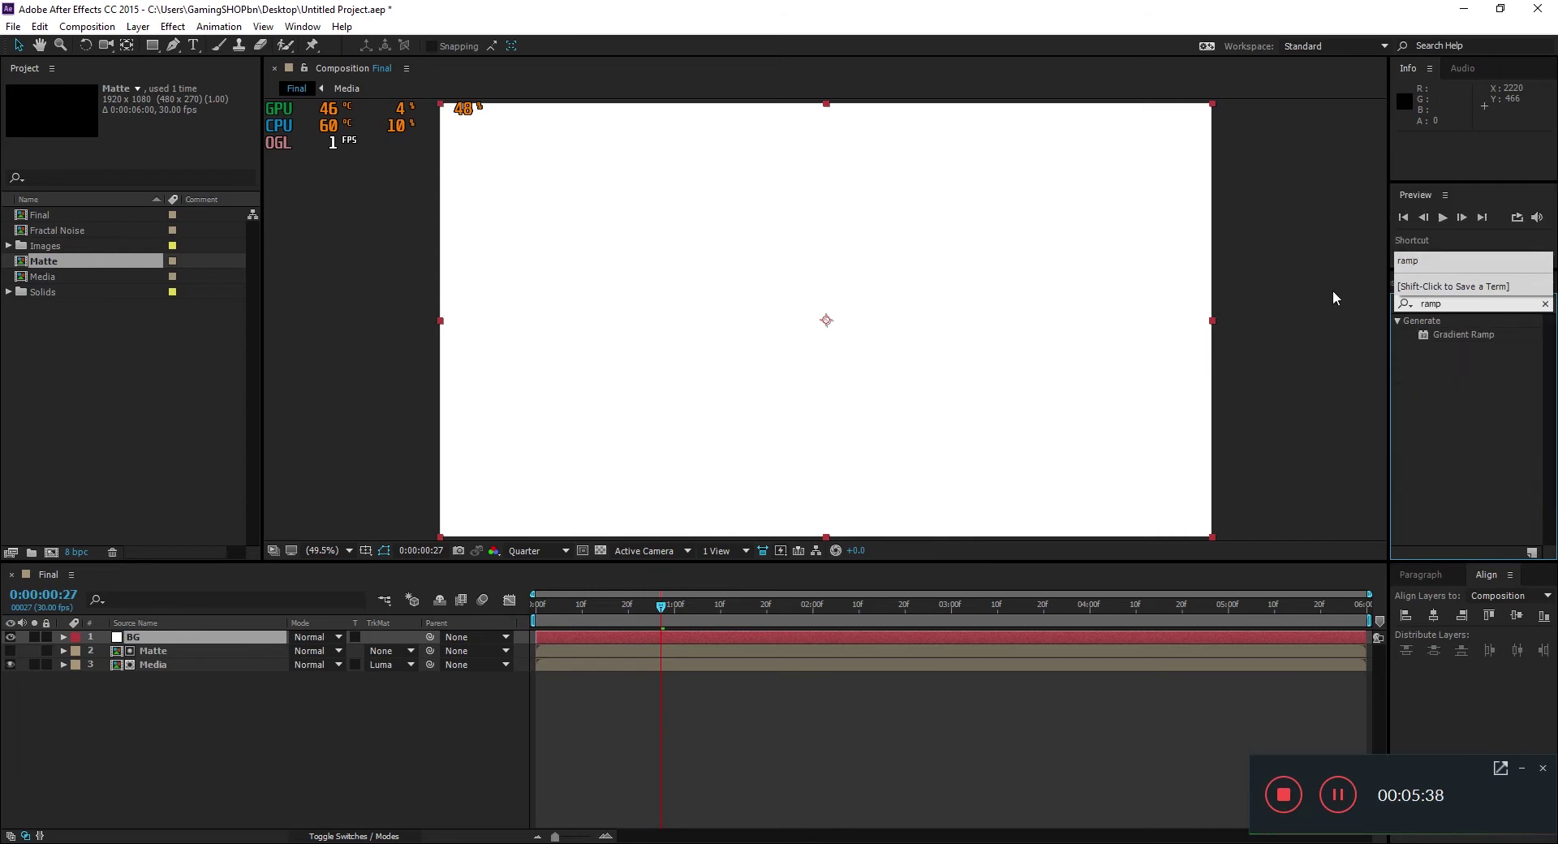
left_click_drag(1480, 333, 160, 695)
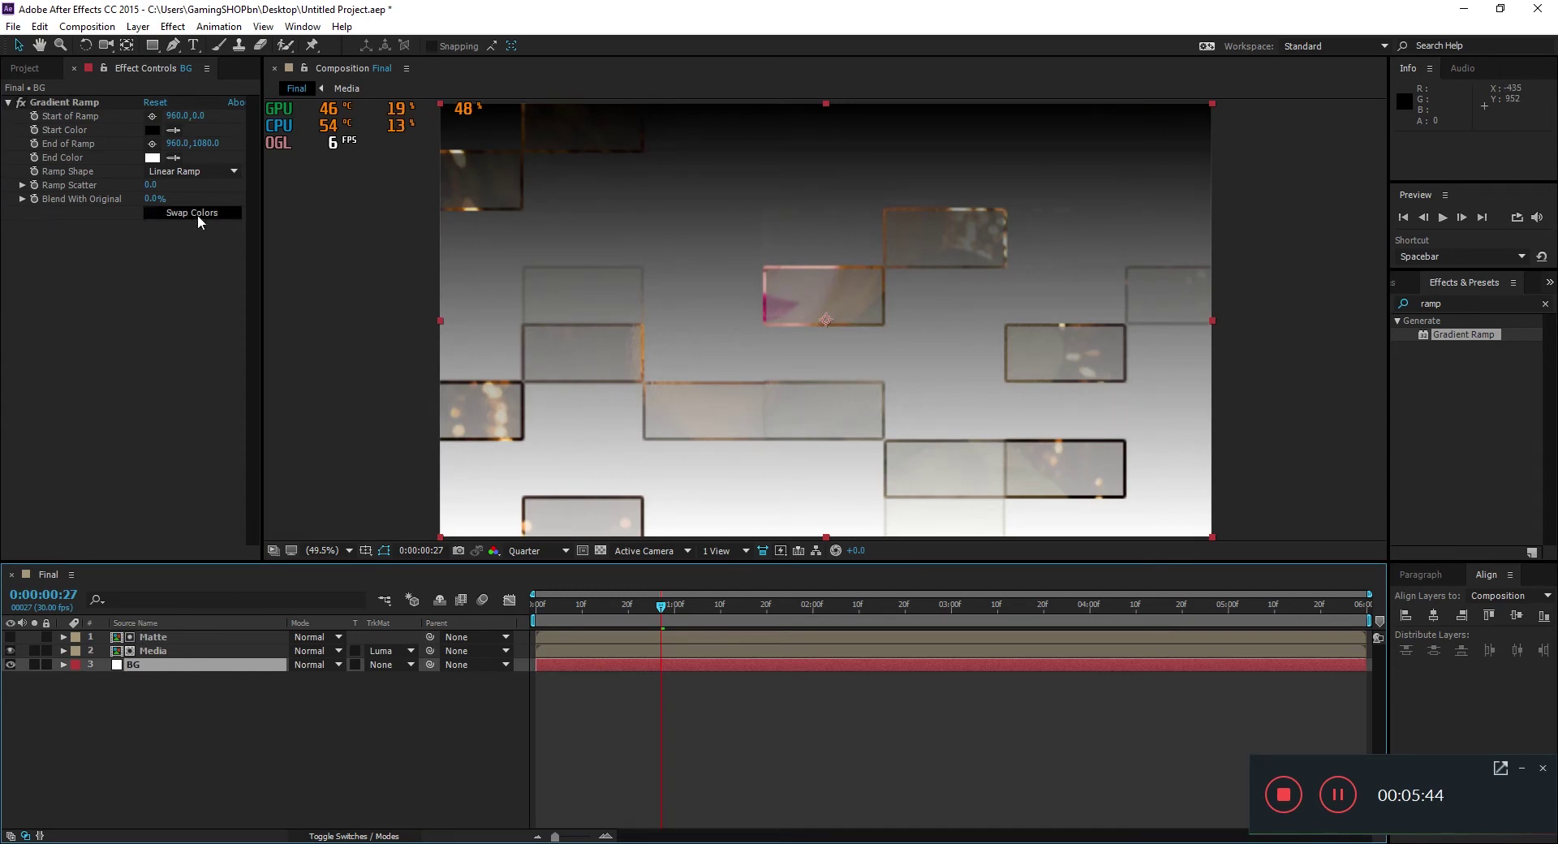
Make the BG gradient a Radial Ramp starting at about 952, 528 near the frame centre and ending below the frame at about 916, 2184
left_click(184, 172)
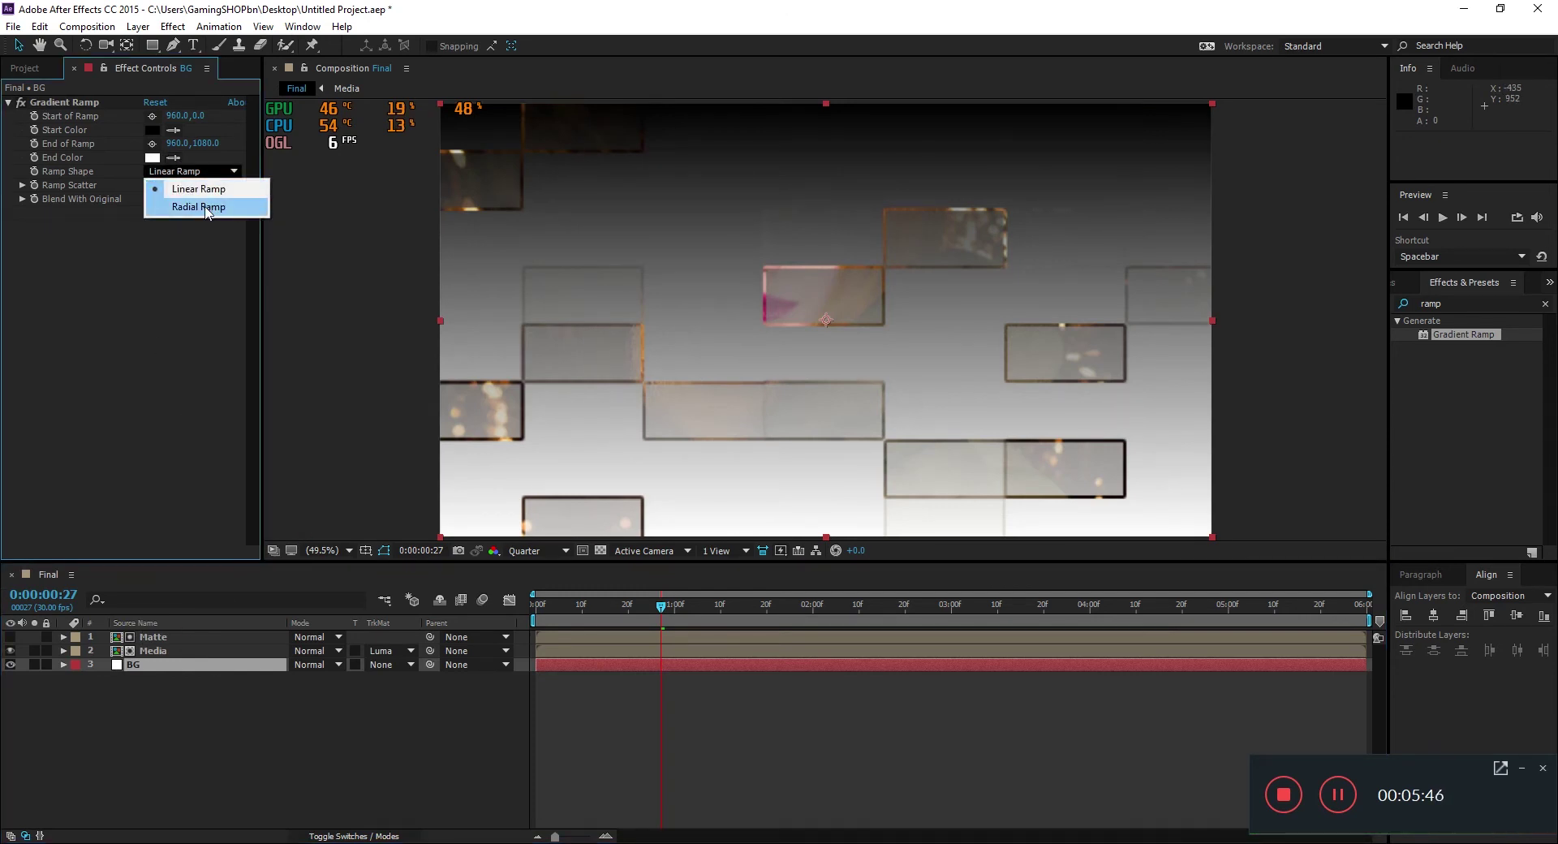
left_click(199, 206)
scroll(743, 243, "down", 2)
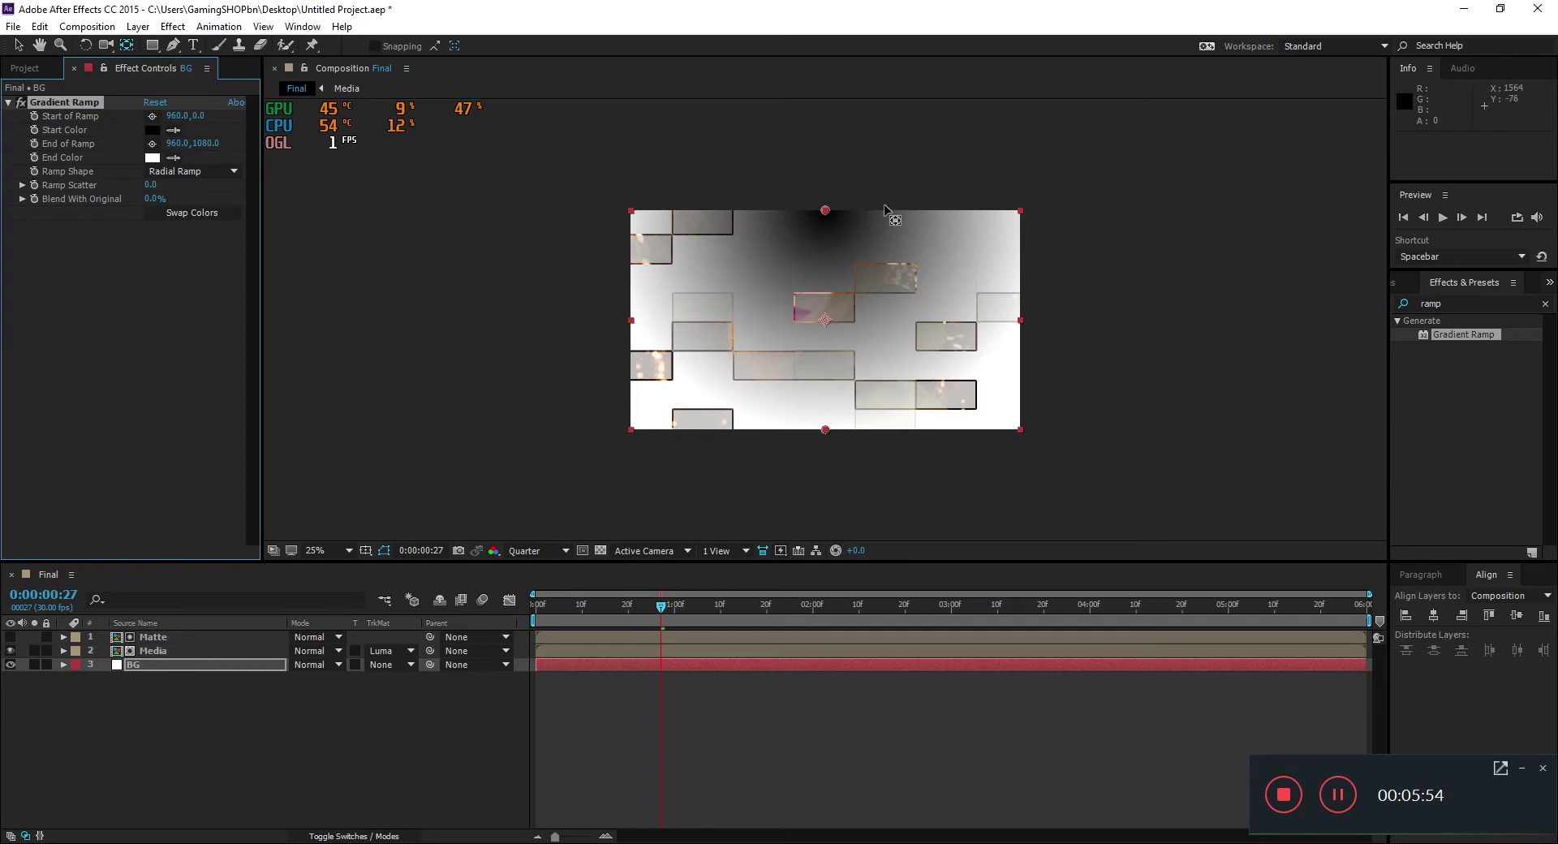
left_click_drag(825, 211, 824, 318)
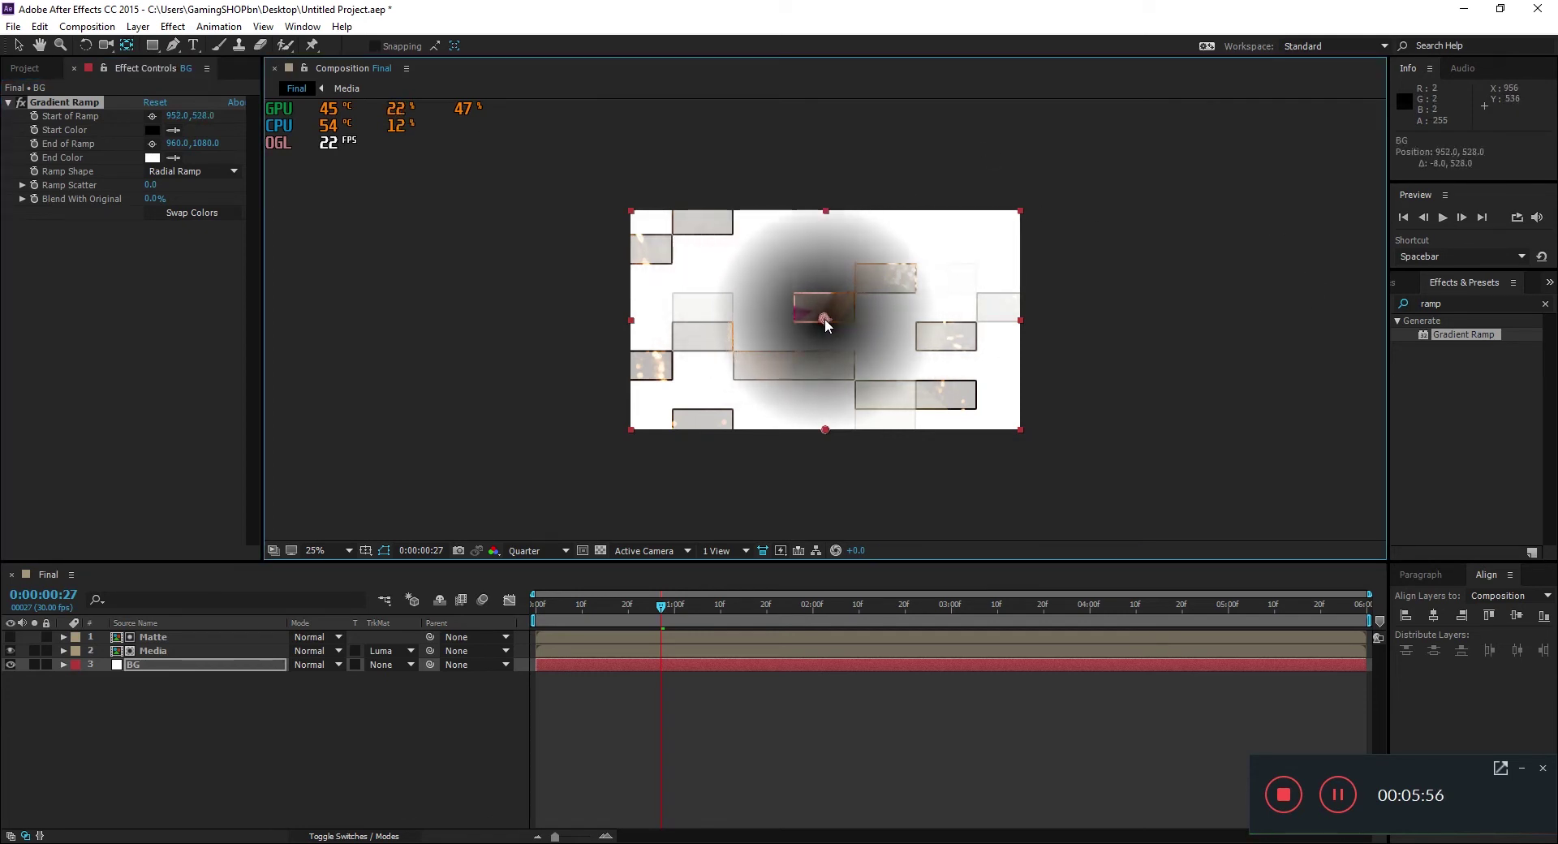
left_click_drag(825, 430, 811, 625)
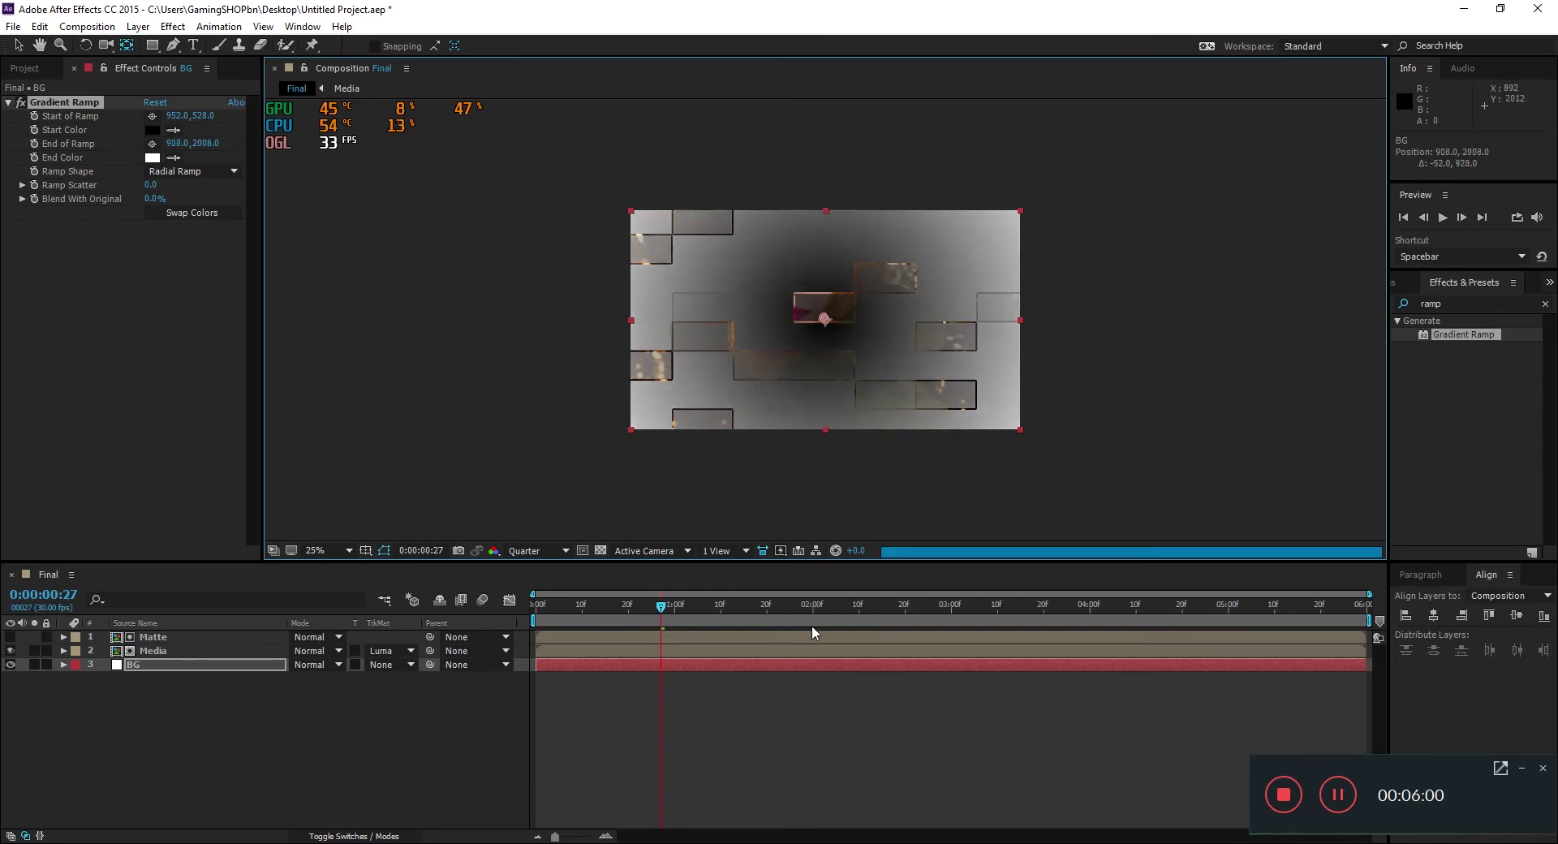
key("comma")
left_click_drag(822, 479, 824, 490)
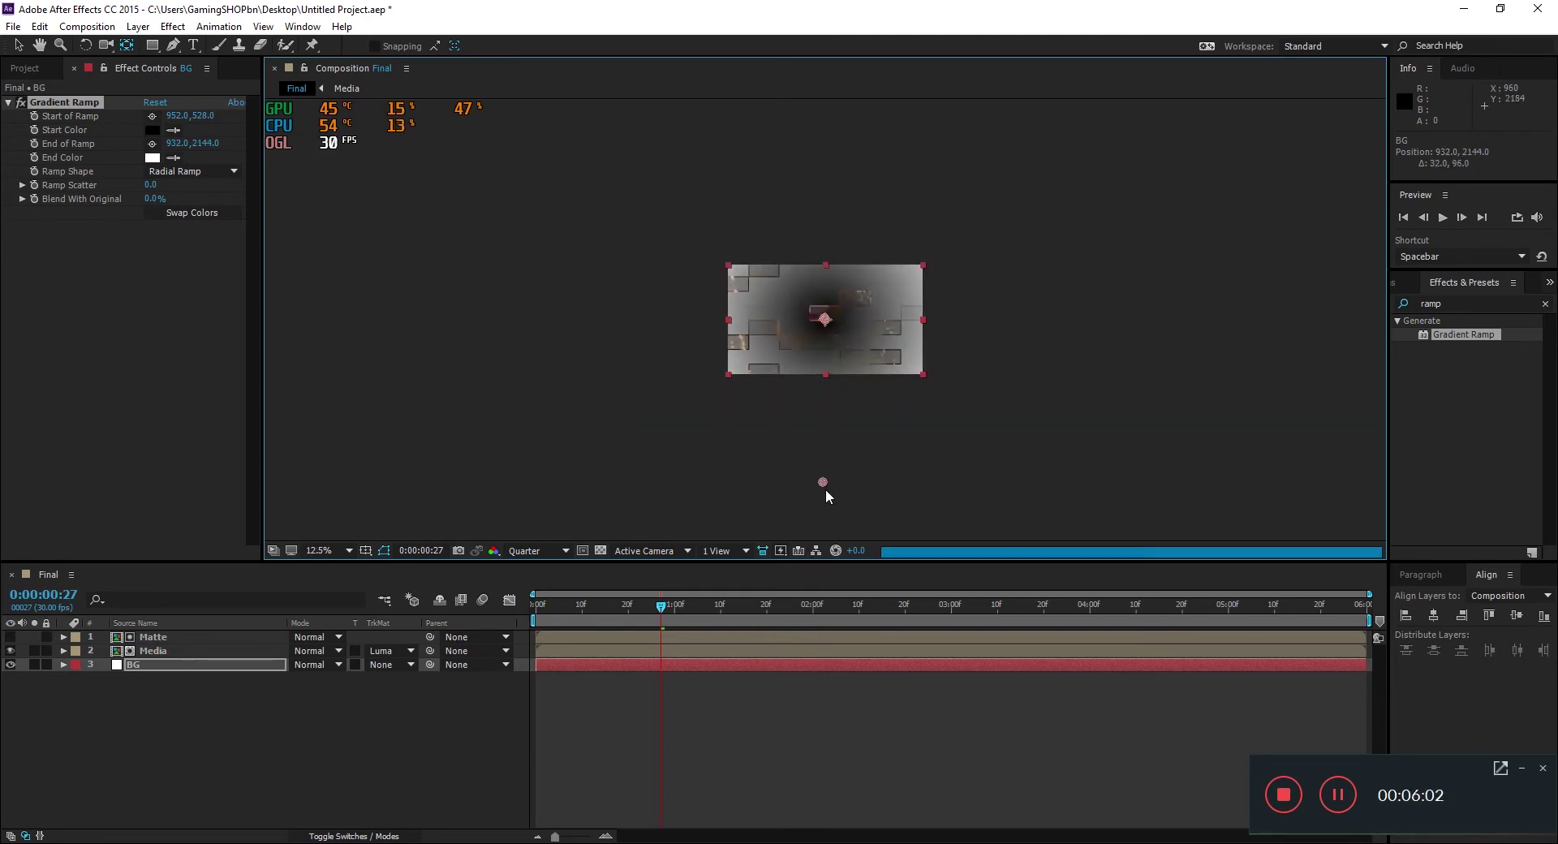
Swap the BG ramp colors and set the Start Color to blue 0018FB
left_click(185, 212)
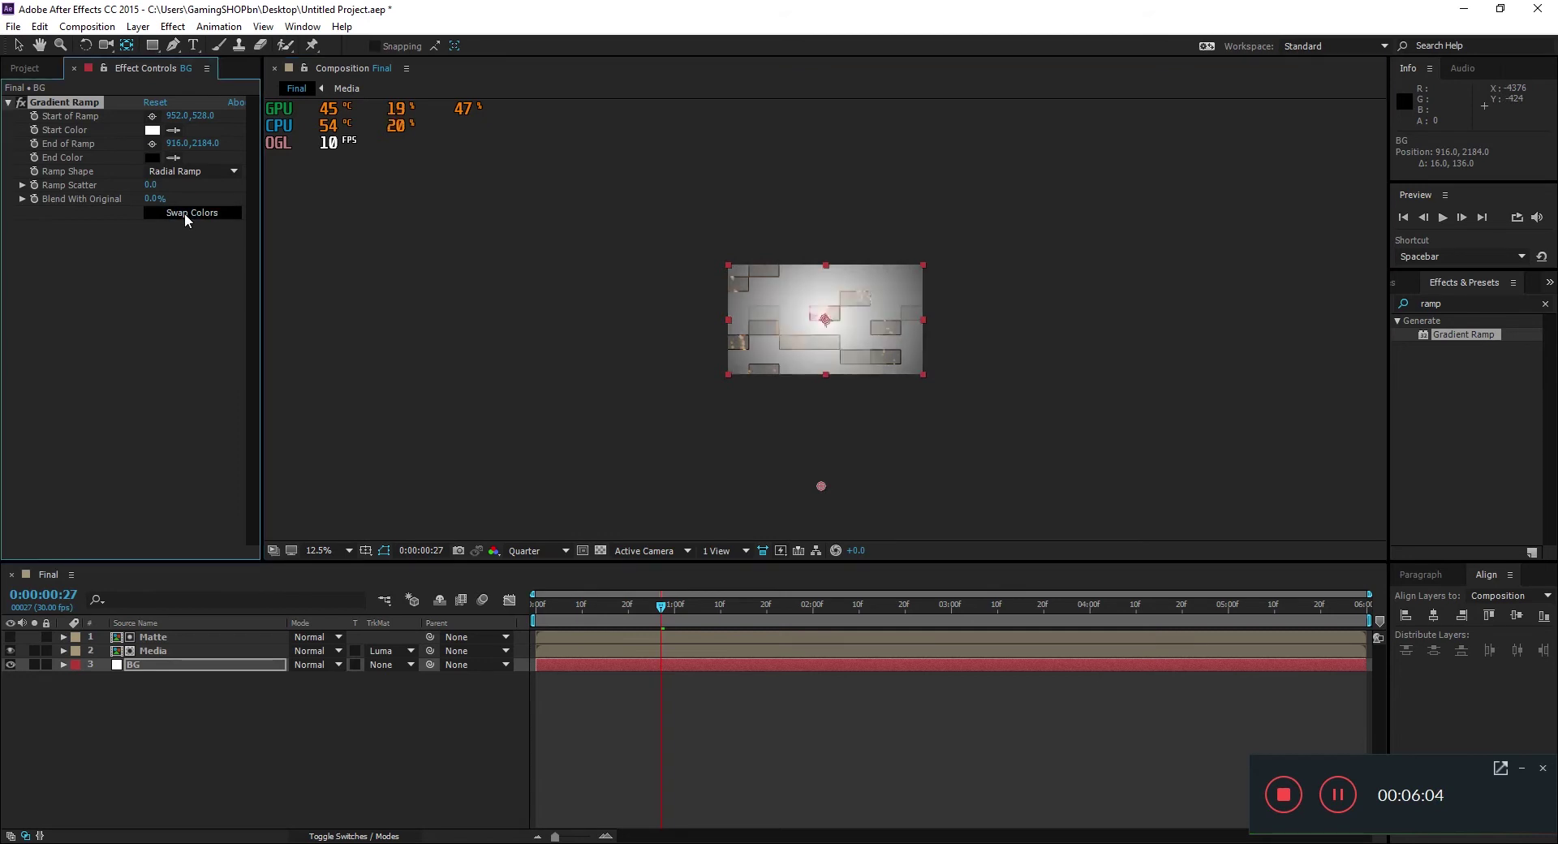
left_click(149, 670)
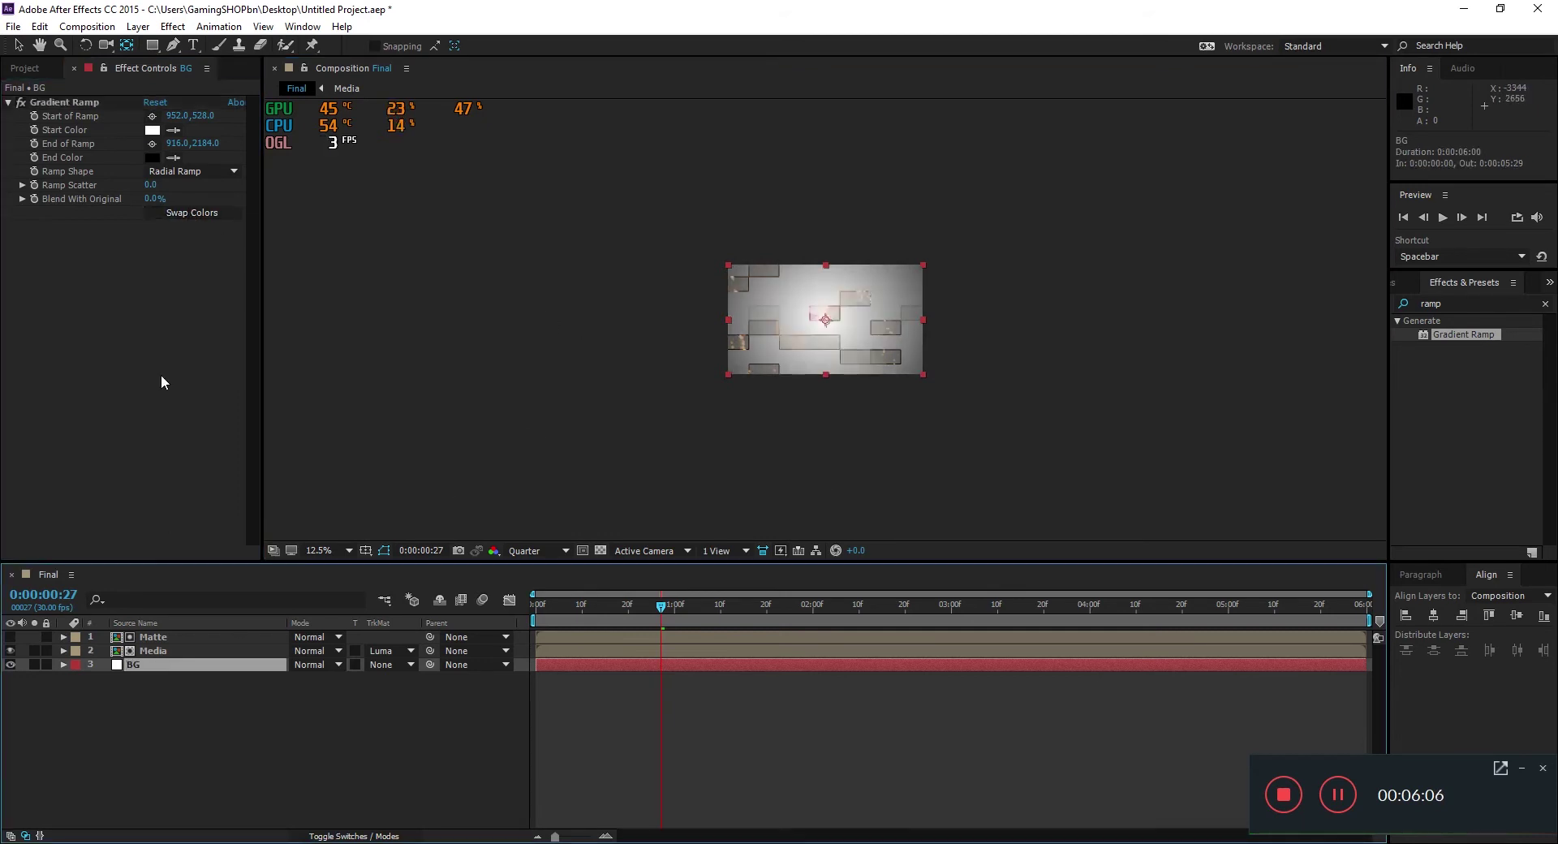
left_click(153, 132)
left_click_drag(1031, 699, 1025, 542)
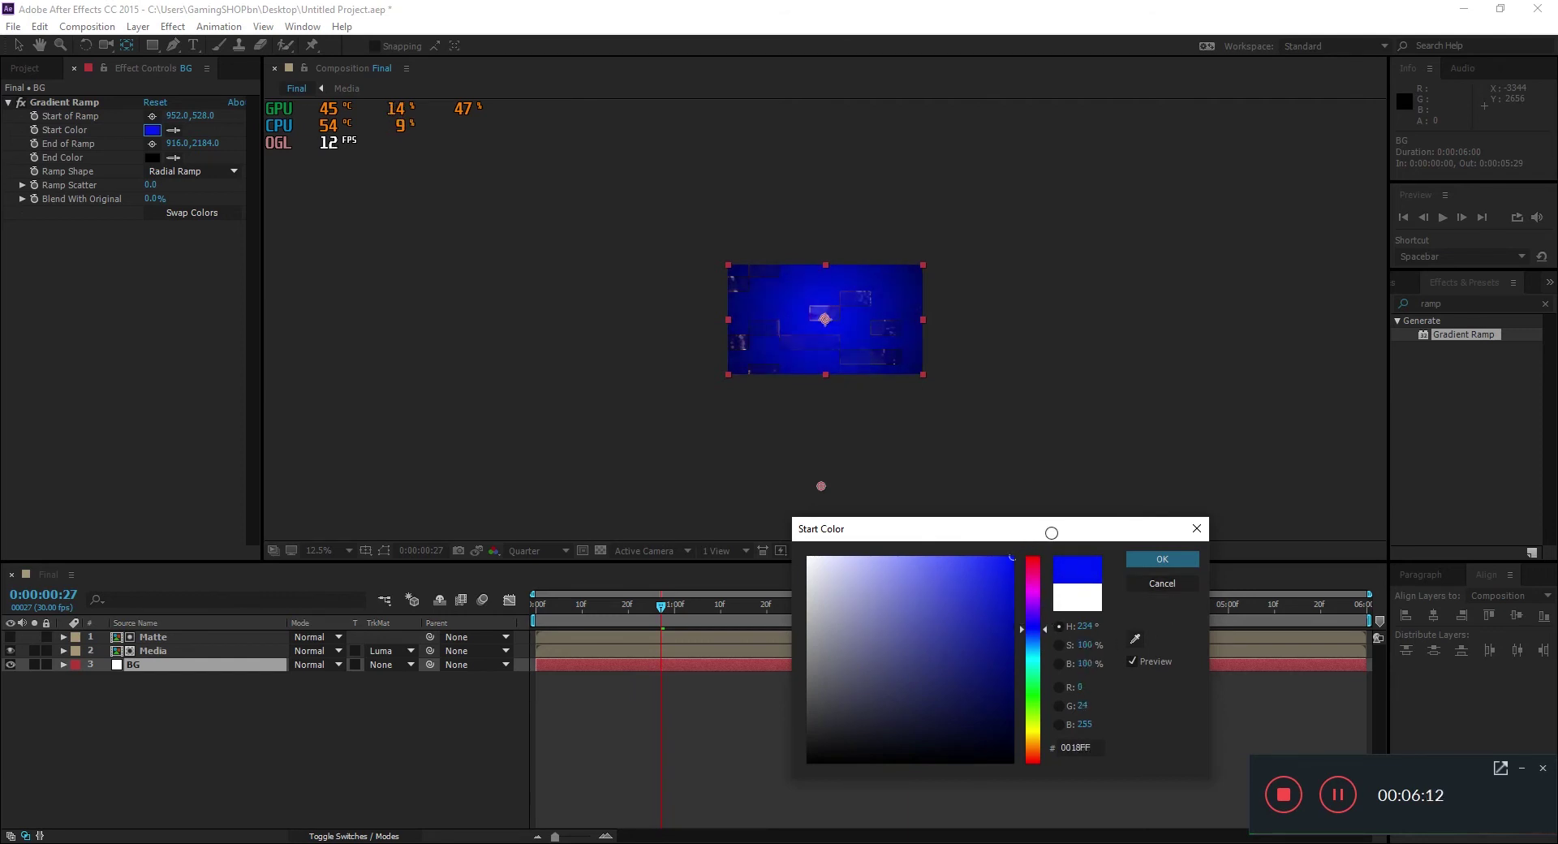
left_click_drag(1062, 559, 1072, 560)
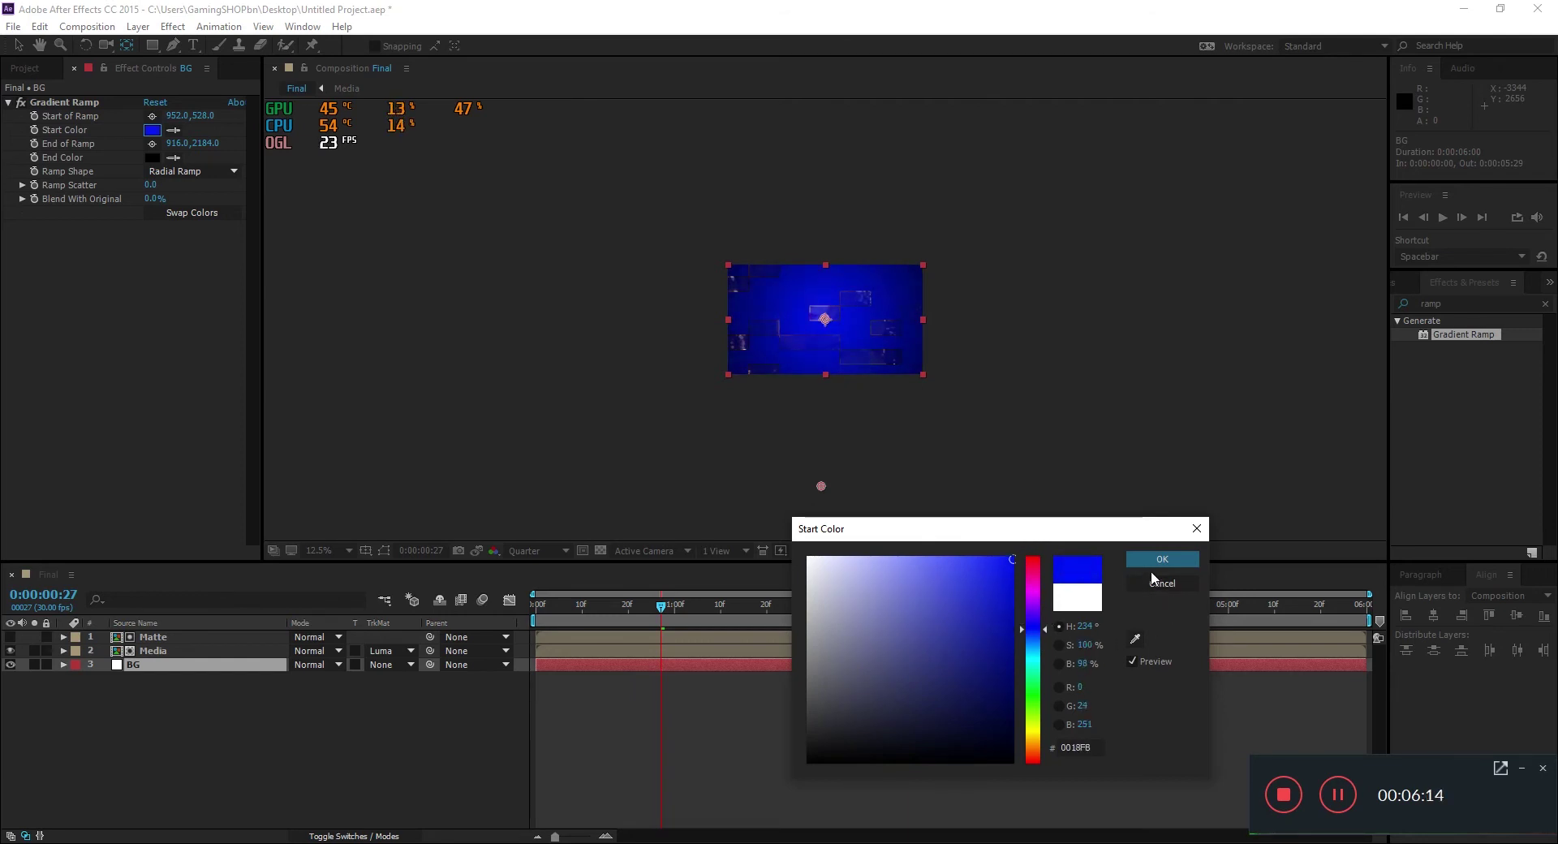
left_click(1152, 563)
Set the Final view to Fit up to 100% and play back the block reveal over the BG gradient
left_click(325, 551)
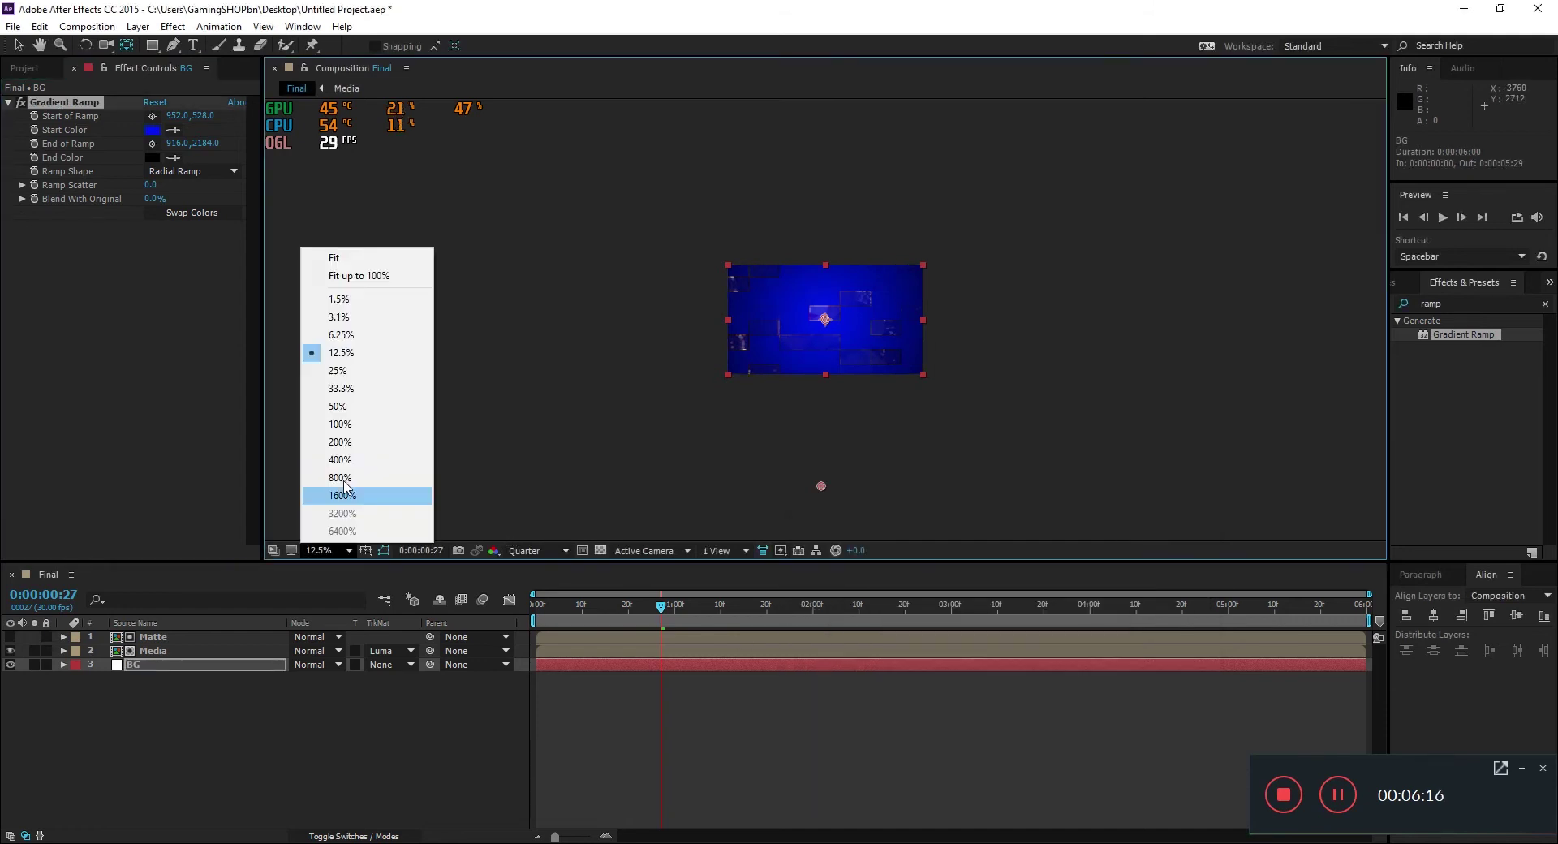
left_click(350, 277)
left_click(196, 739)
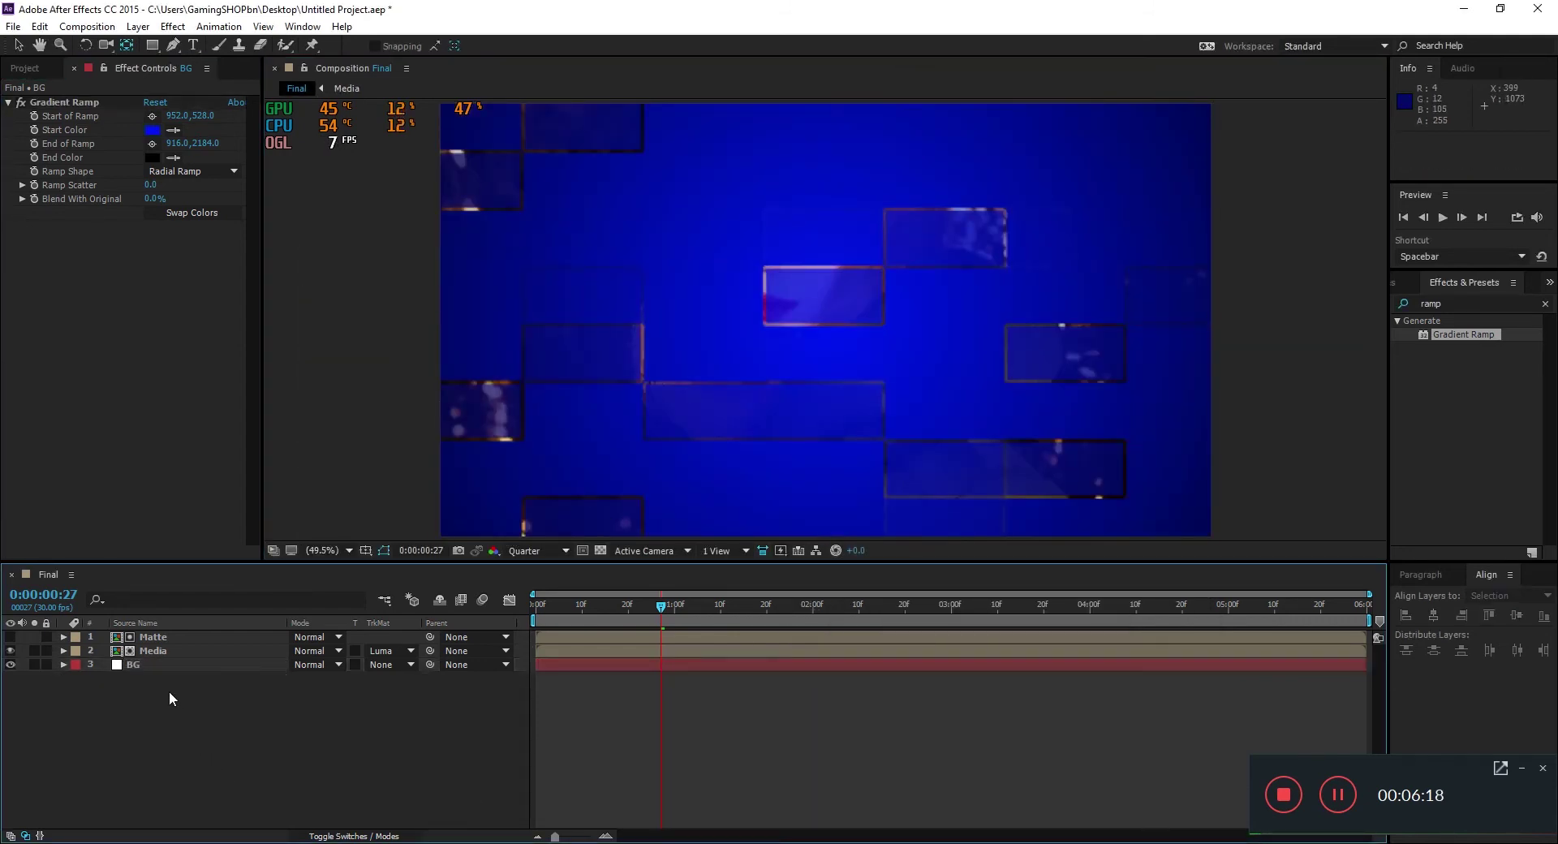
key("space")
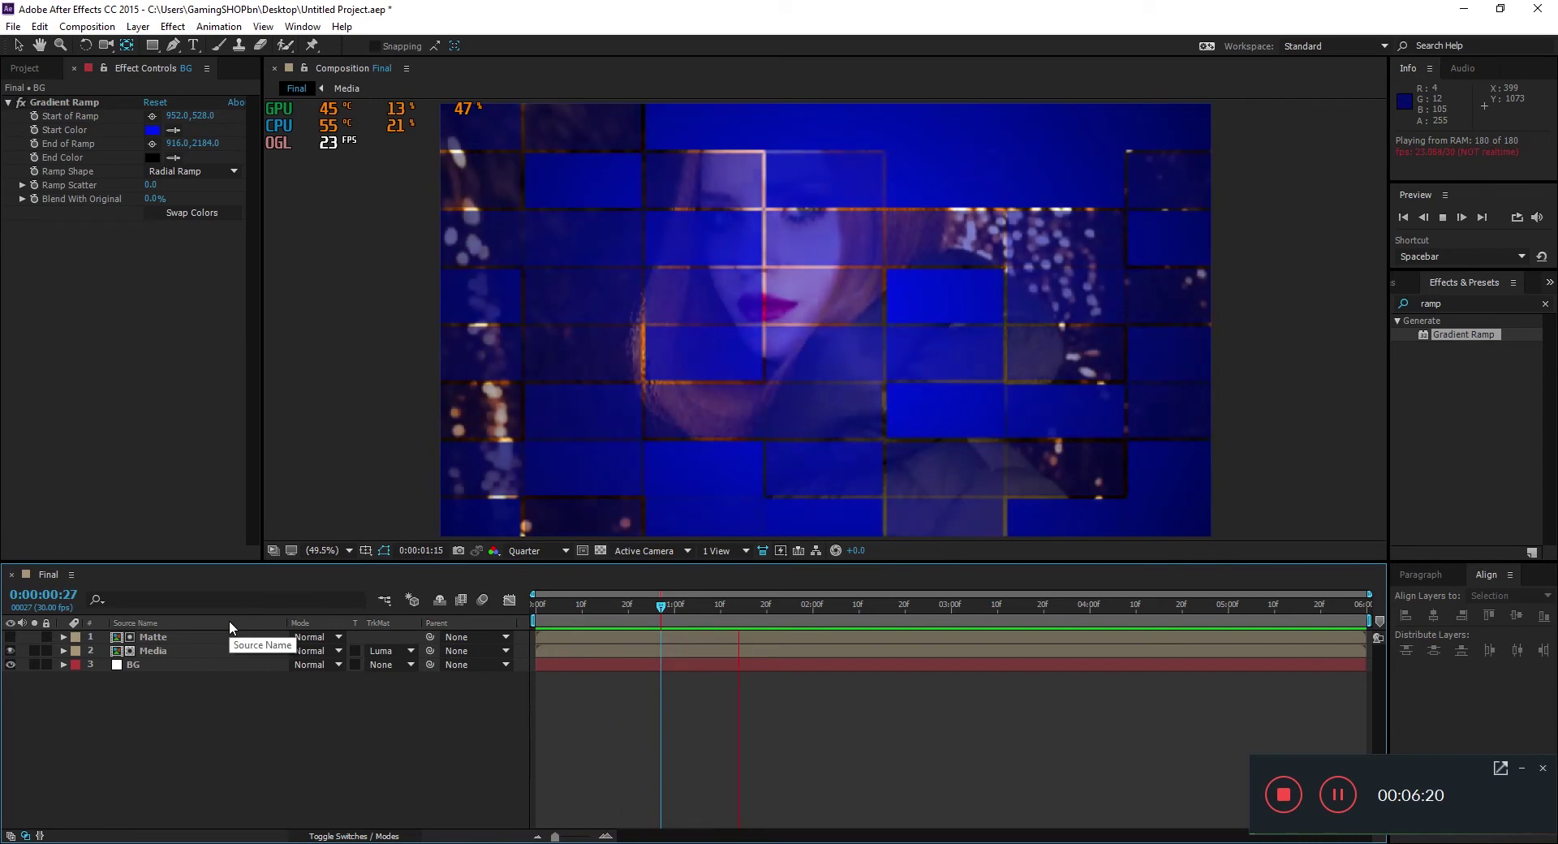
key("space")
left_click(615, 610)
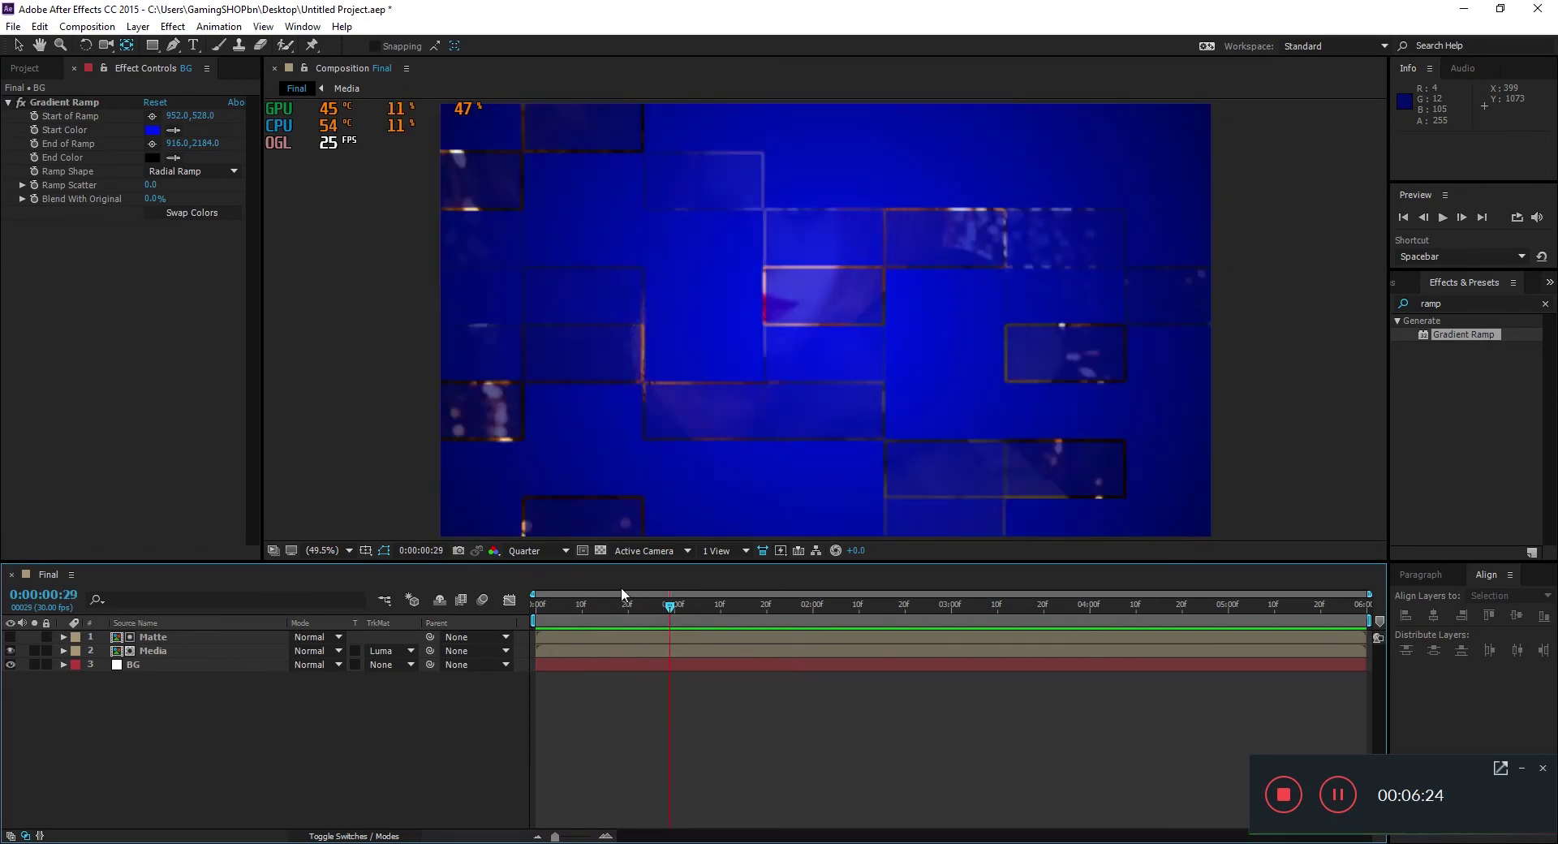
Set the Final preview resolution to Full and scrub through the reveal from the start to about 3 seconds
left_click(535, 550)
left_click(536, 586)
left_click_drag(543, 620, 961, 607)
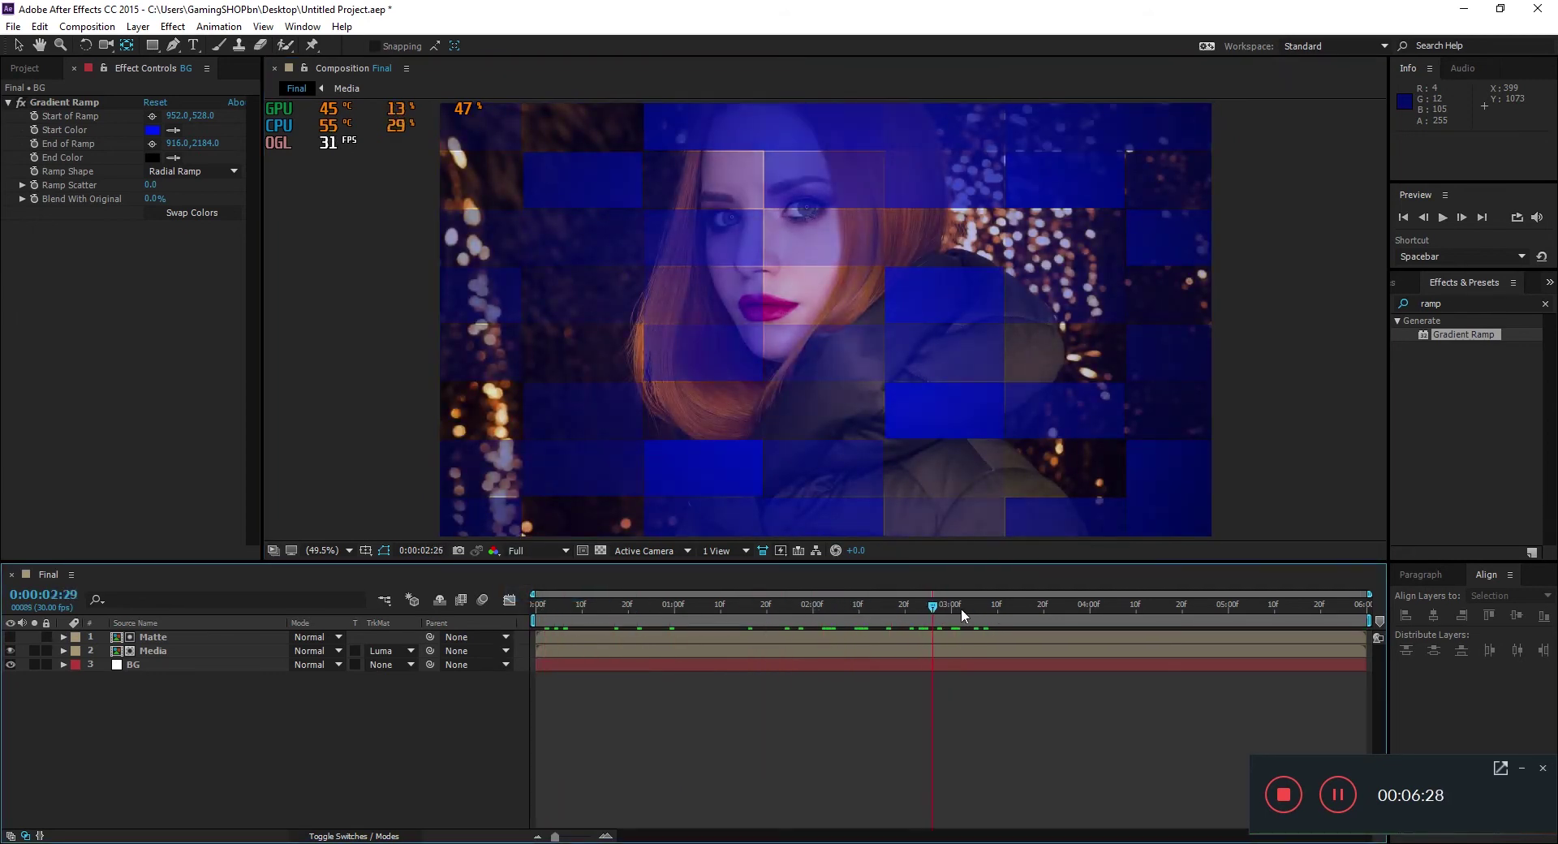
Duplicate the Matte and Media layers together and preview the strengthened reveal from the start
left_click(144, 652)
left_click(144, 639, "ctrl")
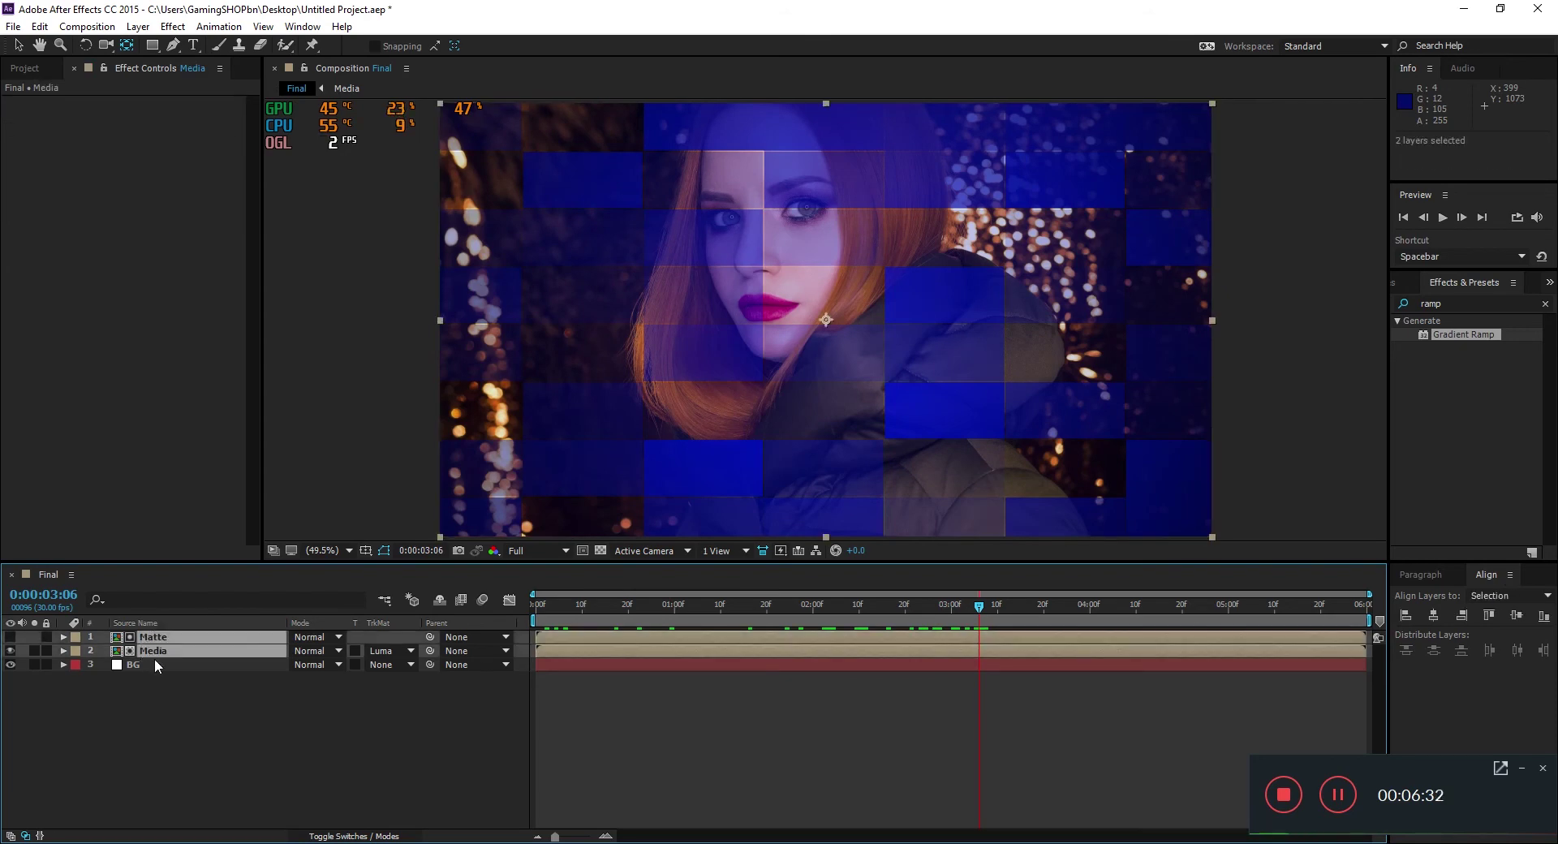
key("ctrl+d")
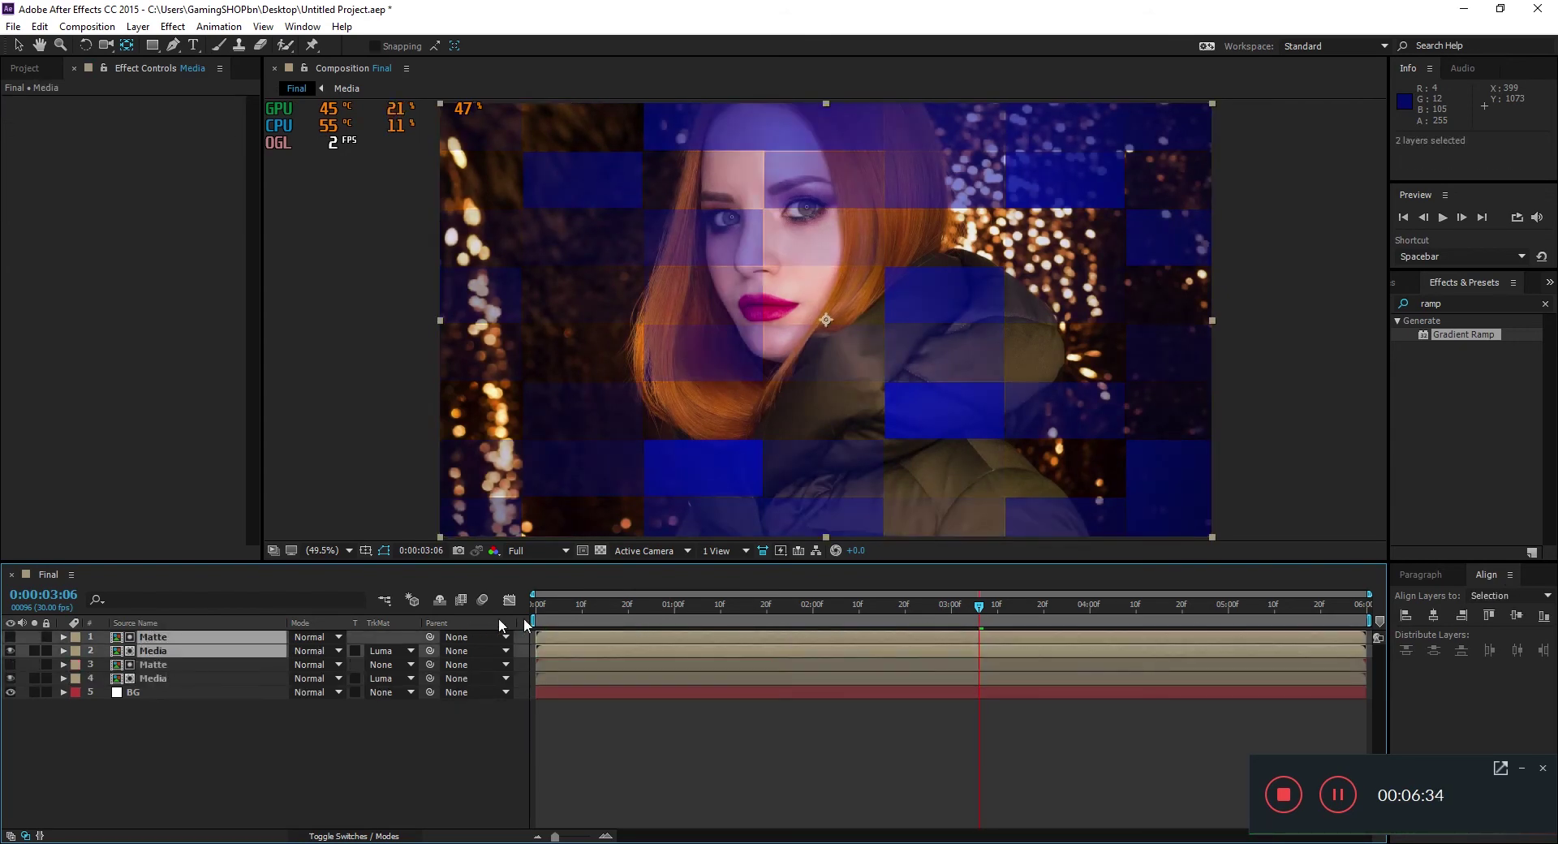
key("Home")
key("space")
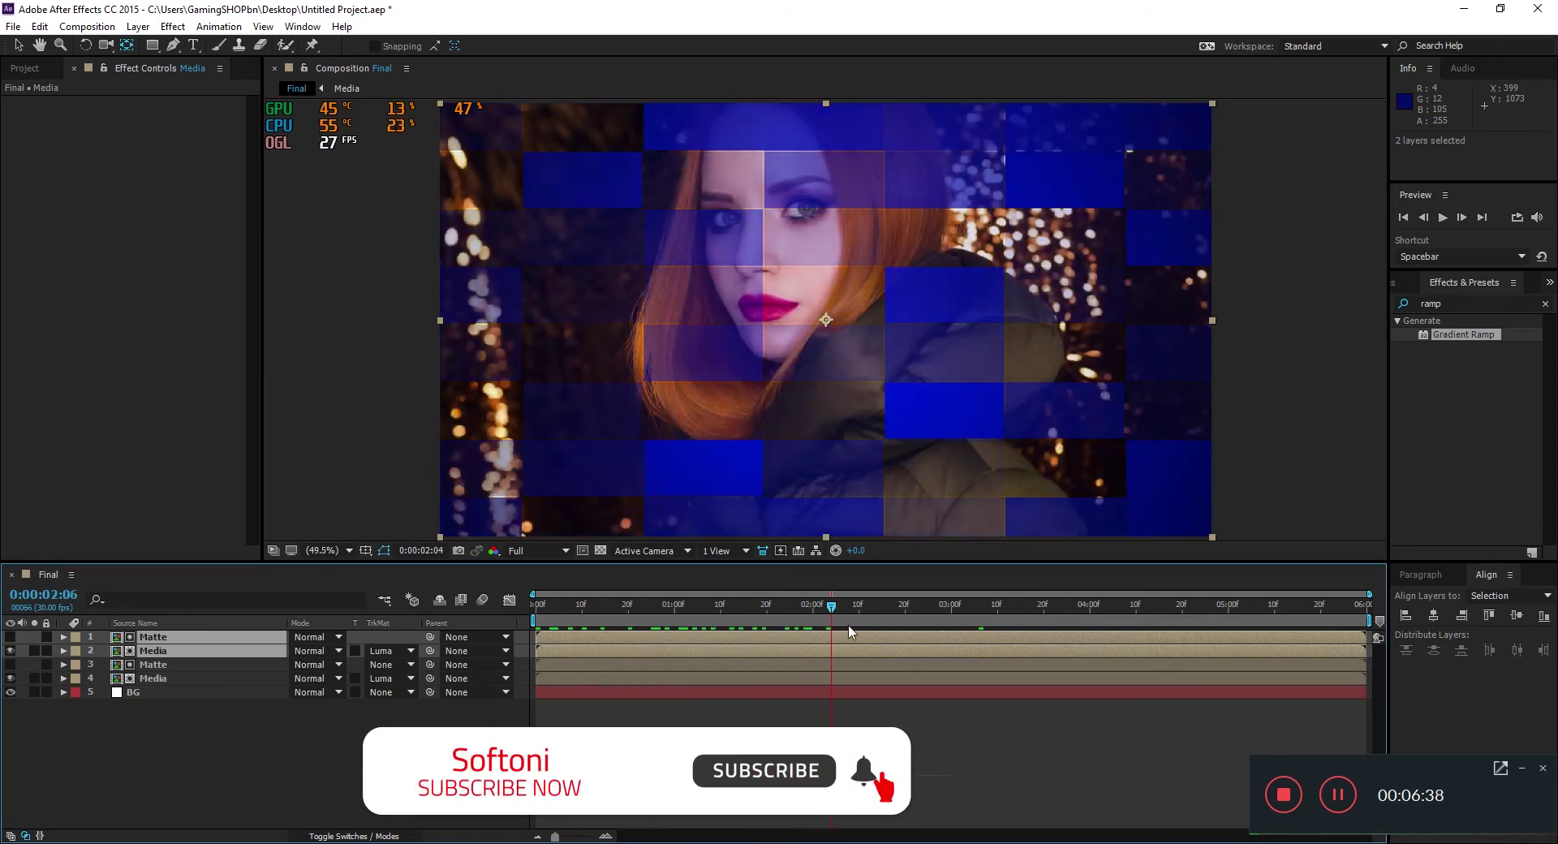
left_click_drag(1015, 637, 840, 646)
Find the CC Light Sweep effect, apply it to the lower Media layer, and scrub to 0:00:02:22
left_click_drag(1436, 359, 1318, 267)
type("light s")
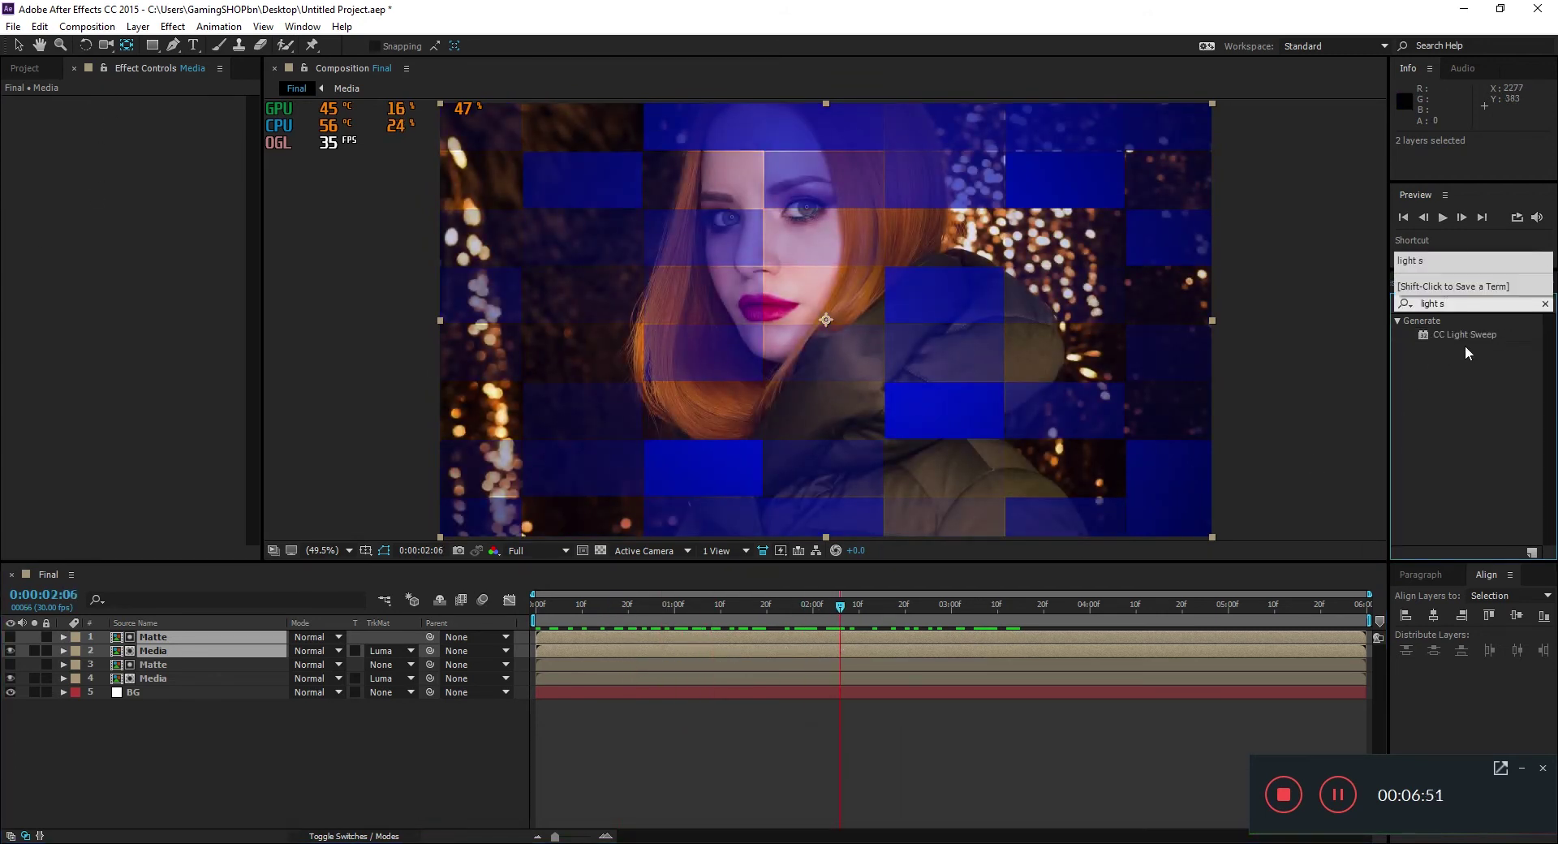
left_click_drag(1464, 334, 188, 682)
left_click_drag(566, 610, 913, 612)
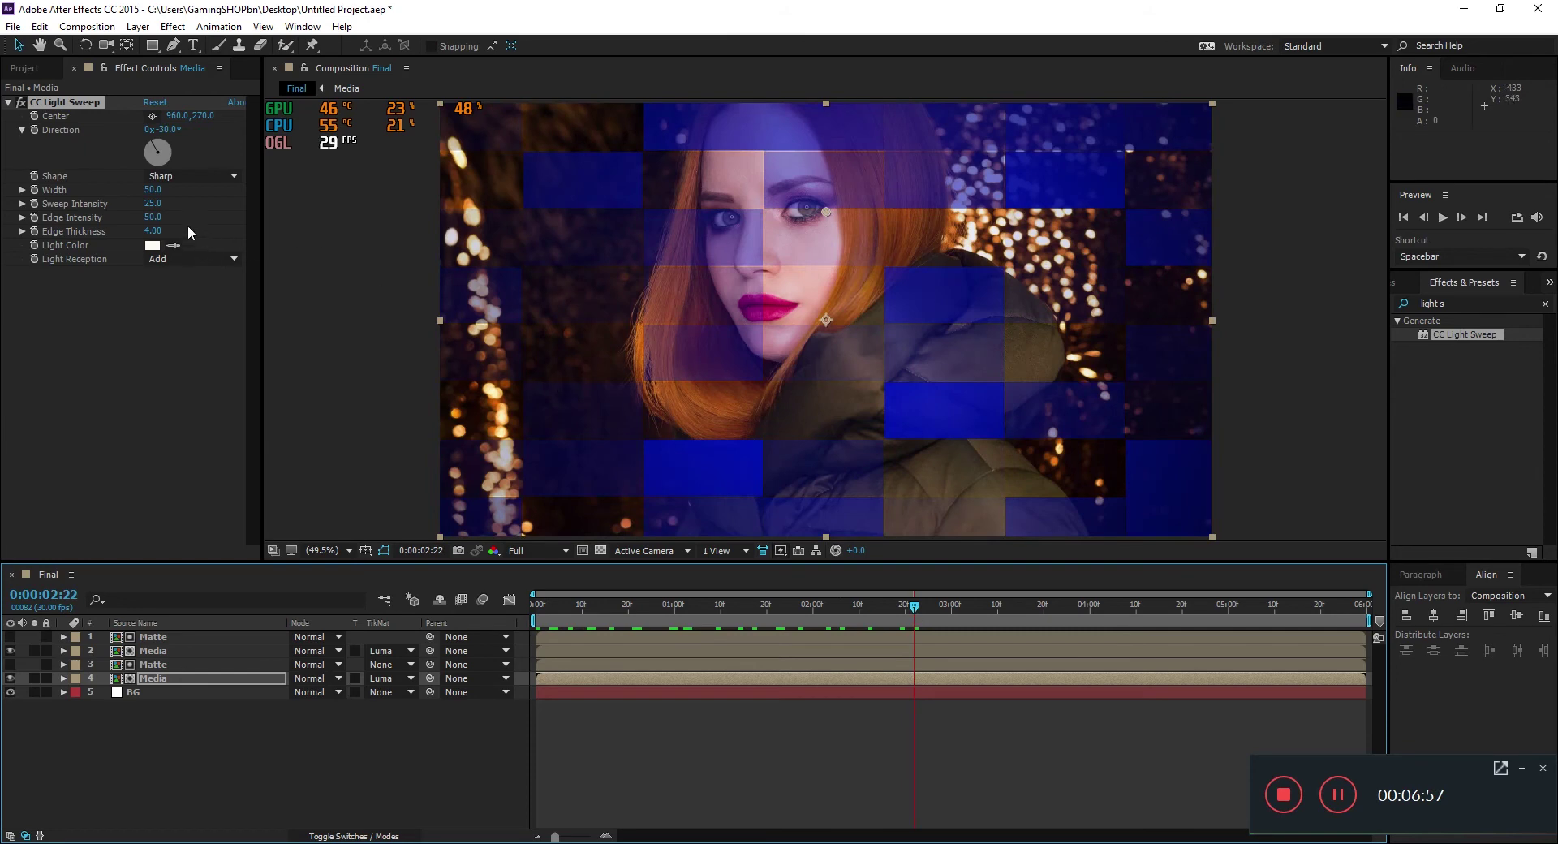
Set the light sweep's Shape to Smooth and its Sweep Intensity to 60
left_click(159, 180)
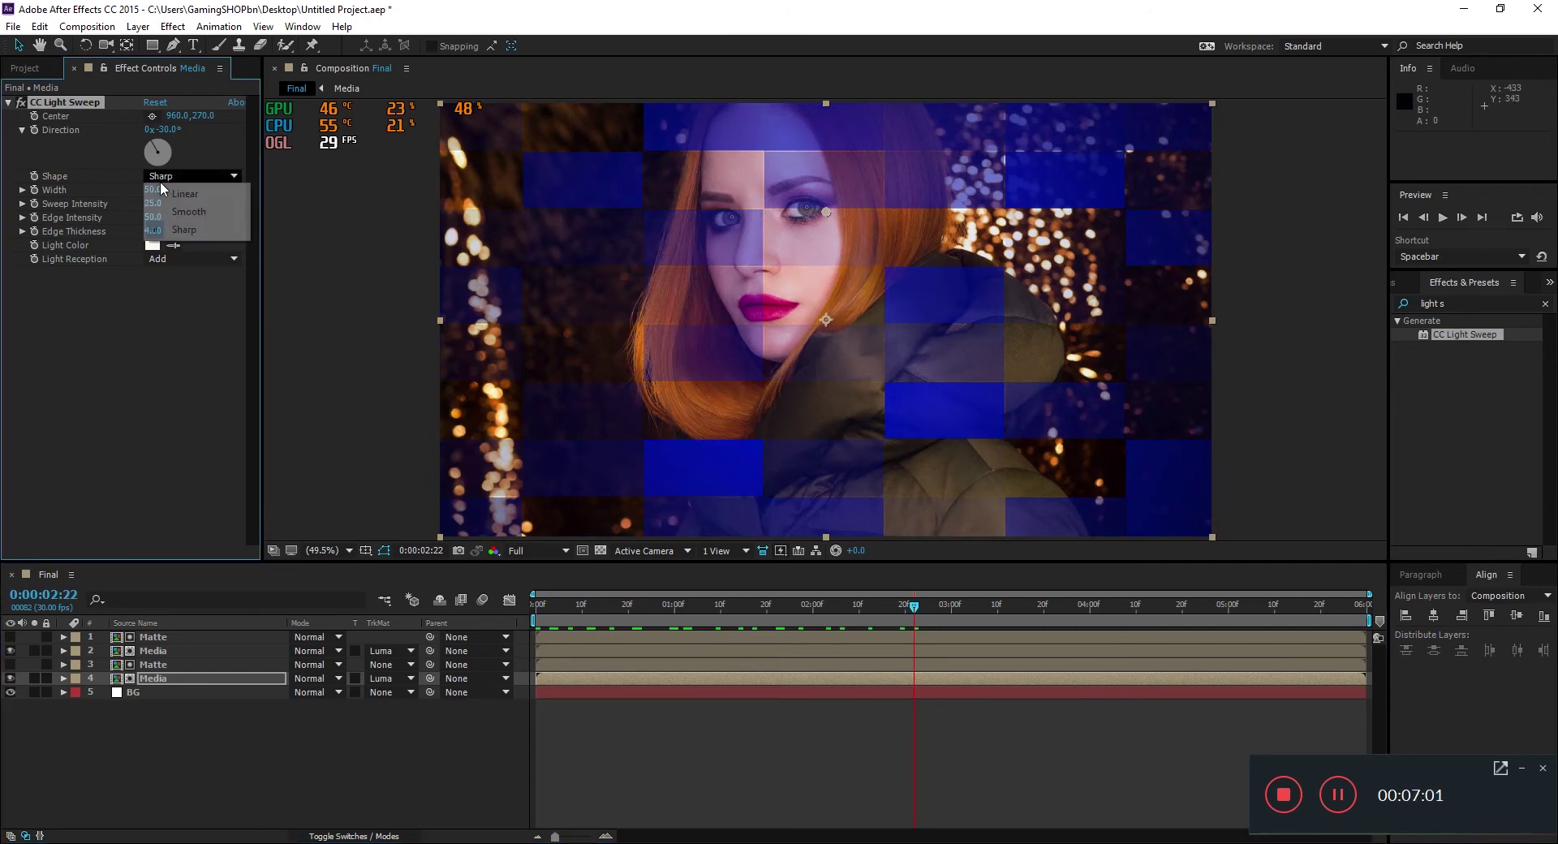
left_click(166, 211)
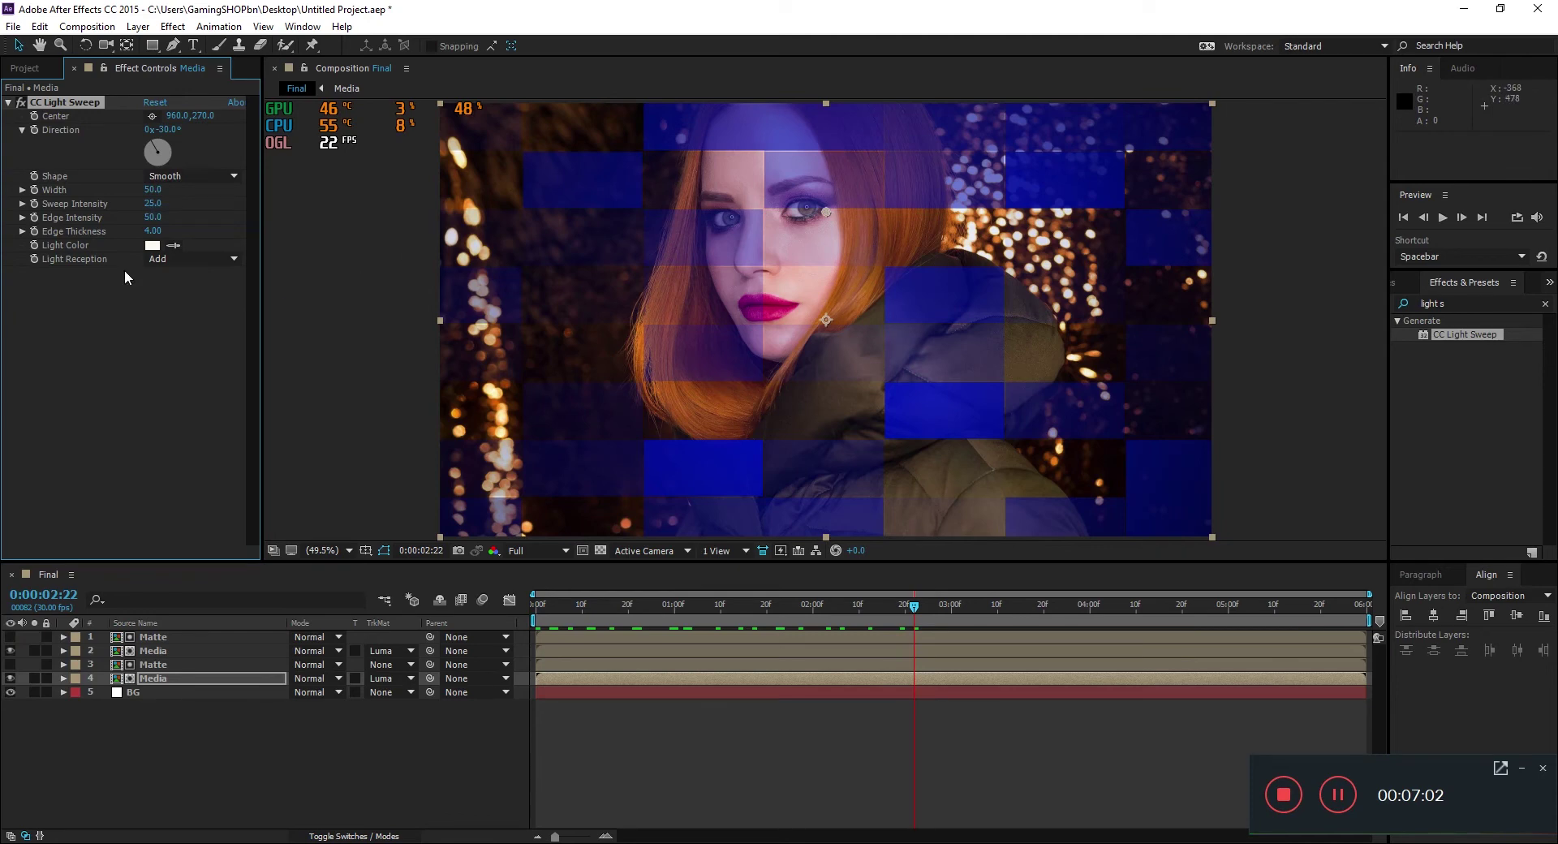
left_click_drag(159, 202, 177, 205)
left_click(154, 204)
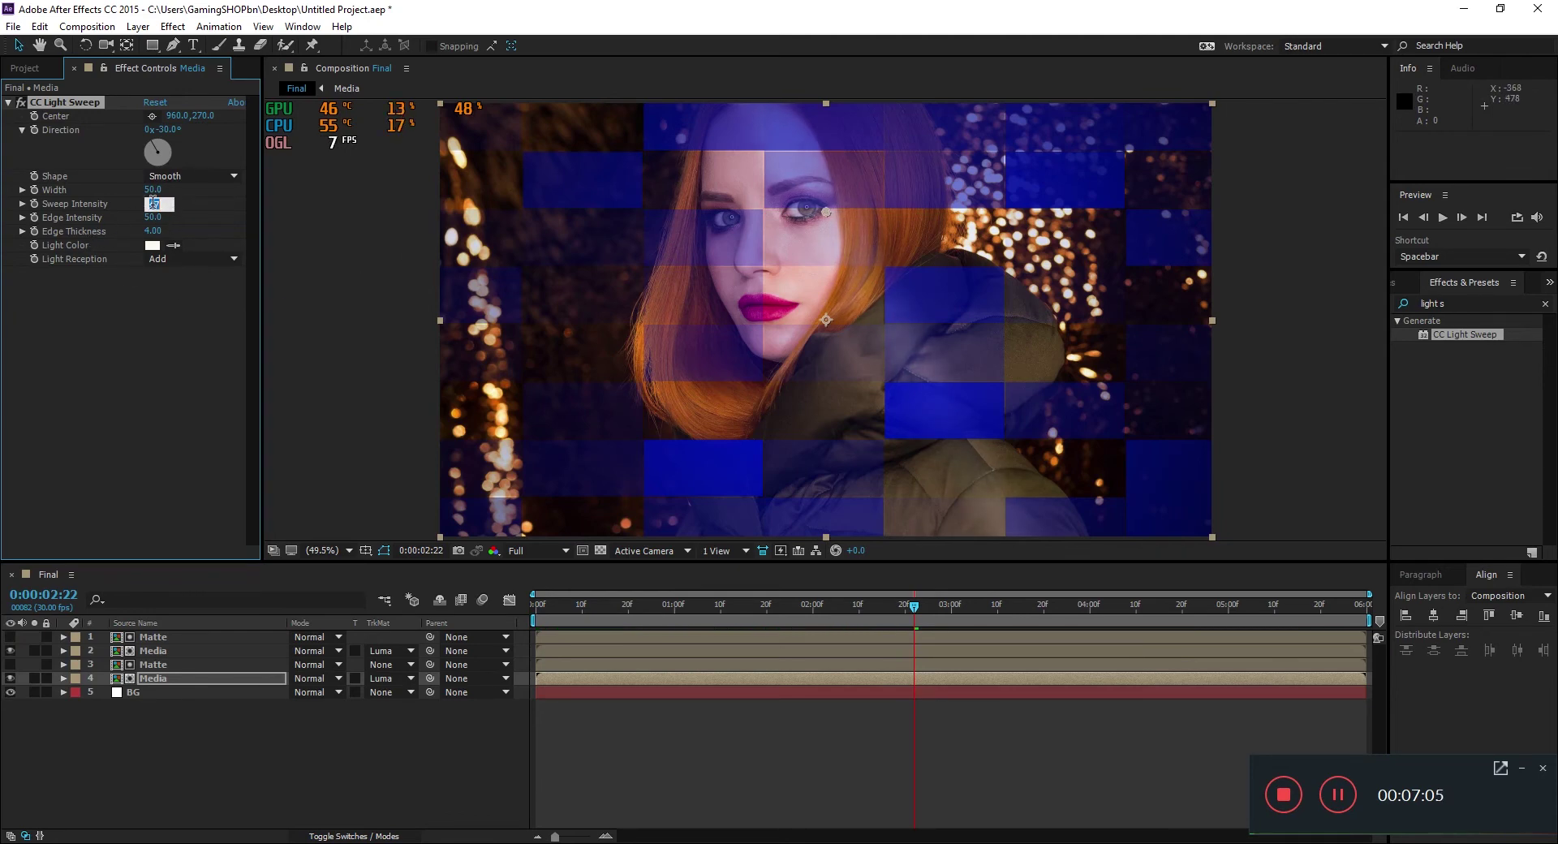
type("60")
left_click(152, 327)
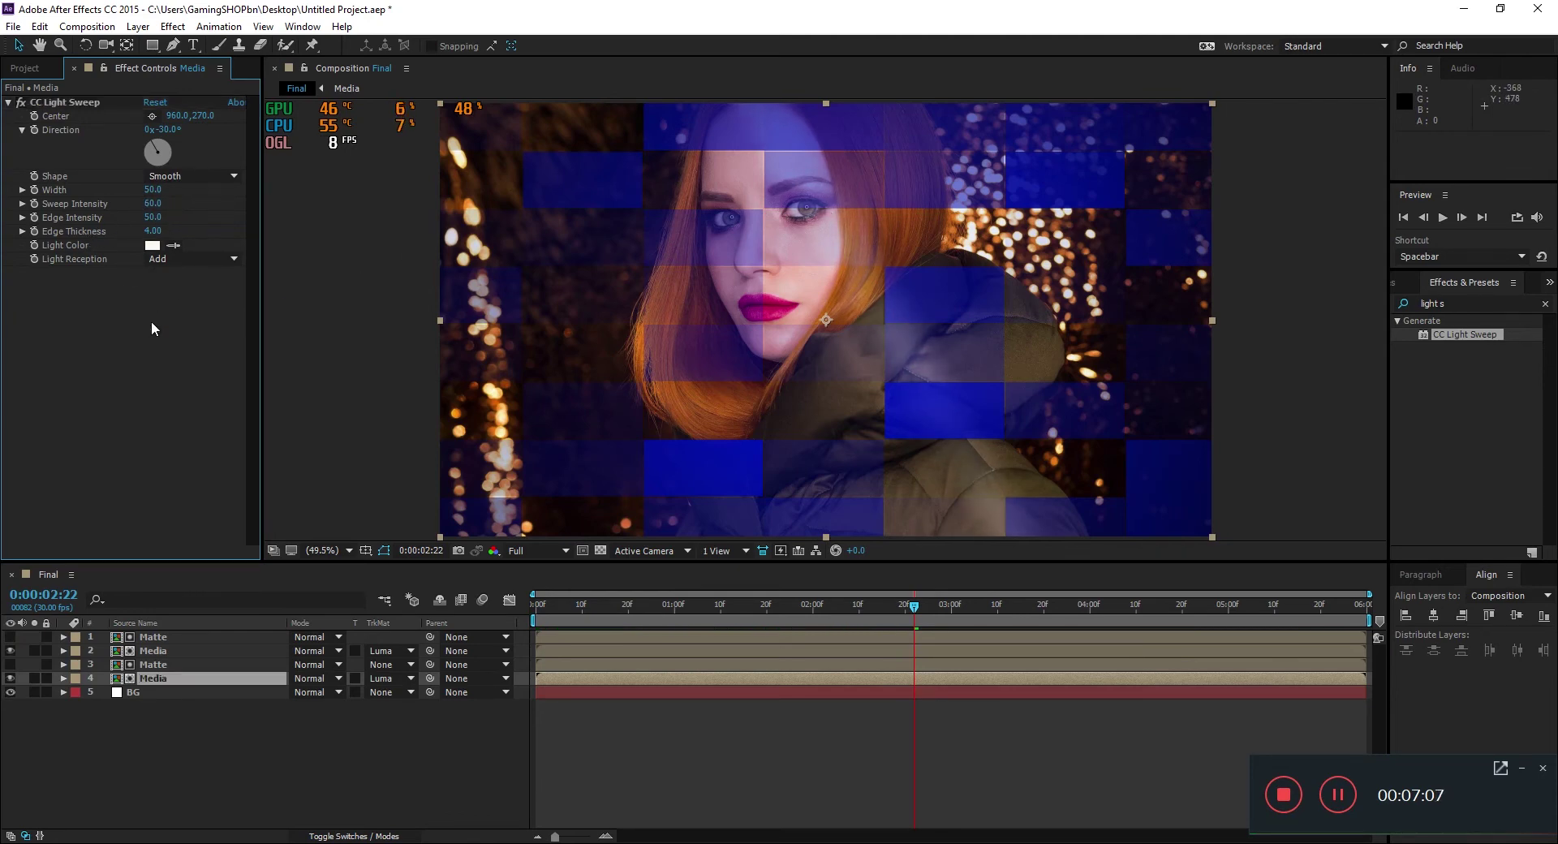
Set the light sweep's Edge Intensity to 0 and its Direction to +30°
left_click(150, 218)
type("0")
left_click(175, 303)
left_click(168, 145)
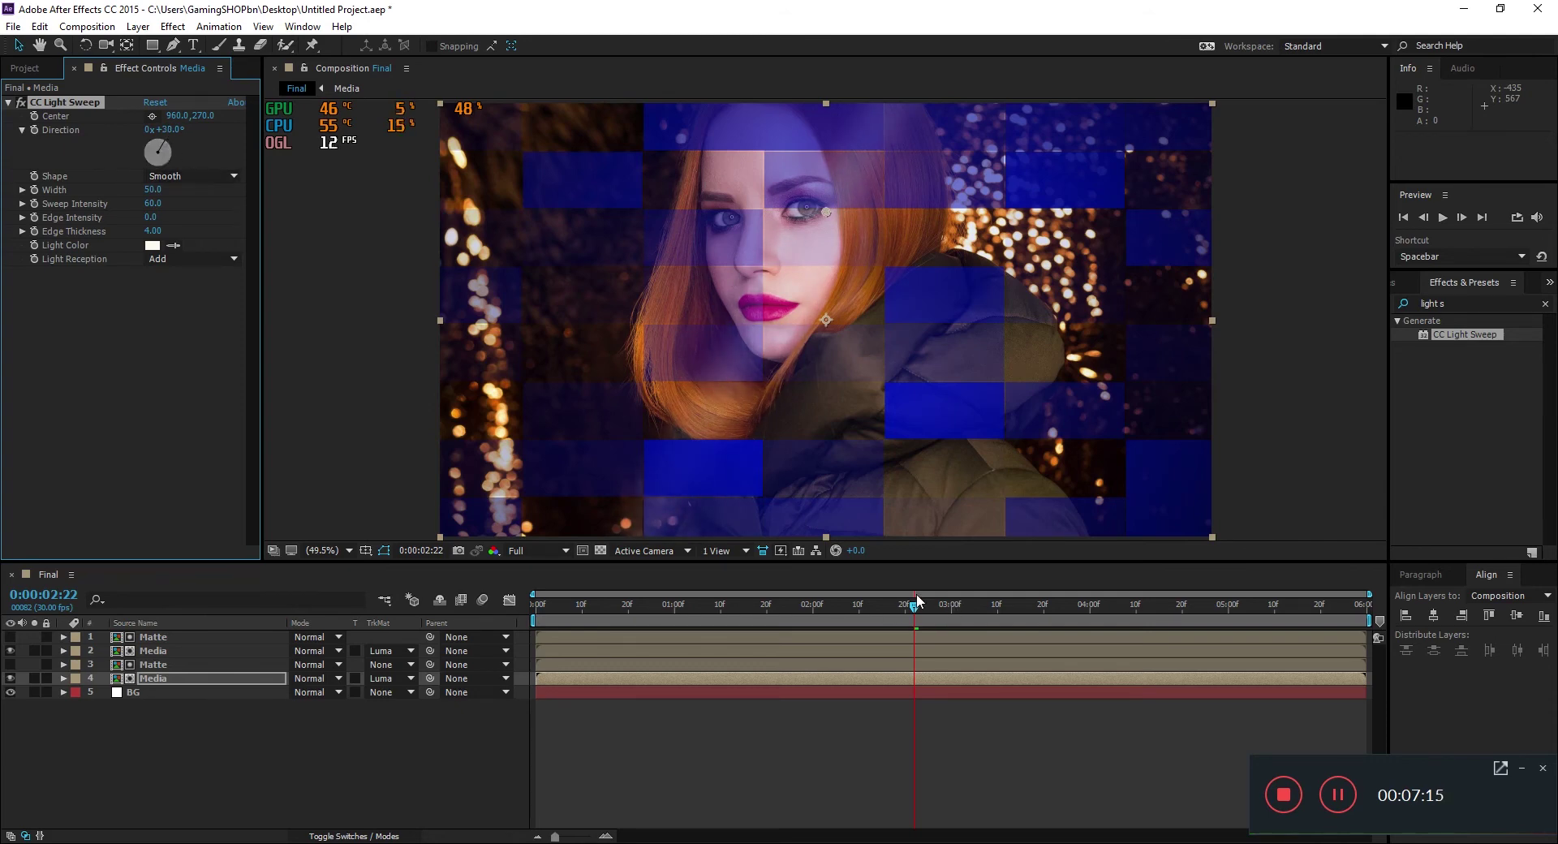
Keyframe the light sweep's Center from about -587, 270 at 0:00:00:00 to 2583, 270 at 0:00:05:01
left_click_drag(915, 606, 1235, 645)
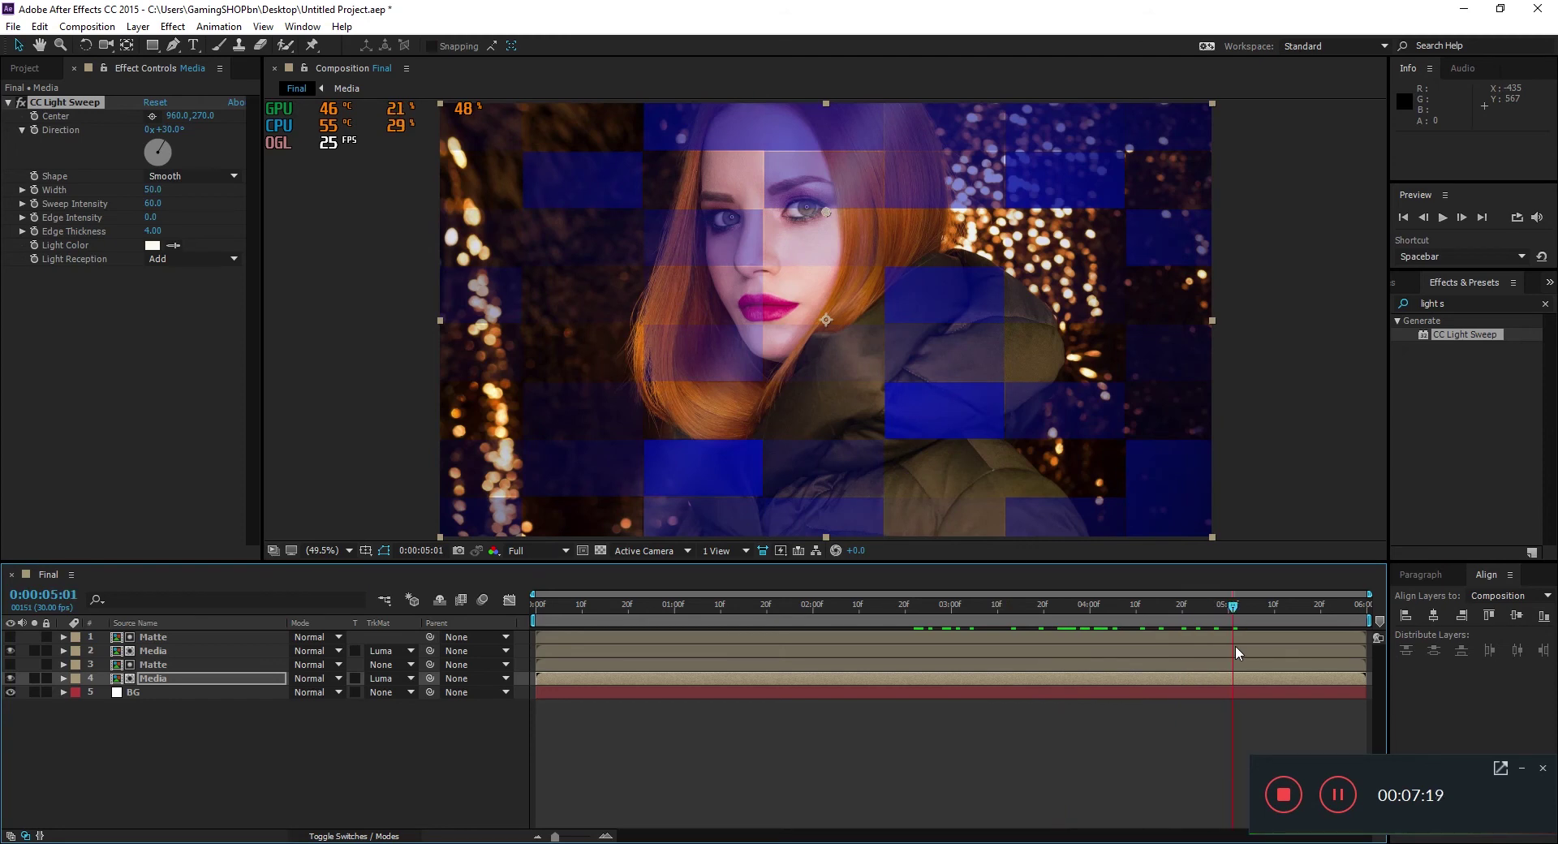
left_click_drag(174, 115, 46, 386)
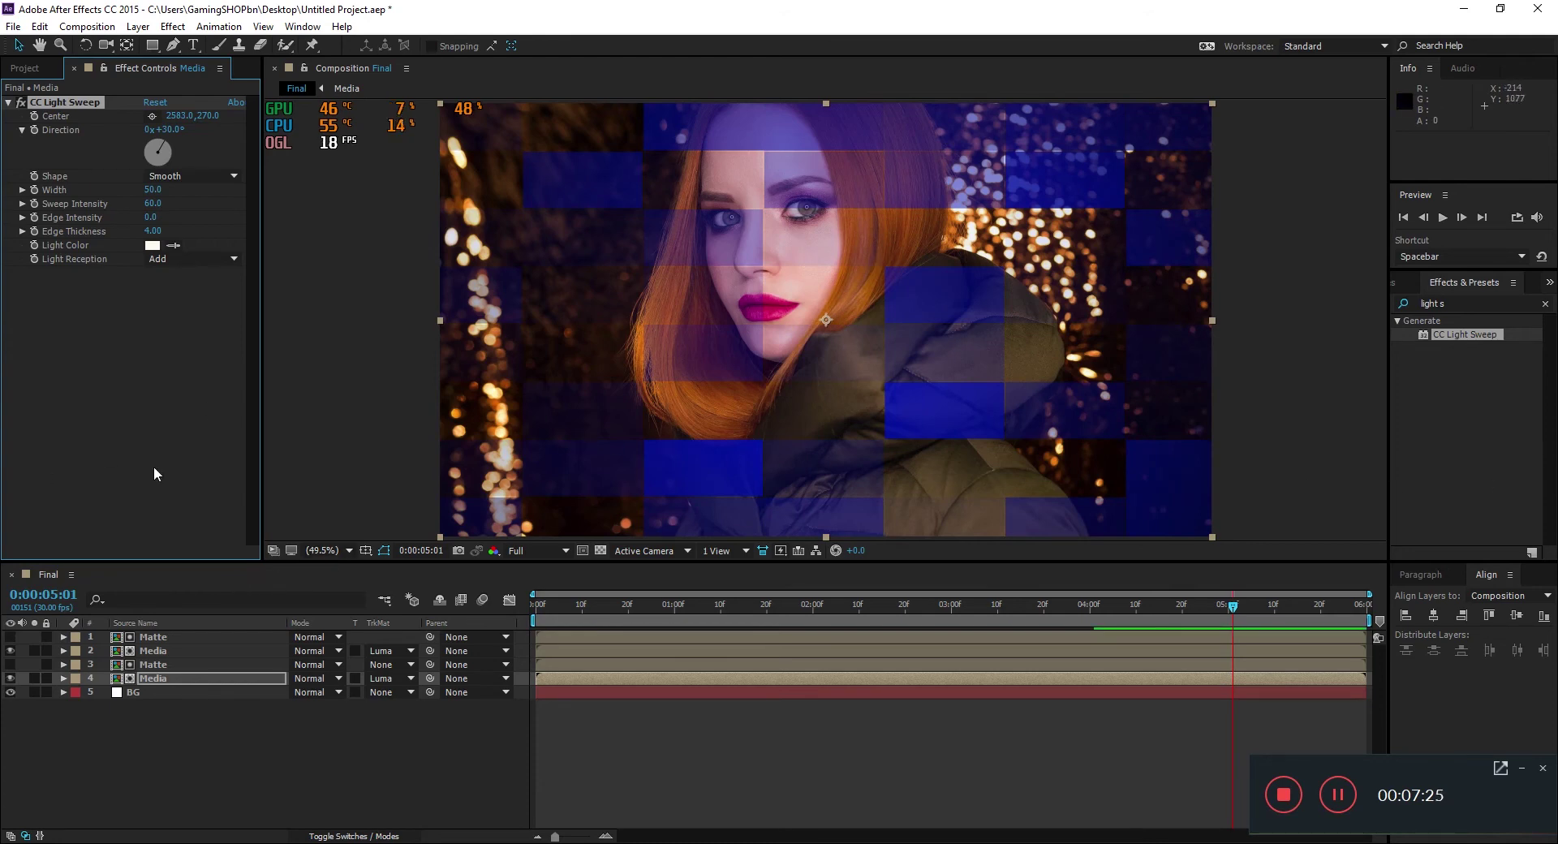
left_click(35, 116)
left_click_drag(1234, 605, 368, 610)
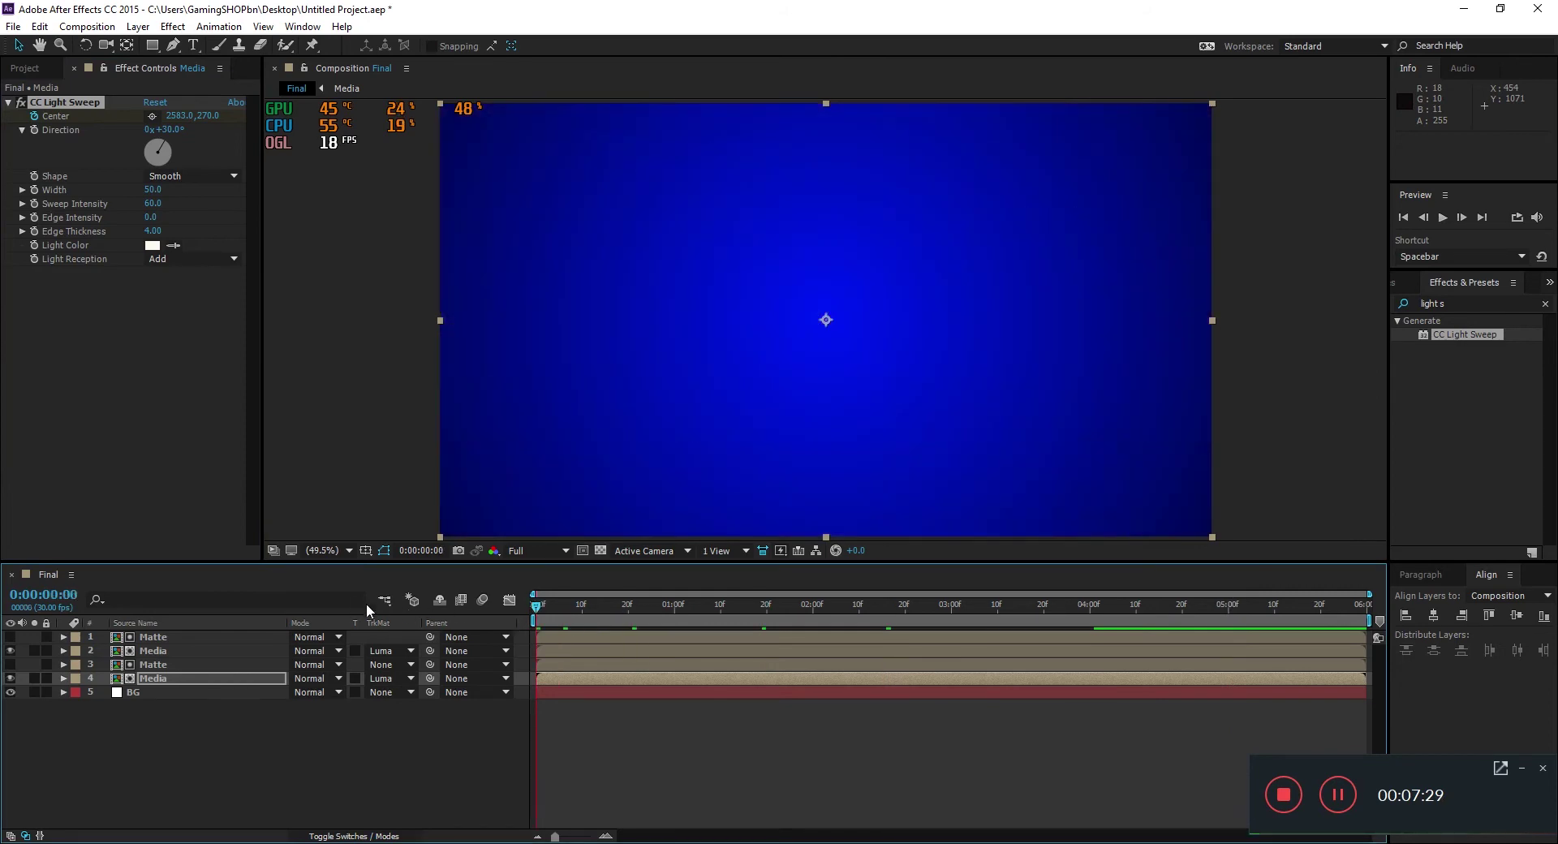
mouse_move(180, 116)
left_mouse_down()
mouse_move(79, 121)
mouse_move(182, 120)
left_mouse_up()
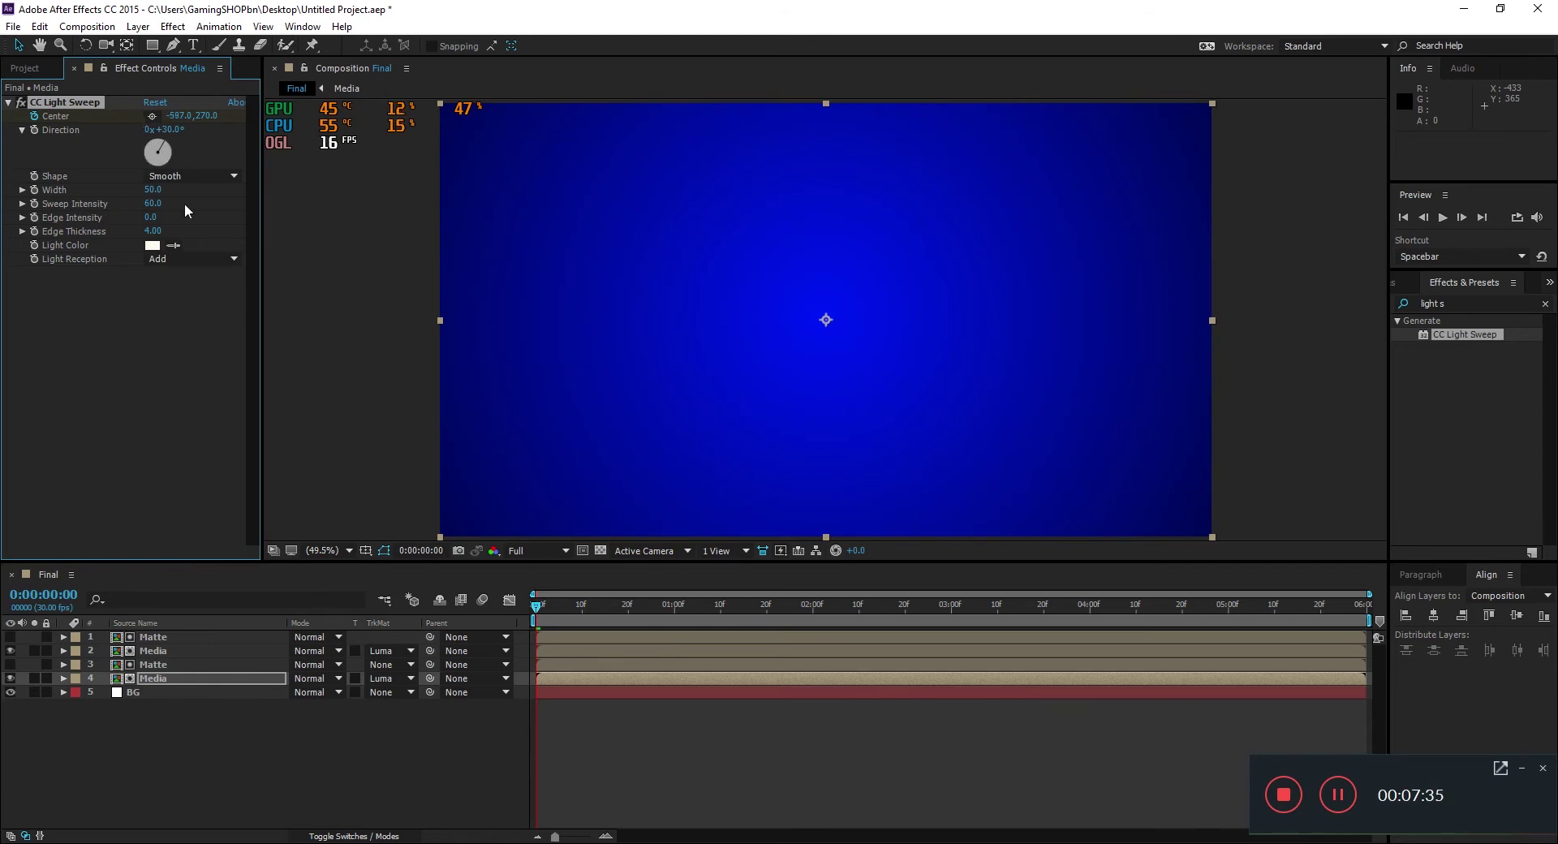
Play back the Final composition to check the light sweep crossing the image, stopping at 0:00:00:28
left_click(271, 751)
key("space")
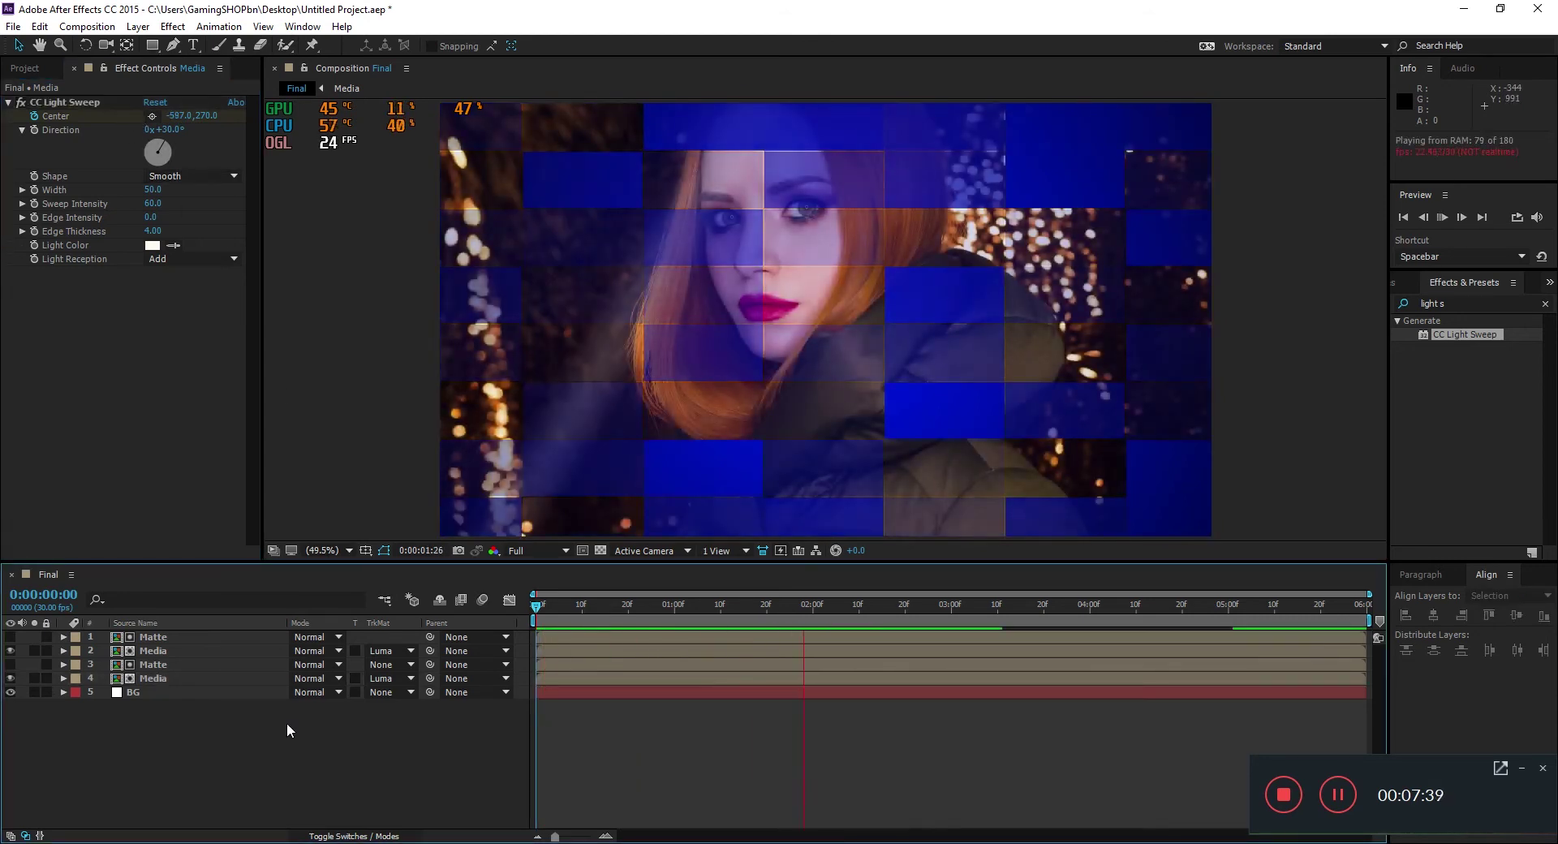
left_click(667, 606)
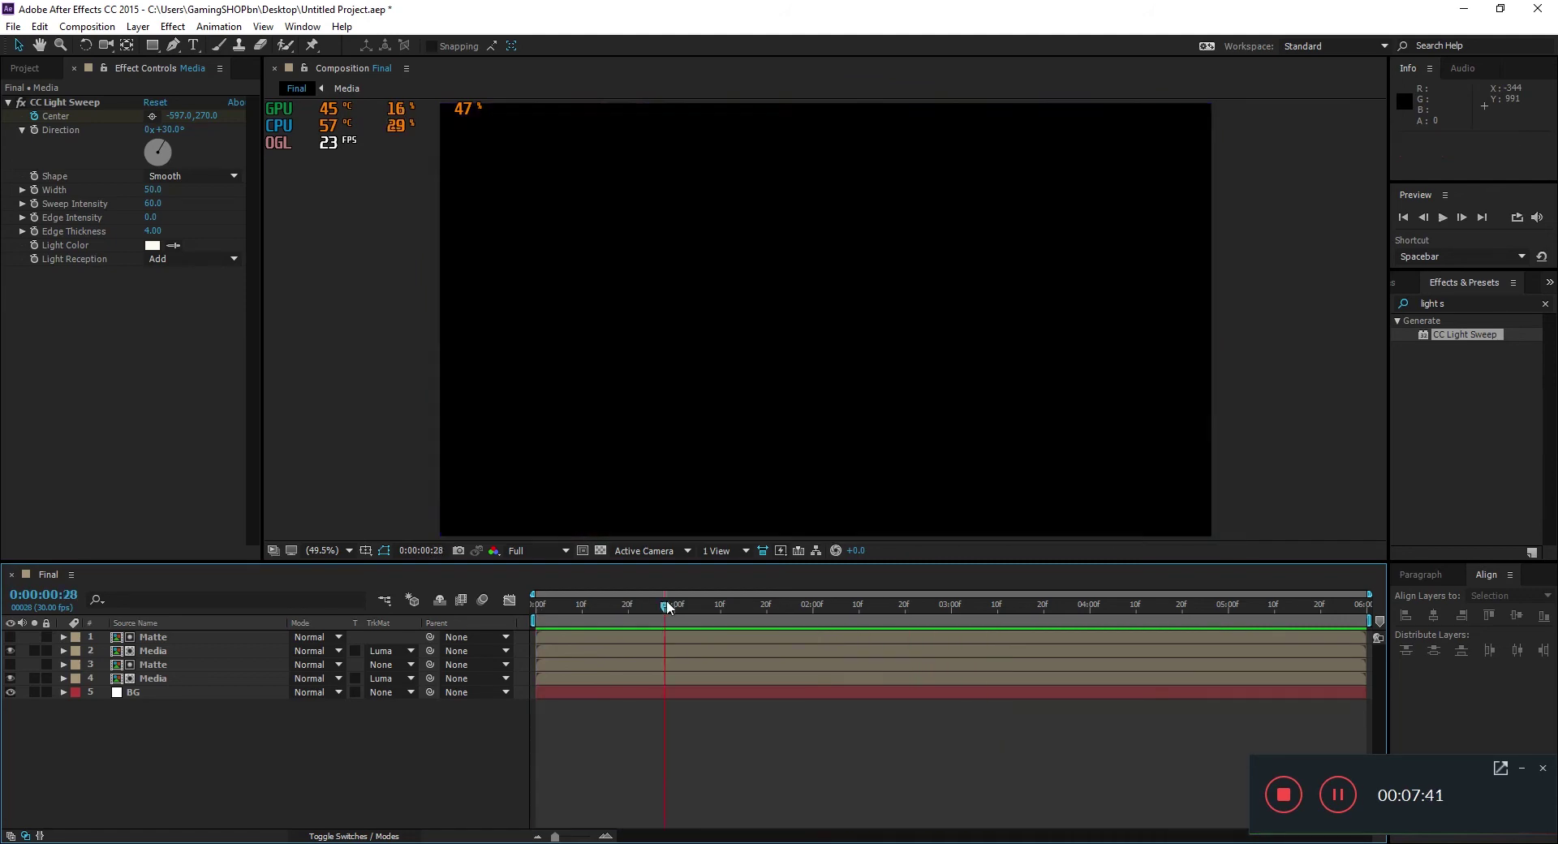
At 0:00:02:20, set the light sweep's Sweep Intensity to 30 and its Width to 90
left_click_drag(667, 606, 904, 606)
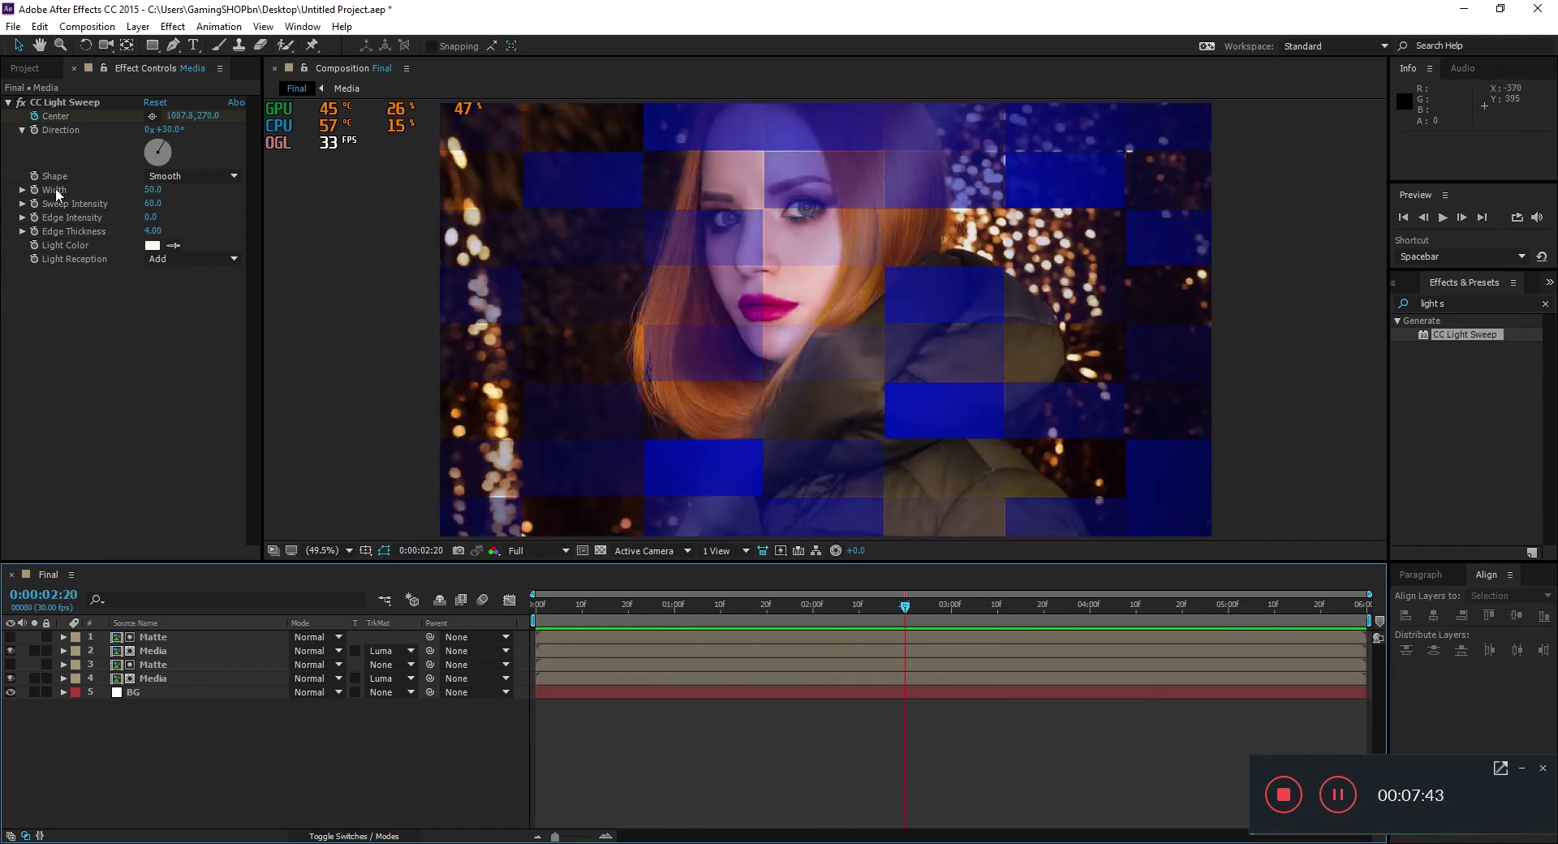
left_click(153, 203)
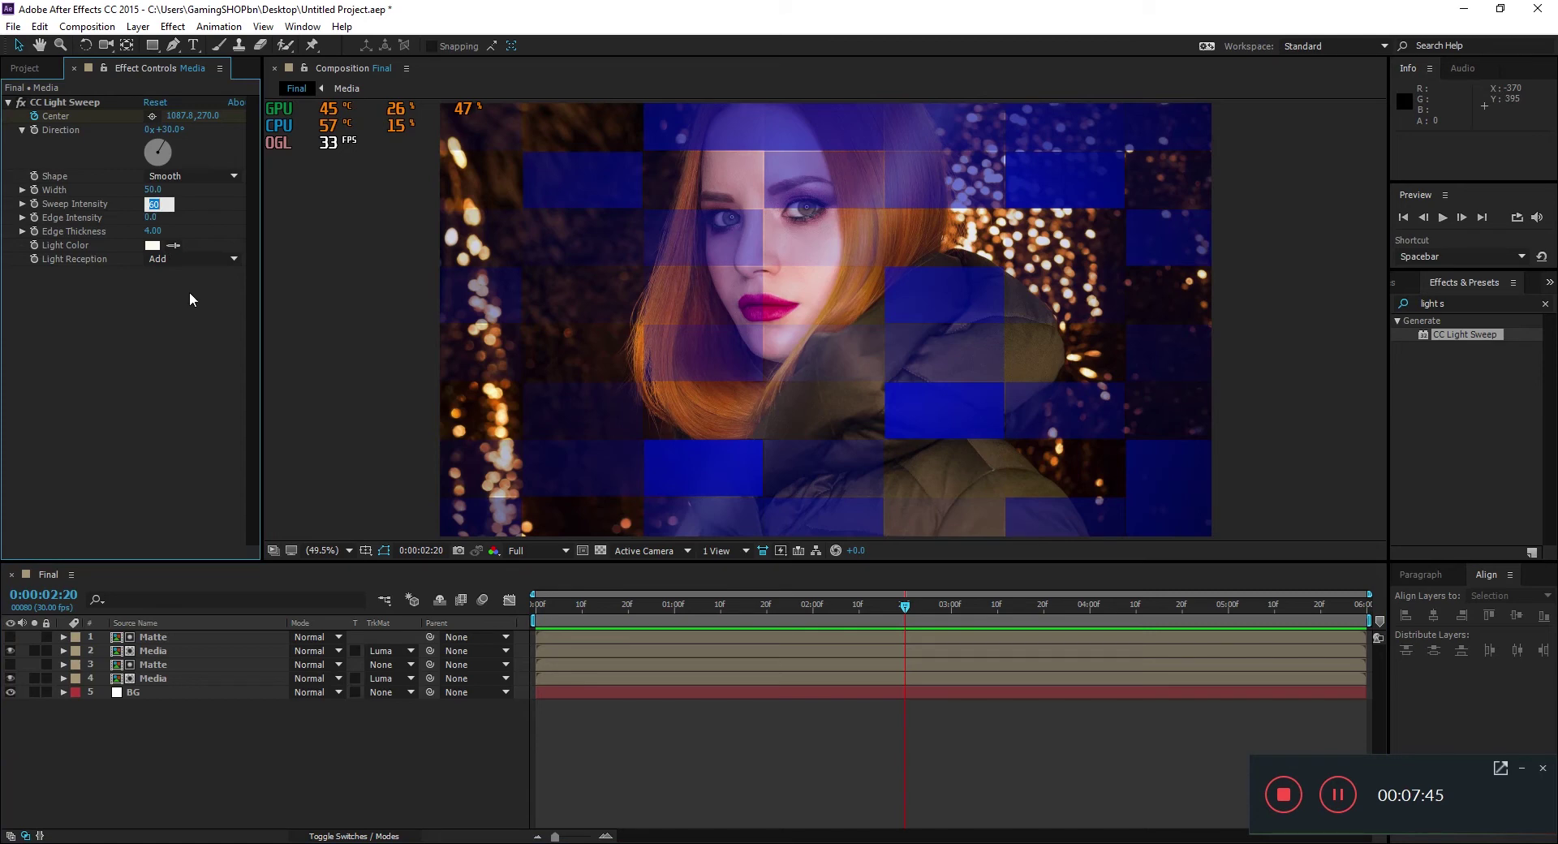
type("30")
key("Return")
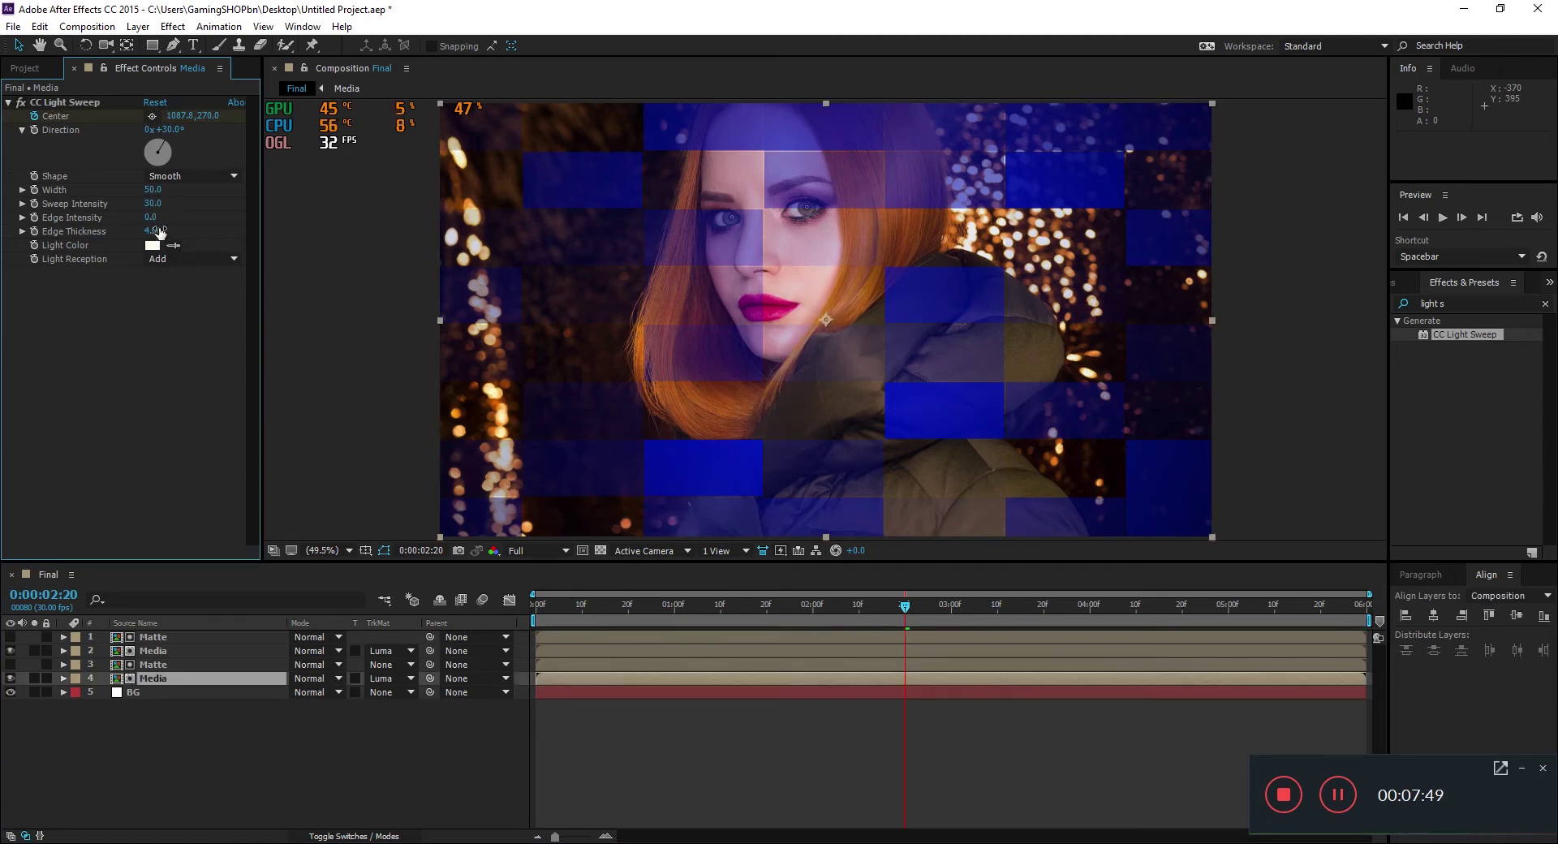
left_click_drag(154, 190, 189, 190)
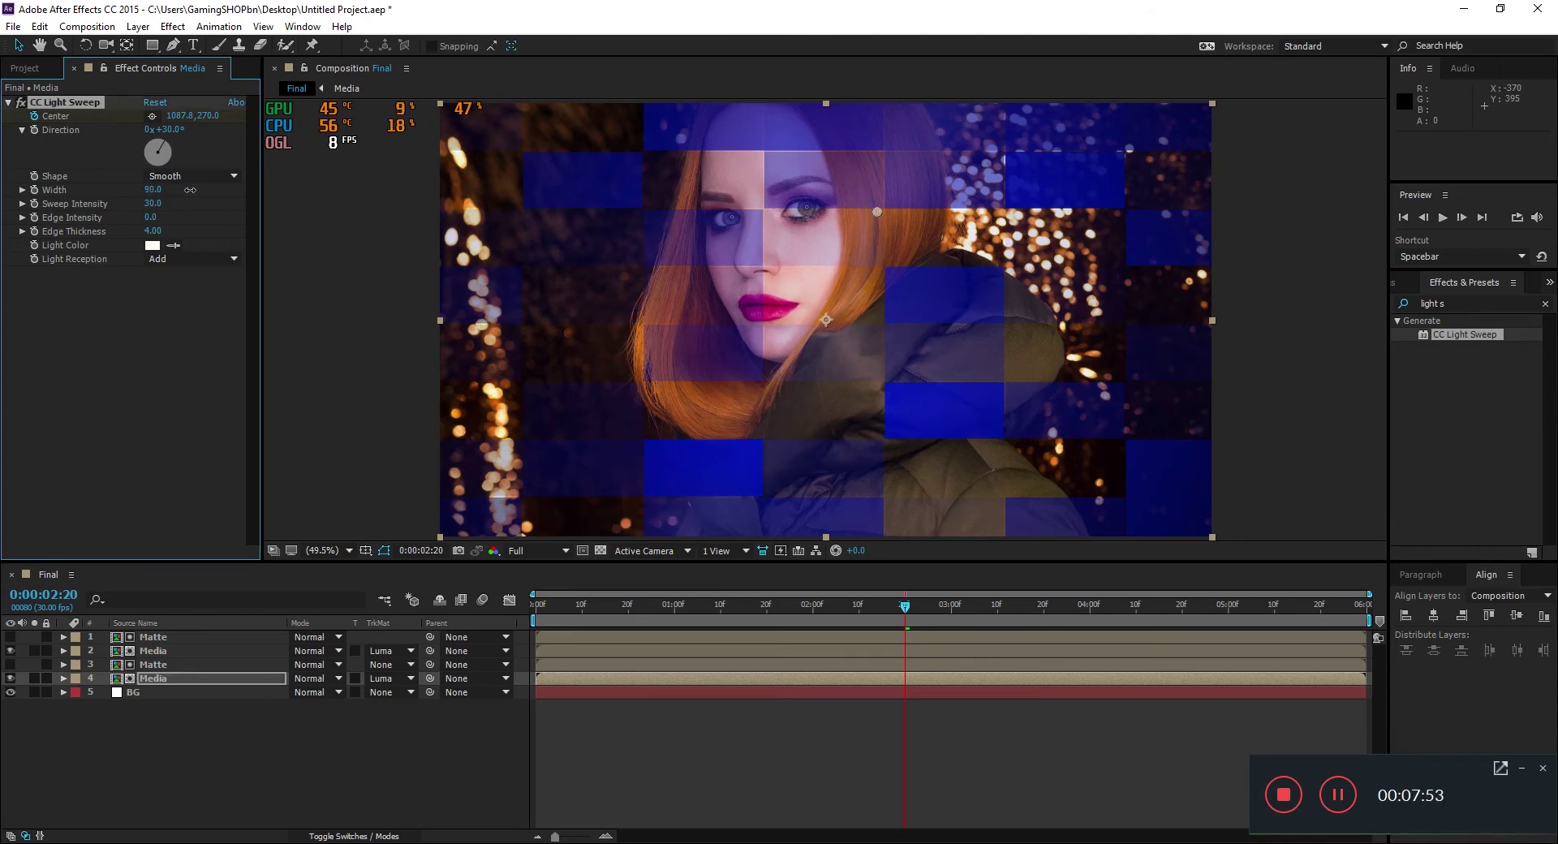
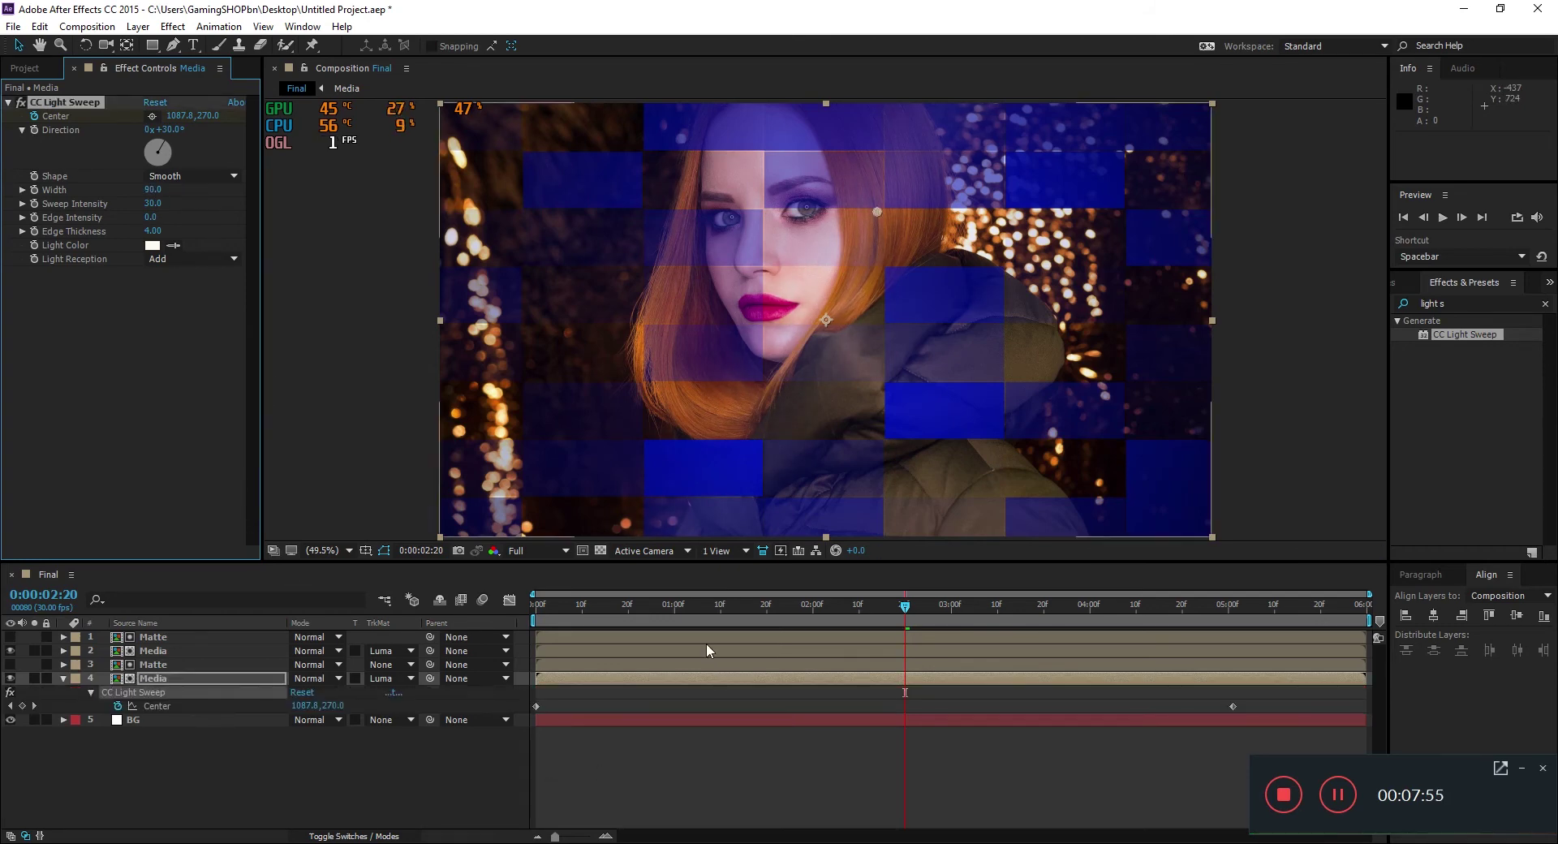
Play back the Final composition to check the softened, wider light sweep, and collapse the lower Media layer's properties
key("space")
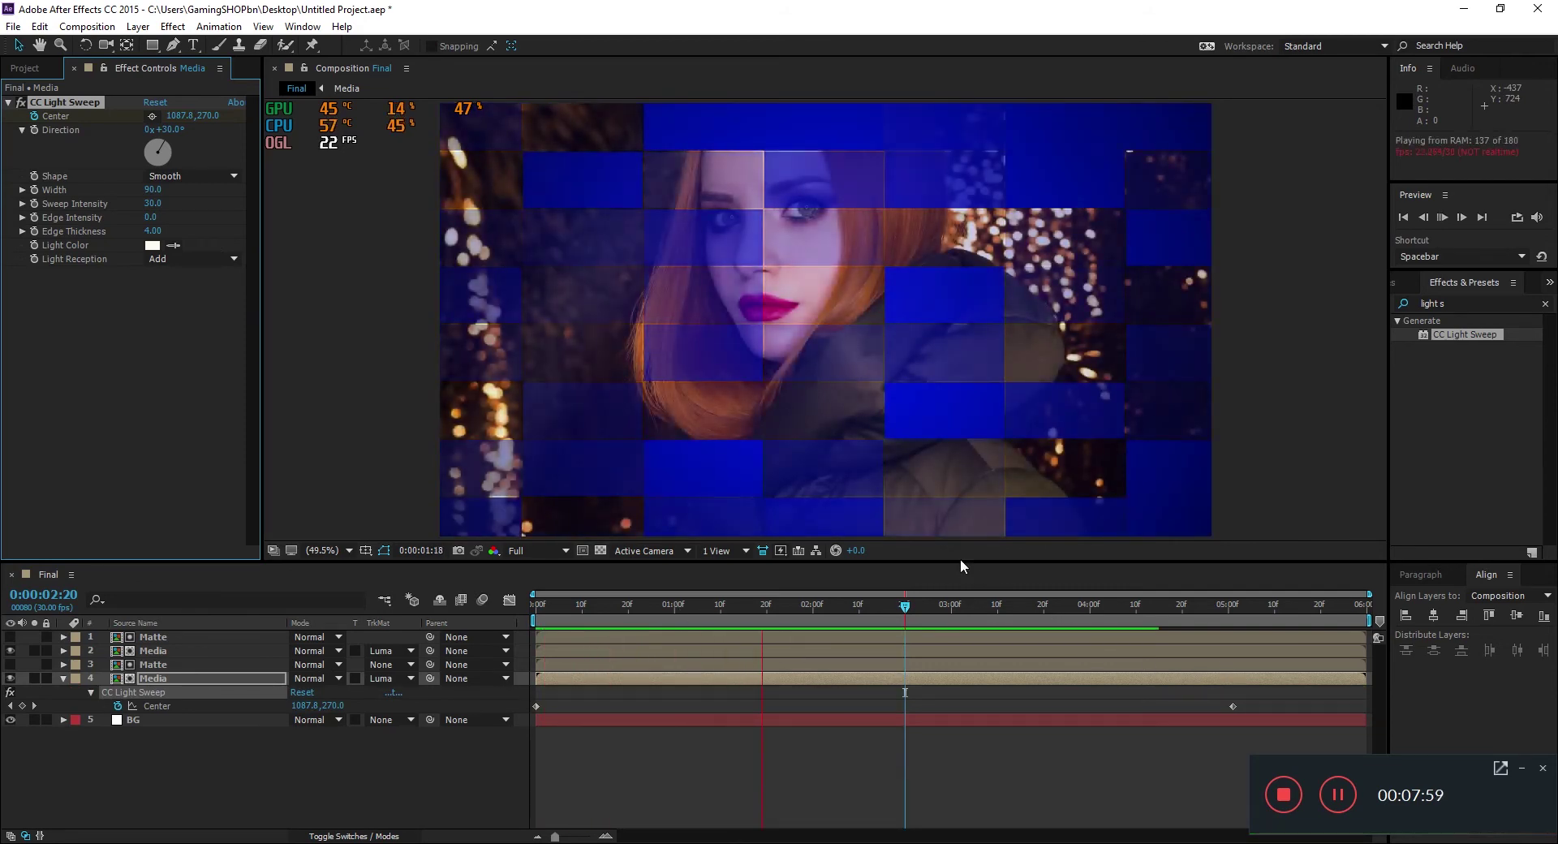
key("space")
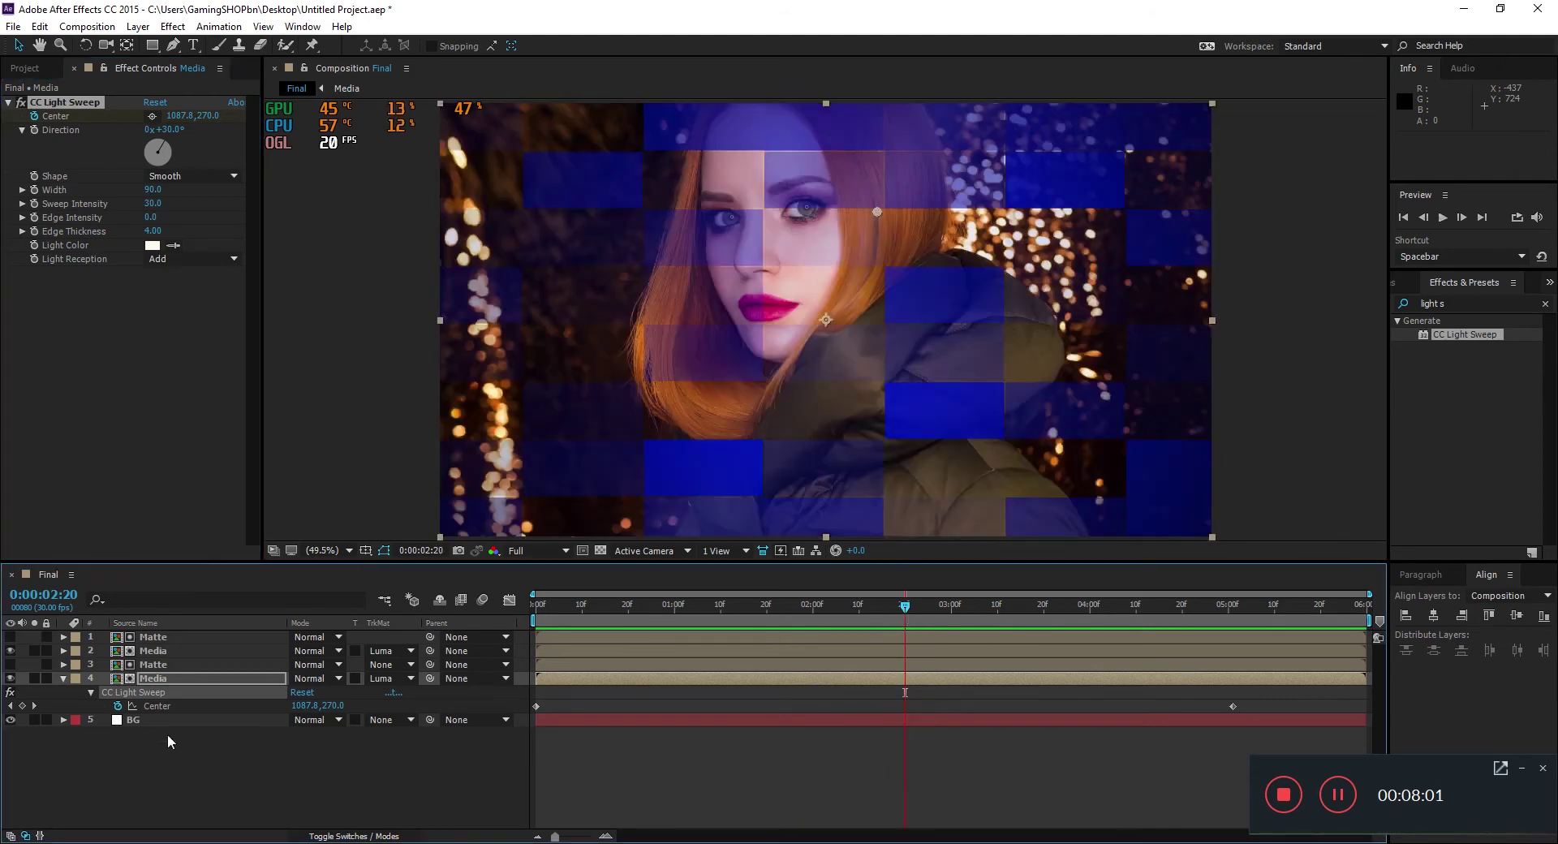
left_click(61, 678)
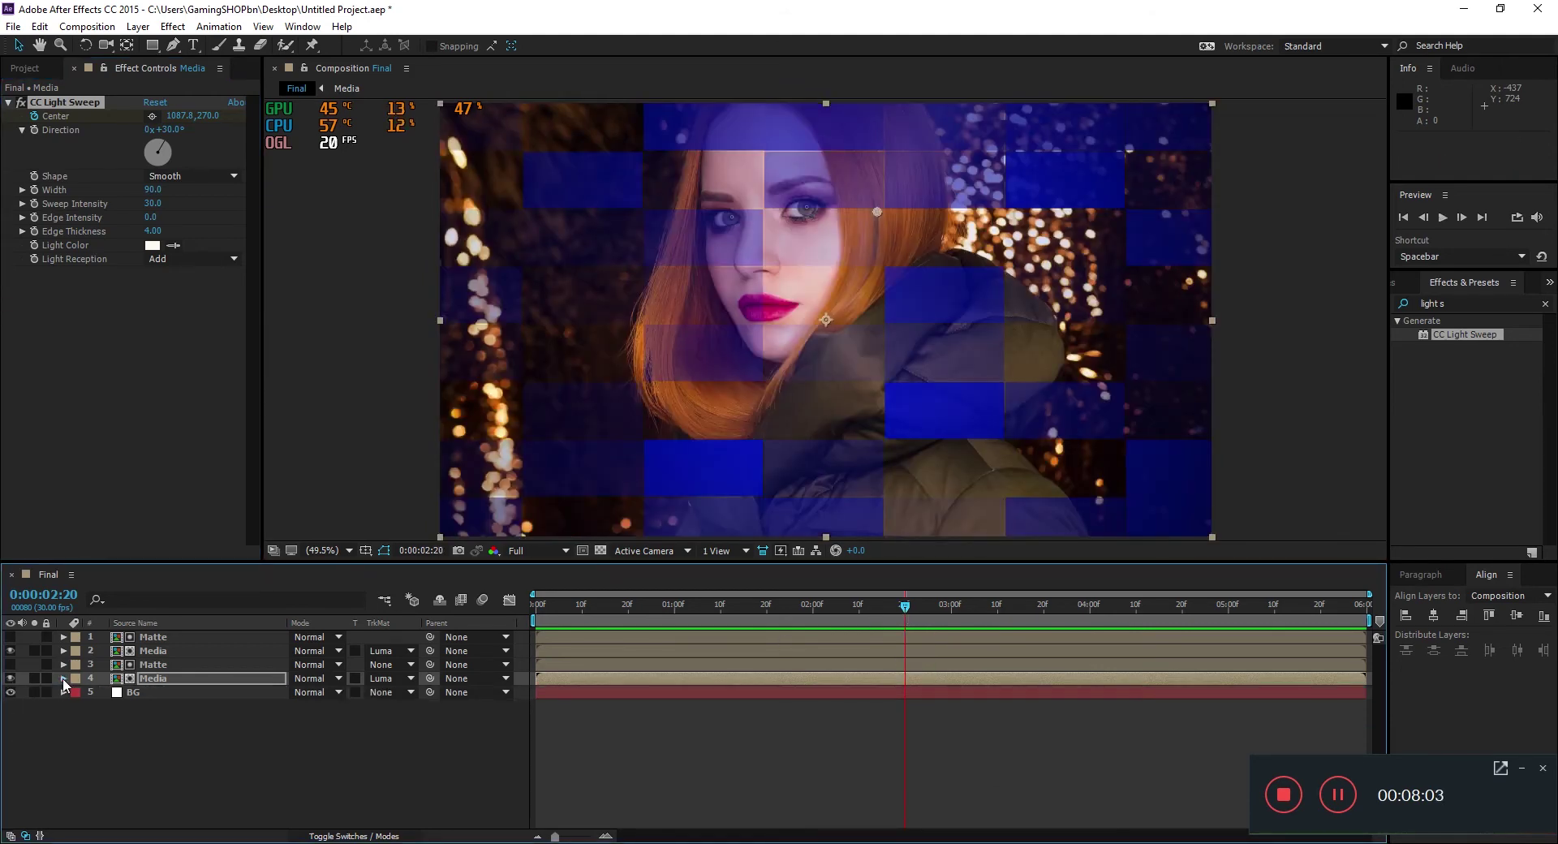
left_click(226, 727)
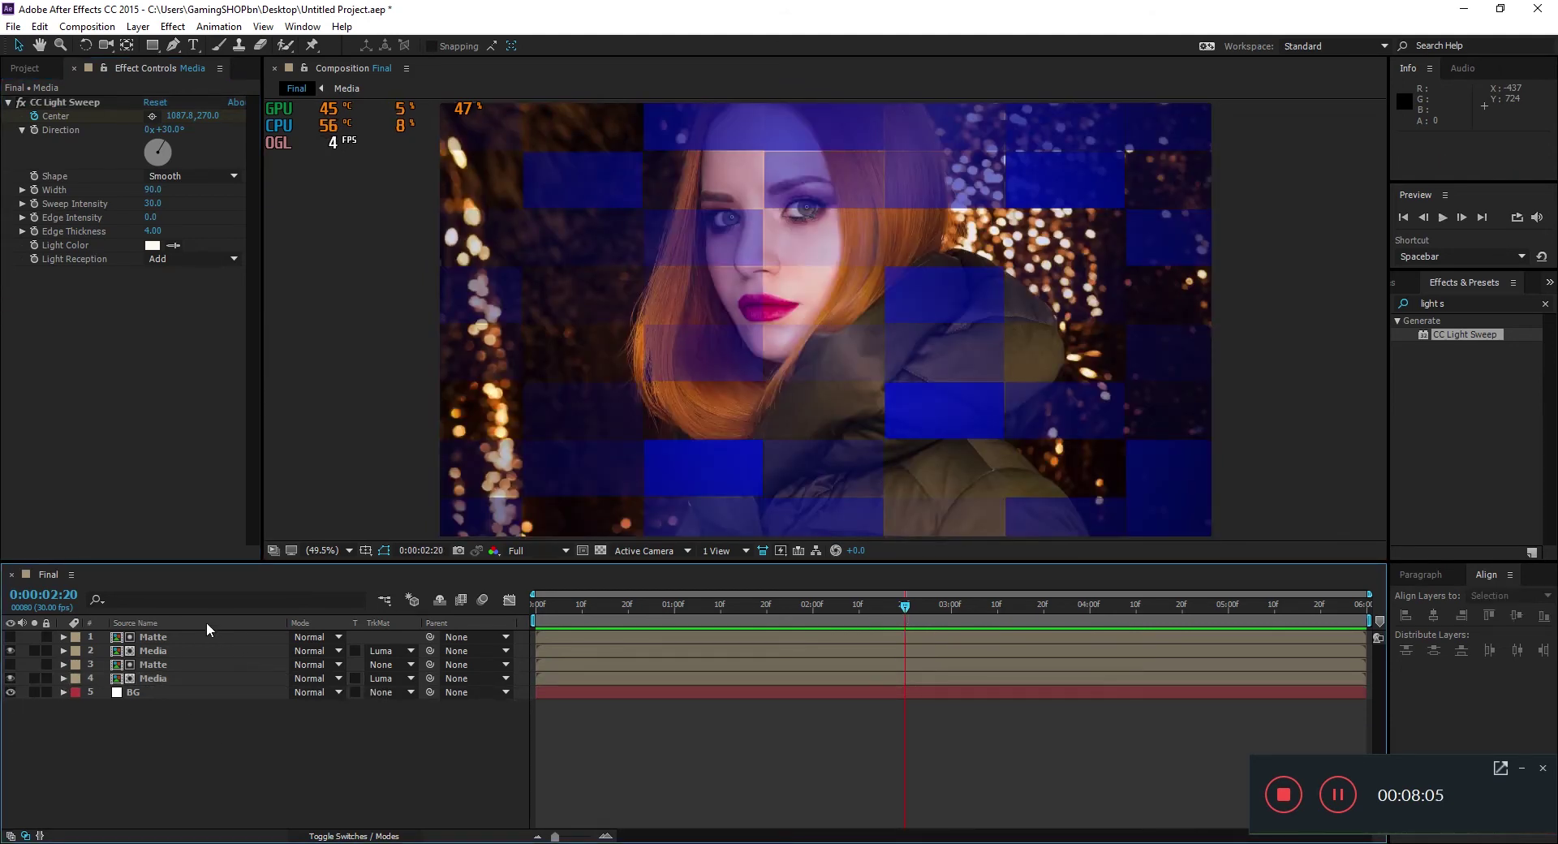
Animate the noise Evolution with the expression time*100 in the Fractal Noise composition nested inside Matte
double_click(151, 664)
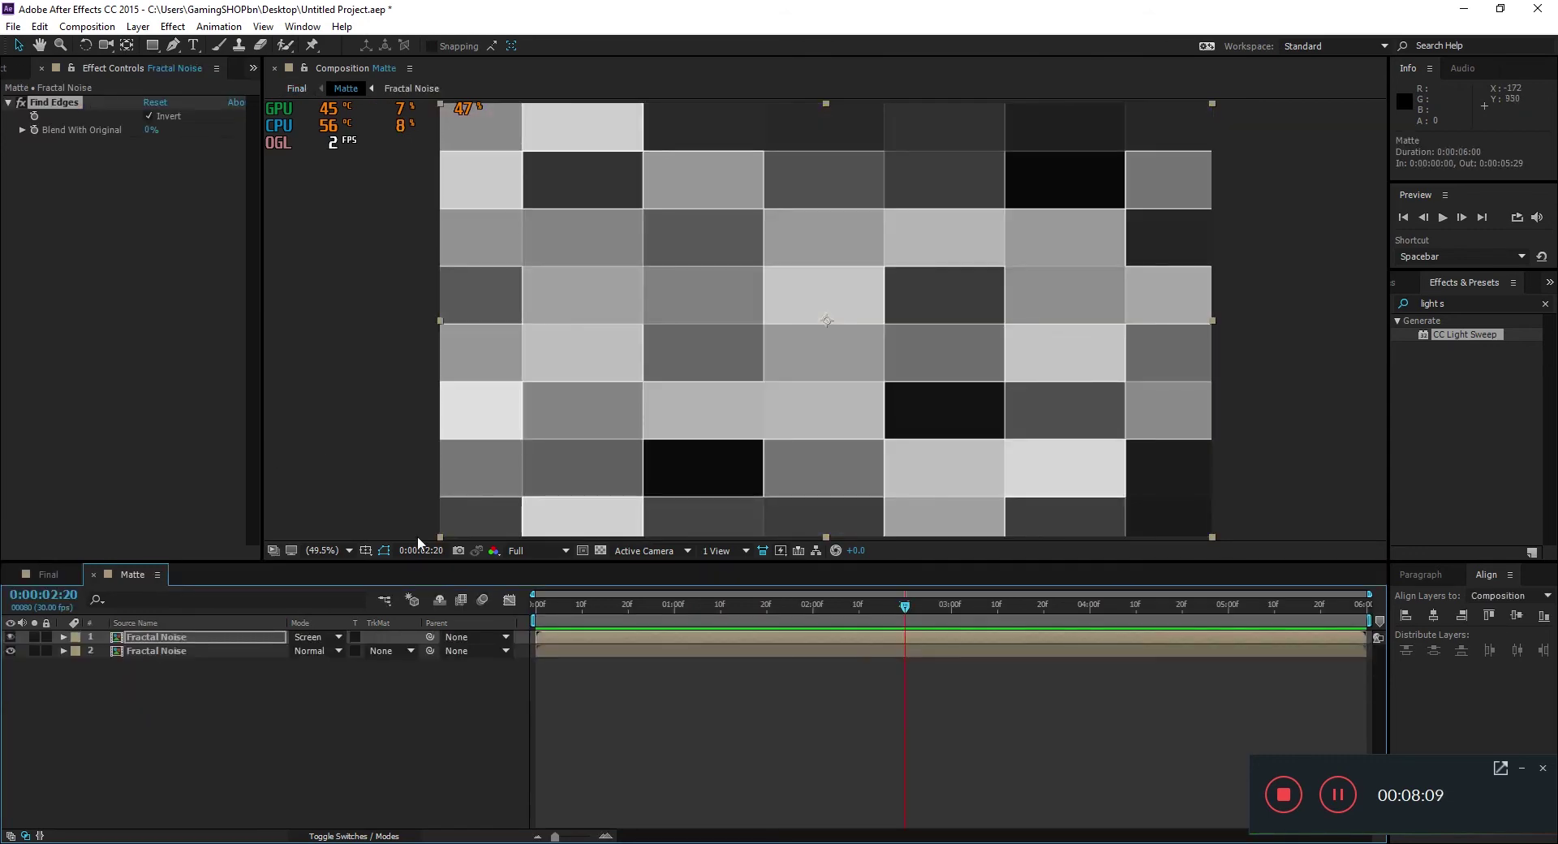
double_click(159, 641)
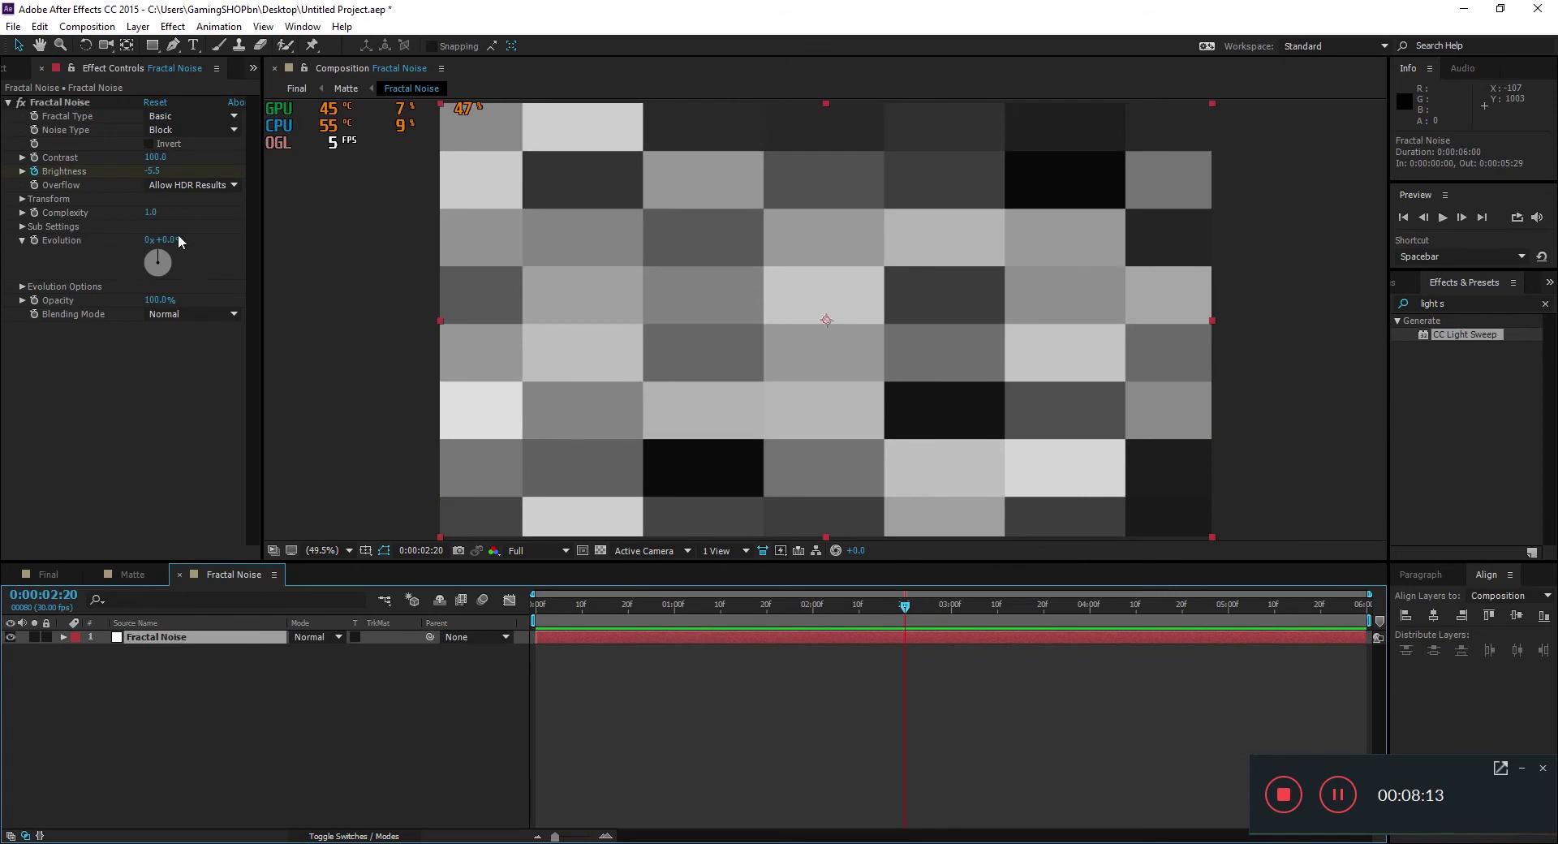
left_click(33, 241, "alt")
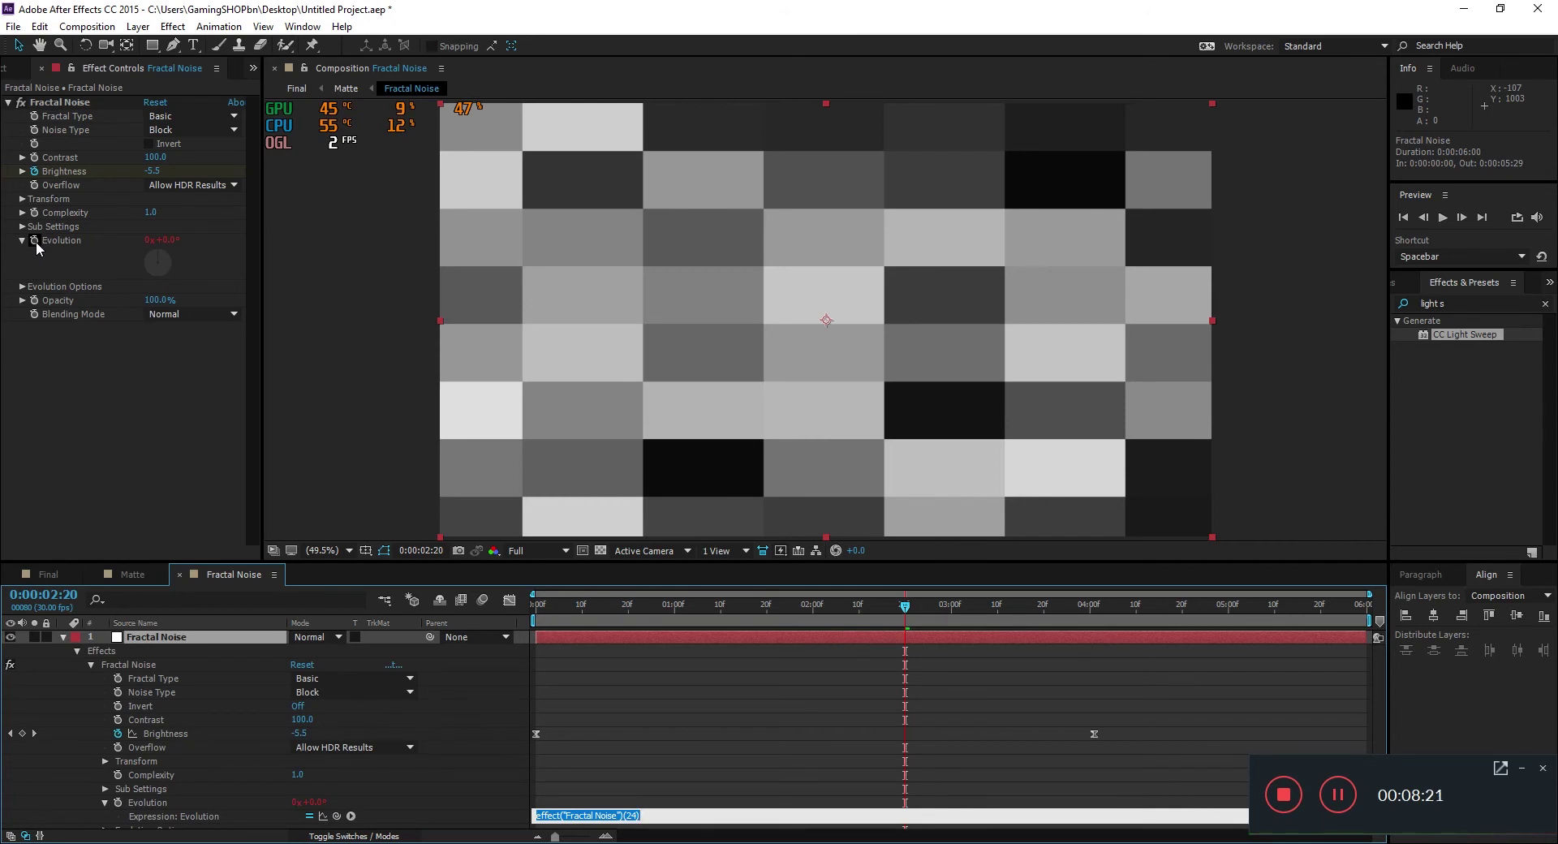
type("time*100")
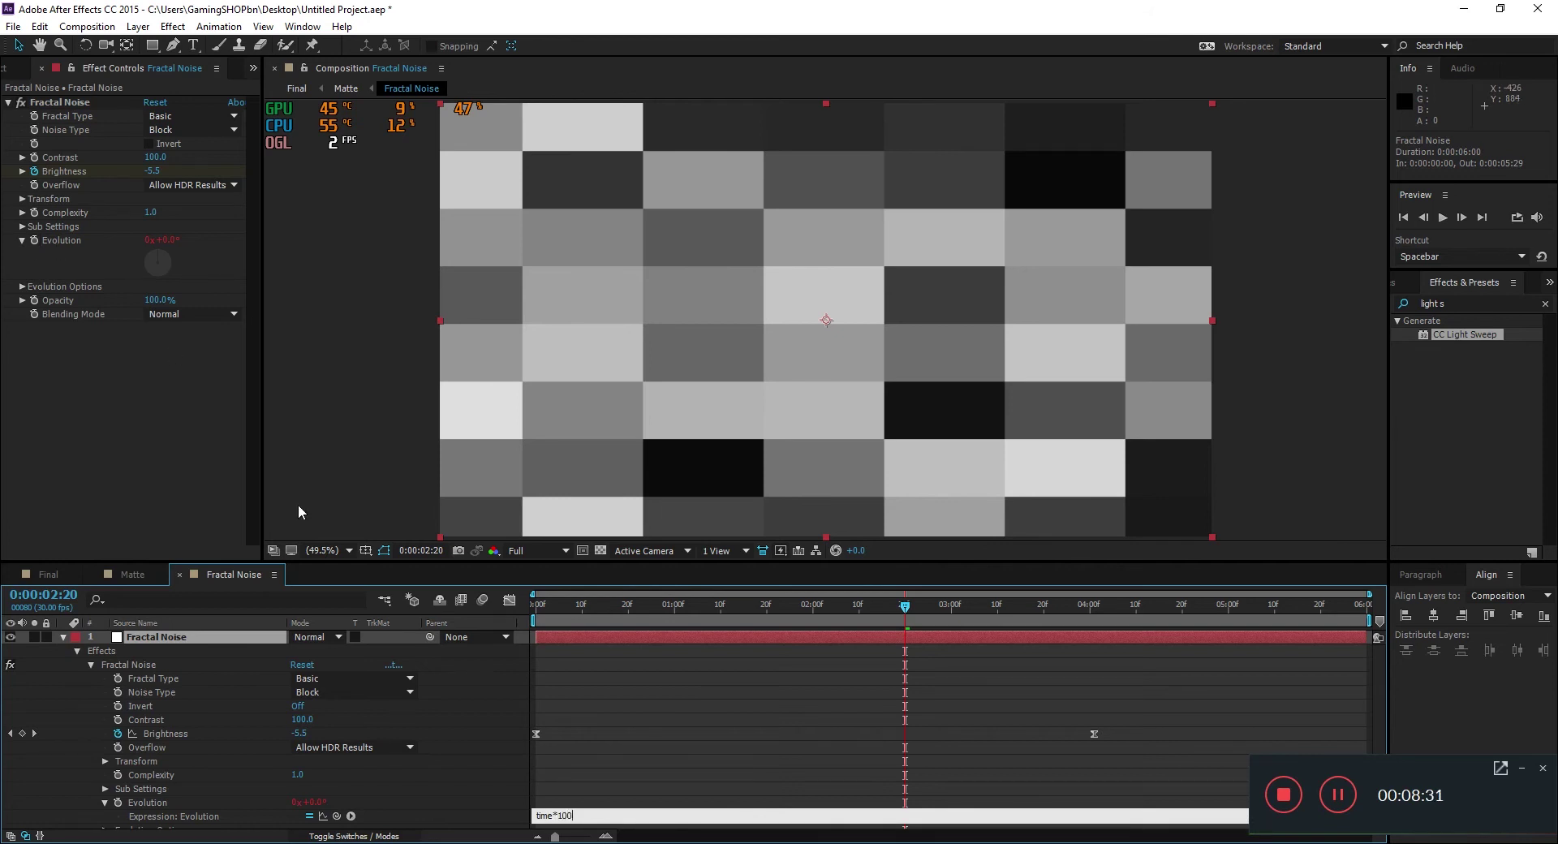
left_click(61, 717)
left_click(63, 636)
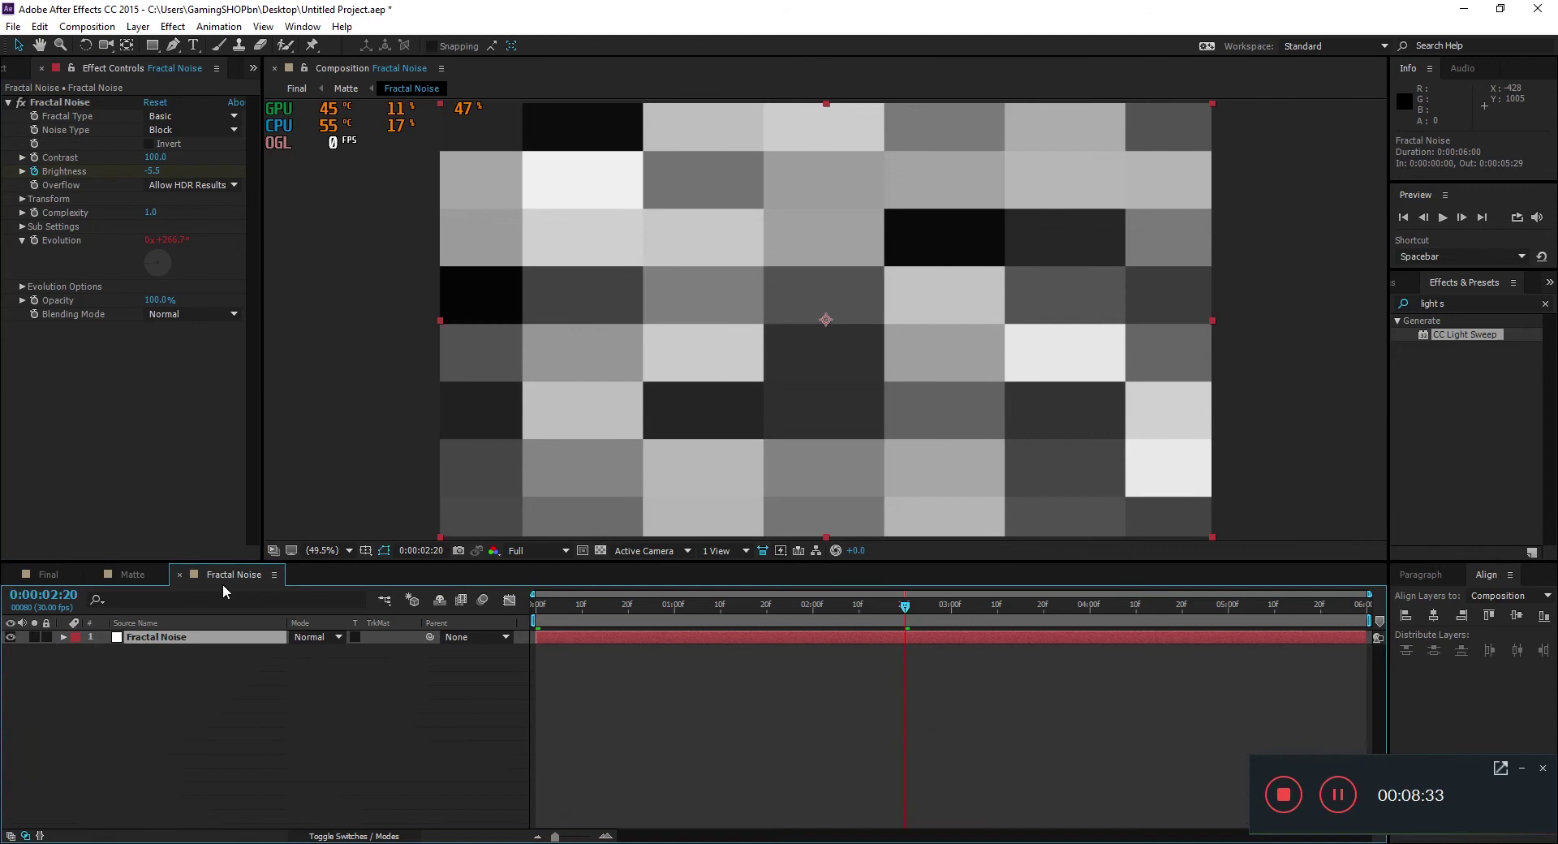
Close the Fractal Noise and Matte compositions and preview Final to check the evolving blocks over the image
left_click(179, 574)
left_click(93, 575)
left_click(198, 767)
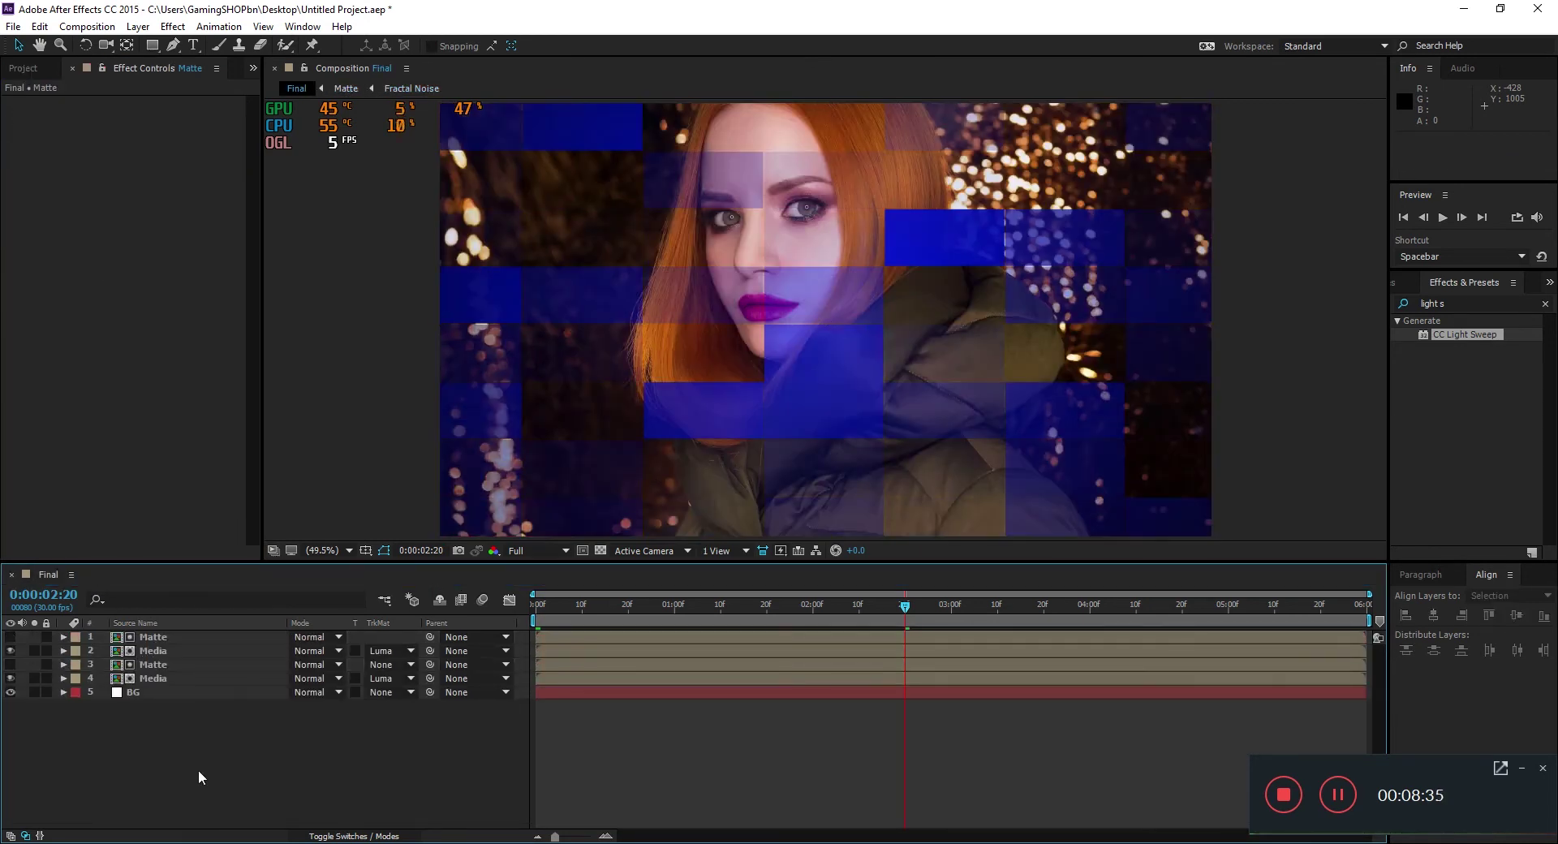
key("space")
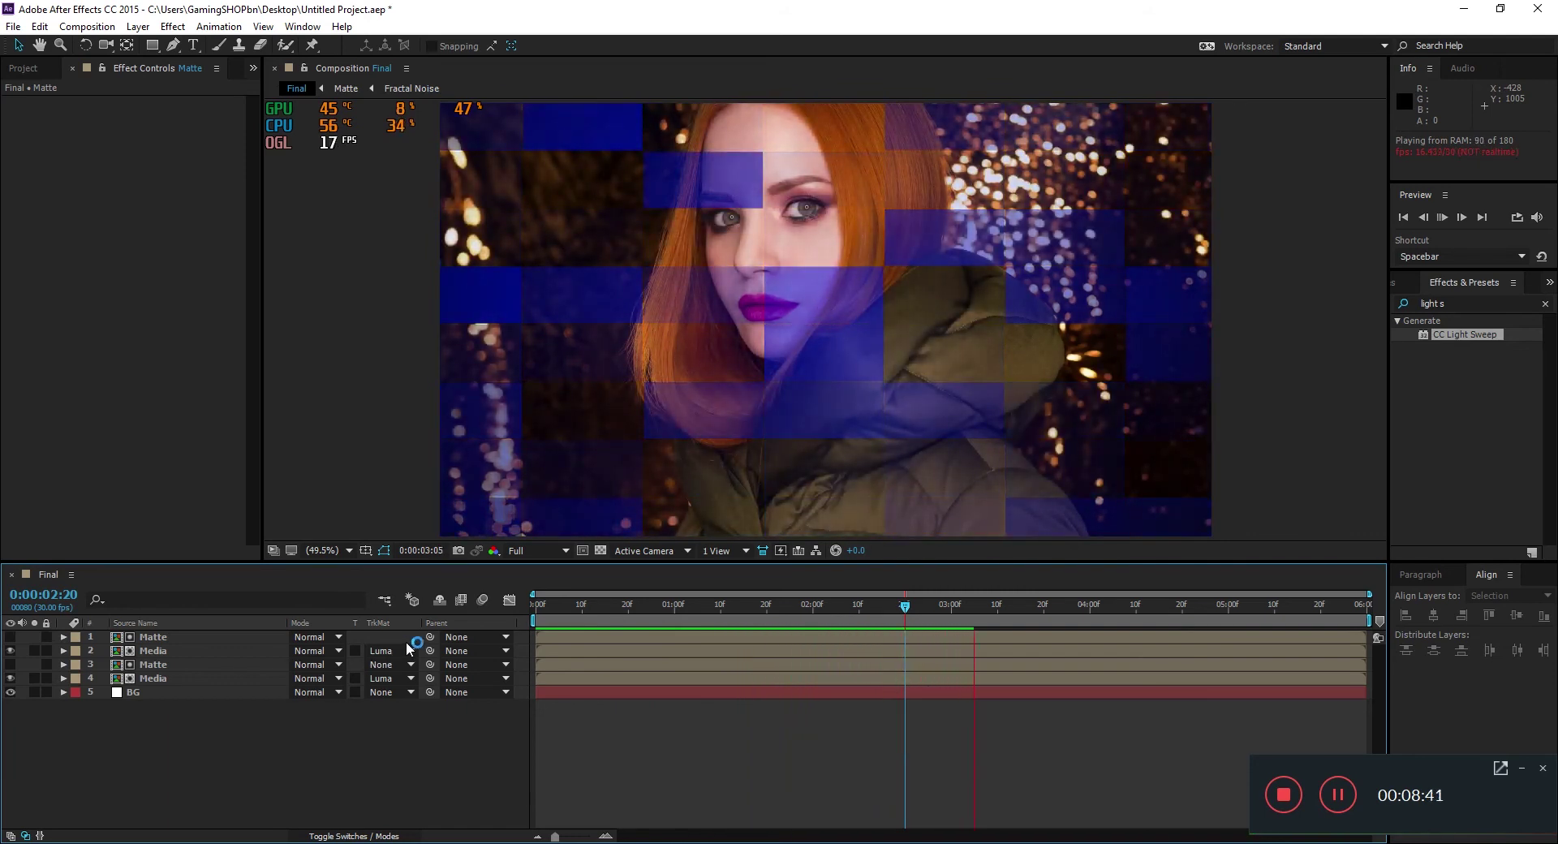
left_click_drag(571, 615, 895, 626)
left_click(73, 69)
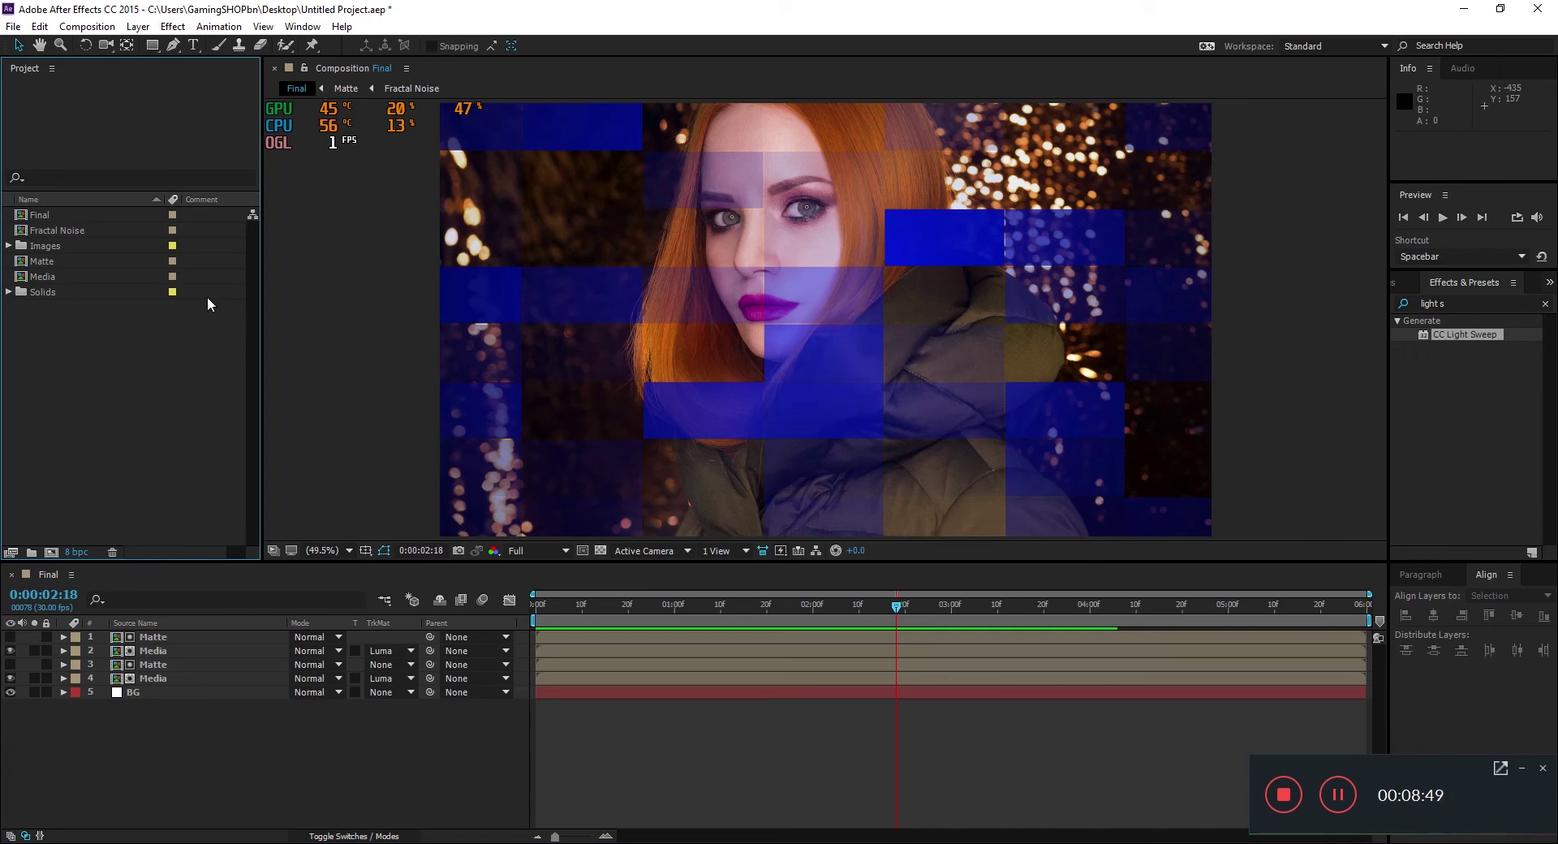
left_click(138, 26)
mouse_move(185, 30)
left_click(249, 706)
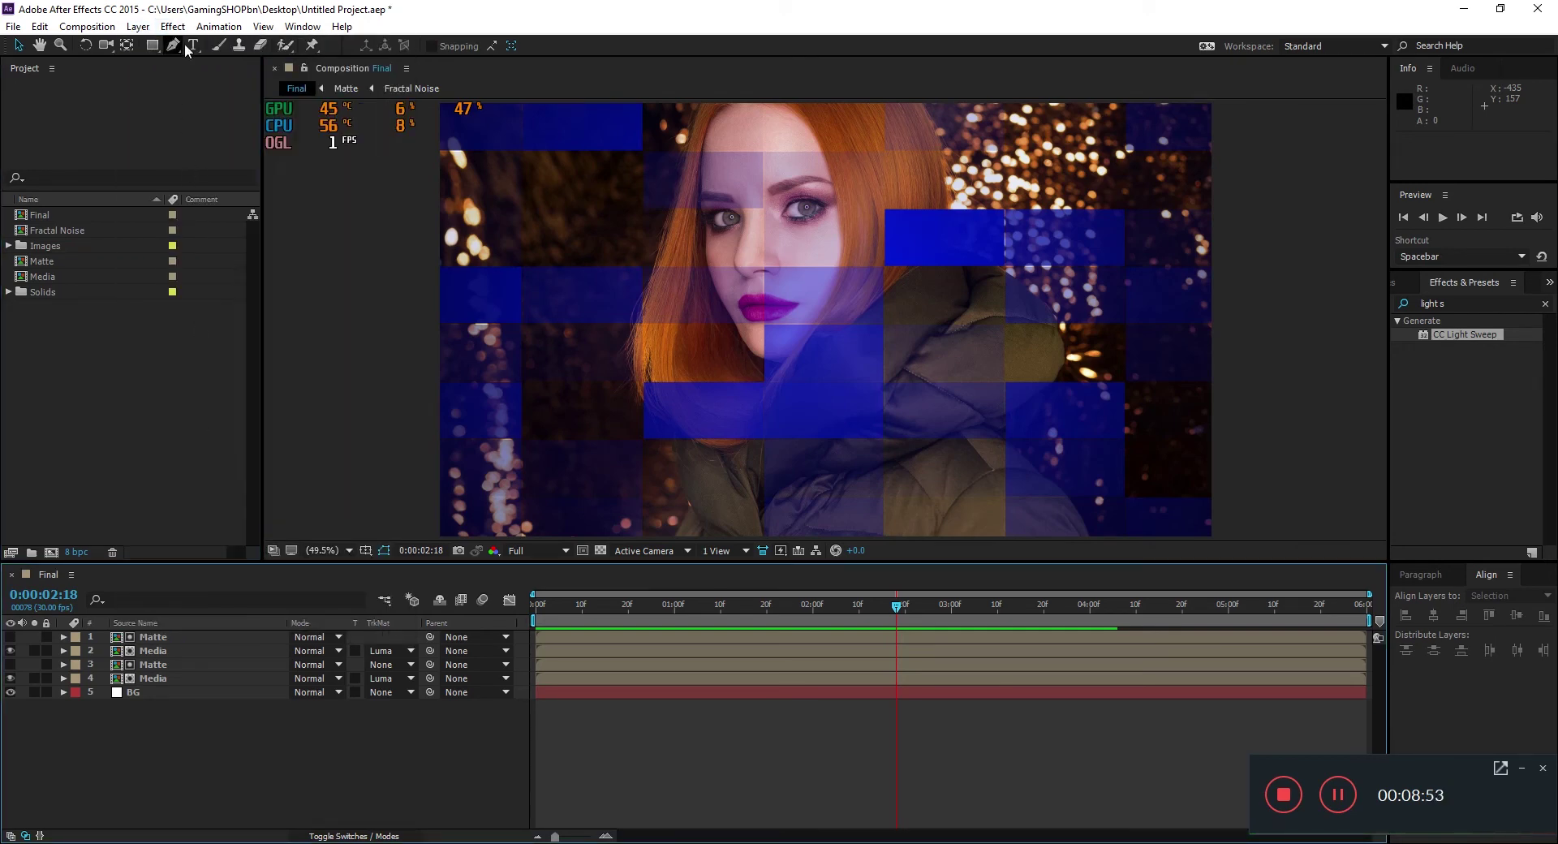
Create a white 1920 x 1080 solid named Color Correction at the top of the Final composition
left_click(138, 26)
mouse_move(339, 47)
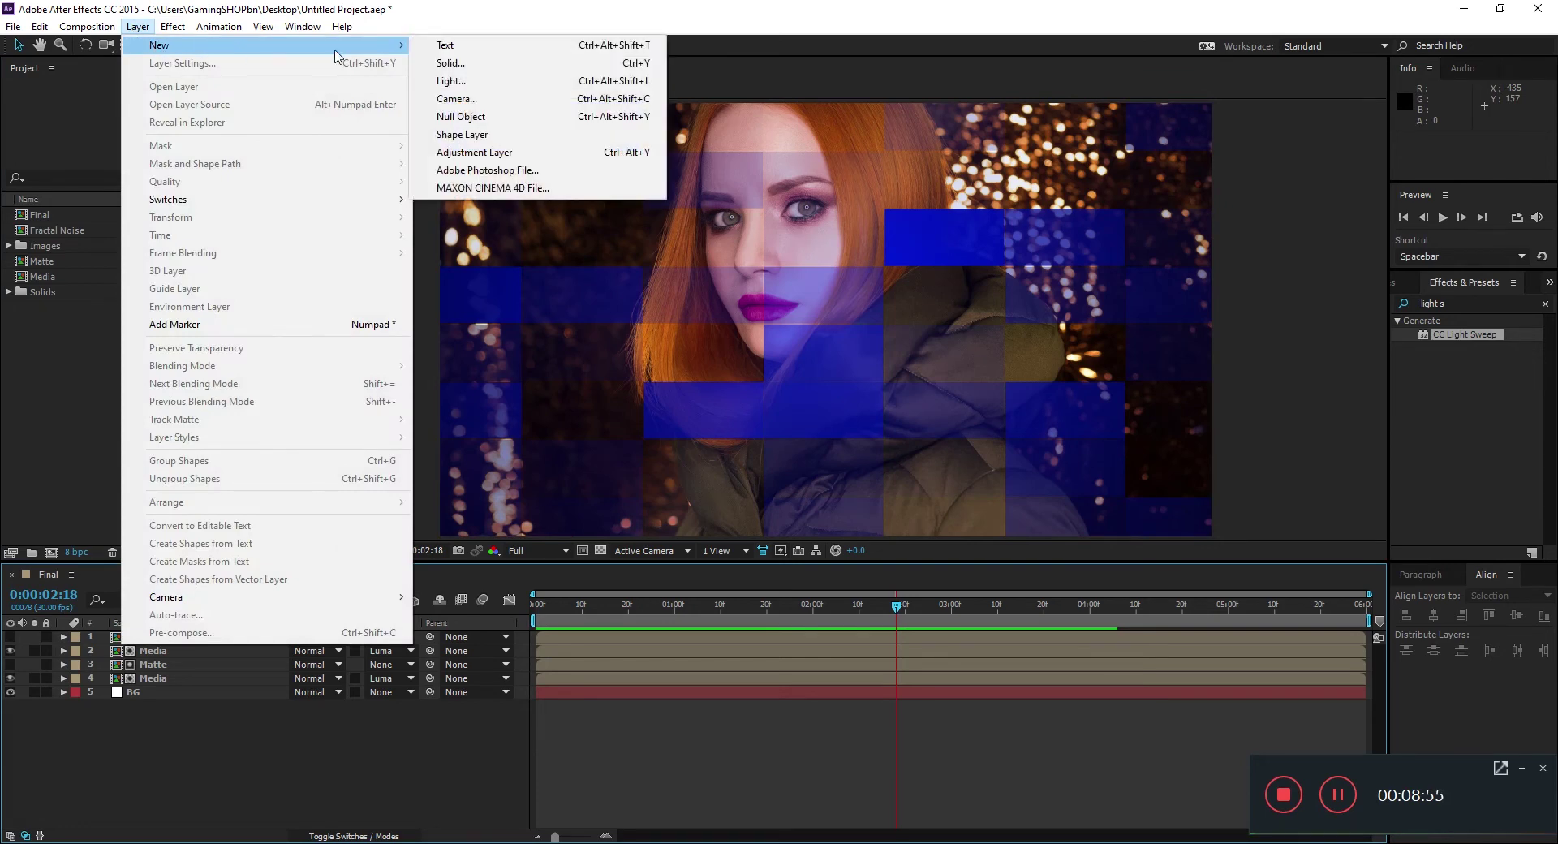
left_click(499, 63)
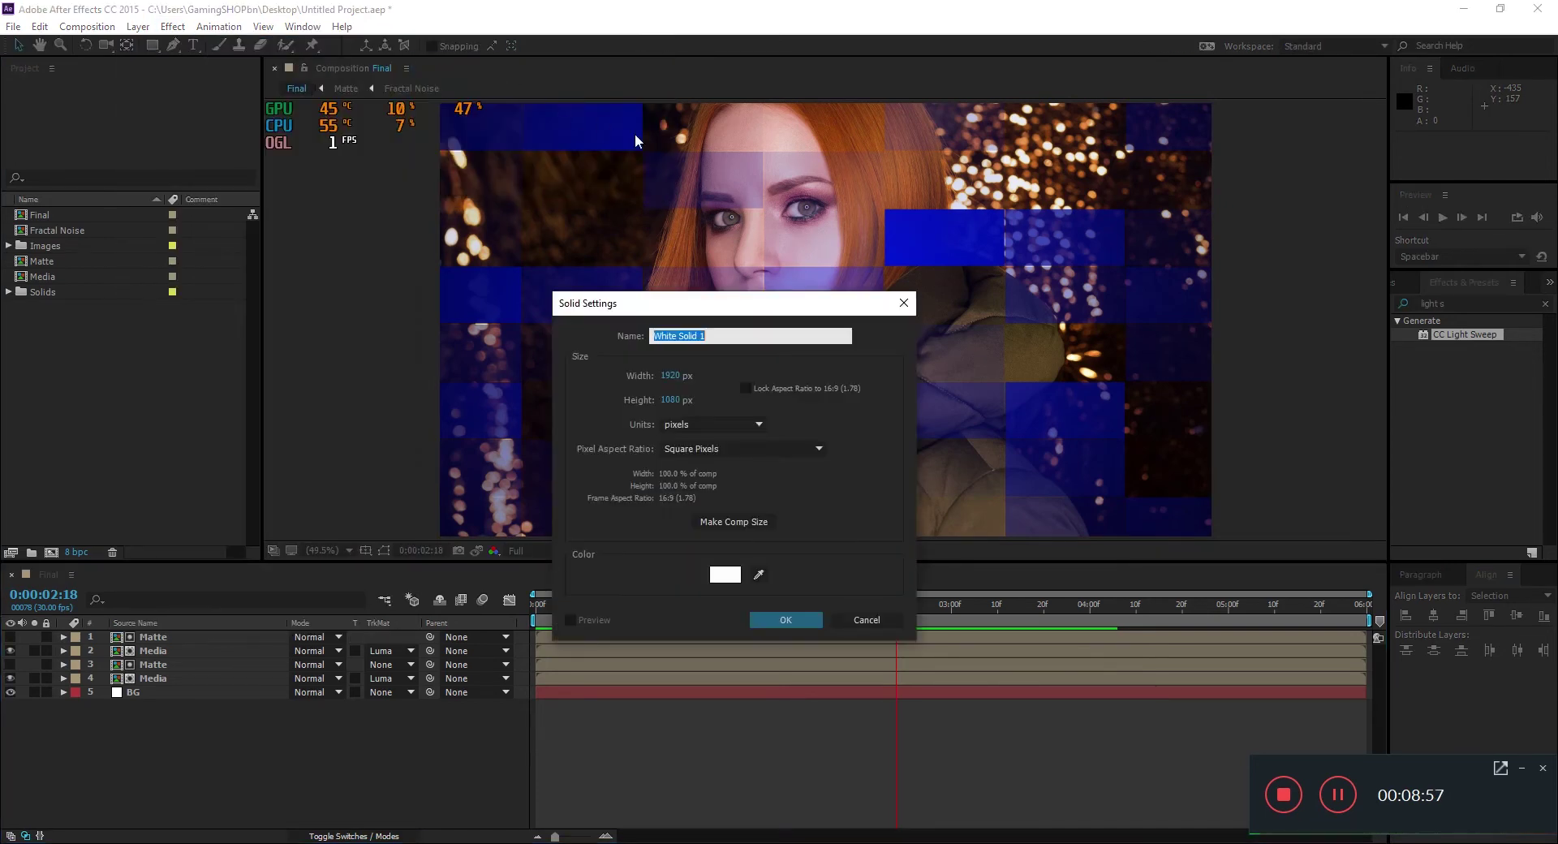
type("Color Correction")
key("Return")
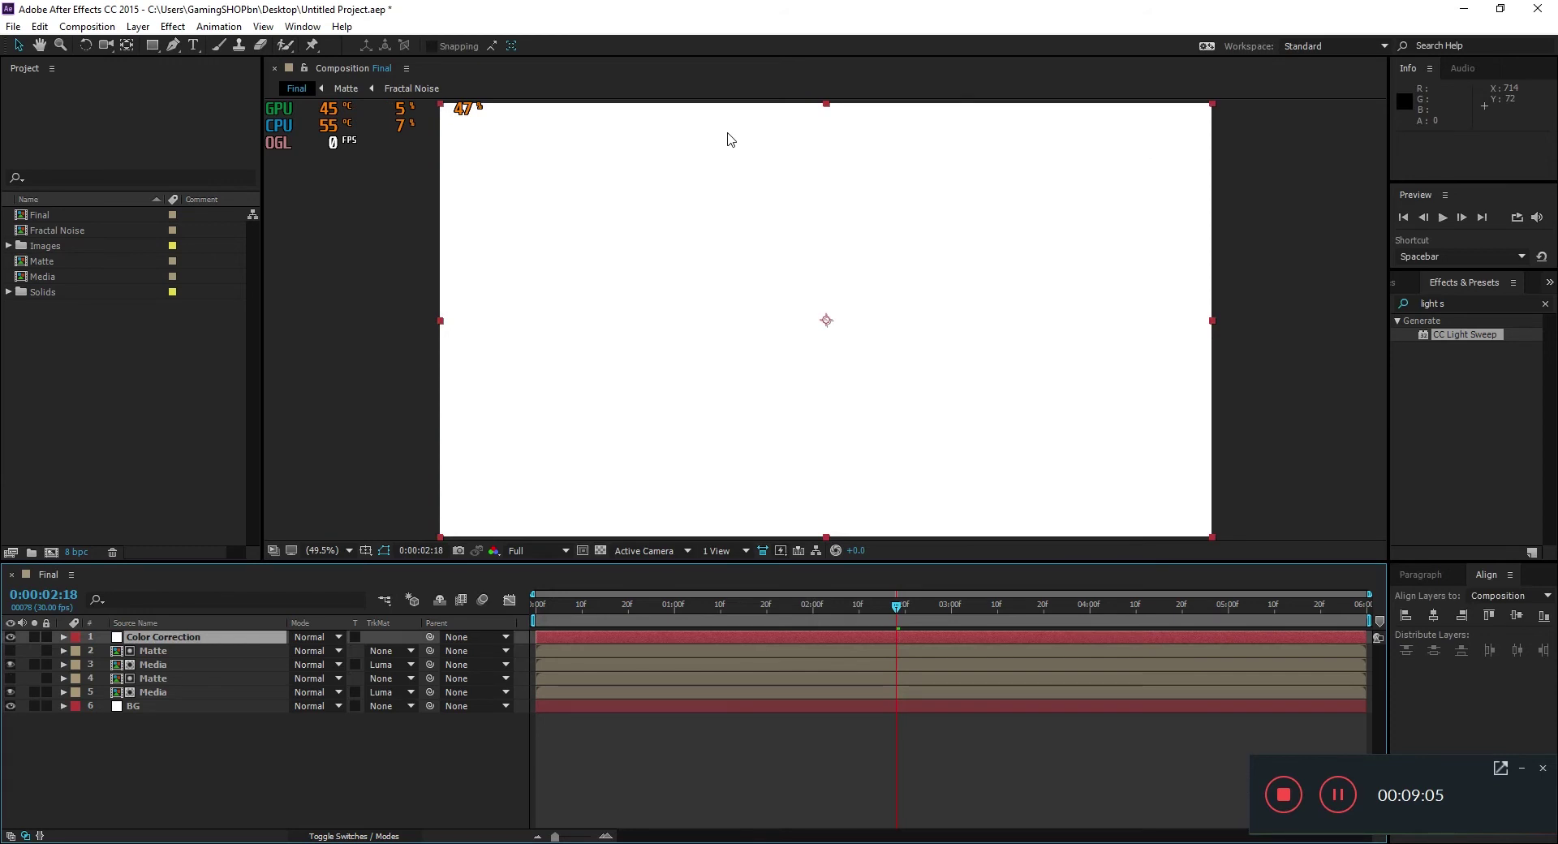
Apply the Fill effect to the Color Correction layer and set the layer's blending mode to Overlay
left_click(1464, 302)
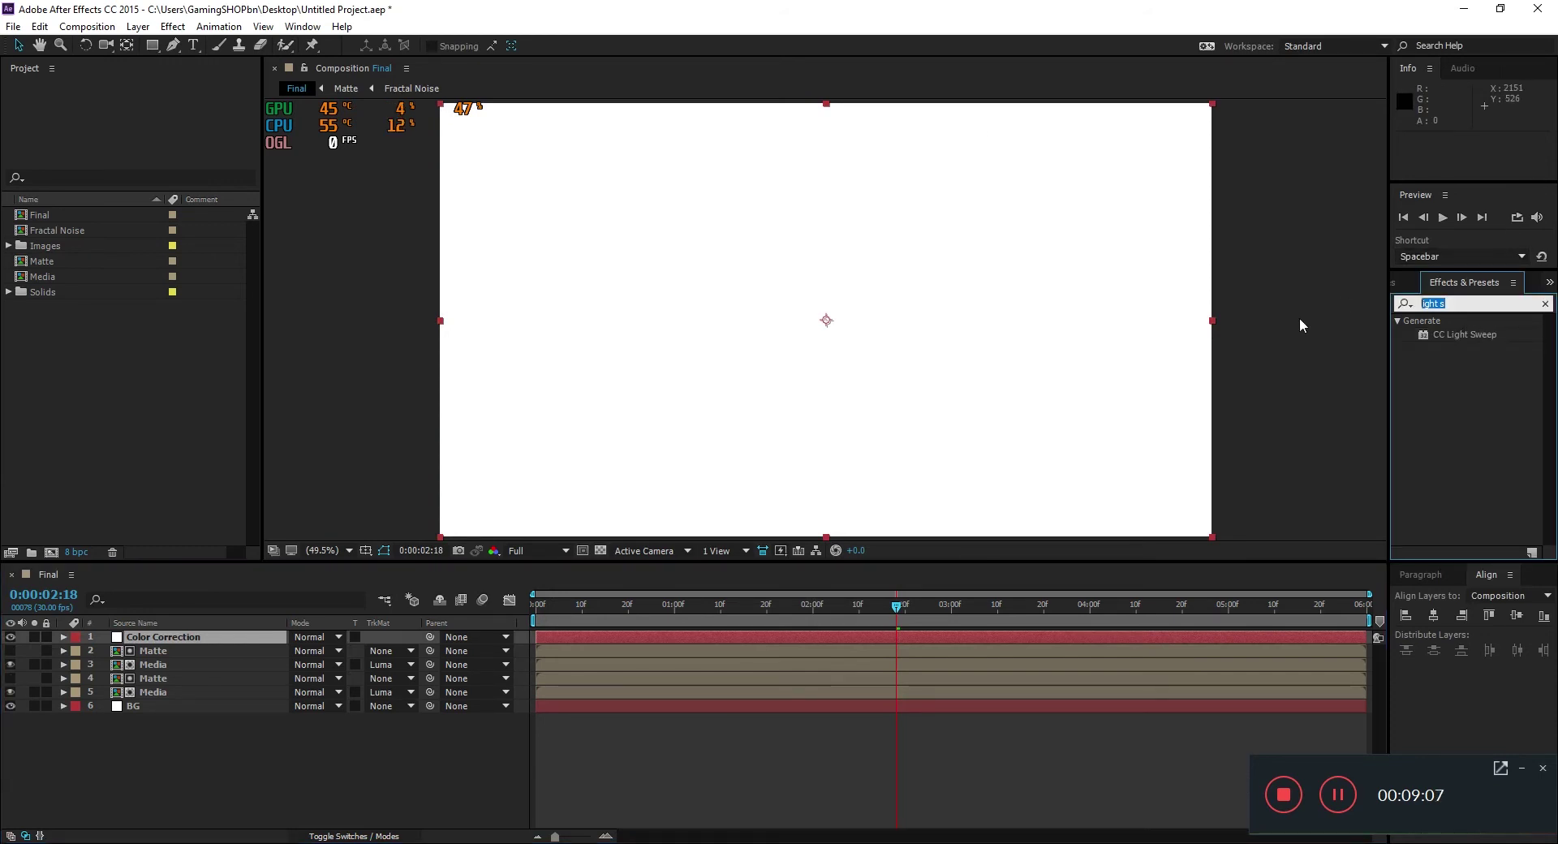
key("BackSpace")
type("fill")
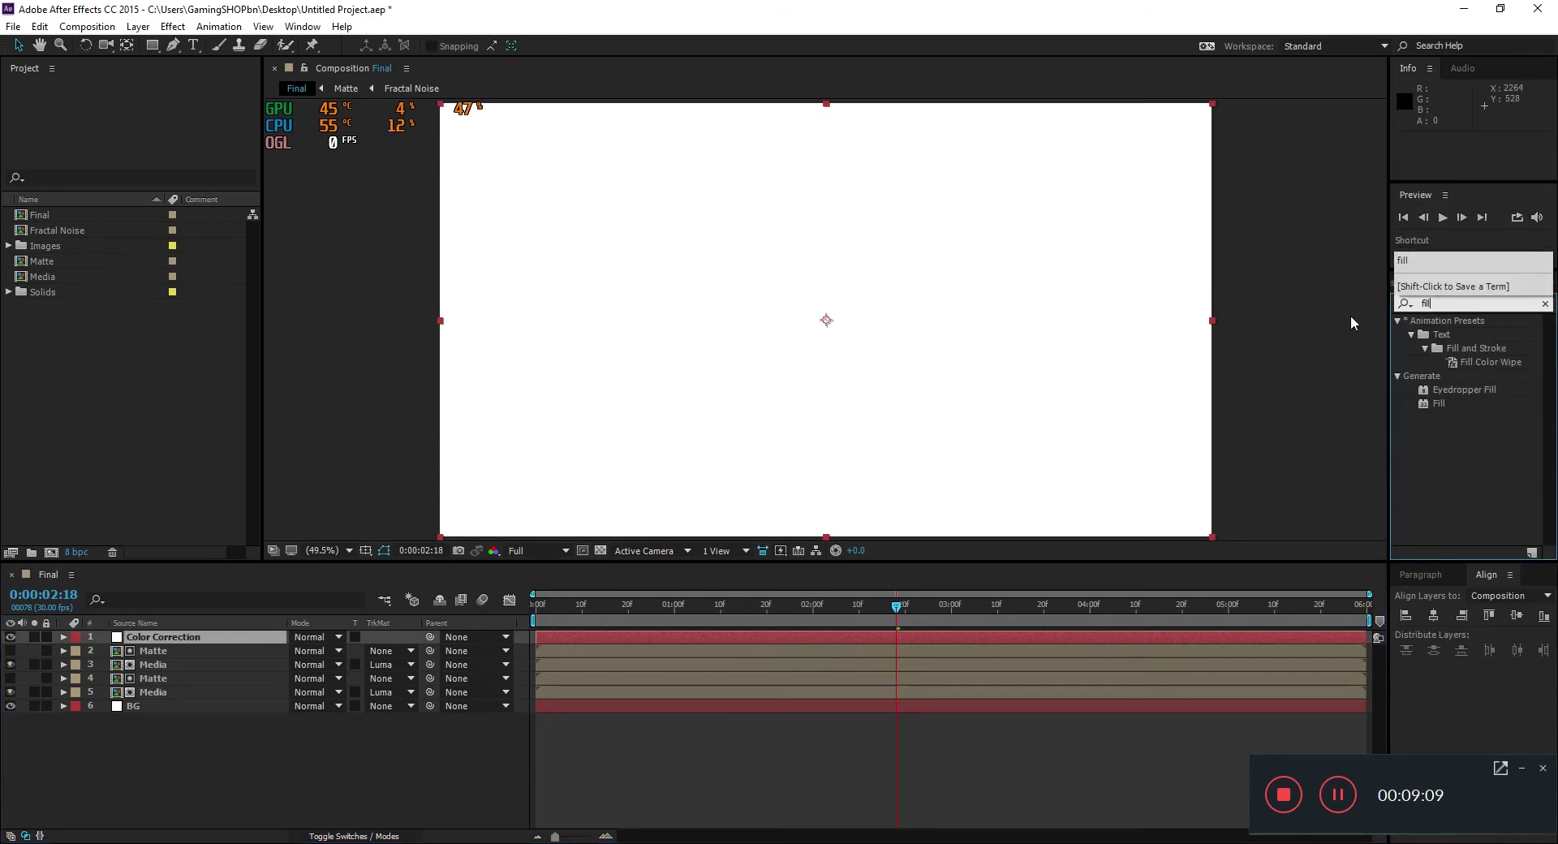
left_click_drag(1429, 404, 148, 641)
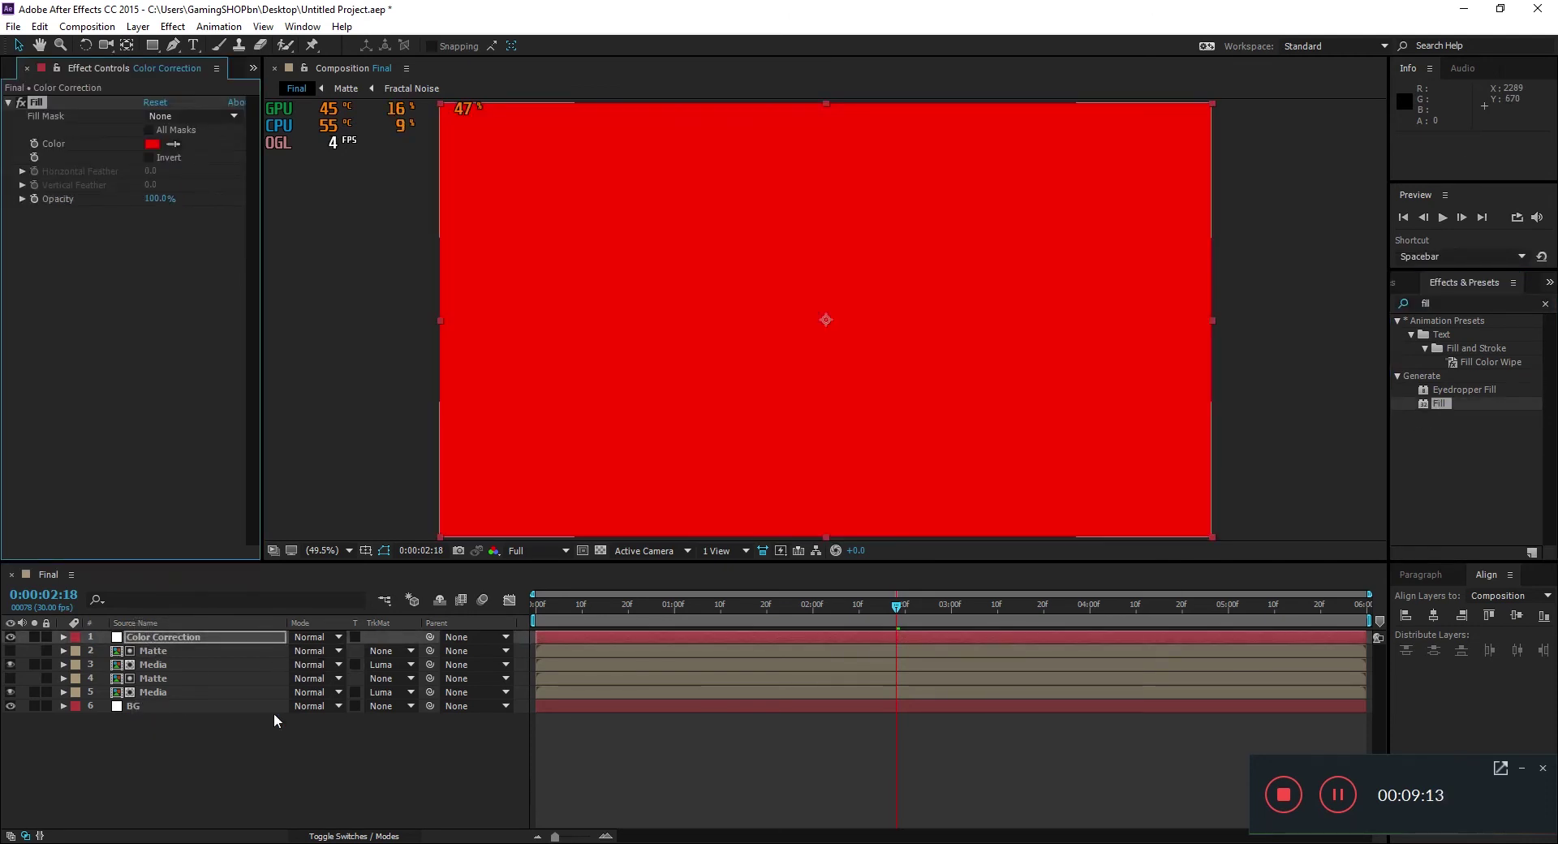
left_click(317, 641)
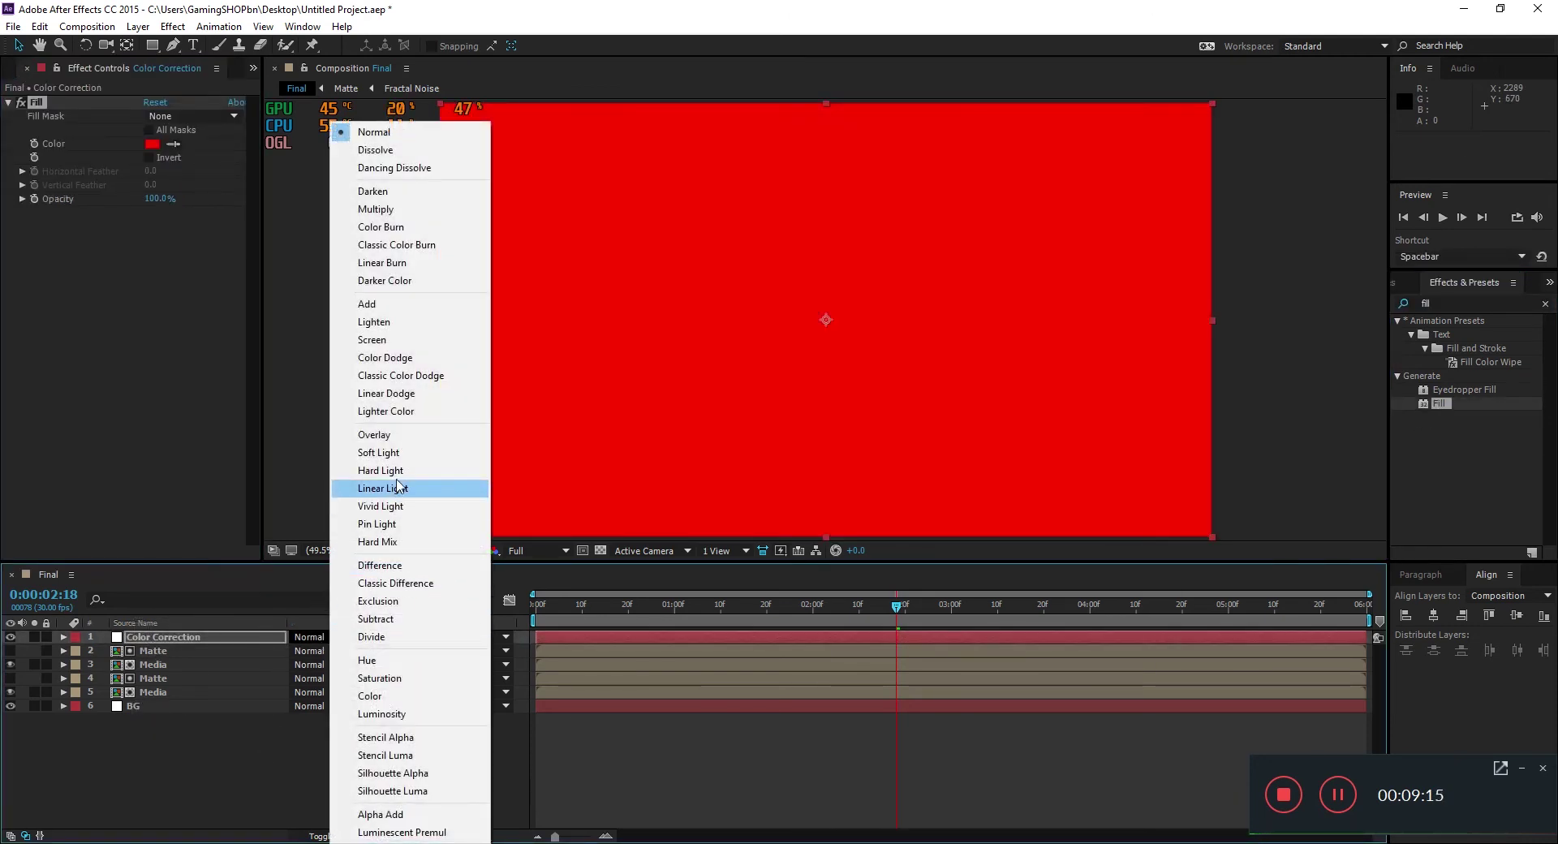
left_click(398, 435)
Change the Color Correction layer's Fill color to a dark red, judging it on the image at 0:00:01:23
left_click_drag(532, 615, 781, 622)
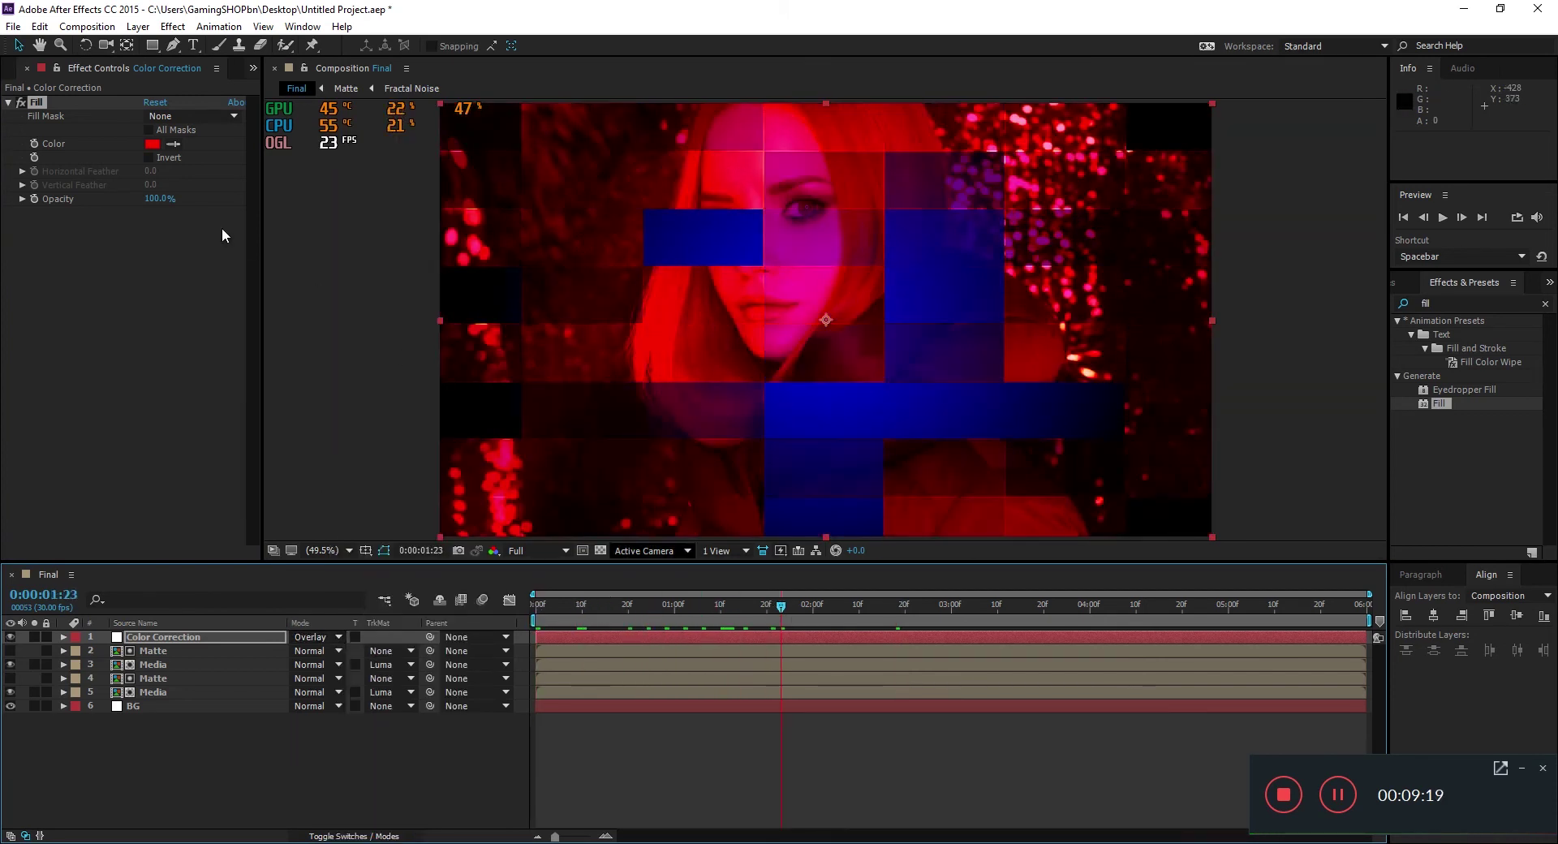
left_click(152, 143)
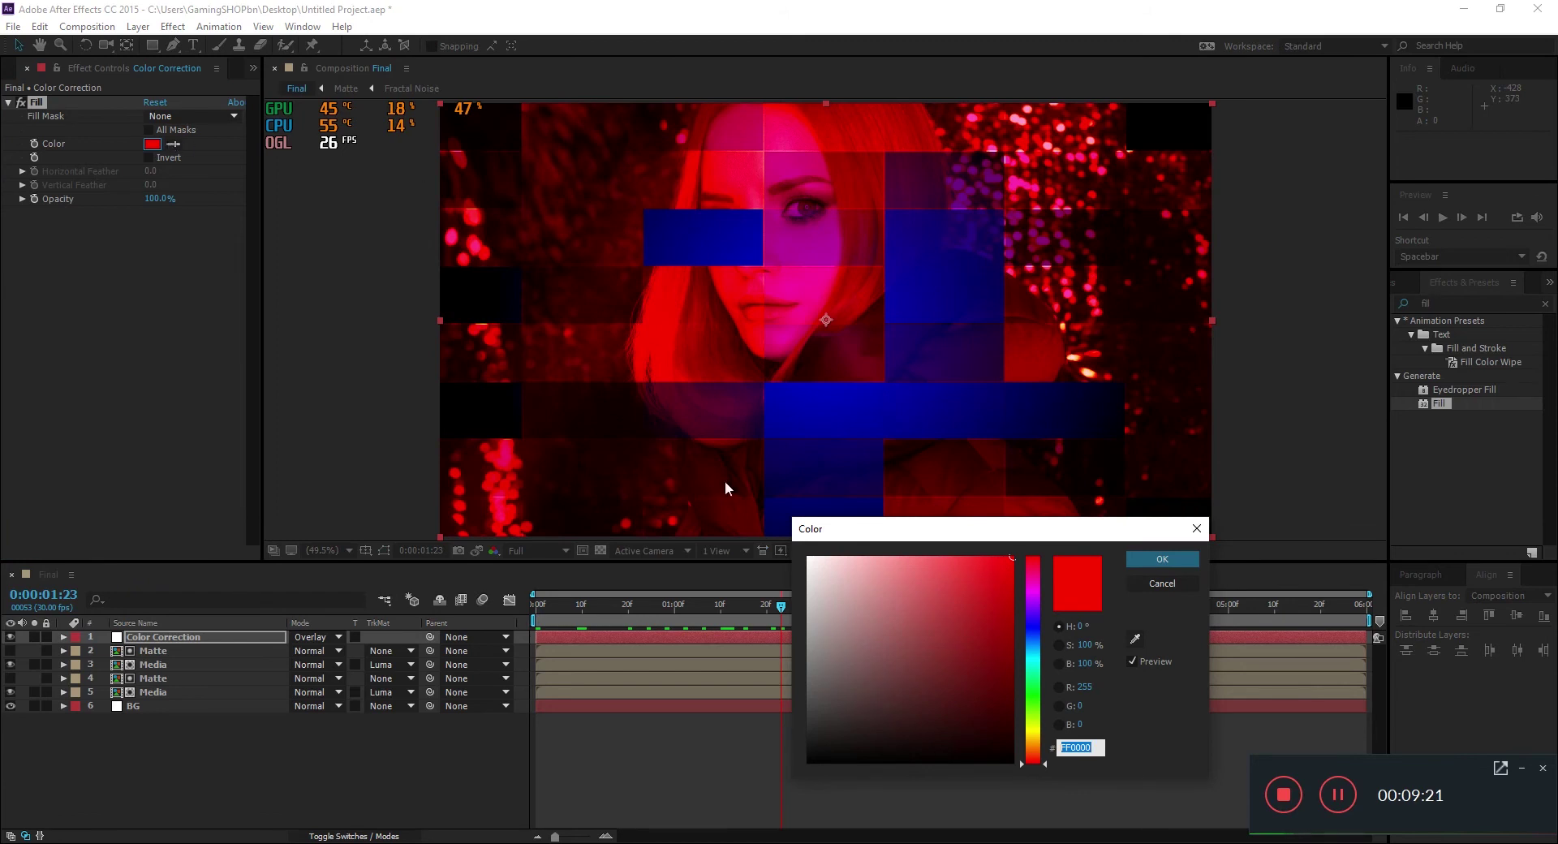
mouse_move(1011, 580)
left_mouse_down()
mouse_move(1019, 671)
mouse_move(1014, 649)
mouse_move(970, 647)
mouse_move(1017, 632)
left_mouse_up()
left_click(1163, 561)
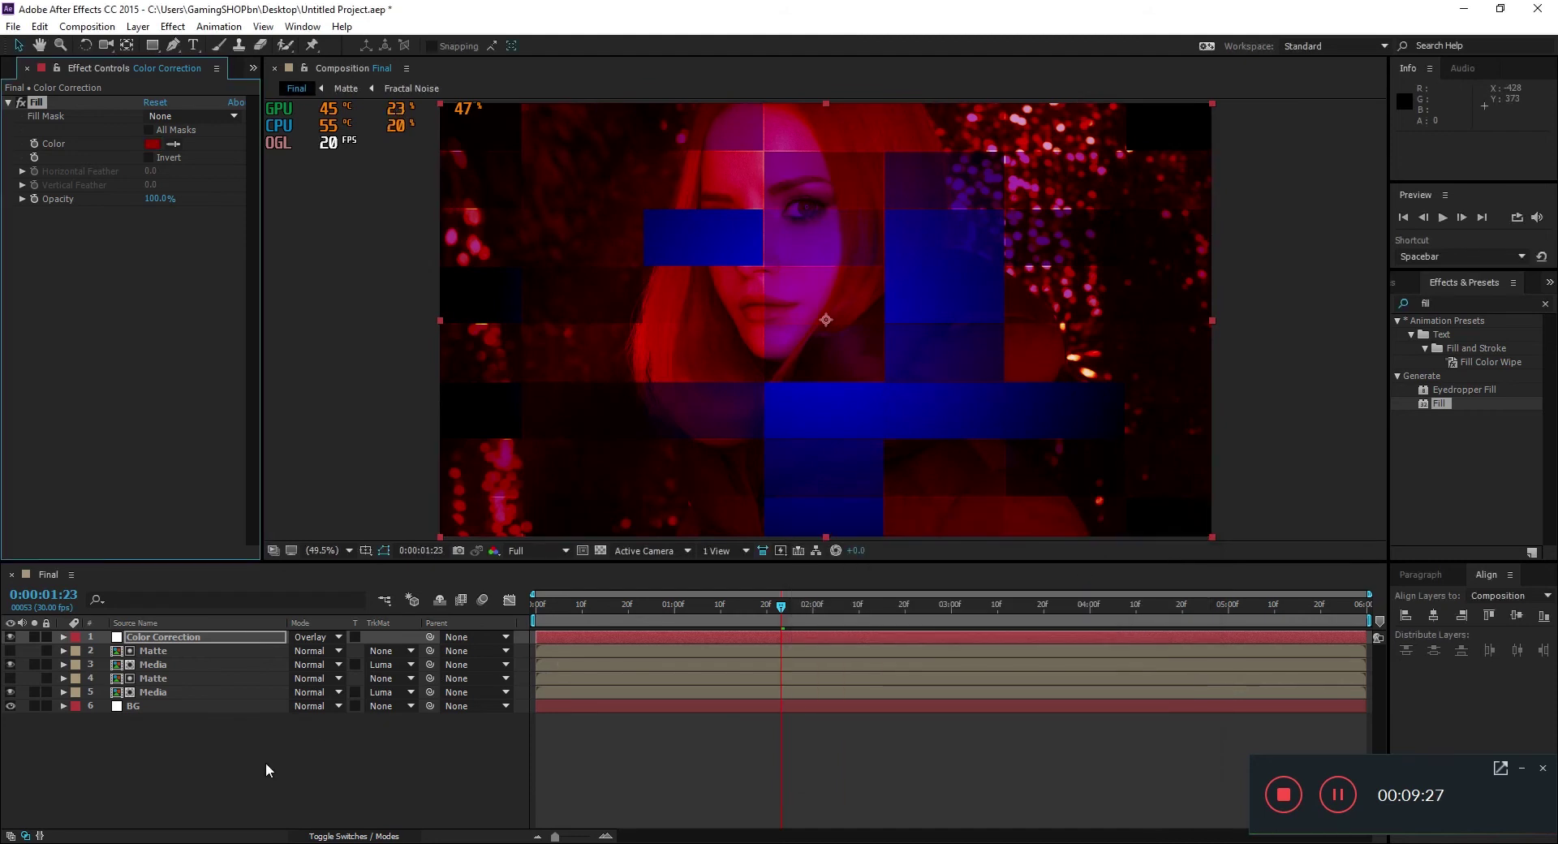
Set the Color Correction layer's Opacity to 50% and keyframe it at 0:00:04:00
left_click_drag(781, 610, 1089, 614)
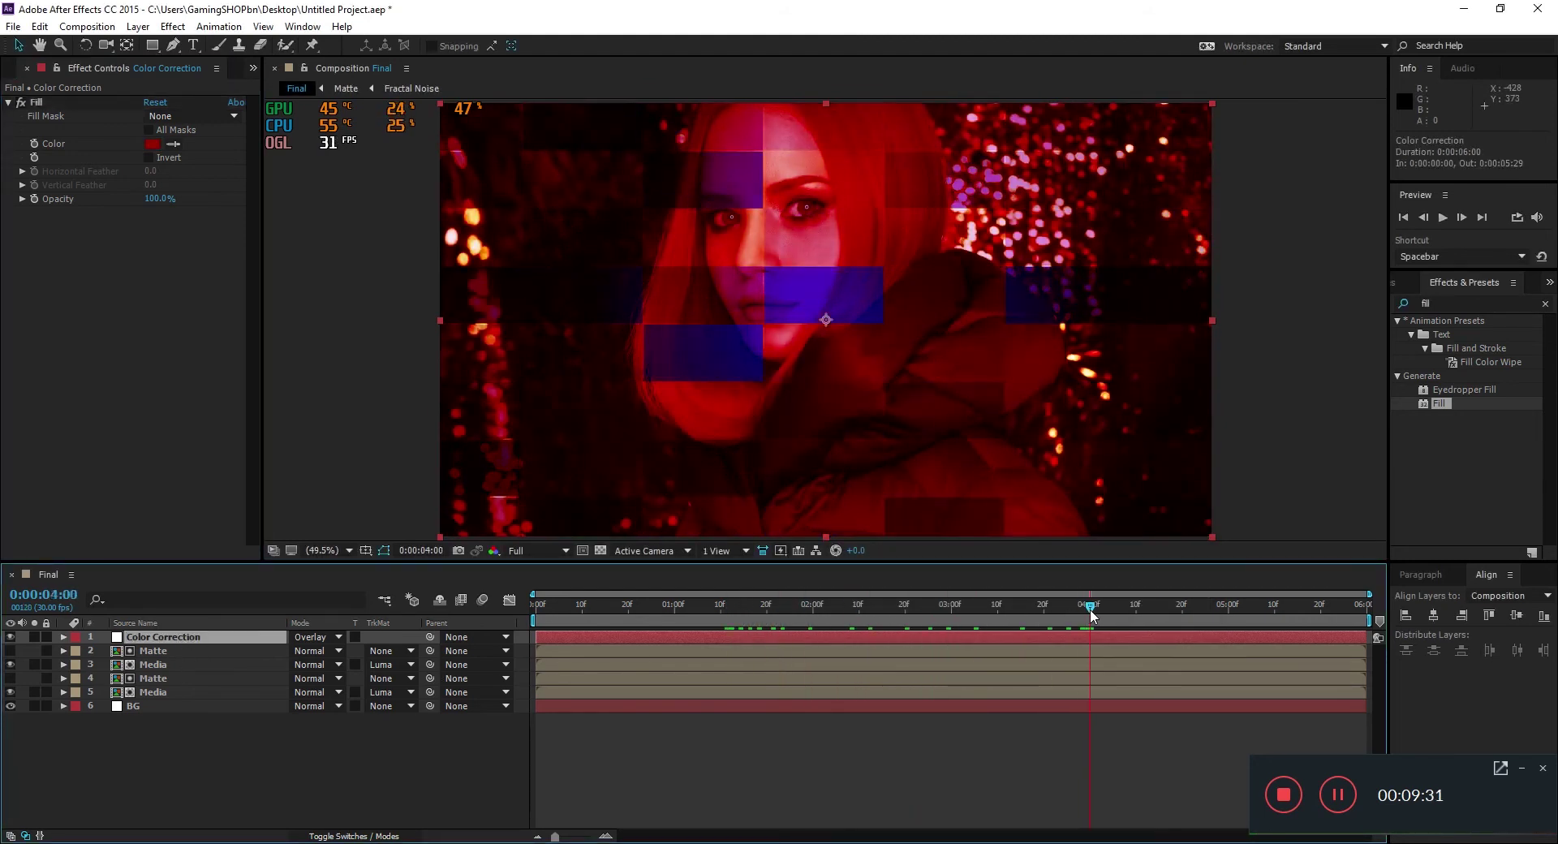
key("t")
left_click(299, 651)
type("50")
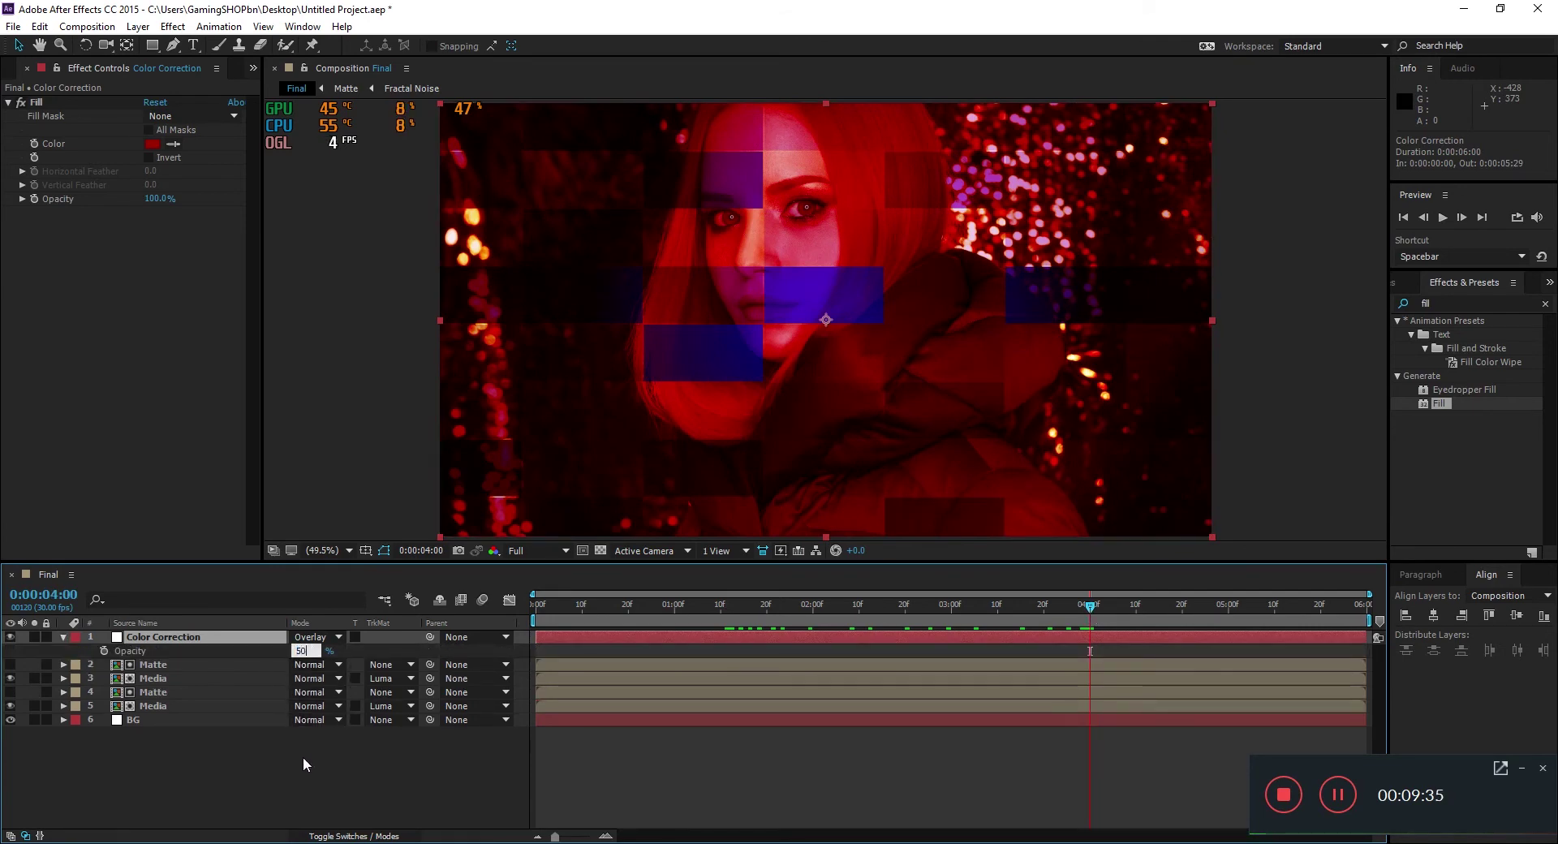
left_click(303, 756)
left_click(104, 651)
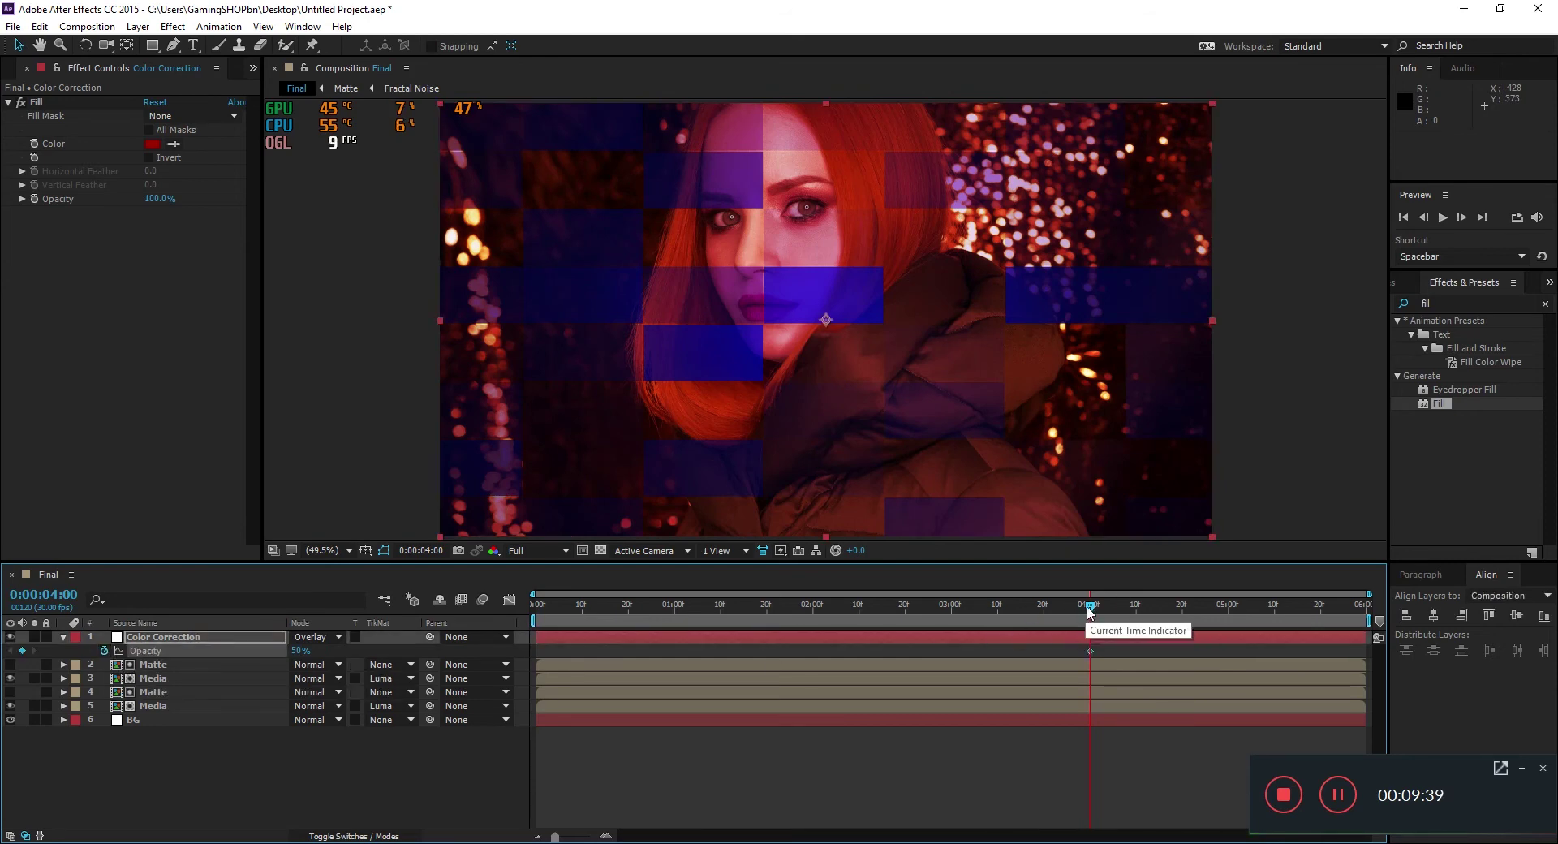
Keyframe the Color Correction layer's Opacity to 0% at 0:00:00:00
left_click_drag(1089, 609, 460, 629)
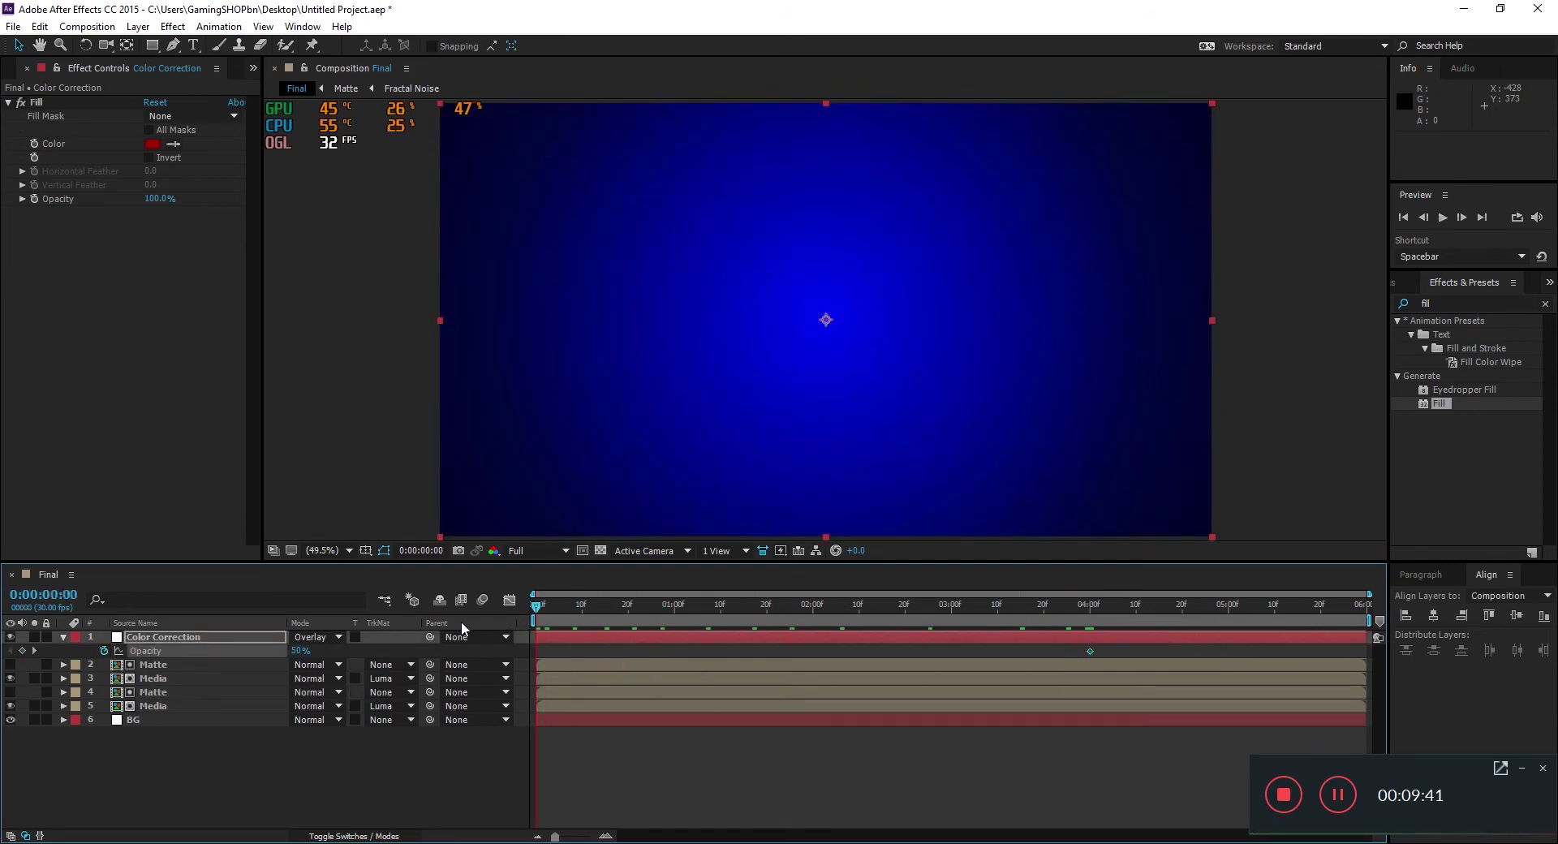
left_click(300, 650)
type("0")
key("Return")
Play back the Final composition to check the red tint fading in, and scrub to 0:00:01:29
key("space")
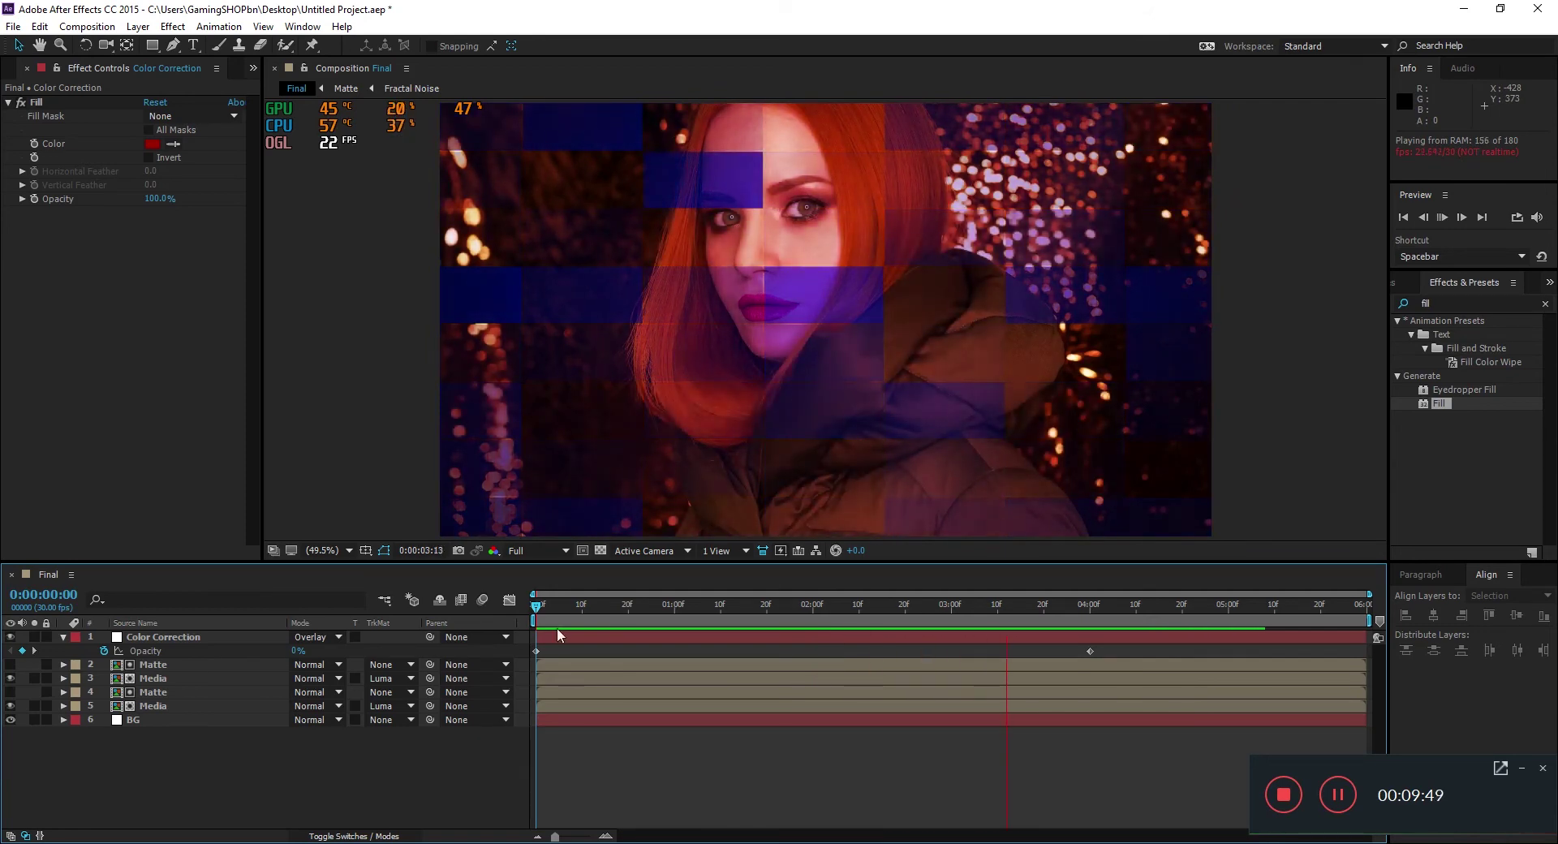
left_click(584, 618)
left_click_drag(584, 621, 808, 609)
Collapse the Color Correction layer's properties and duplicate the layer
left_click(63, 637)
left_click(144, 636)
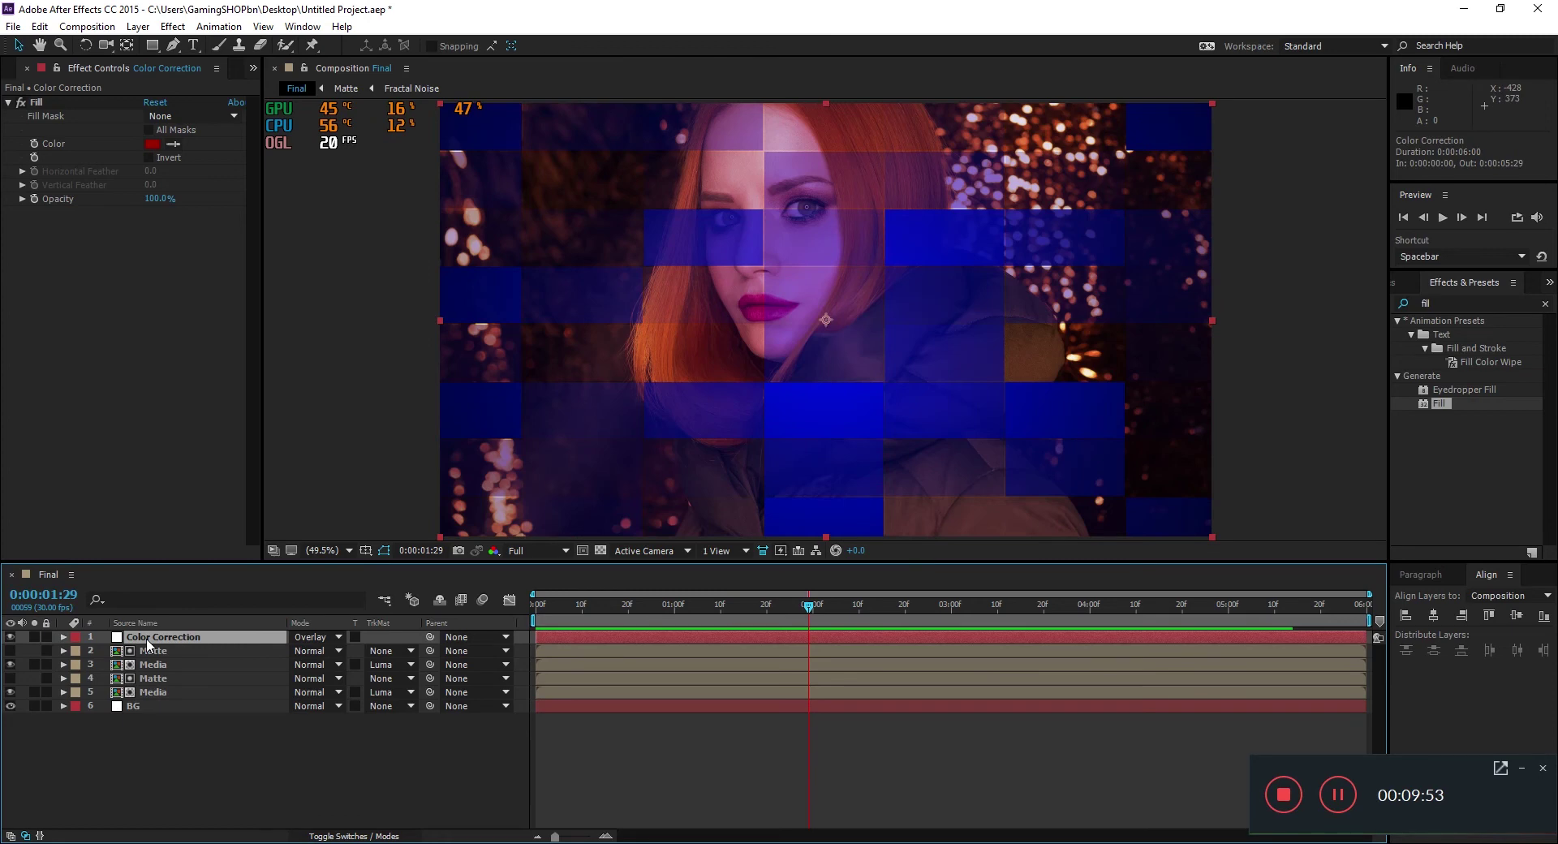
key("ctrl+d")
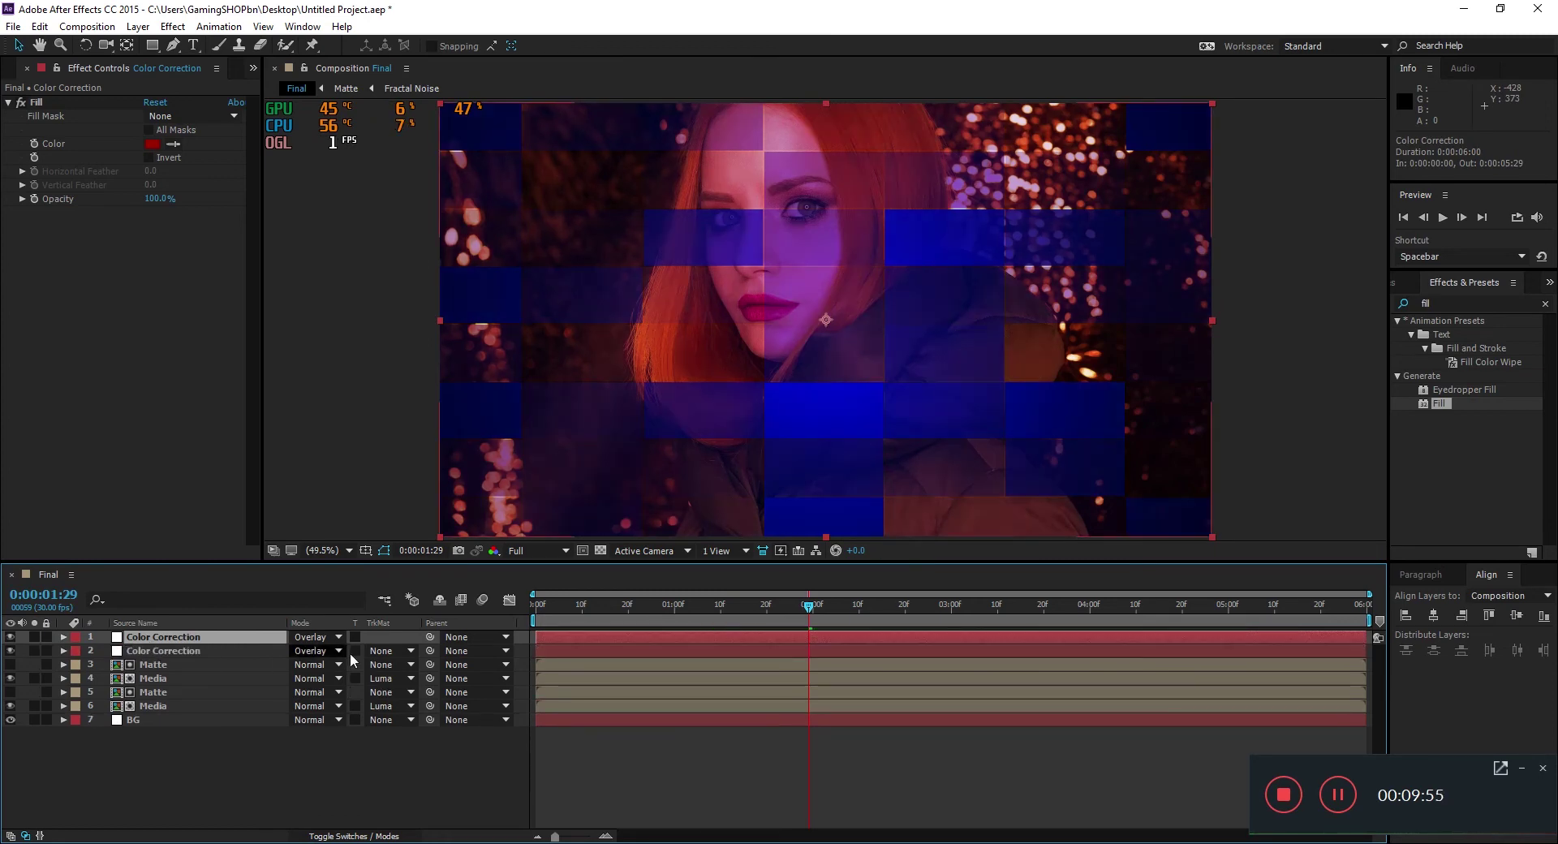
Set the lower Color Correction layer's blending mode to Soft Light
left_click_drag(576, 611, 822, 609)
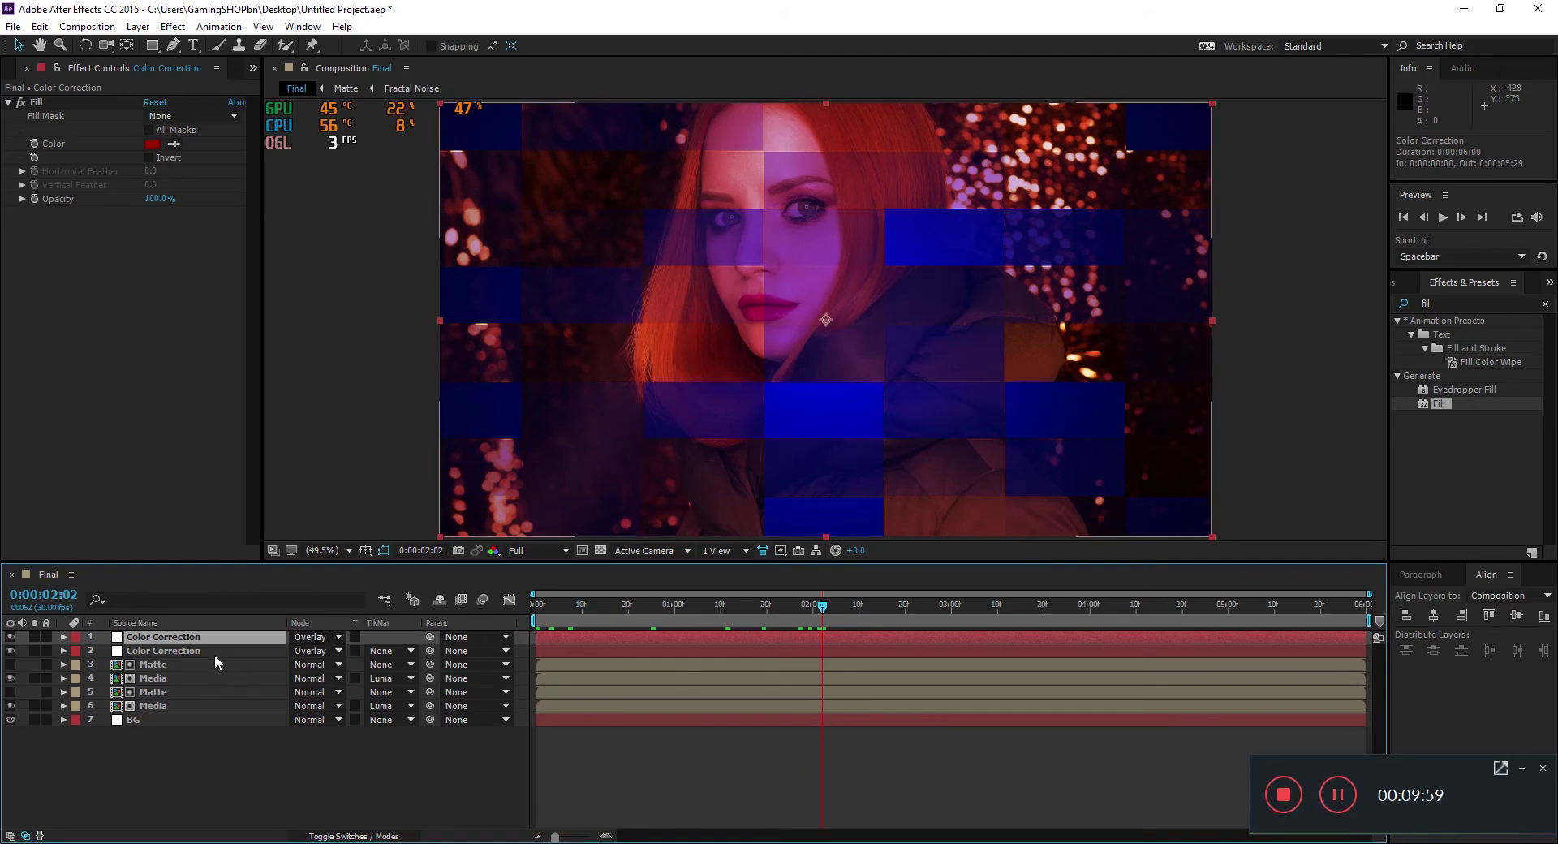
left_click(214, 654)
left_click(314, 652)
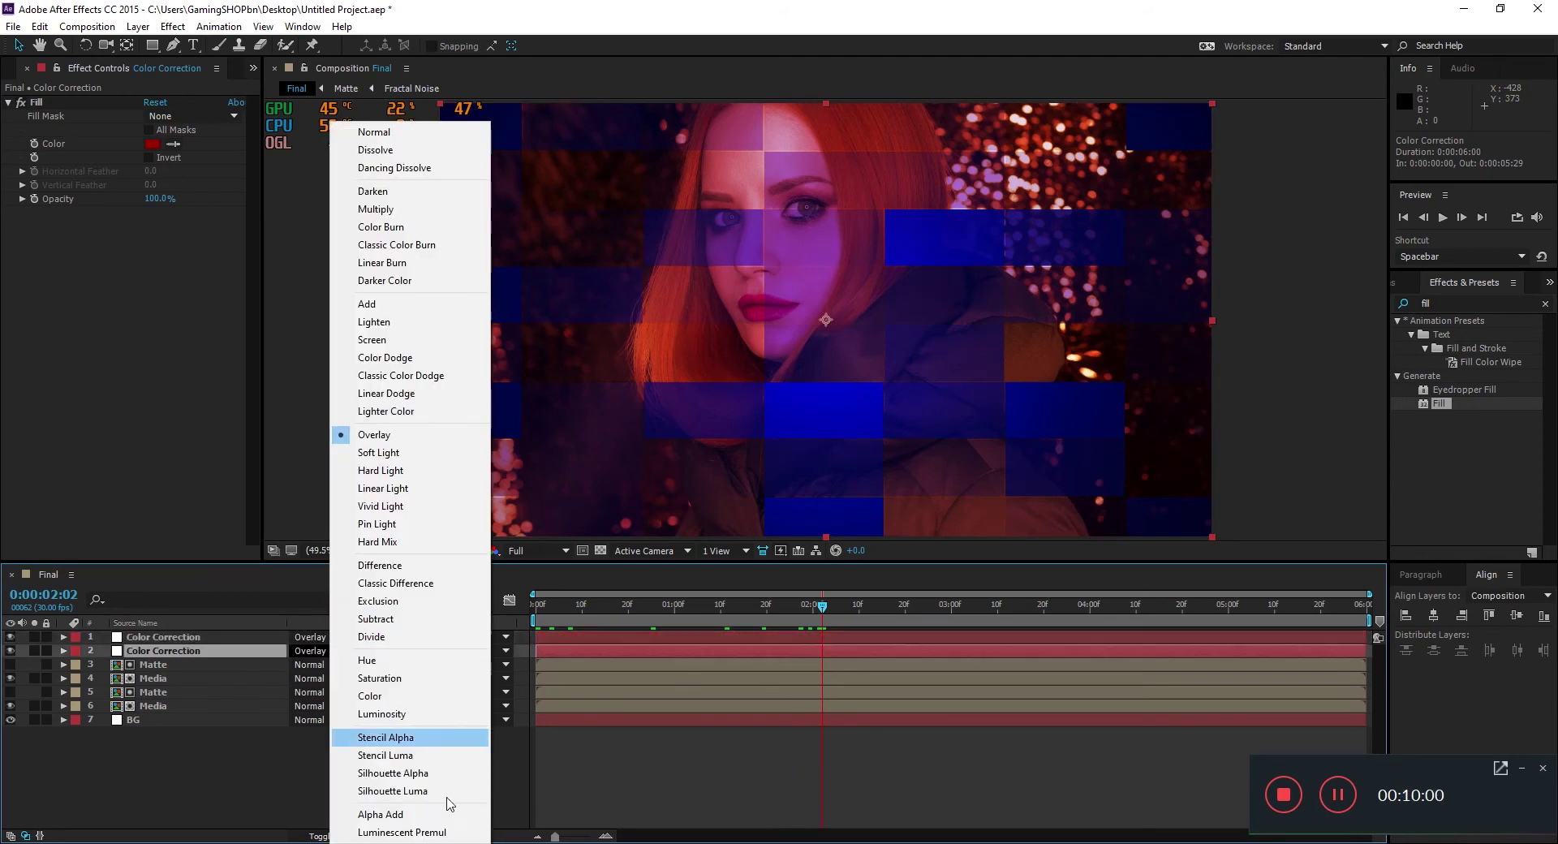
left_click(378, 452)
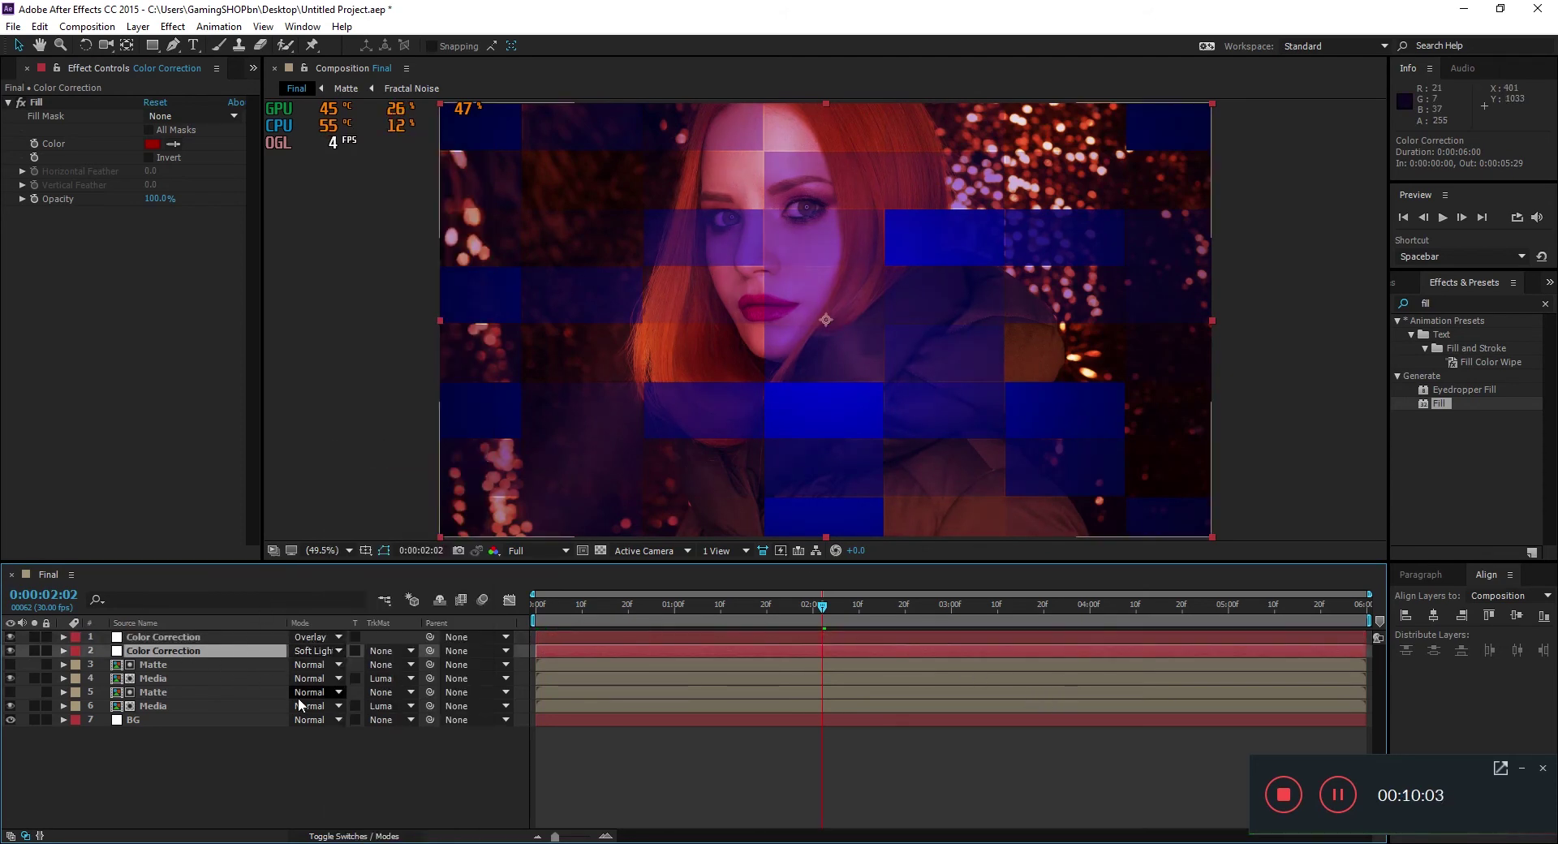
Set the Soft Light Color Correction layer's Opacity keyframe at 0:00:04:00 to 30%
key("t")
left_click_drag(667, 620, 1087, 637)
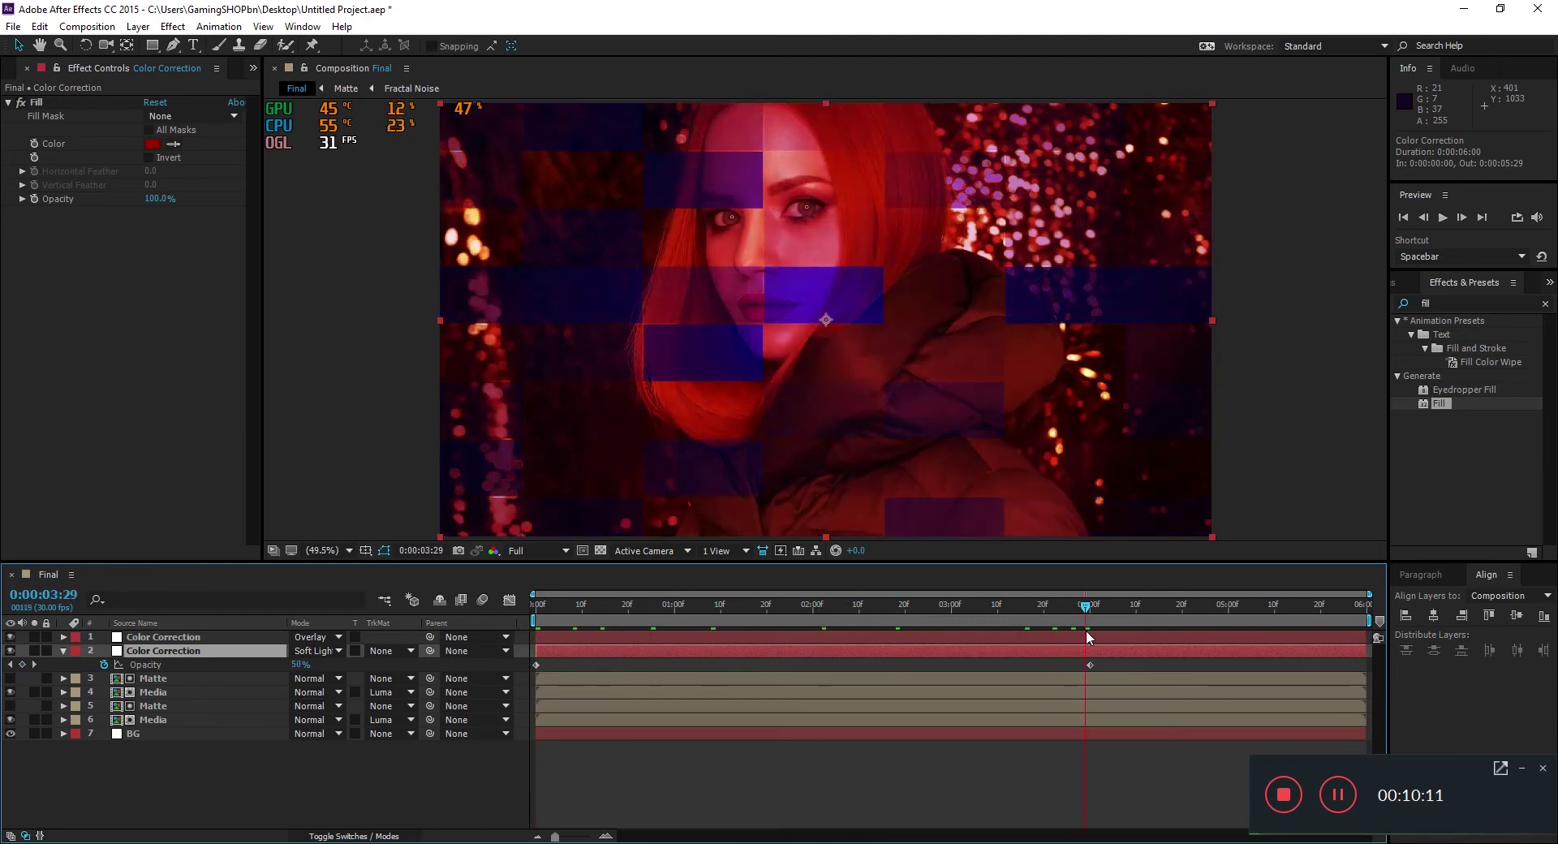
key("Page_Down")
left_click(295, 665)
type("30")
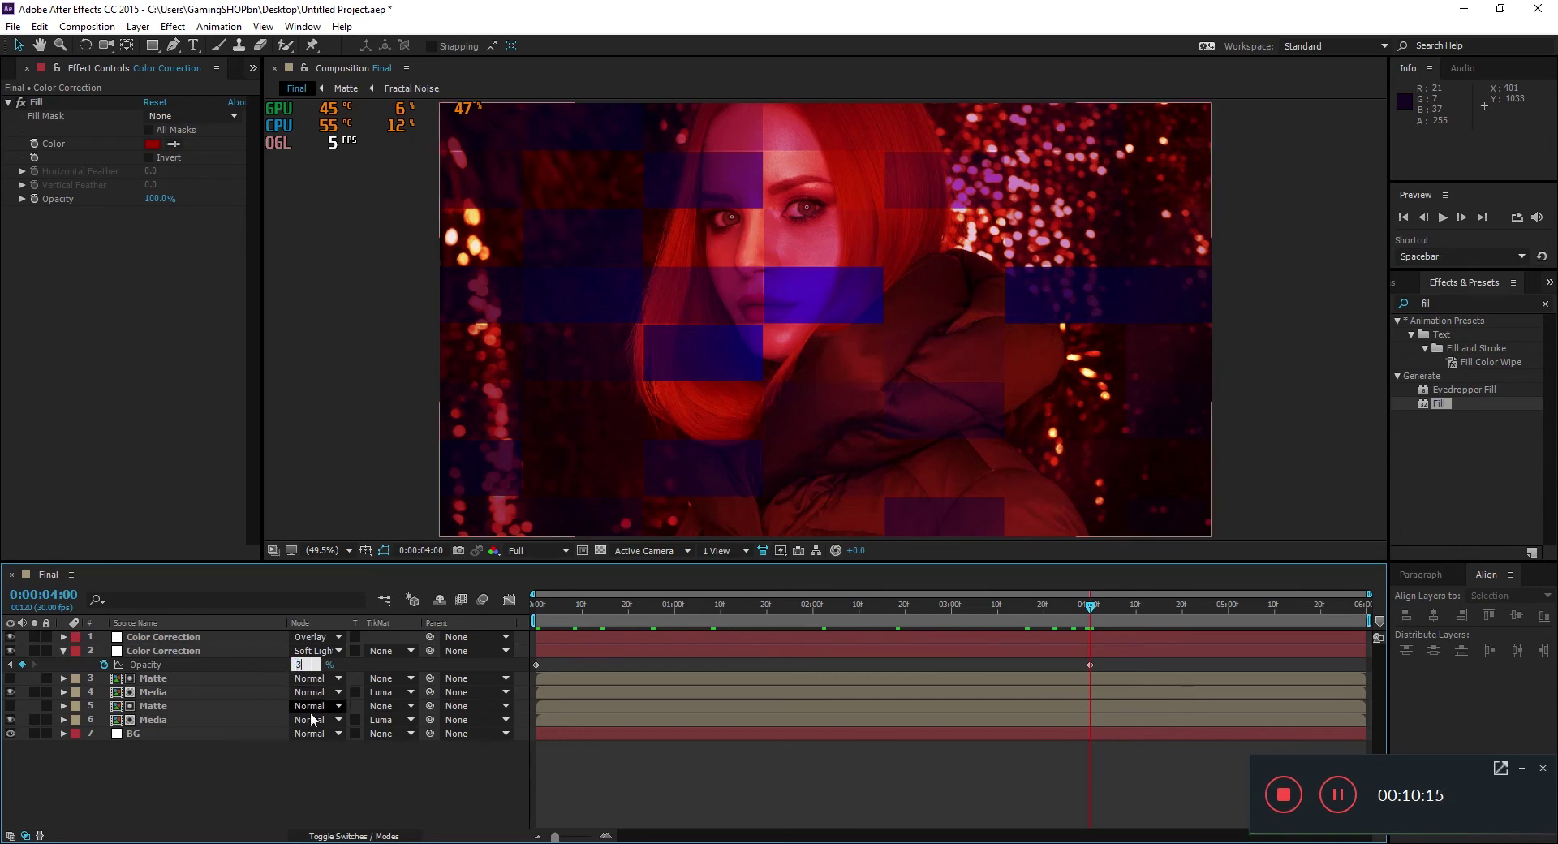
left_click(323, 776)
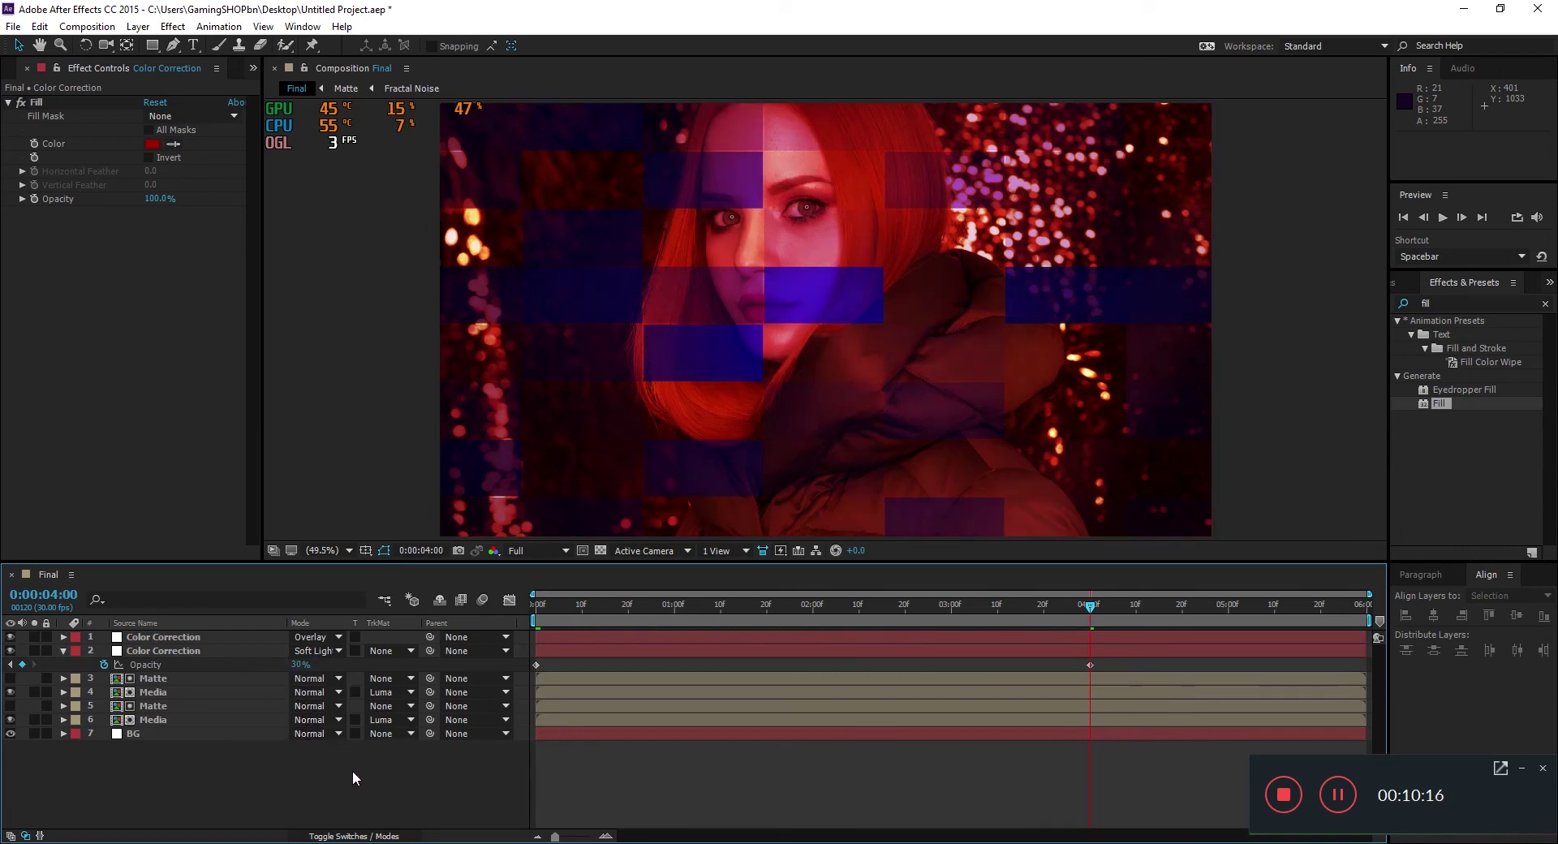
Change the Fill effect color on the Soft Light Color Correction layer to light blue 42ADFF
left_click(184, 651)
left_click(152, 144)
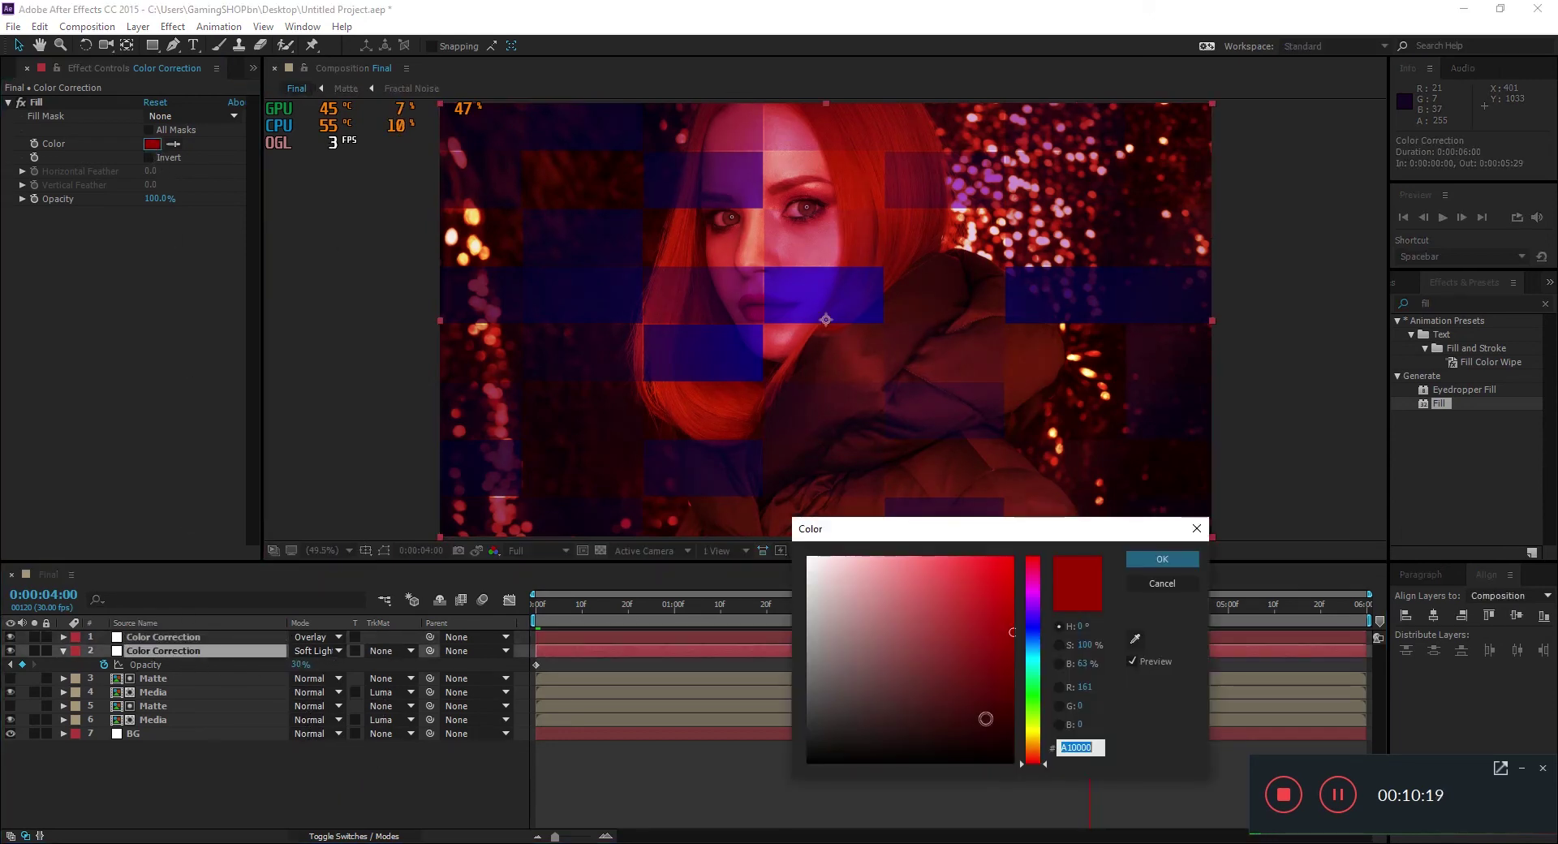
left_click_drag(1003, 627, 1021, 555)
mouse_move(1033, 661)
left_mouse_down()
mouse_move(1001, 550)
mouse_move(960, 539)
left_mouse_up()
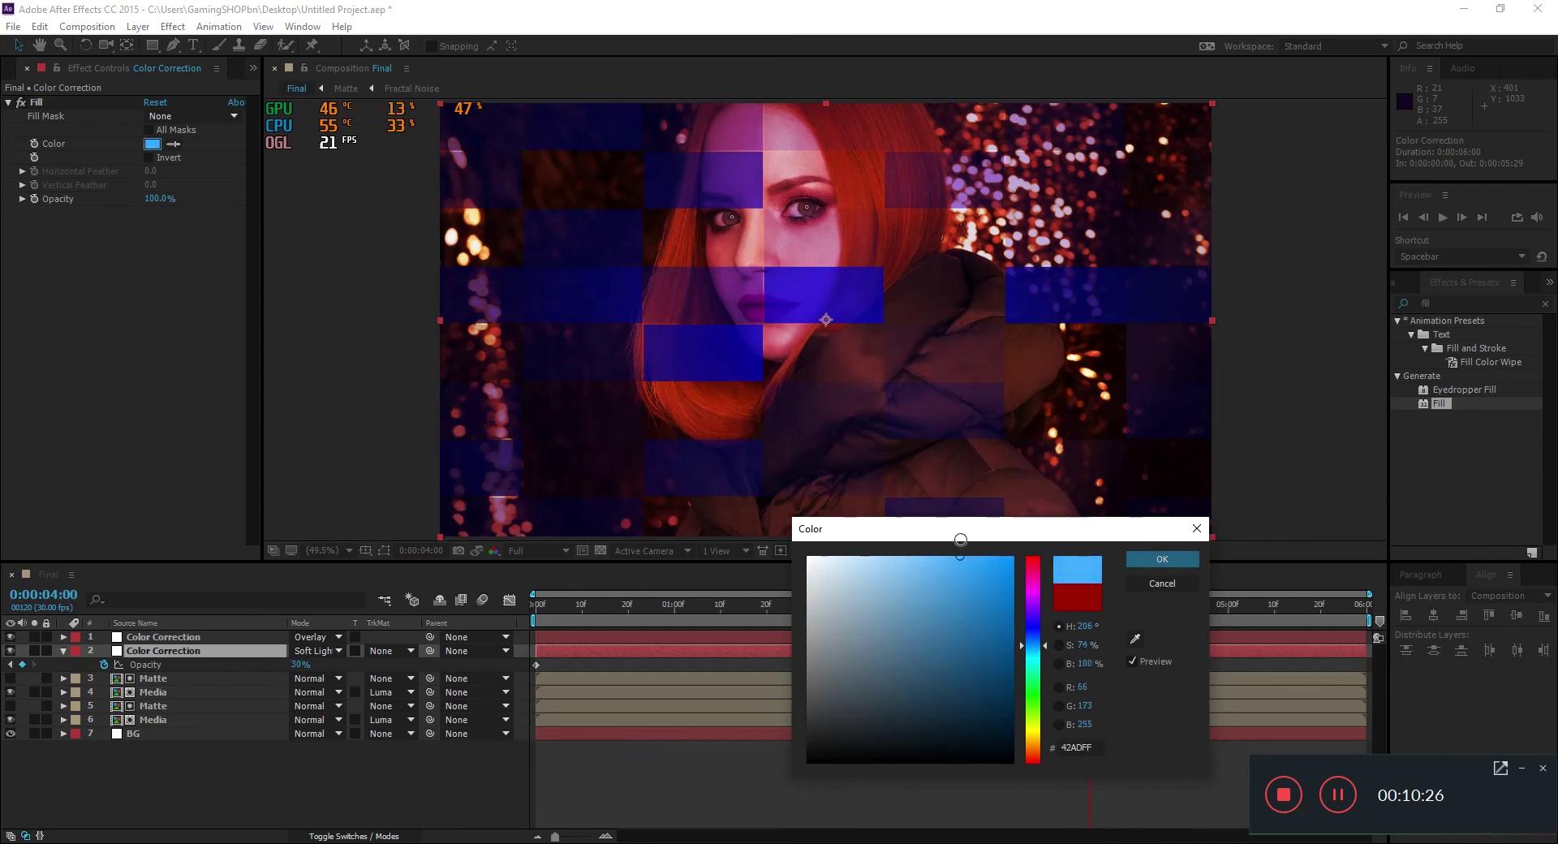
left_click(1162, 559)
Play back the Final composition to check the blue tint, and save the project
key("space")
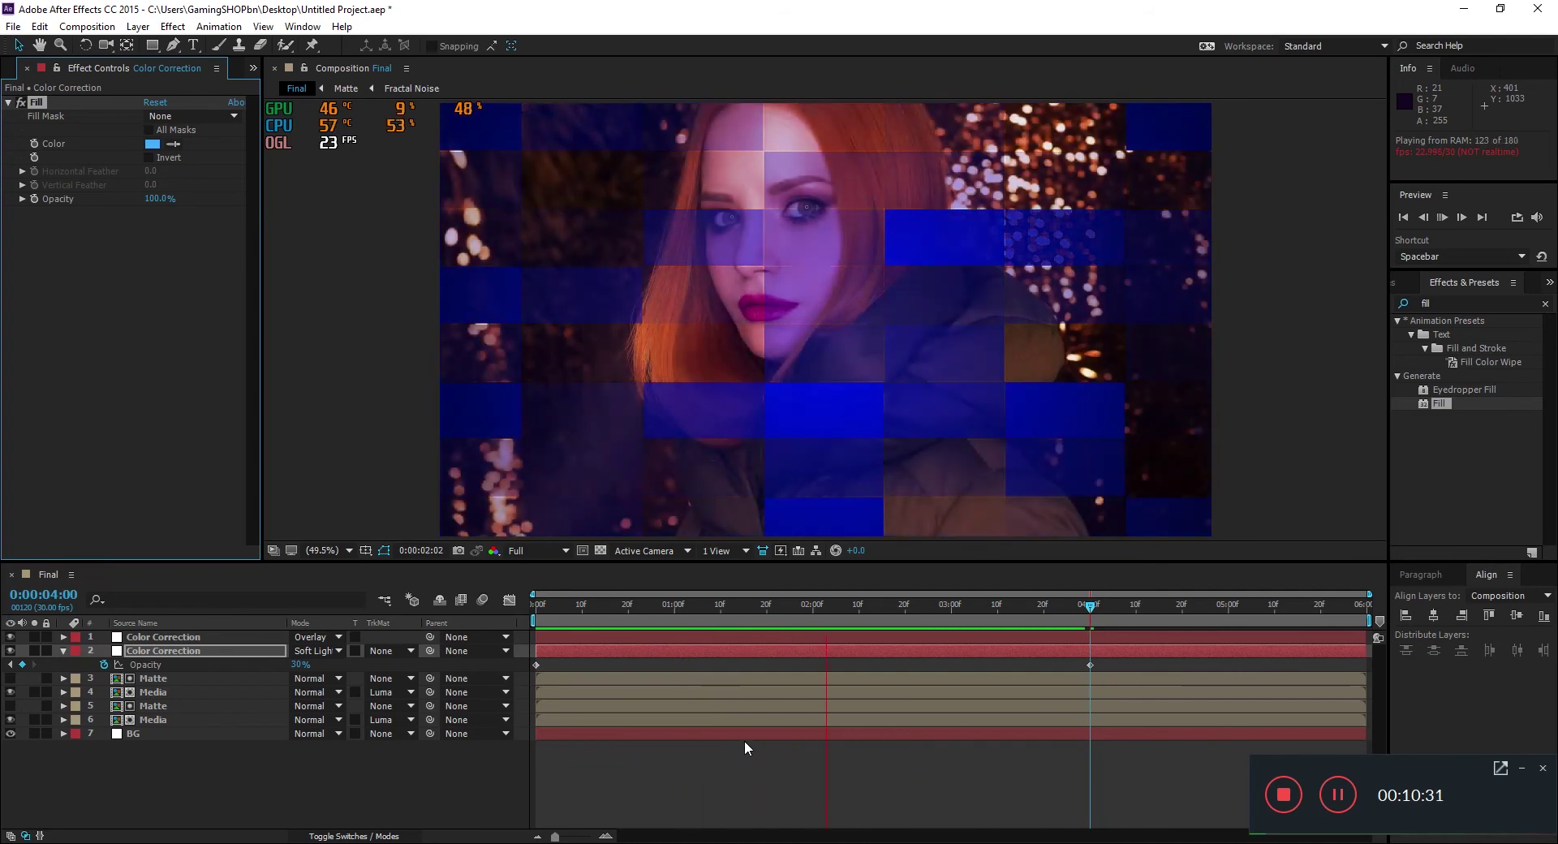
left_click_drag(703, 610, 1102, 622)
key("ctrl+s")
key("u")
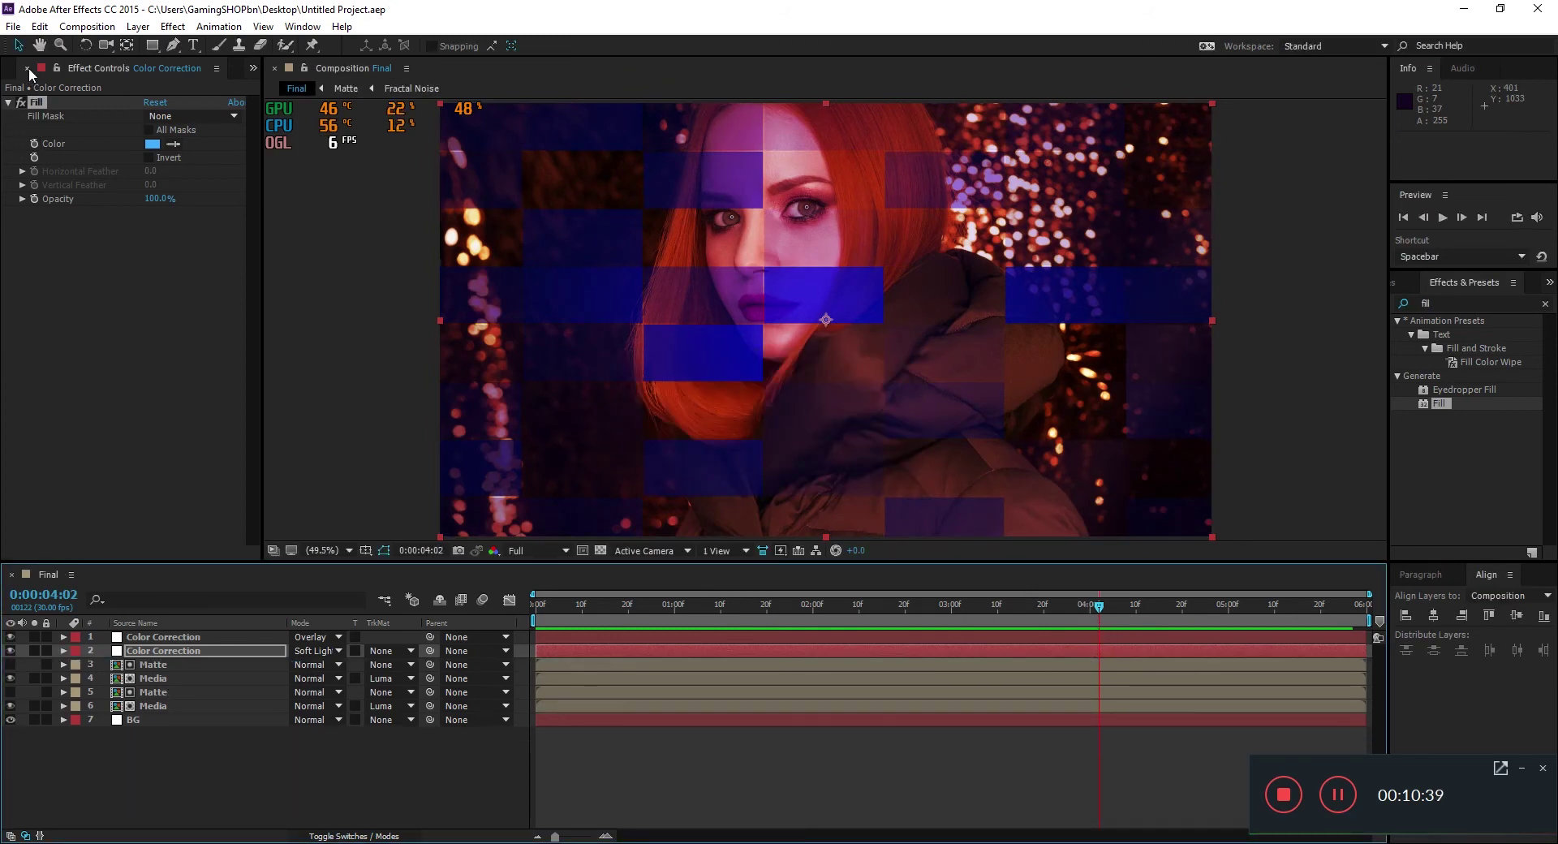
left_click(27, 69)
left_click(289, 776)
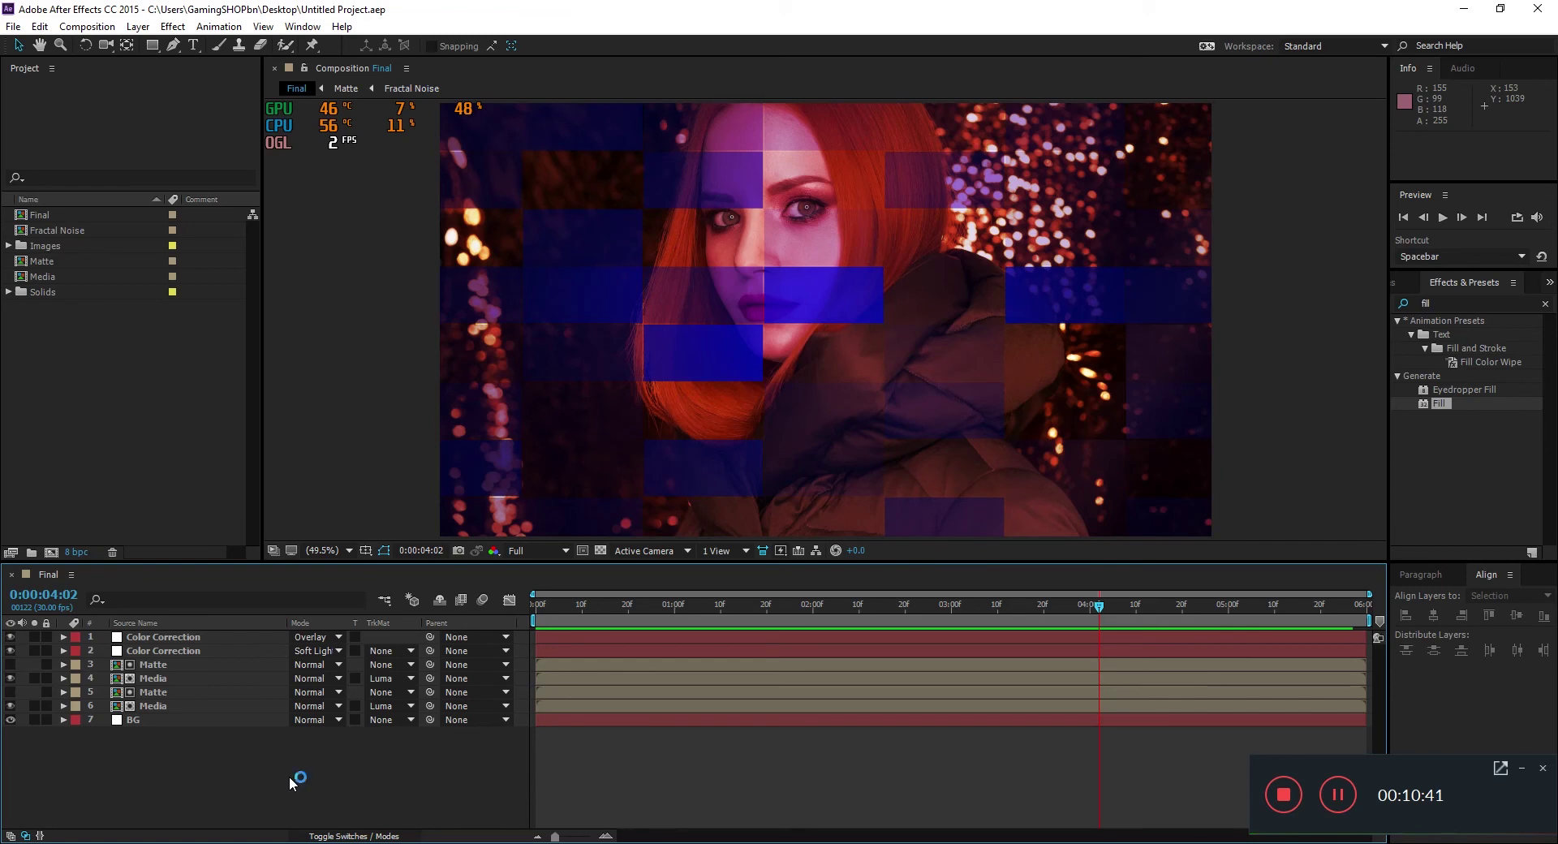
Add a two-node camera named Camera 1 with the 50mm preset to the Final composition
left_click(142, 27)
mouse_move(157, 45)
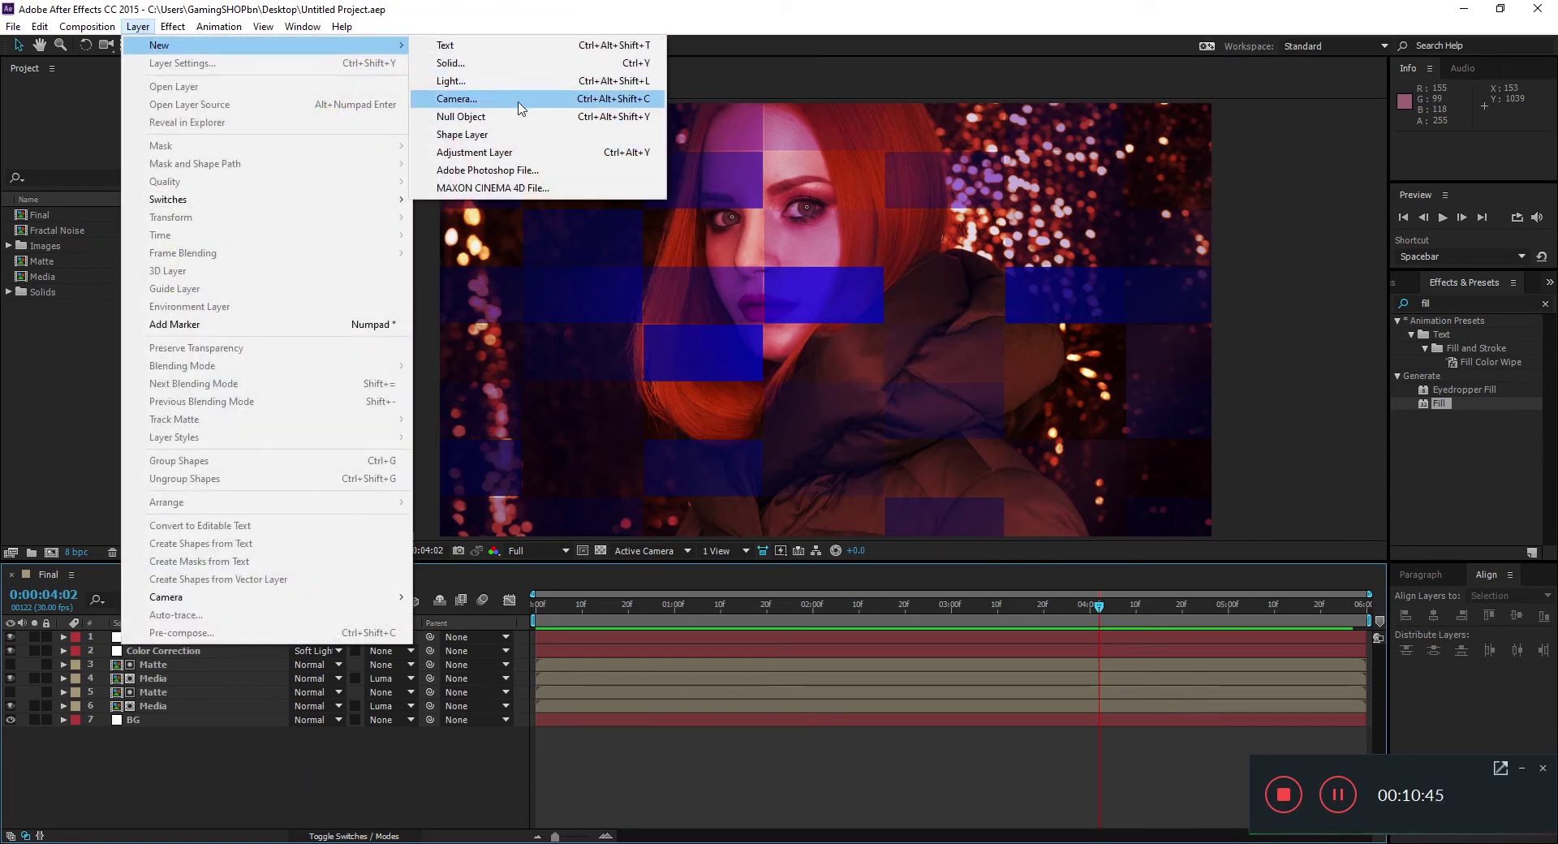
left_click(518, 100)
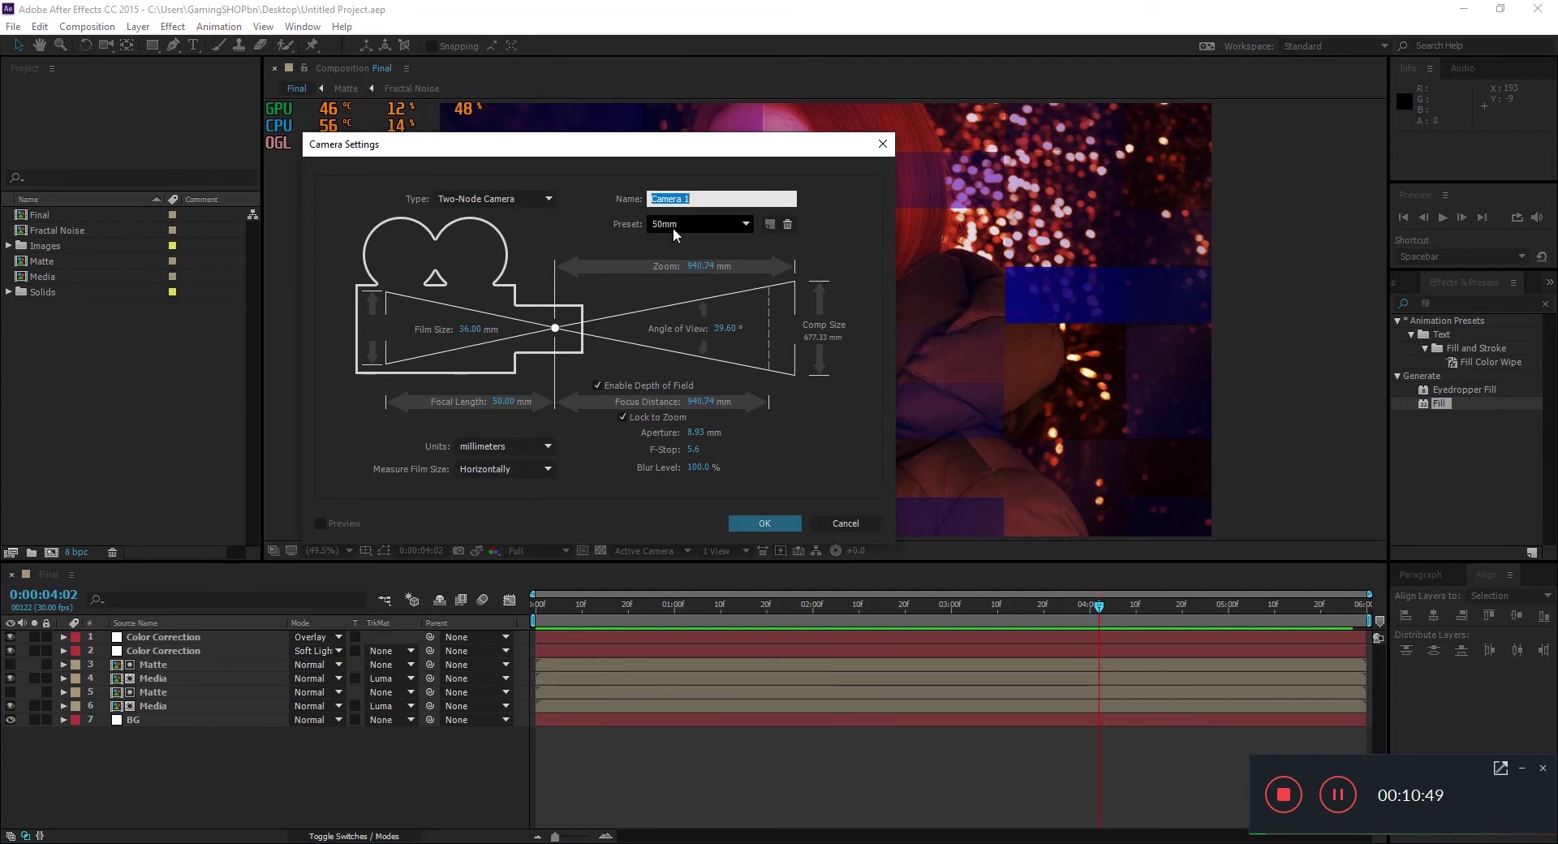
left_click(786, 525)
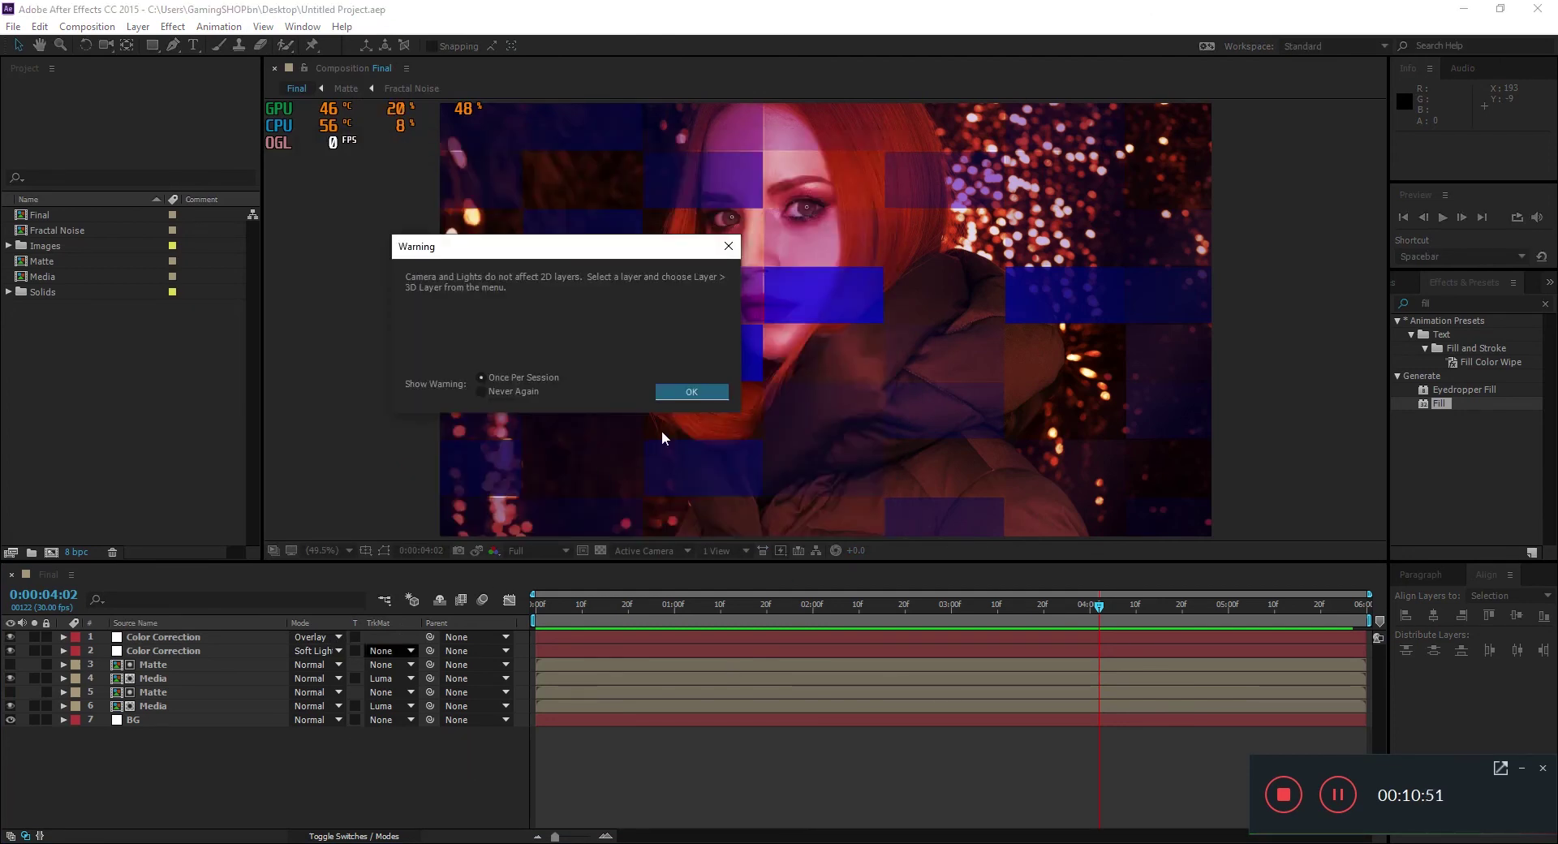
left_click(709, 396)
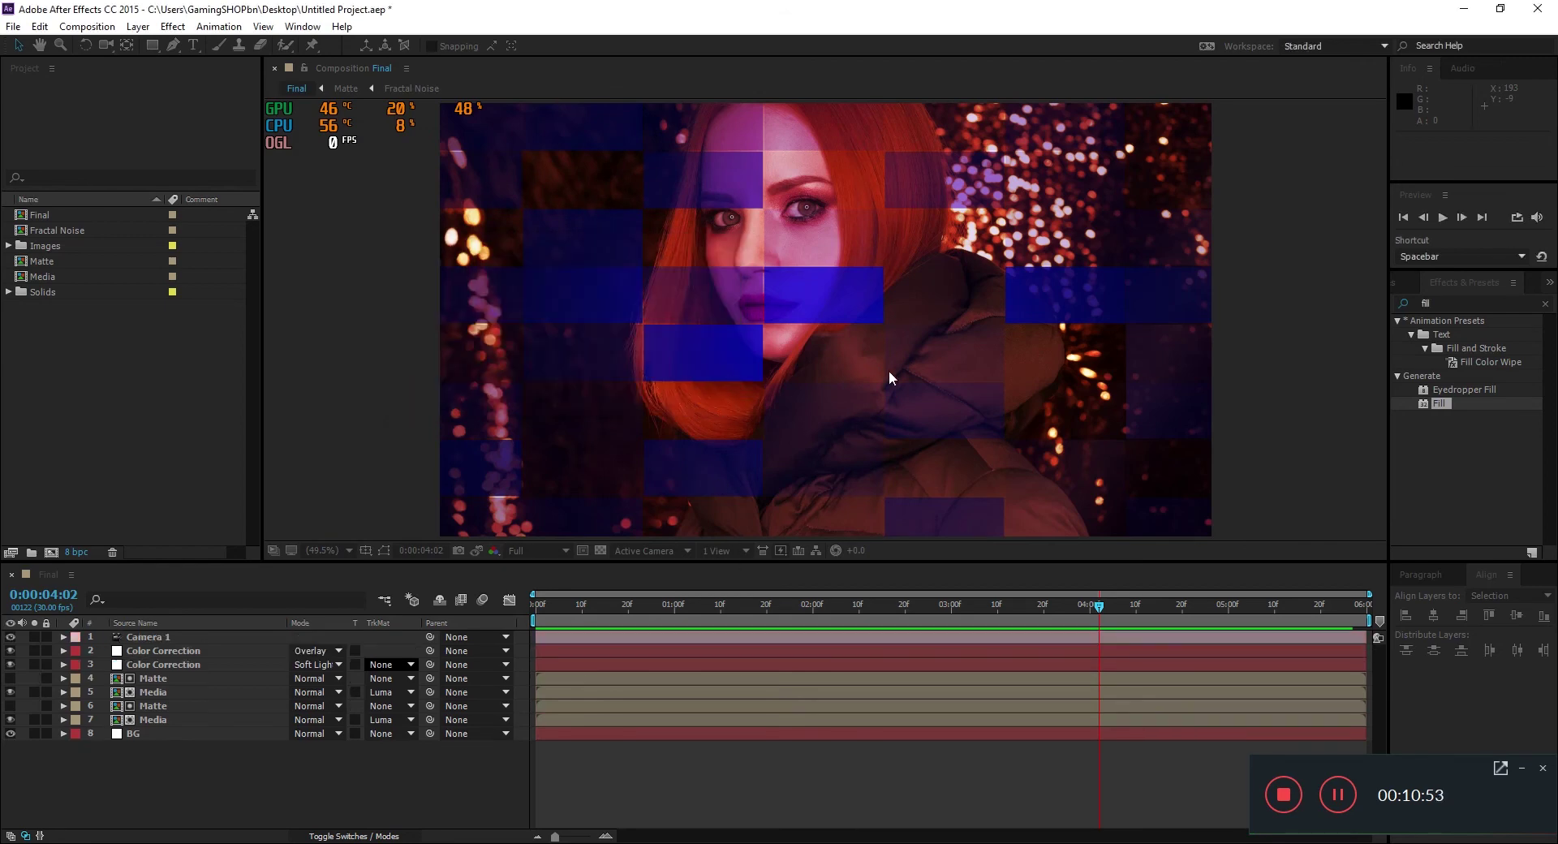
left_click(154, 756)
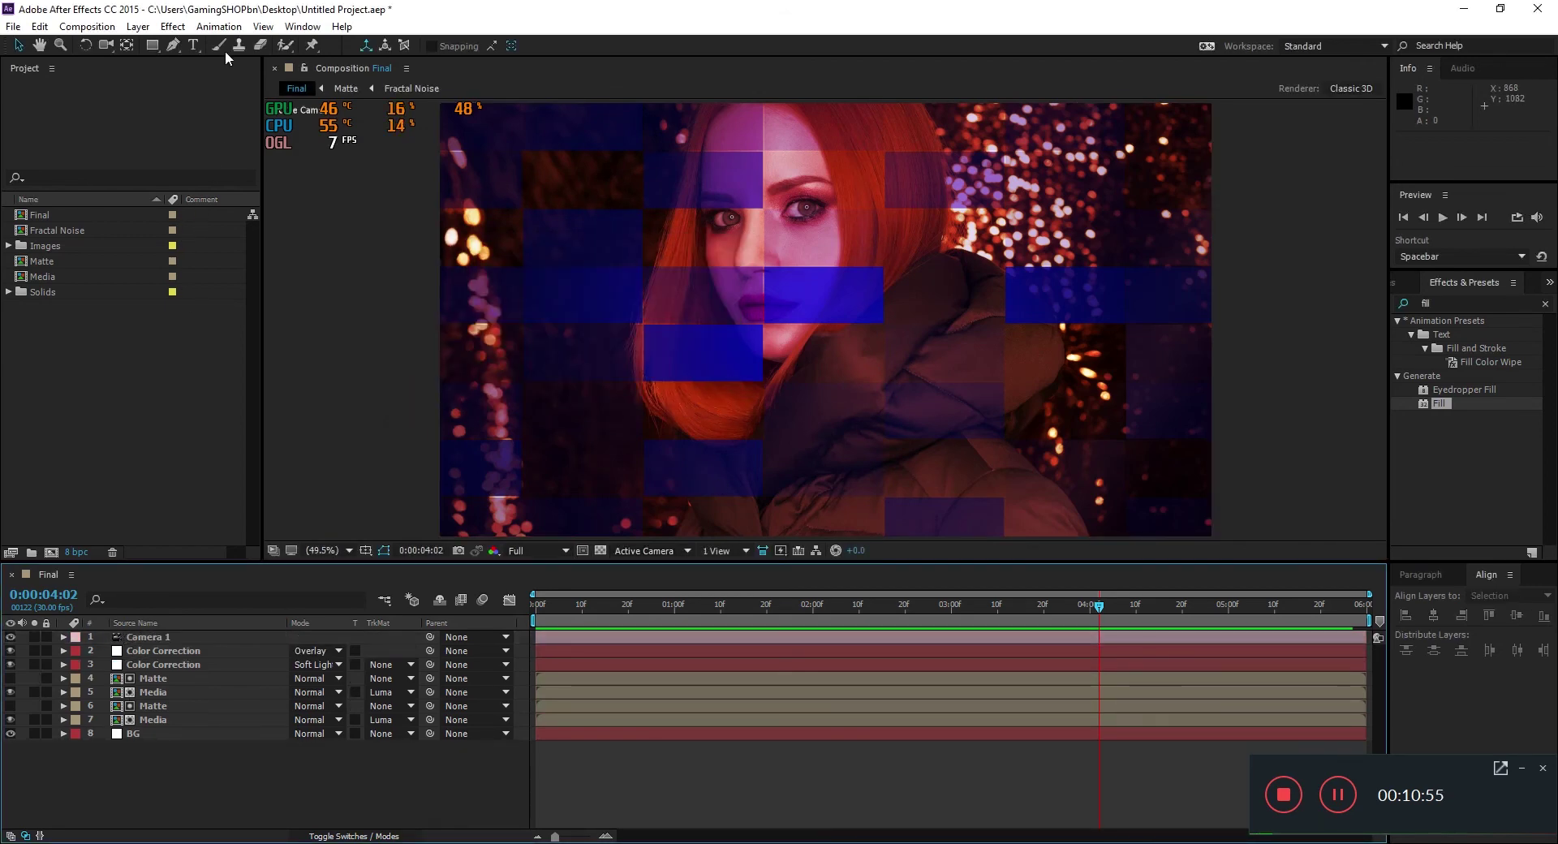
Add a null object and rename it Camera Controller
left_click(140, 26)
mouse_move(313, 47)
left_click(471, 116)
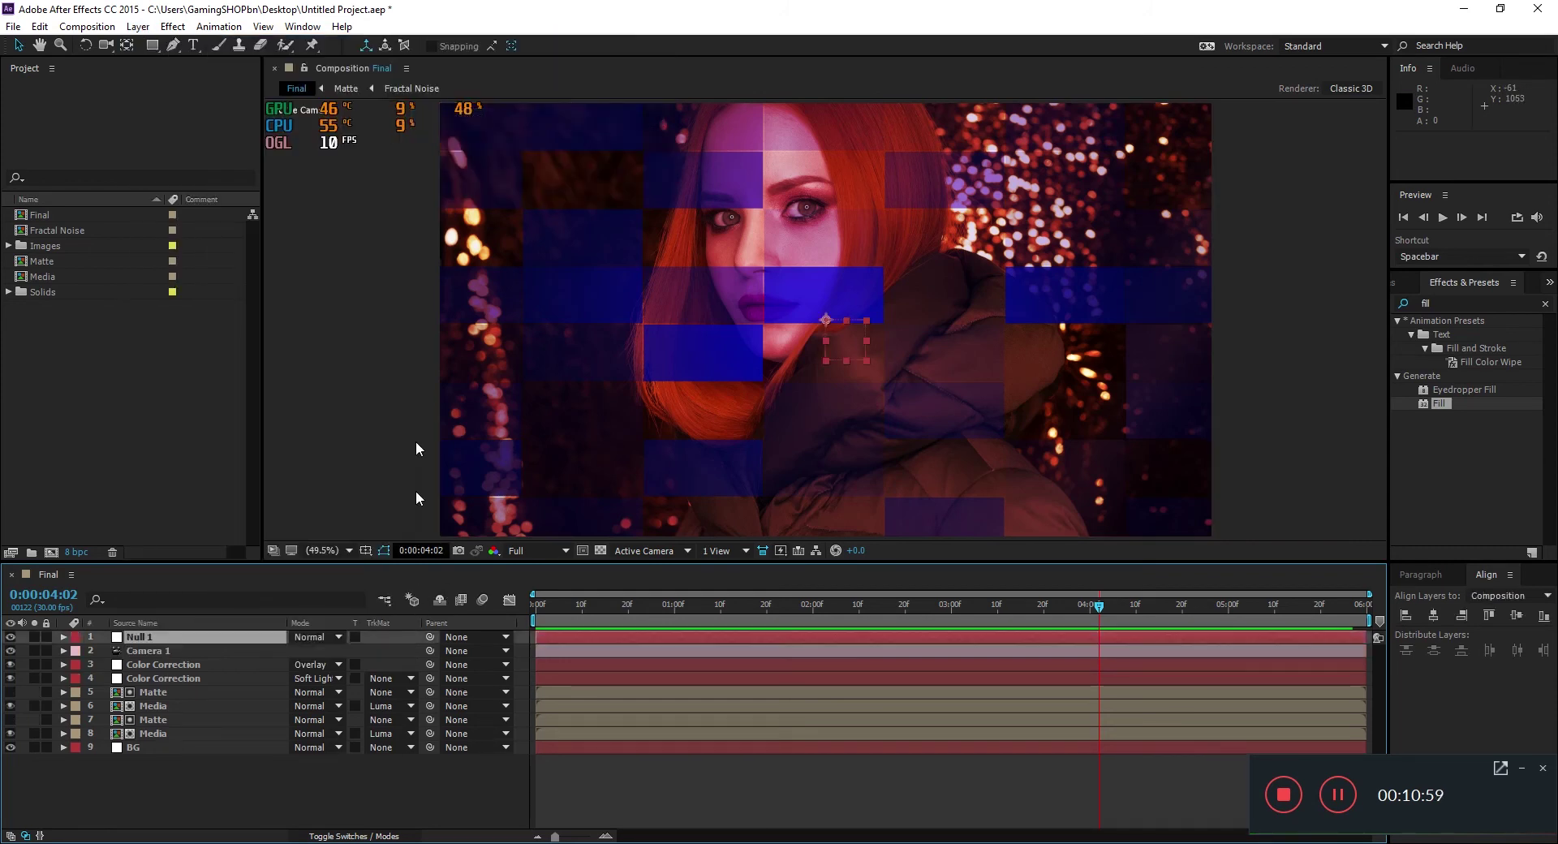
key("Return")
type("Camera Controller")
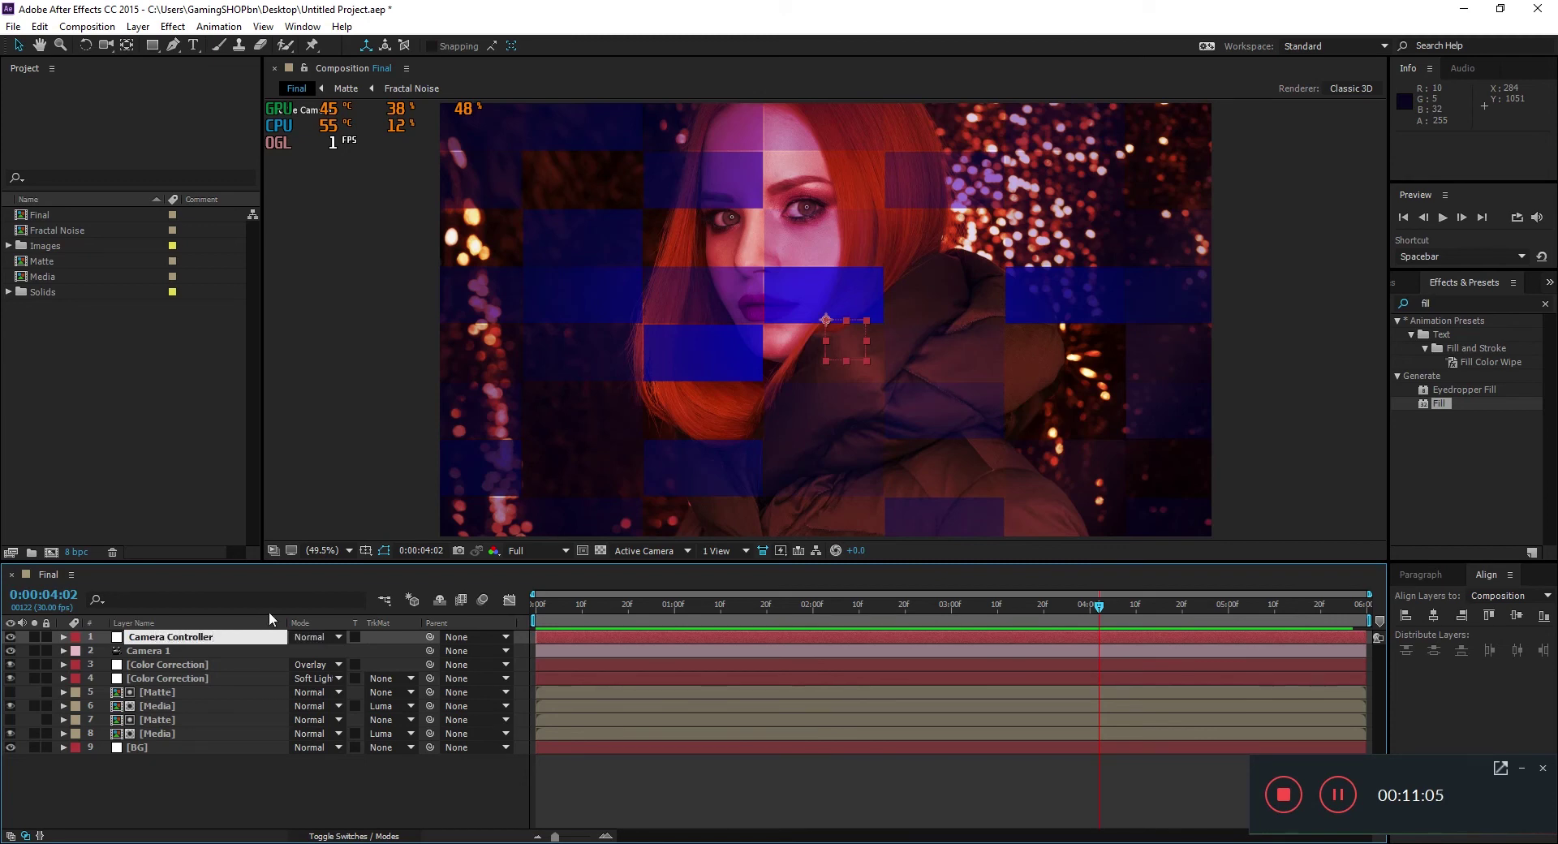
key("Return")
left_click(329, 772)
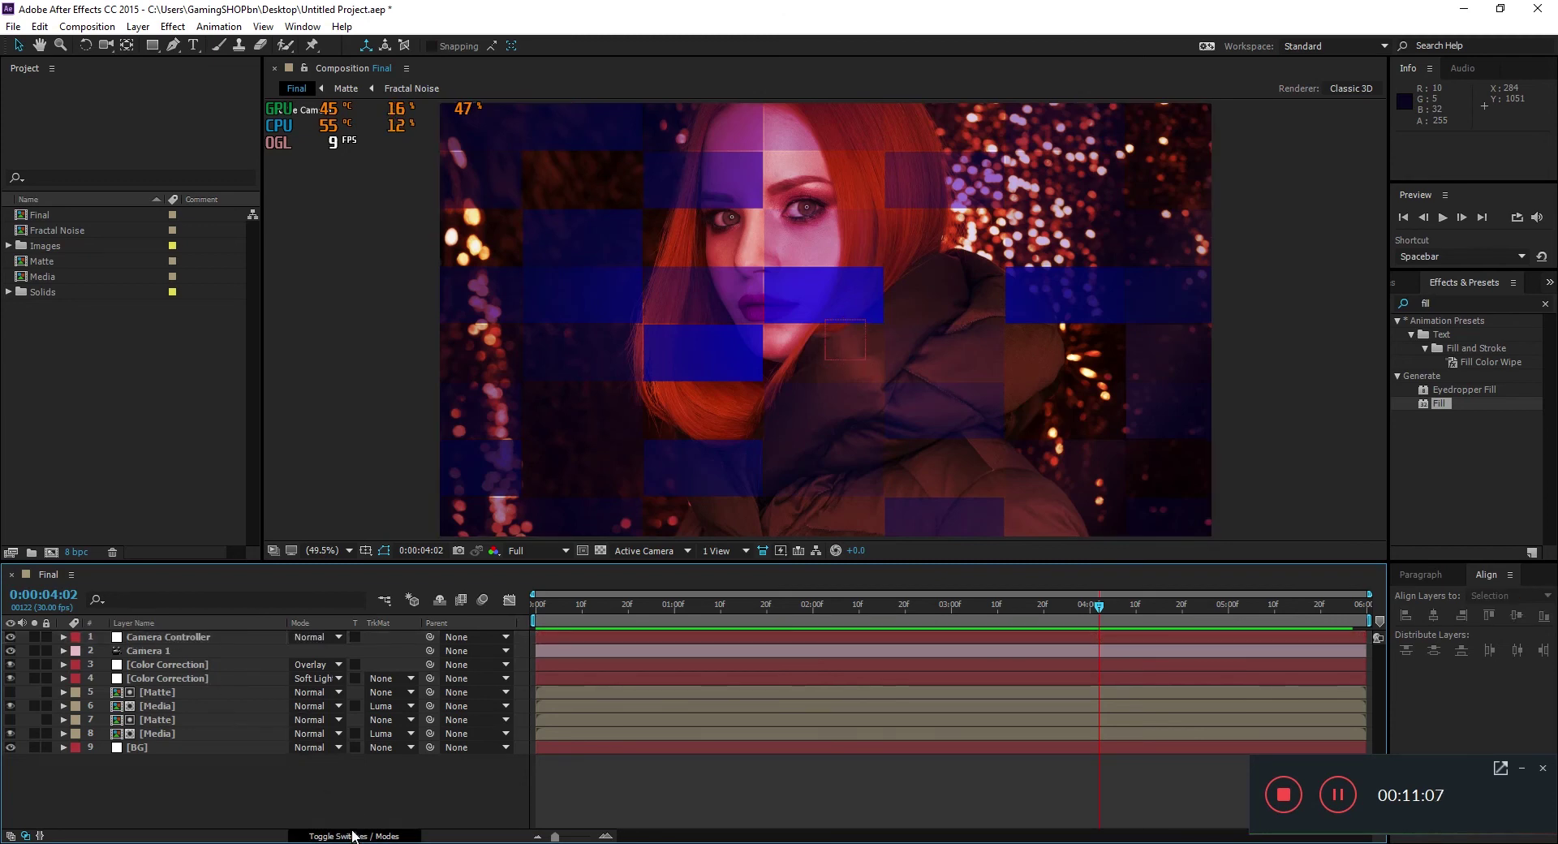
Parent Camera 1 to the Camera Controller null
left_click(317, 836)
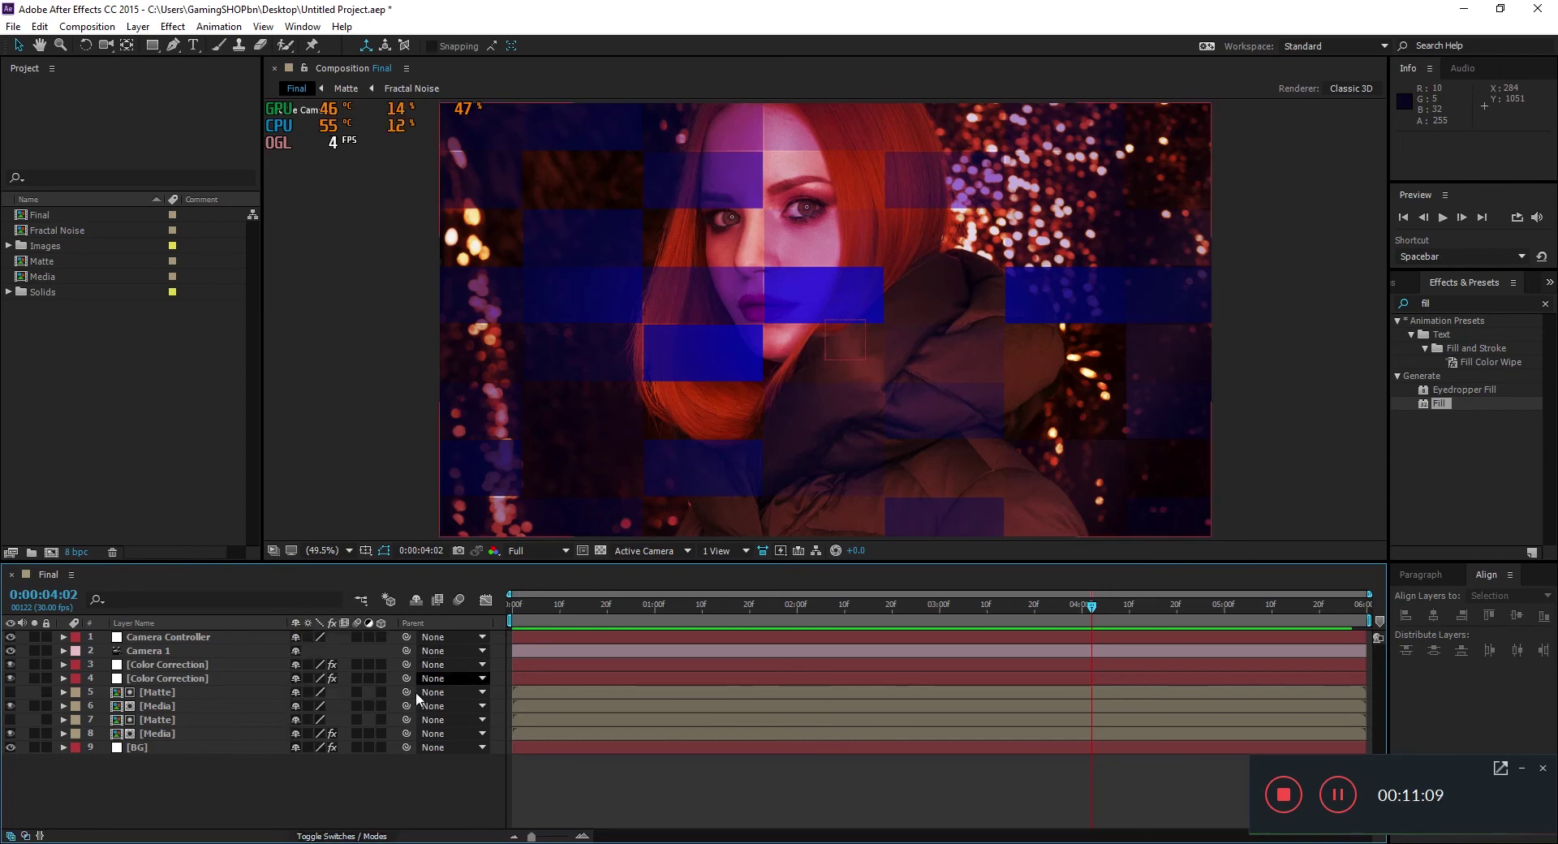
left_click(182, 650)
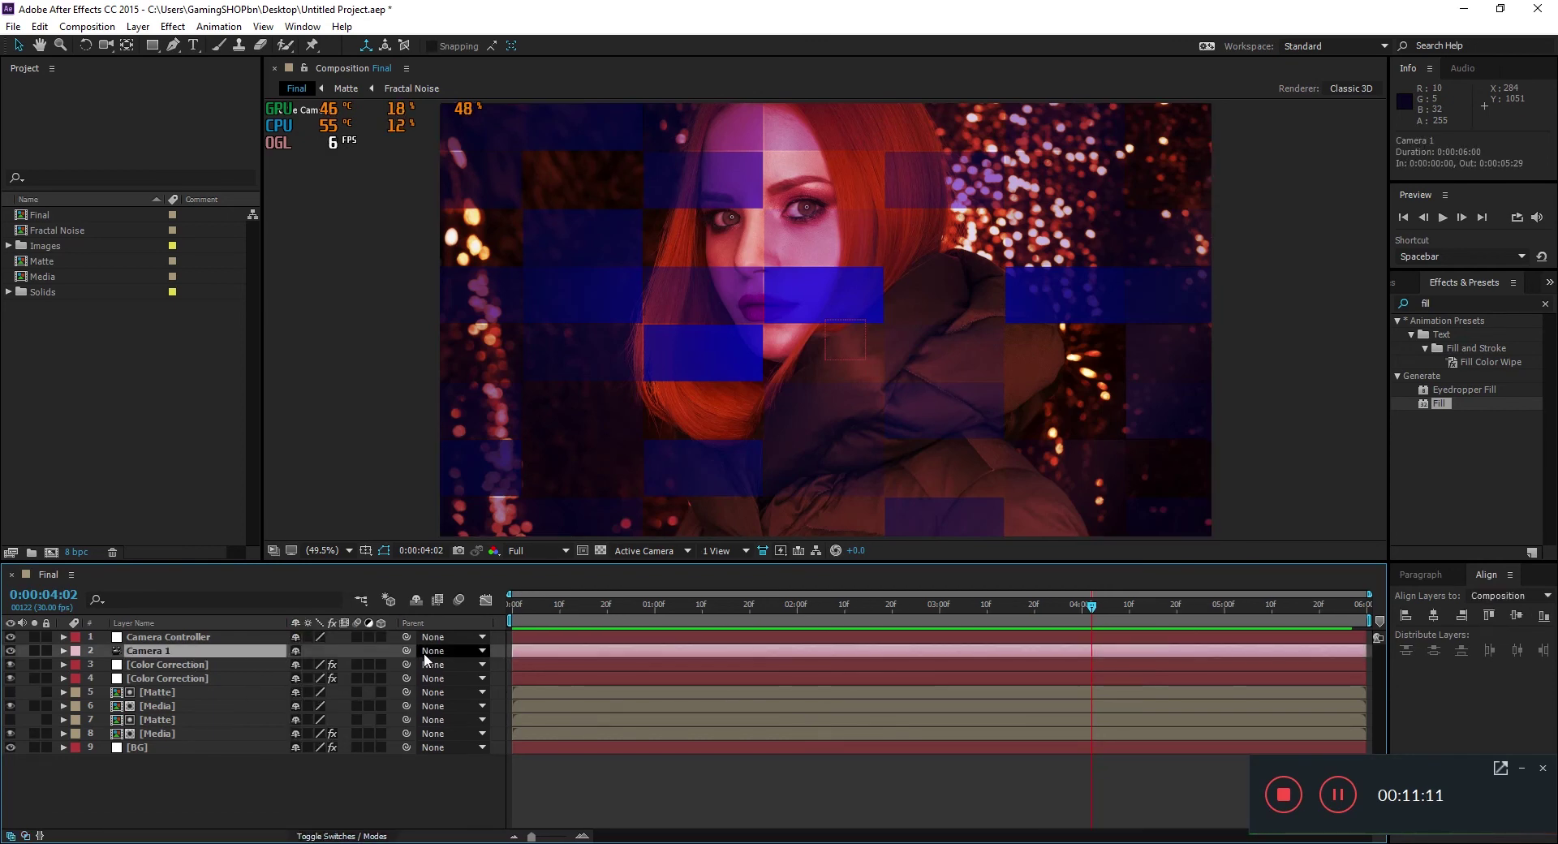
left_click_drag(370, 650, 203, 638)
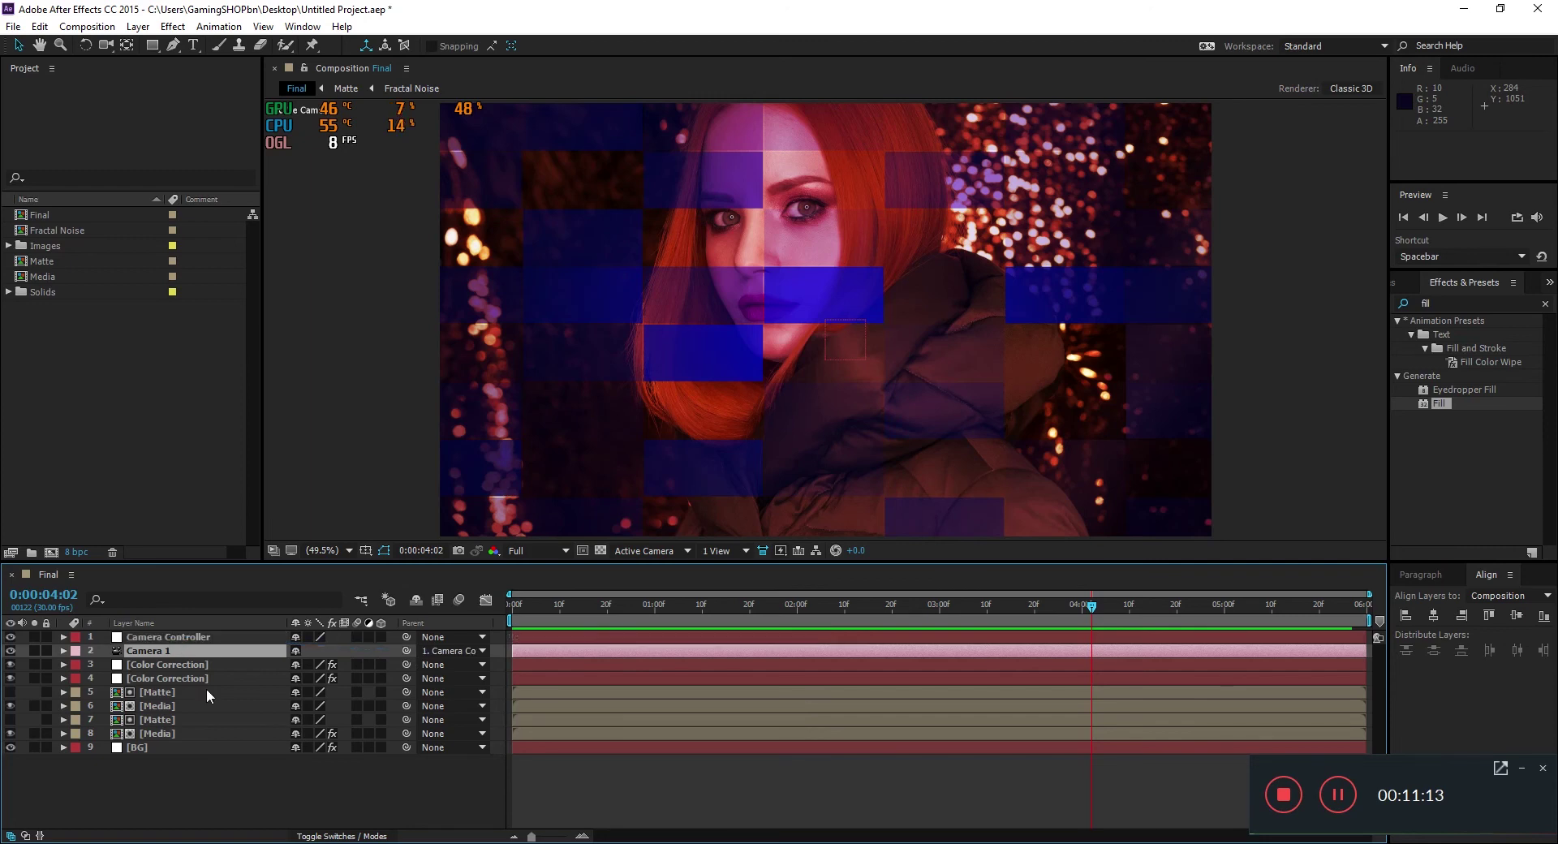
Make all seven layers from the upper Color Correction down to BG 3D layers
left_click(167, 744, "shift")
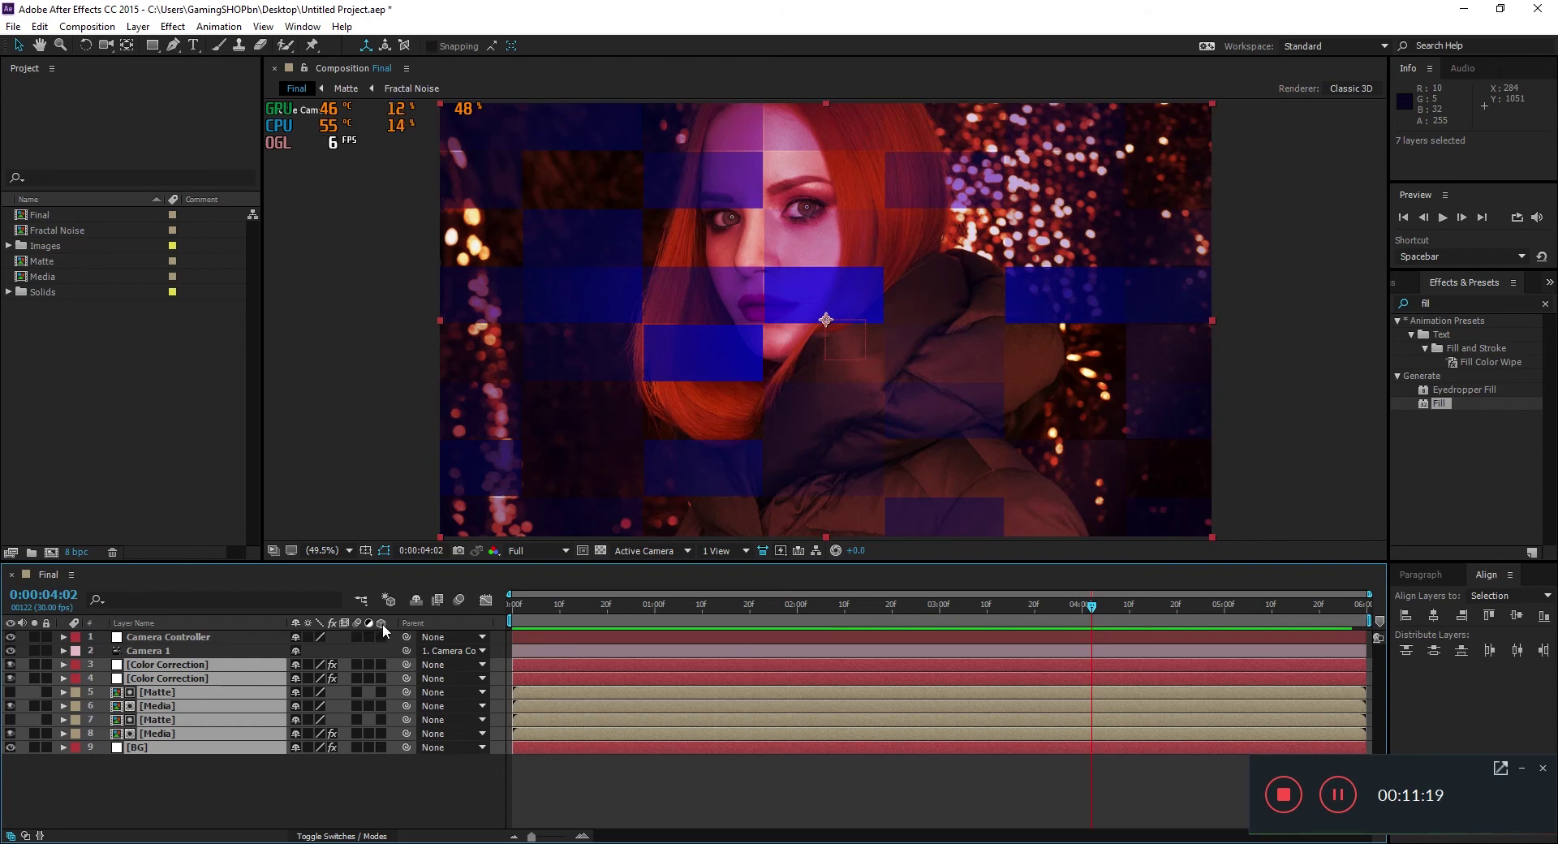
left_click(380, 747)
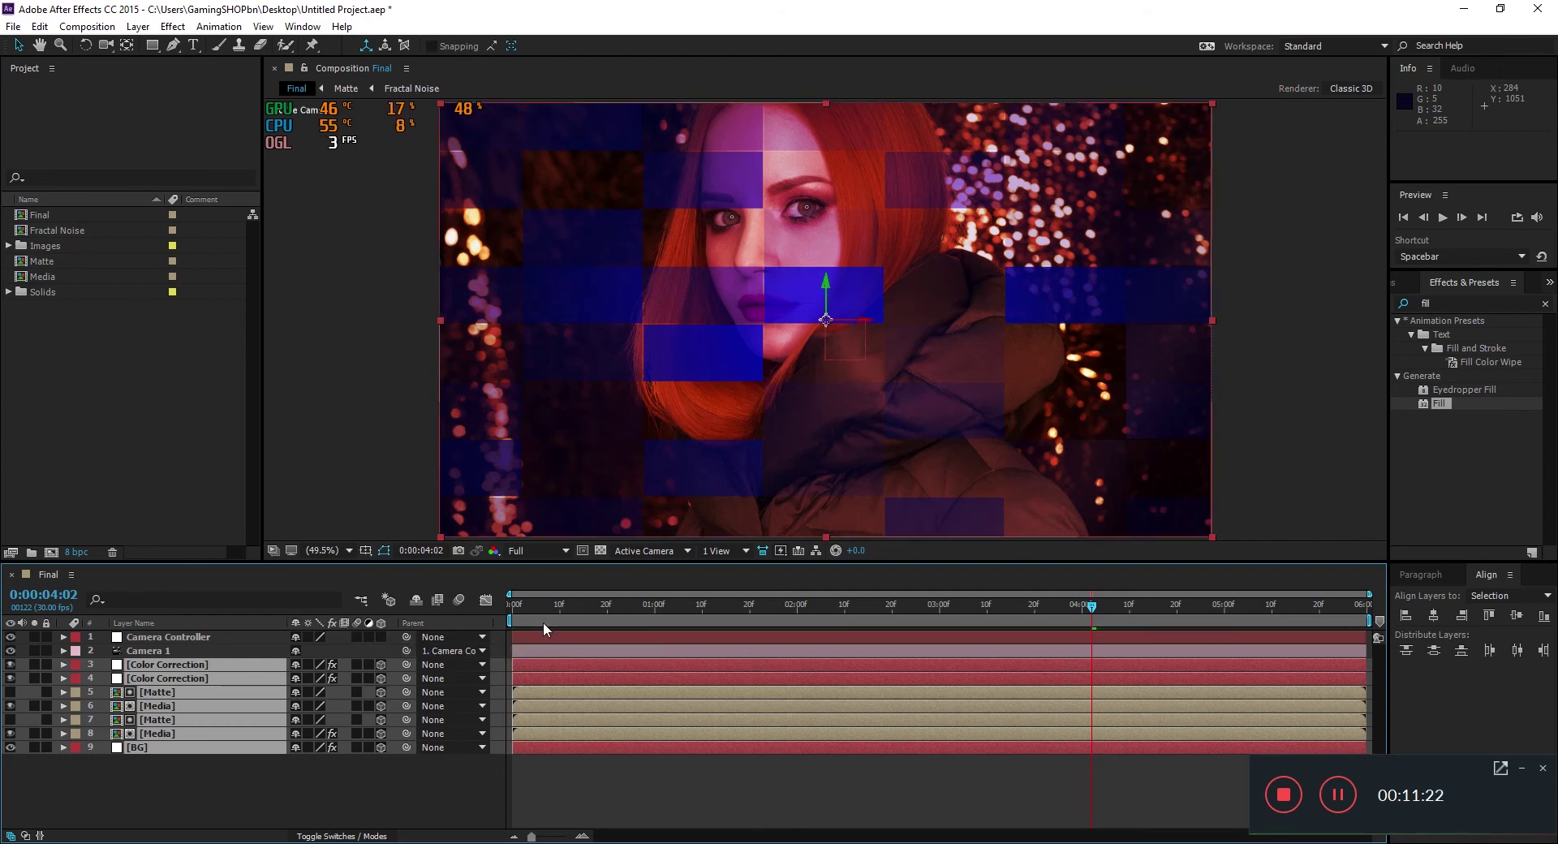
left_click(366, 826)
left_click(341, 835)
Move the current time to 0:00:00:00 and reveal the Camera Controller layer's Scale property
left_click(206, 638)
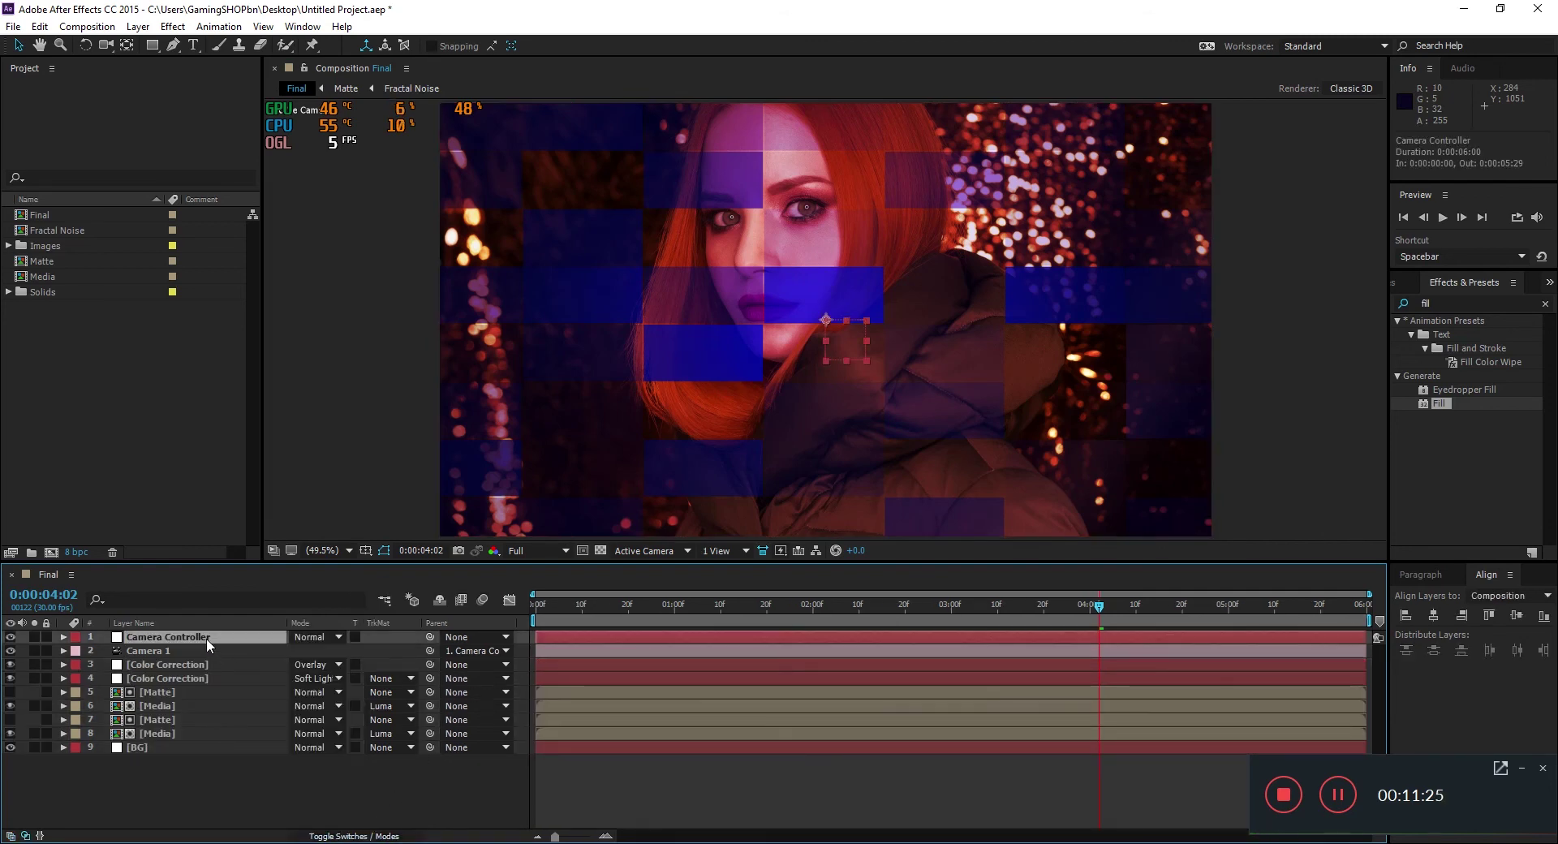
left_click(536, 618)
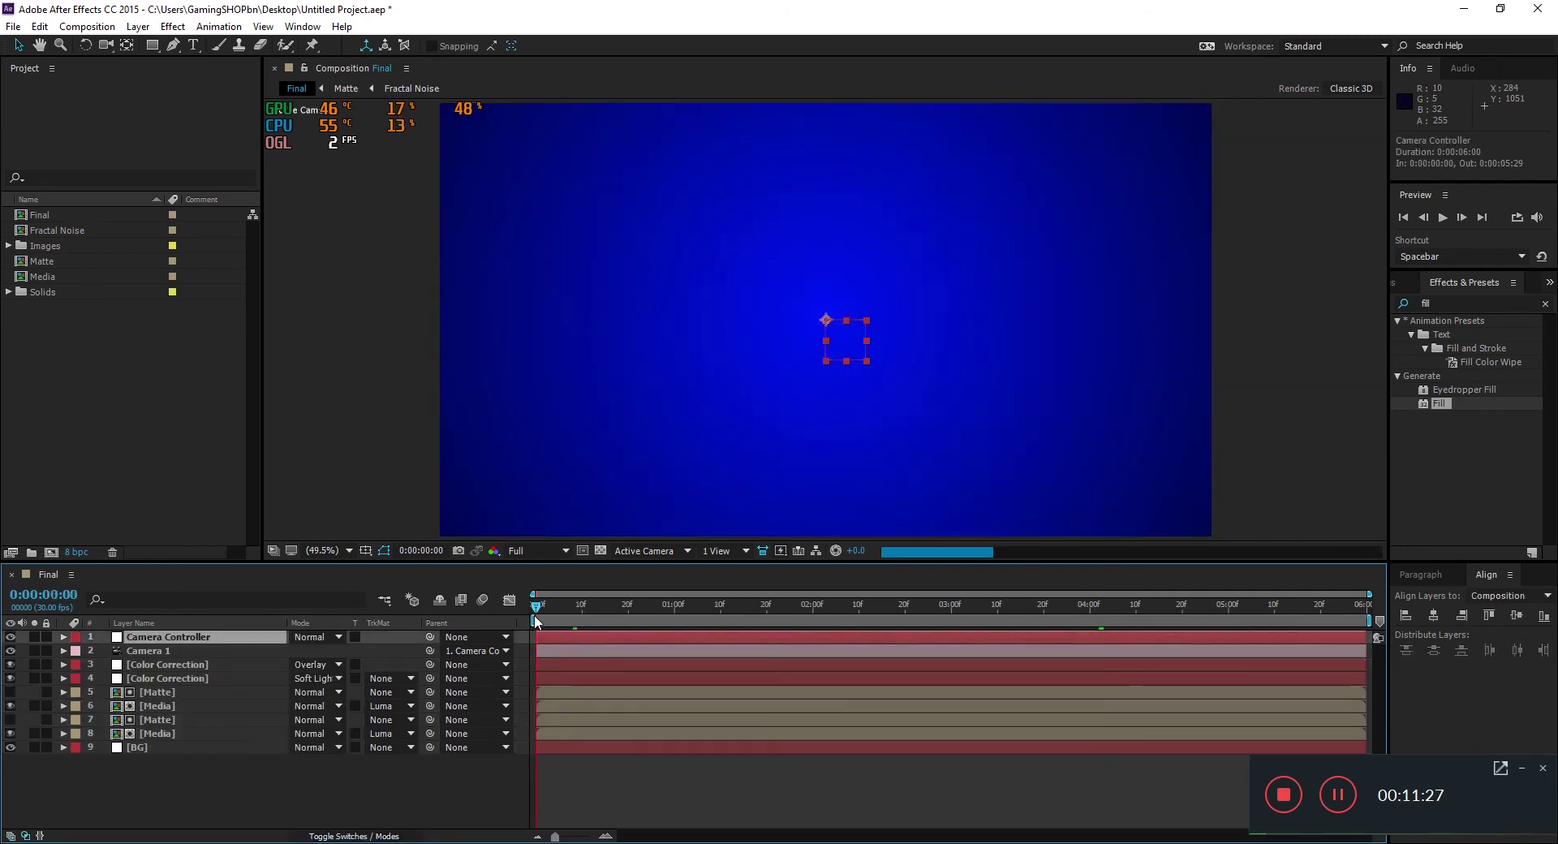
key("s")
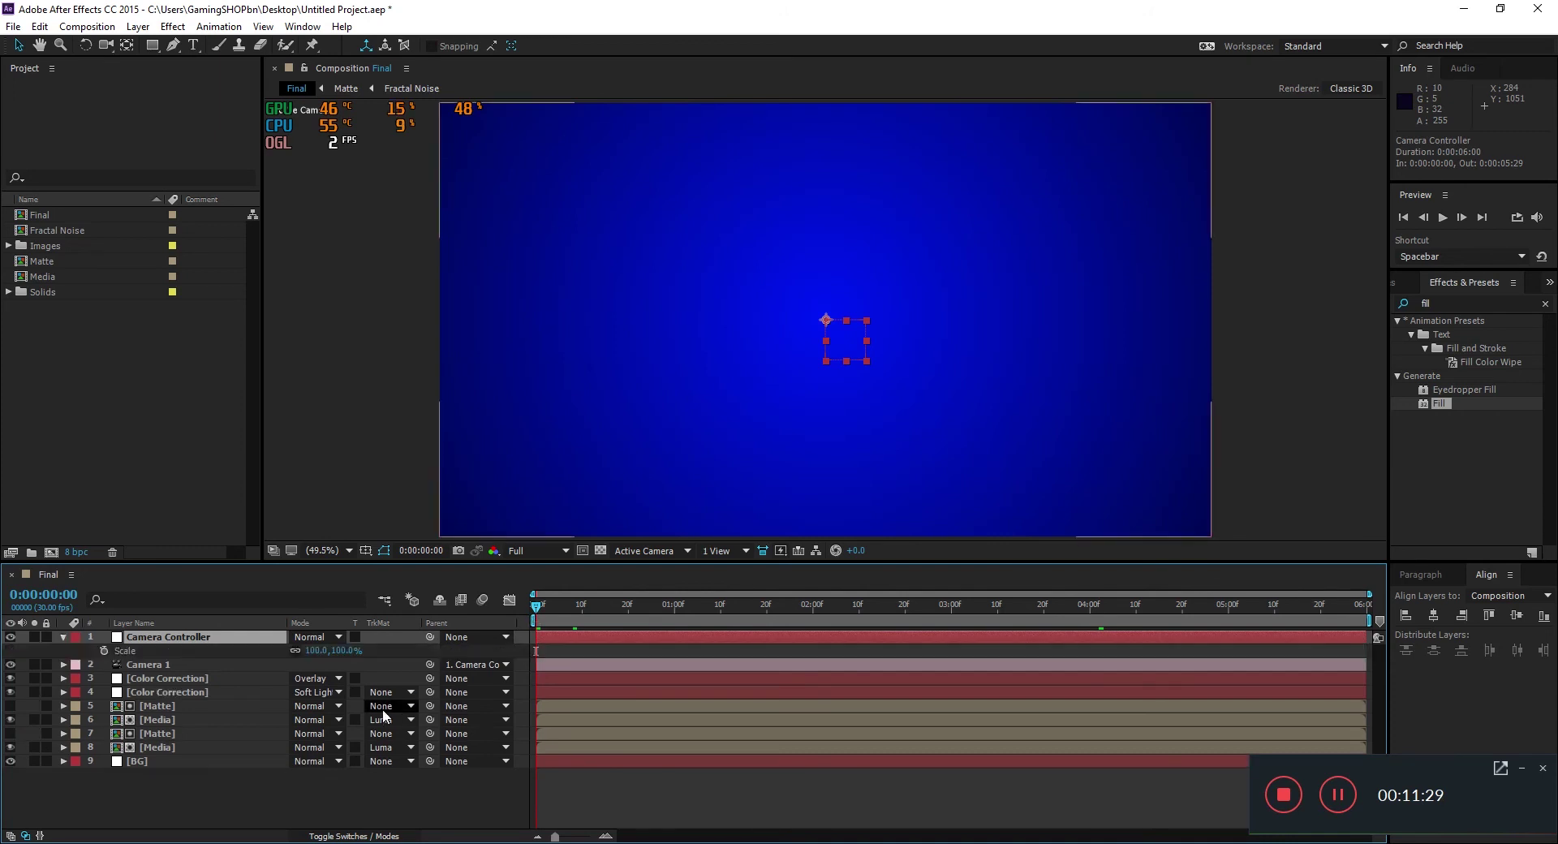
Try a Scale of 120% on the Camera Controller layer and undo it
left_click(314, 651)
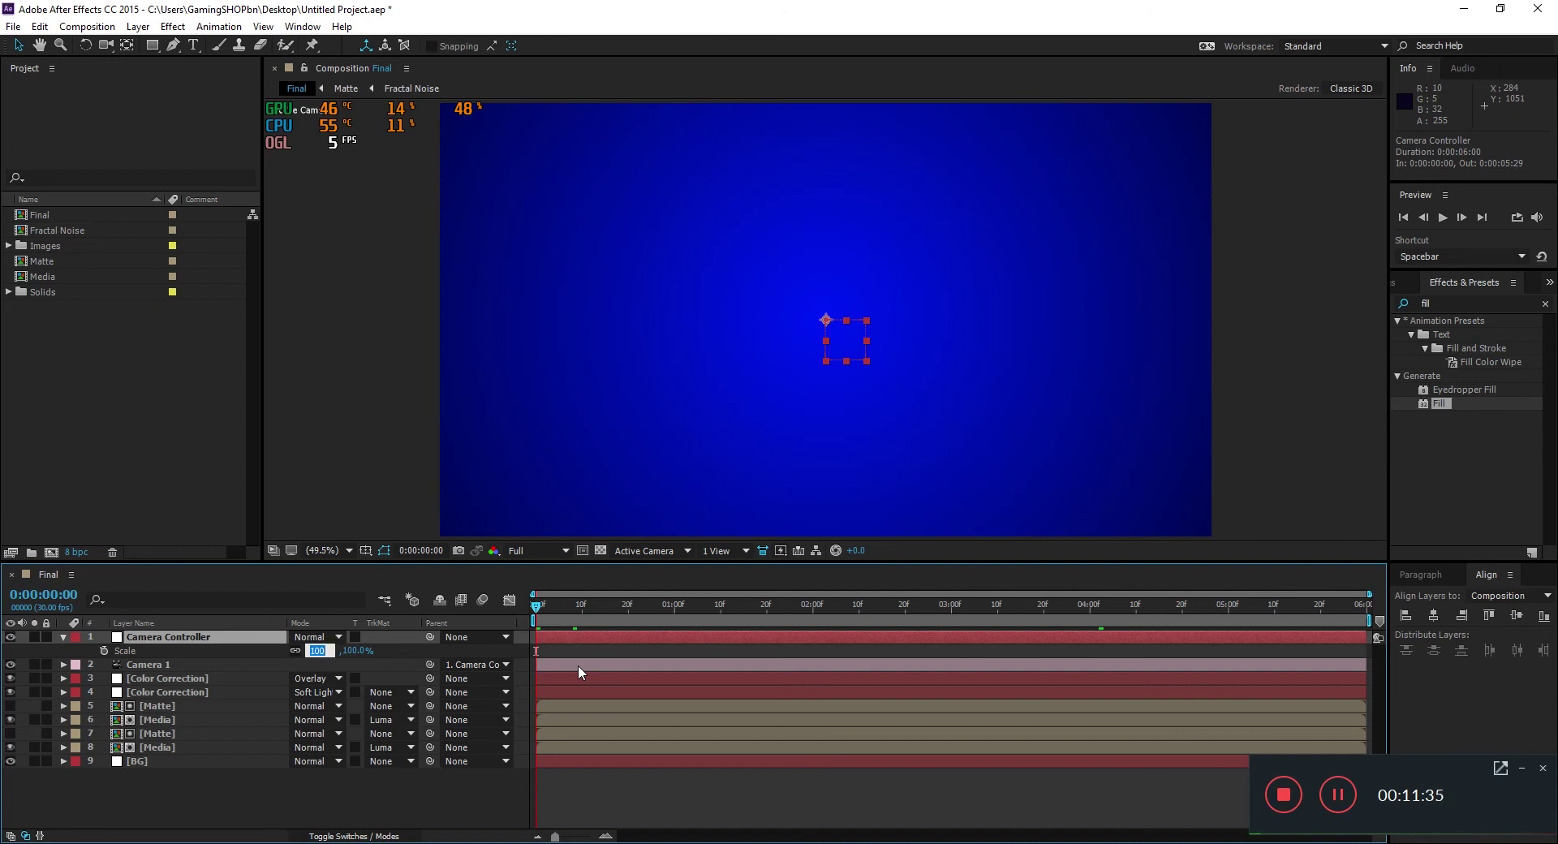
left_click(255, 800)
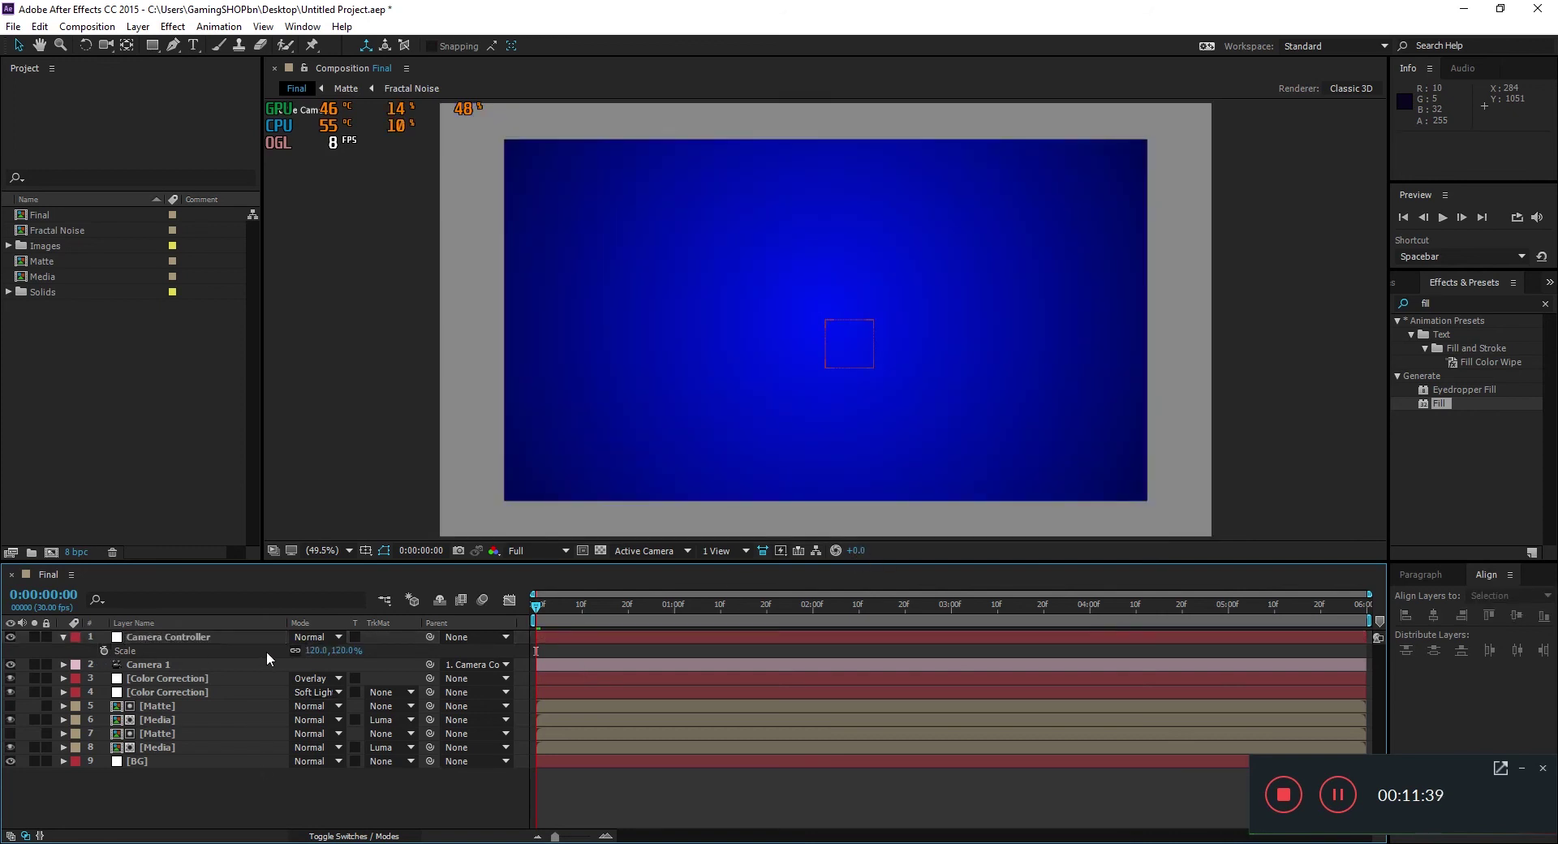
key("ctrl+z")
Set the Camera Controller's Scale to 80% and keyframe it at 0:00:00:00
left_click(310, 653)
type("80")
left_click(292, 767)
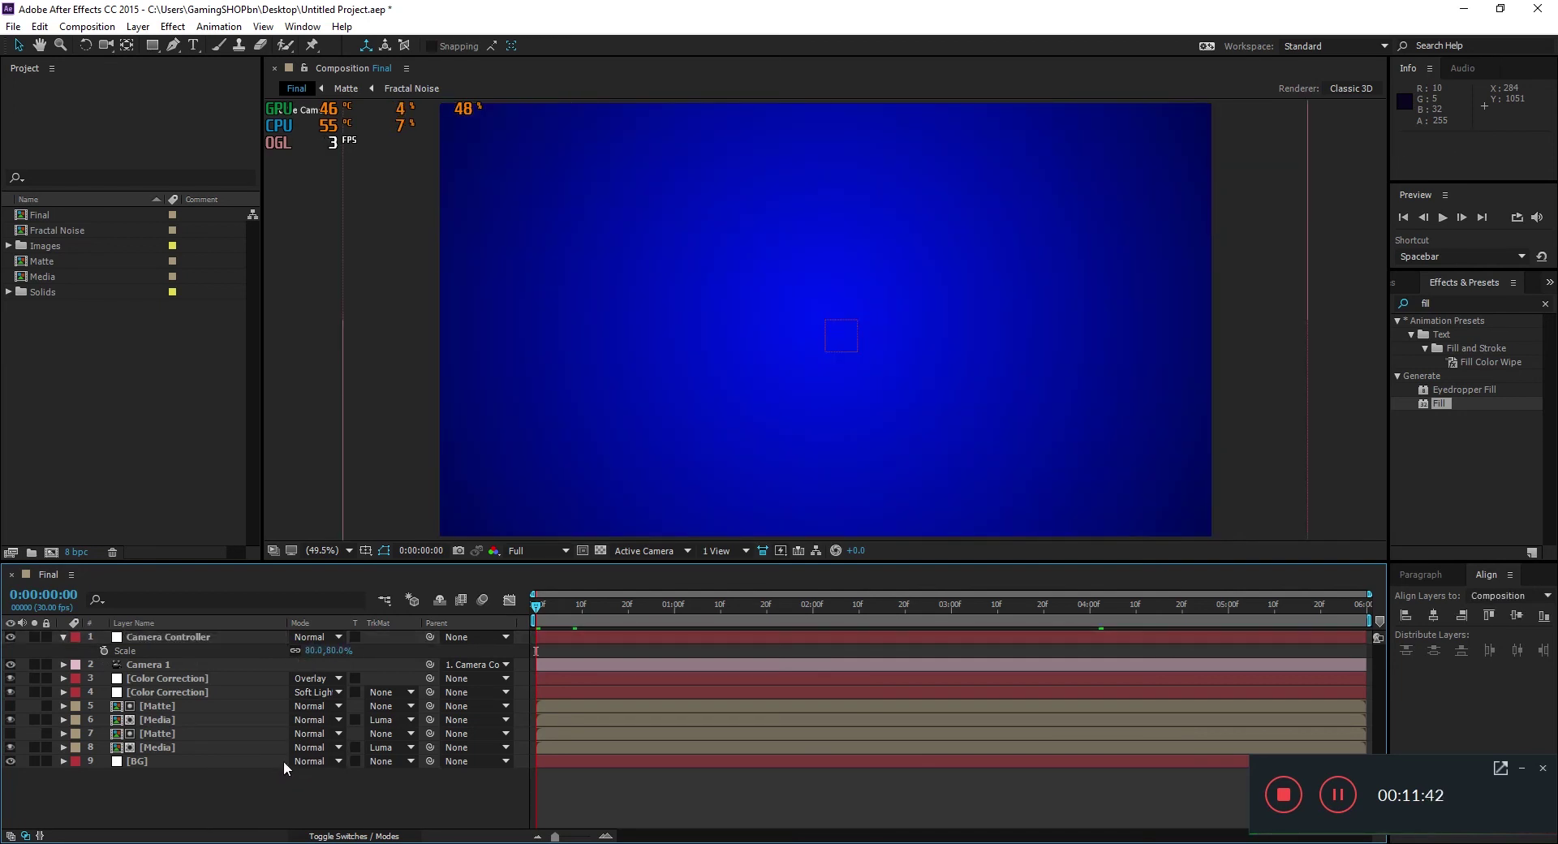
left_click(106, 651)
Keyframe the Camera Controller's Scale to 100% at 0:00:05:00
left_click_drag(561, 604, 1228, 611)
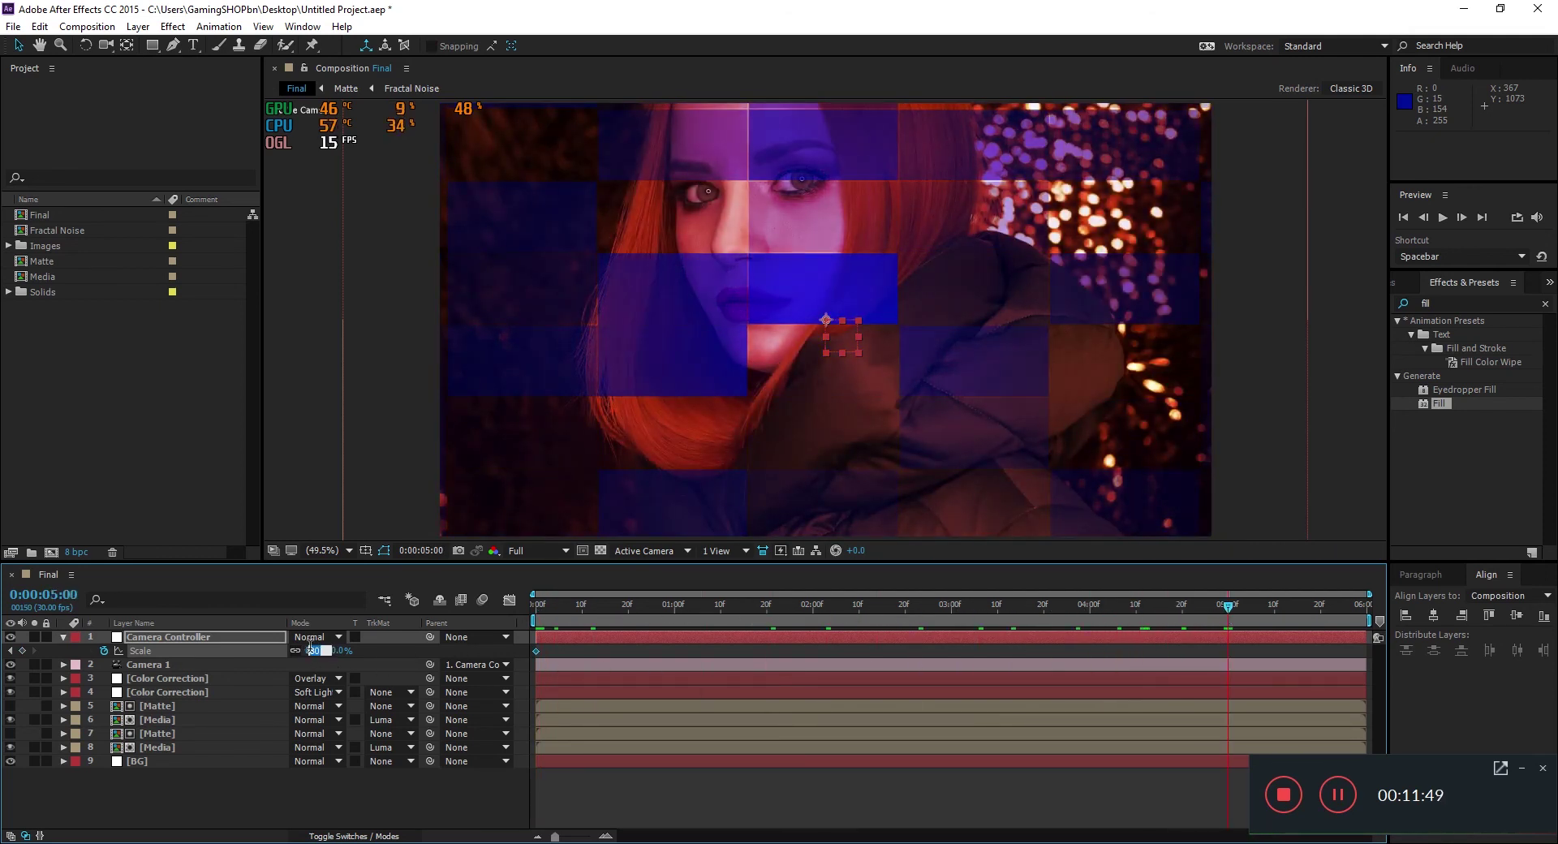
type("100")
key("Return")
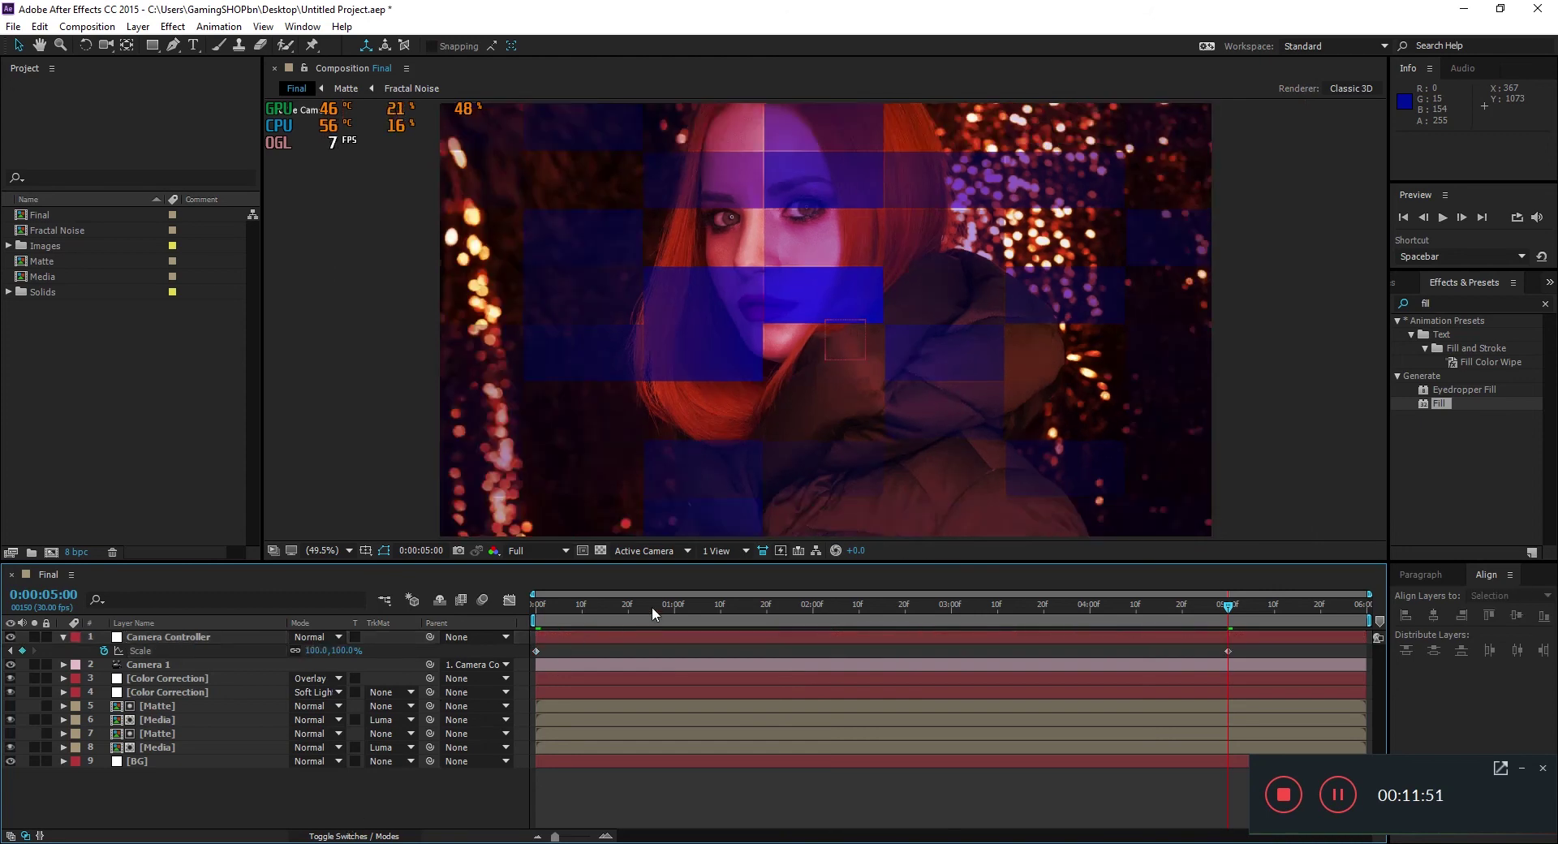
Play back the Final composition from the start to check the camera zoom, and collapse the Camera Controller's properties
left_click(536, 606)
key("space")
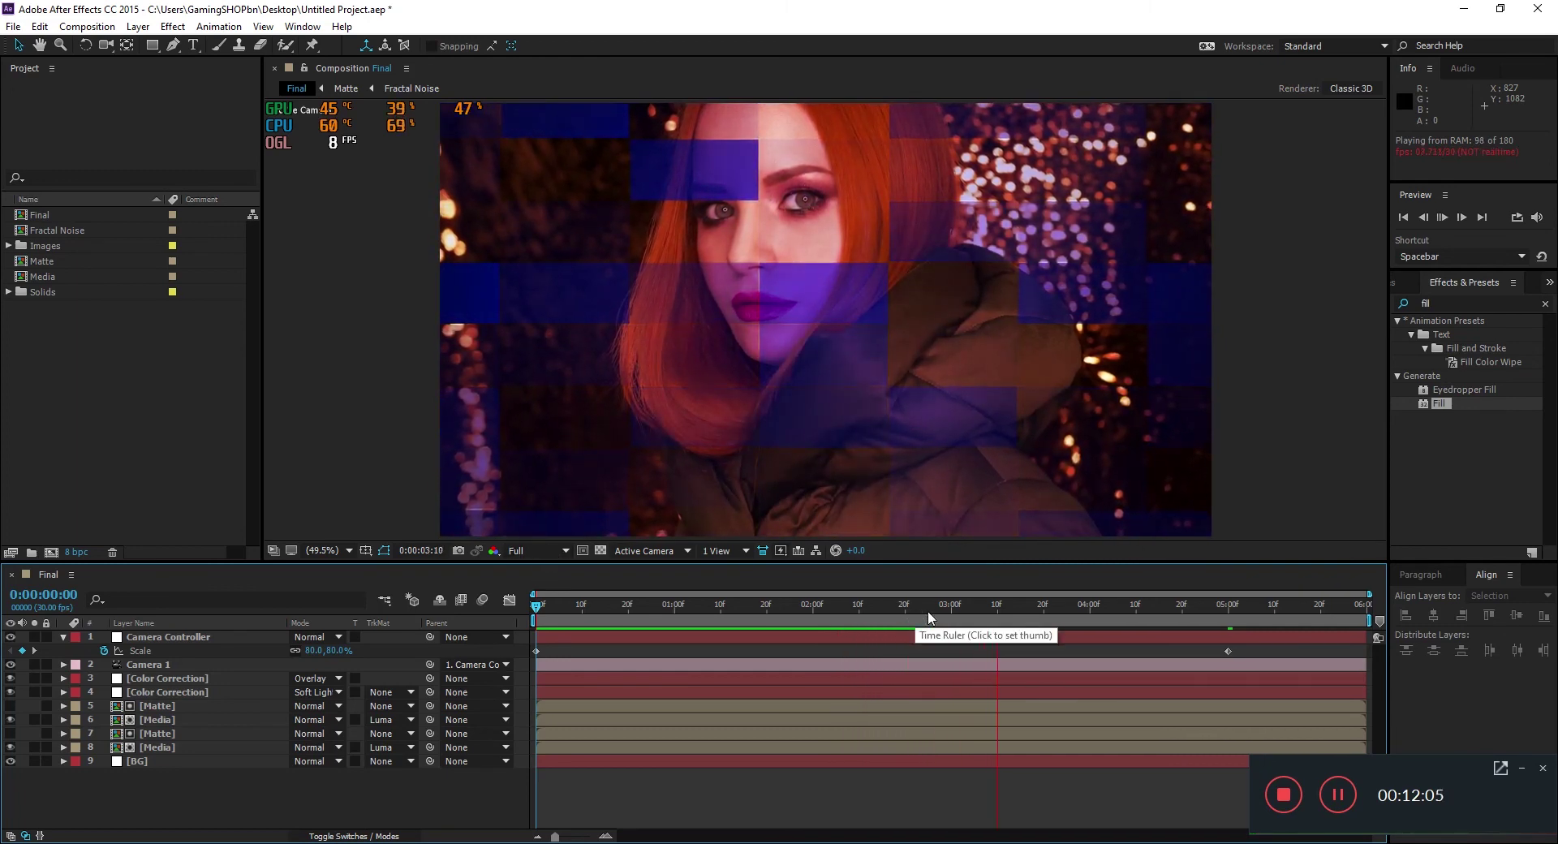
left_click_drag(852, 613, 1243, 616)
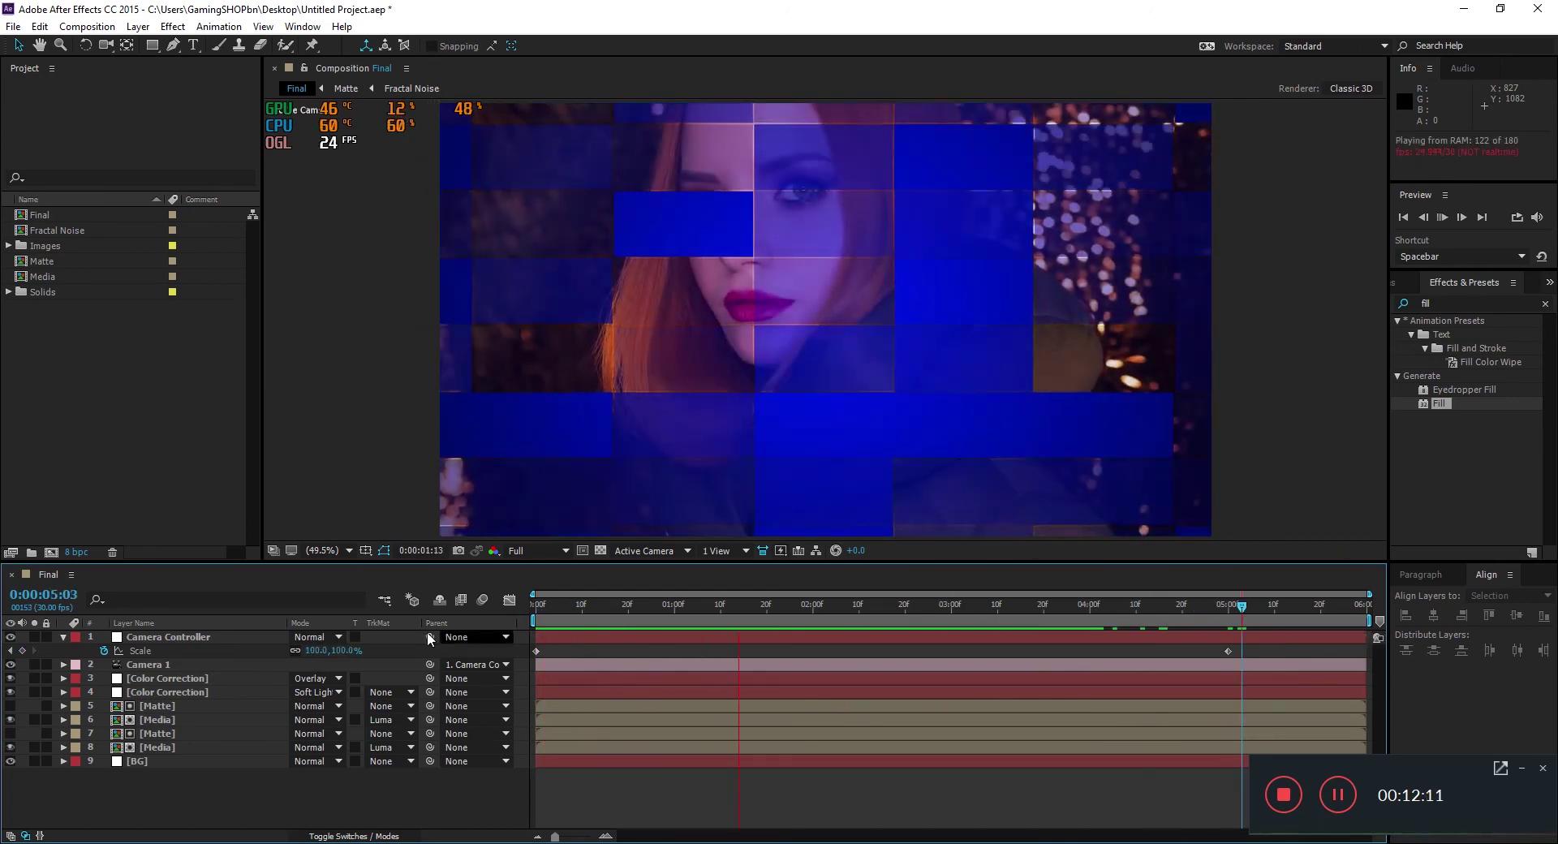
left_click(64, 638)
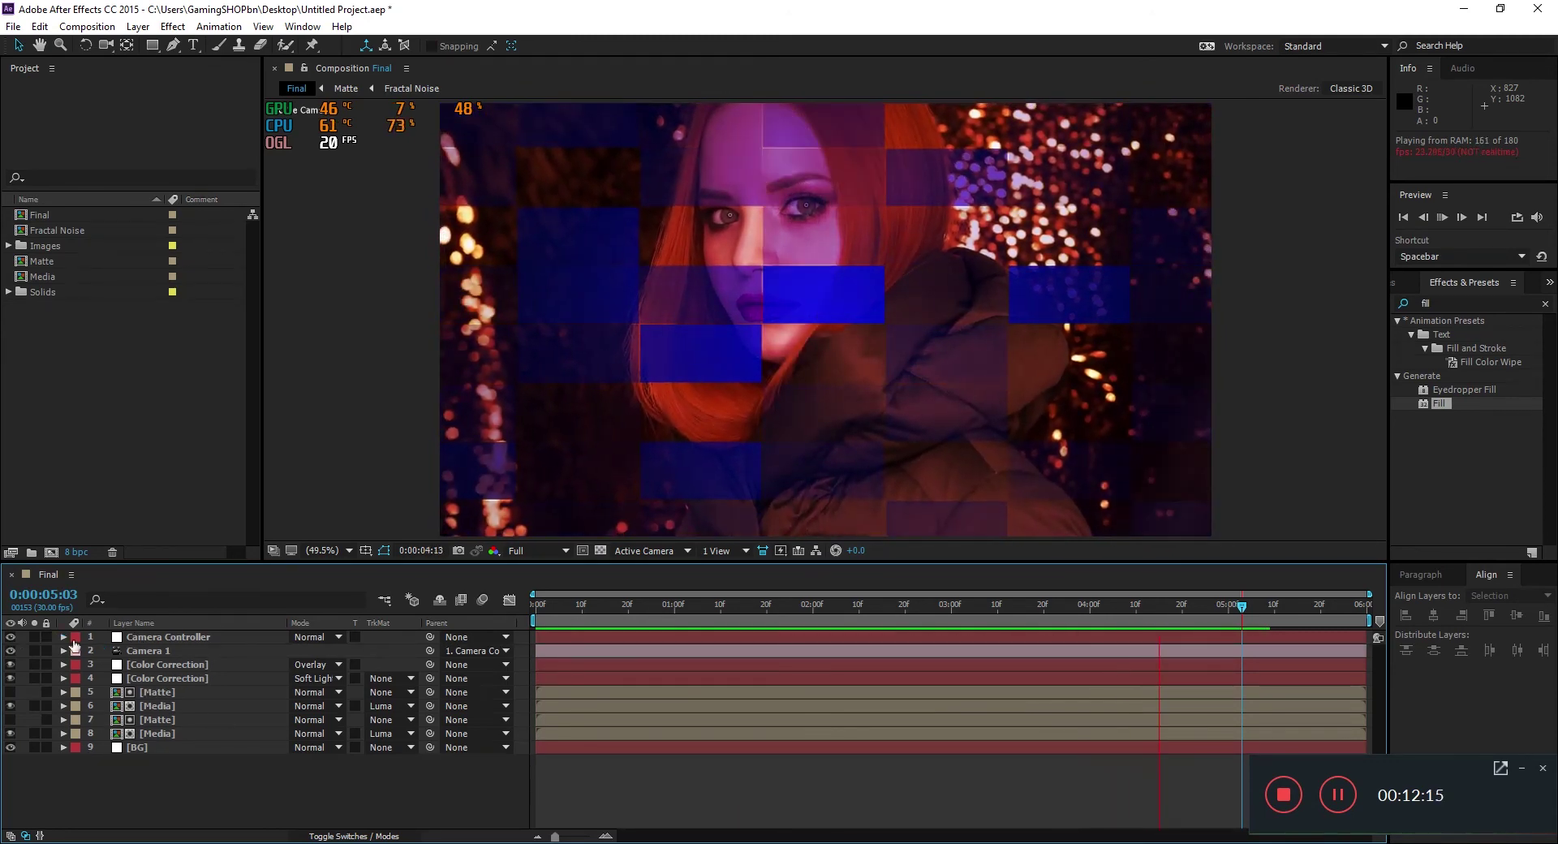
Create a 1920 × 1080 composition named Light at 30 fps with a duration of 0:00:06:00
left_click_drag(647, 614, 1097, 601)
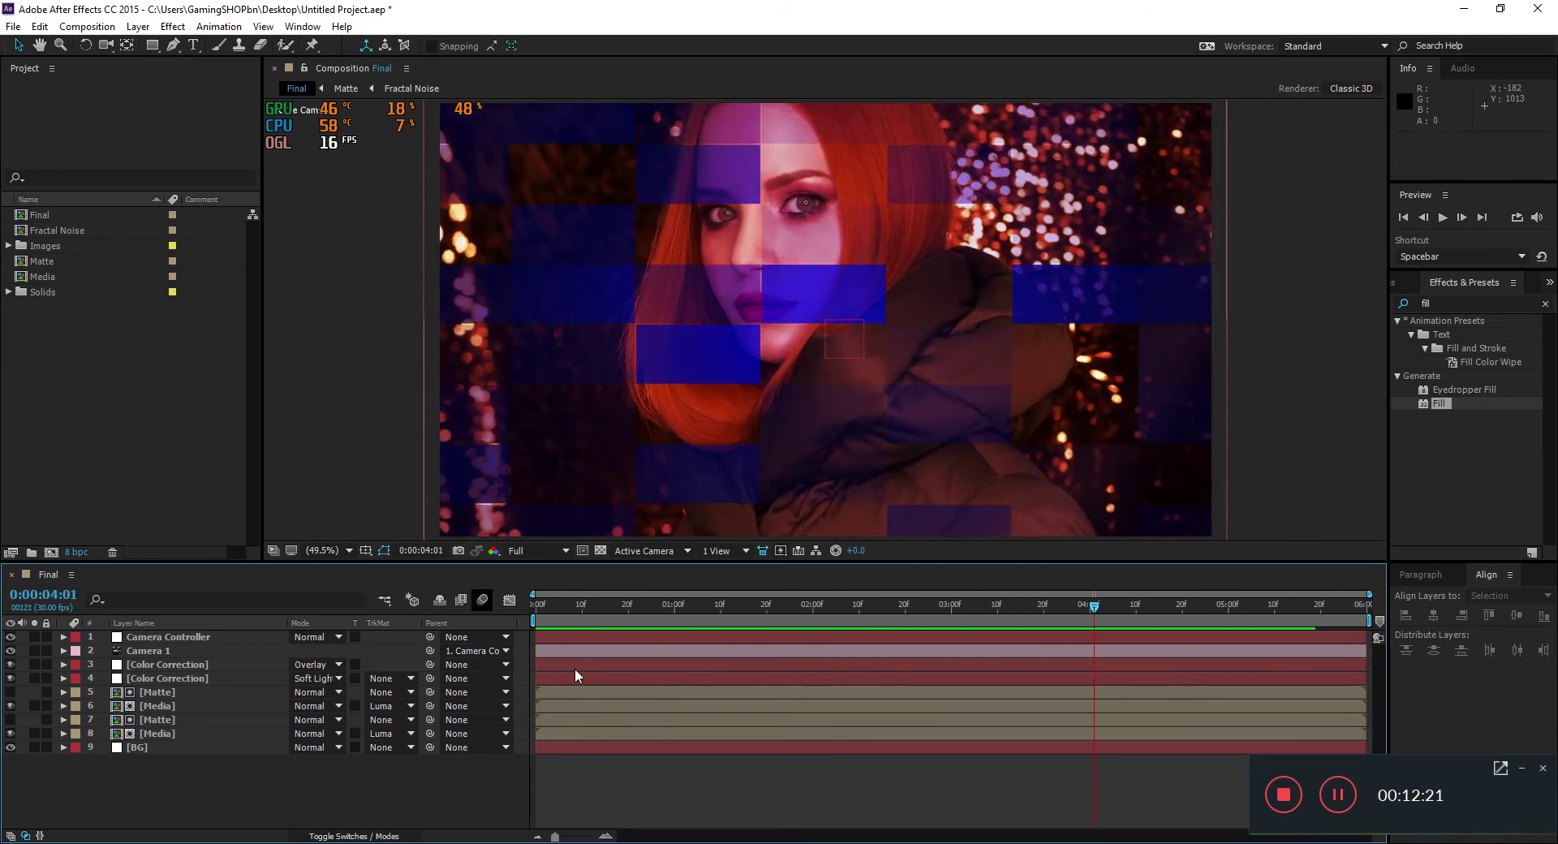
left_click_drag(609, 614, 1153, 607)
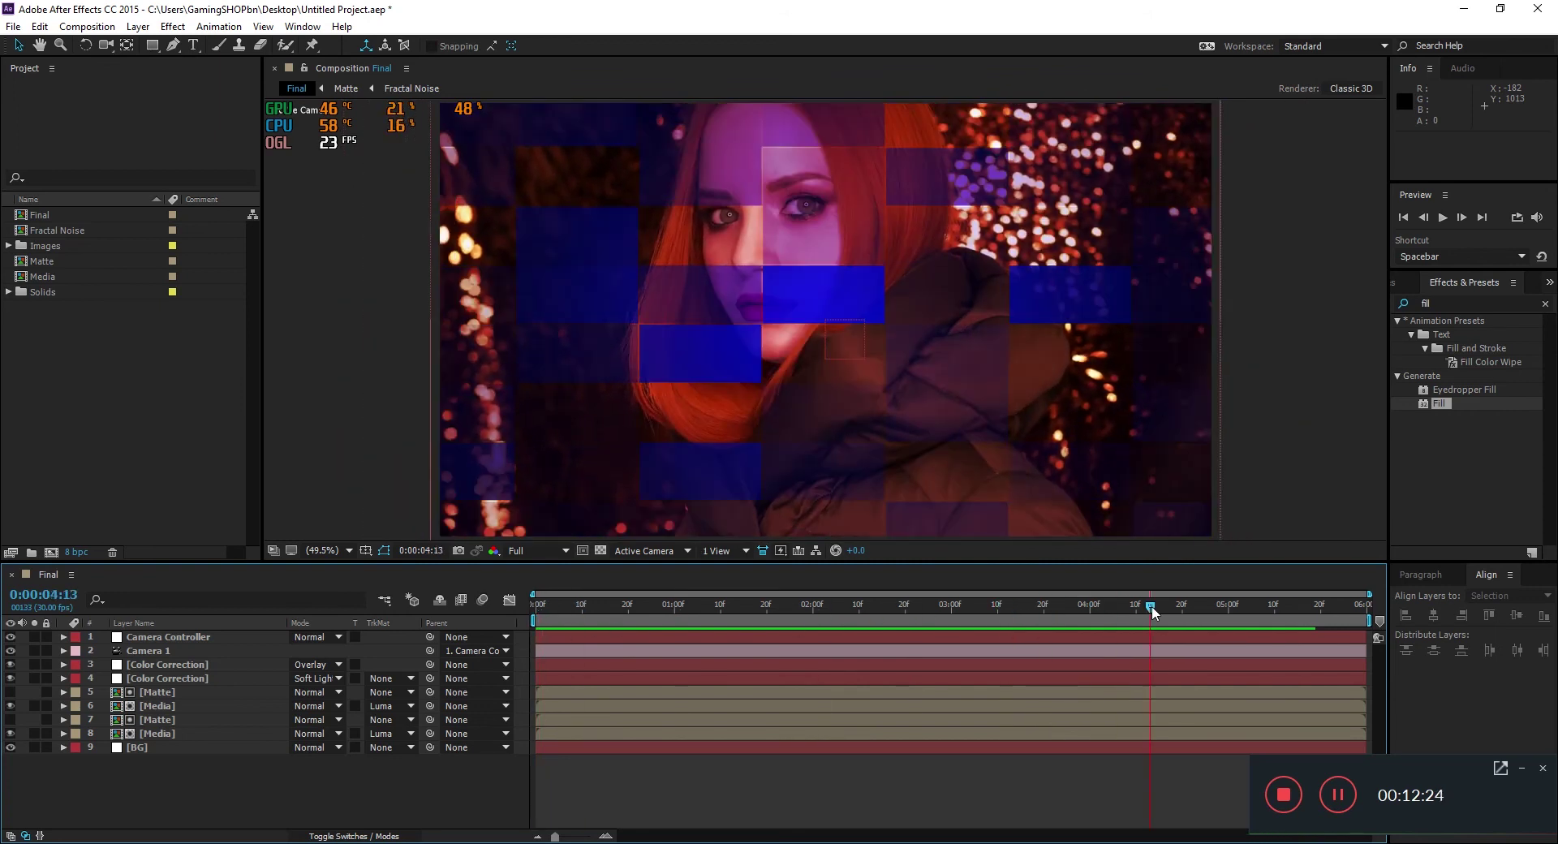
left_click(51, 555)
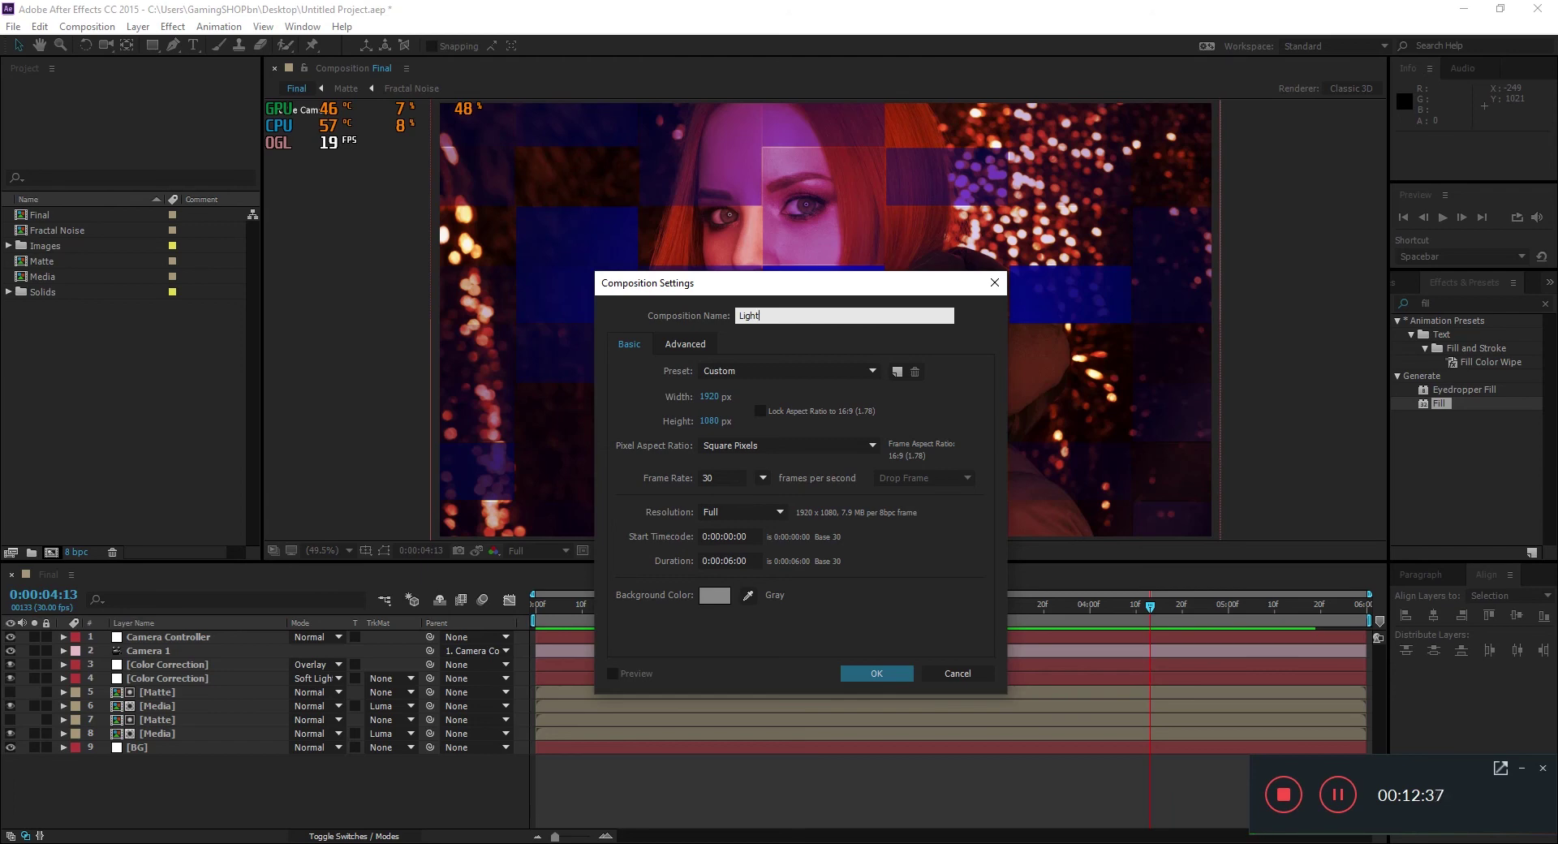
key("Return")
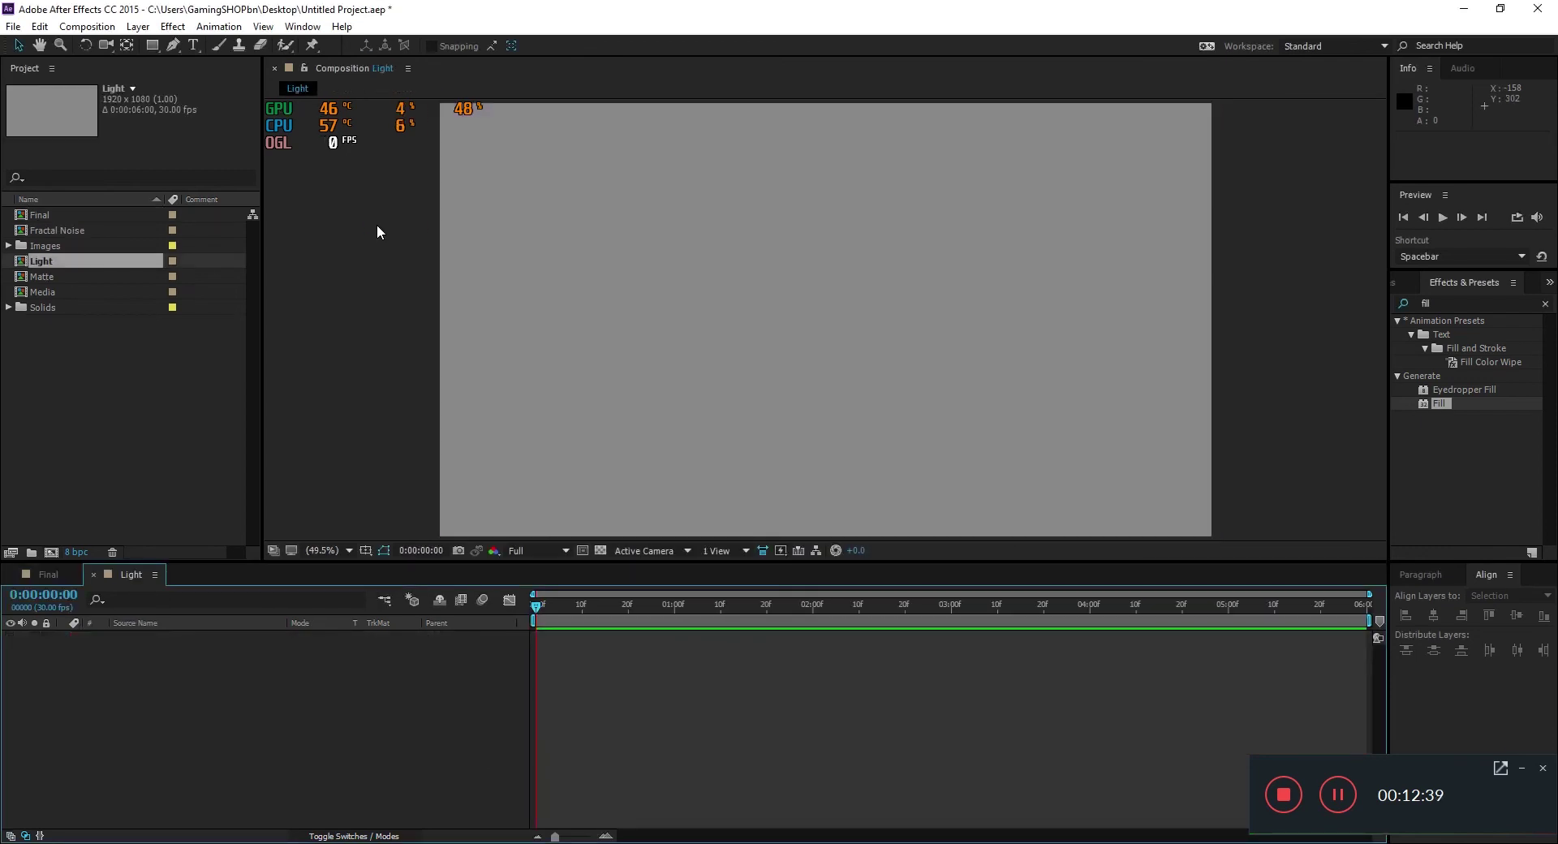
Add a white 1920 × 1080 solid named Light Leaks to the Light composition
left_click(137, 26)
mouse_move(157, 49)
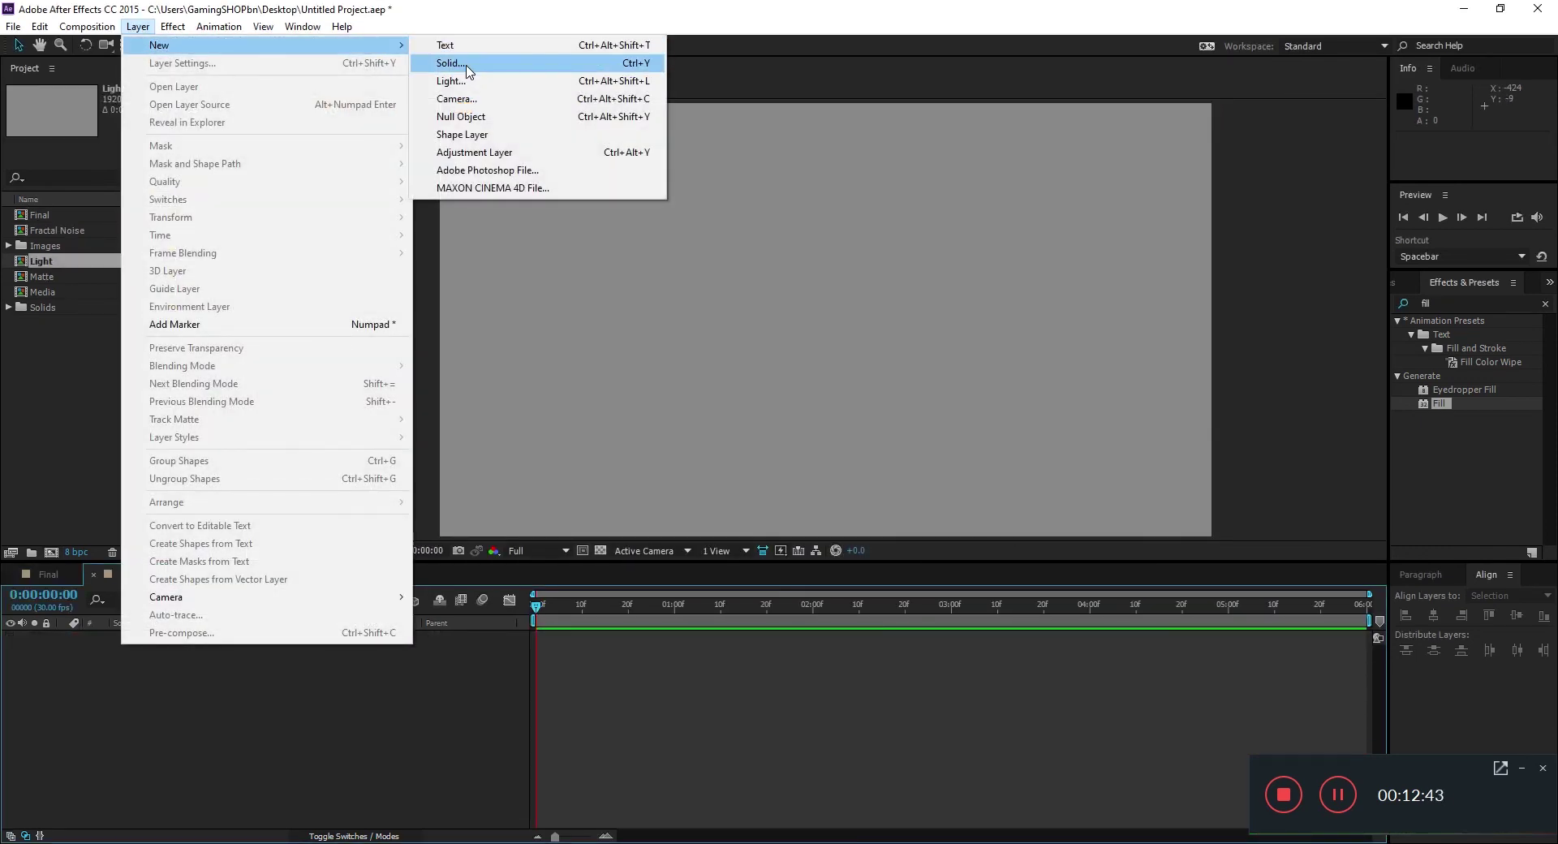
left_click(442, 63)
type("Light Leaks")
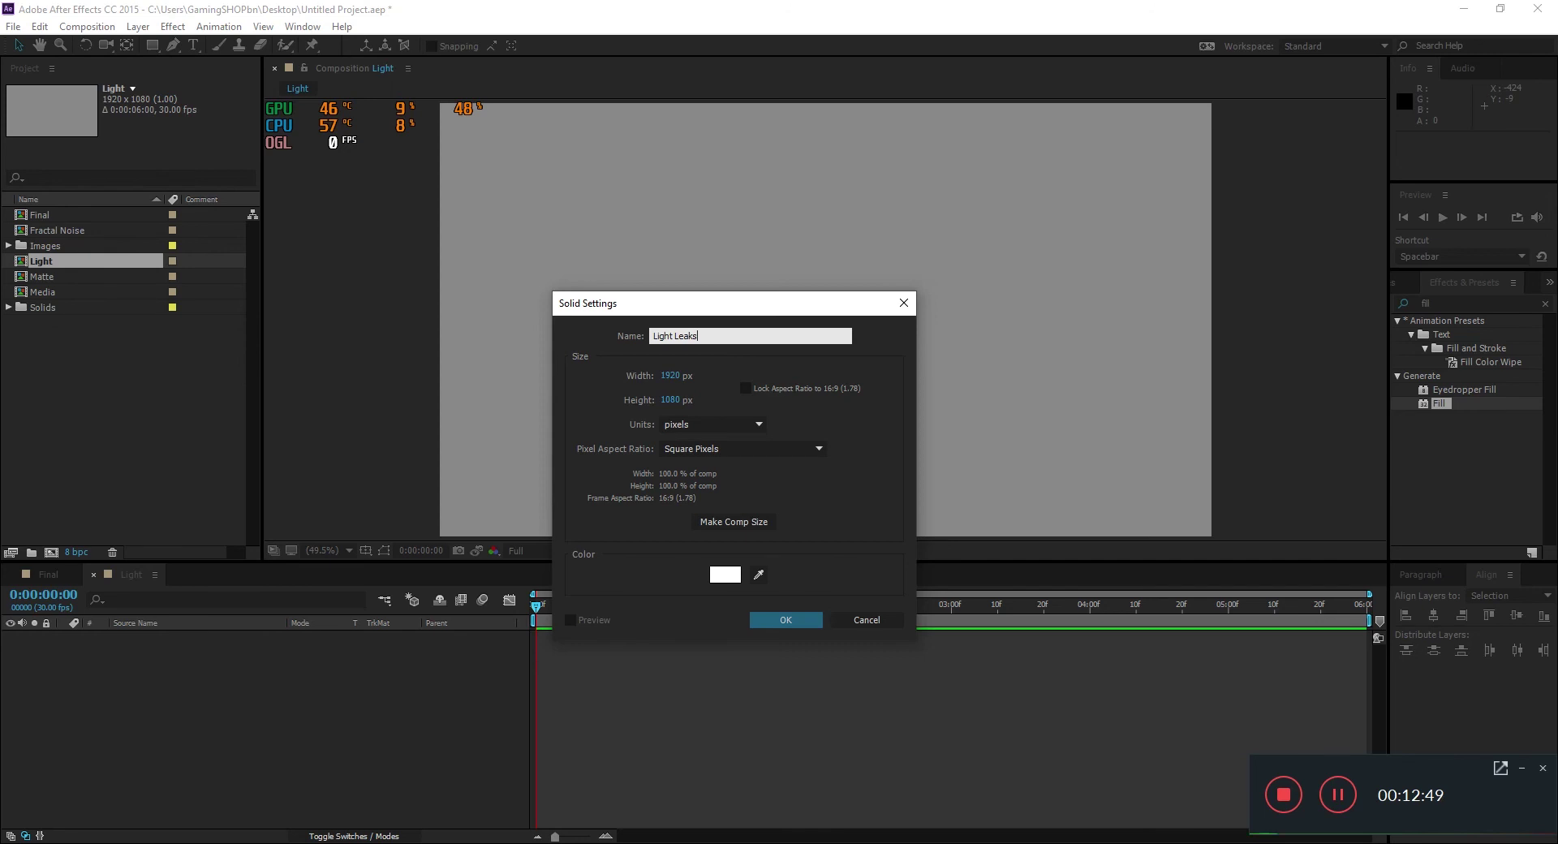
left_click(783, 623)
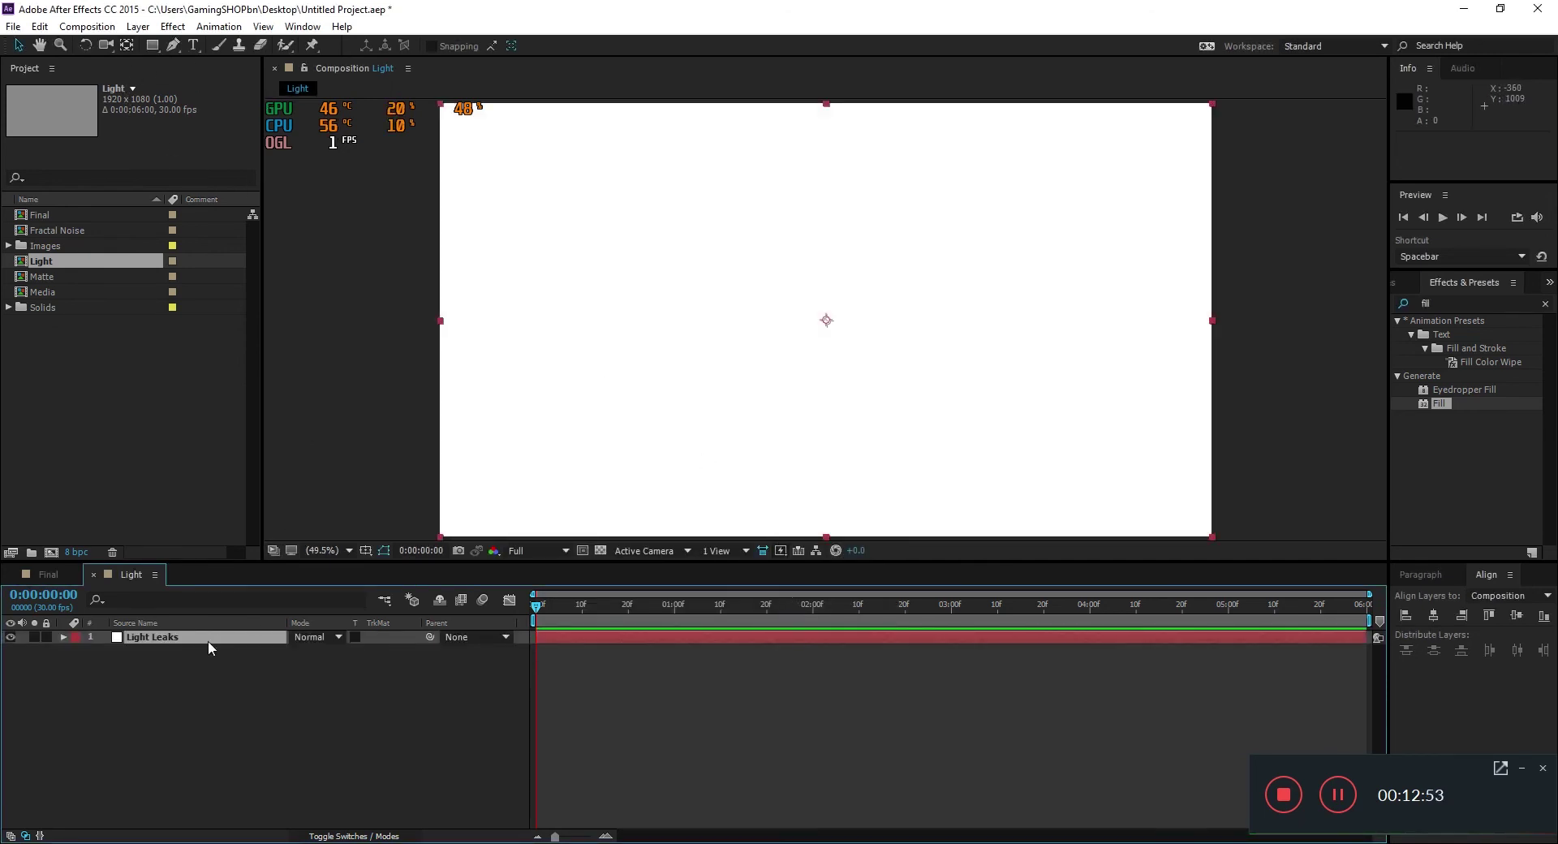
Draw a circular mask about 396 px wide near the center of the Light Leaks solid with the Ellipse Tool
left_click(152, 664)
left_click(154, 635)
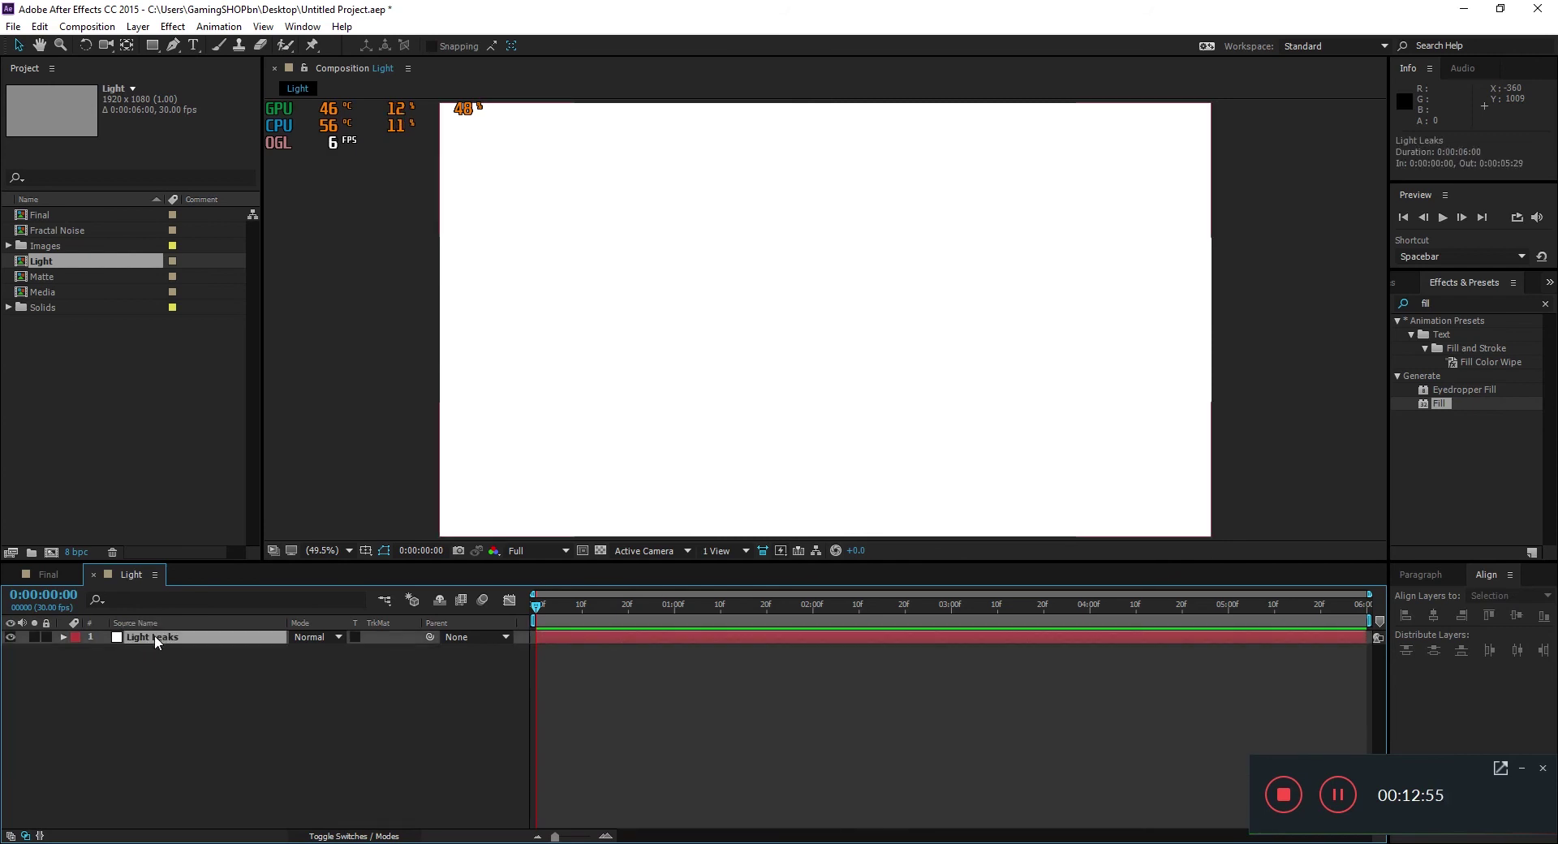
left_click(152, 46)
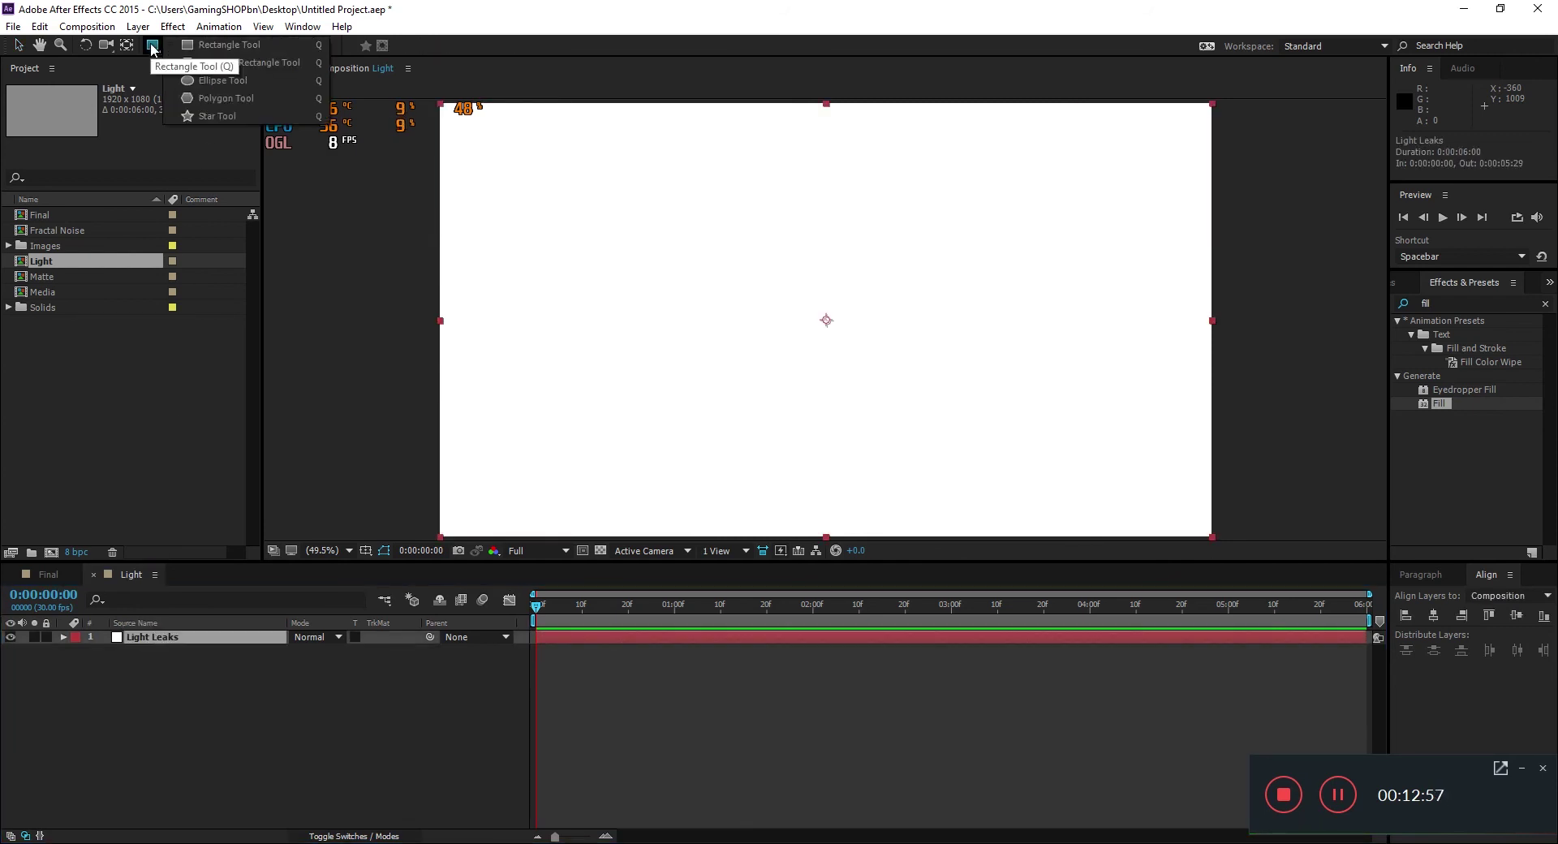
left_click(266, 80)
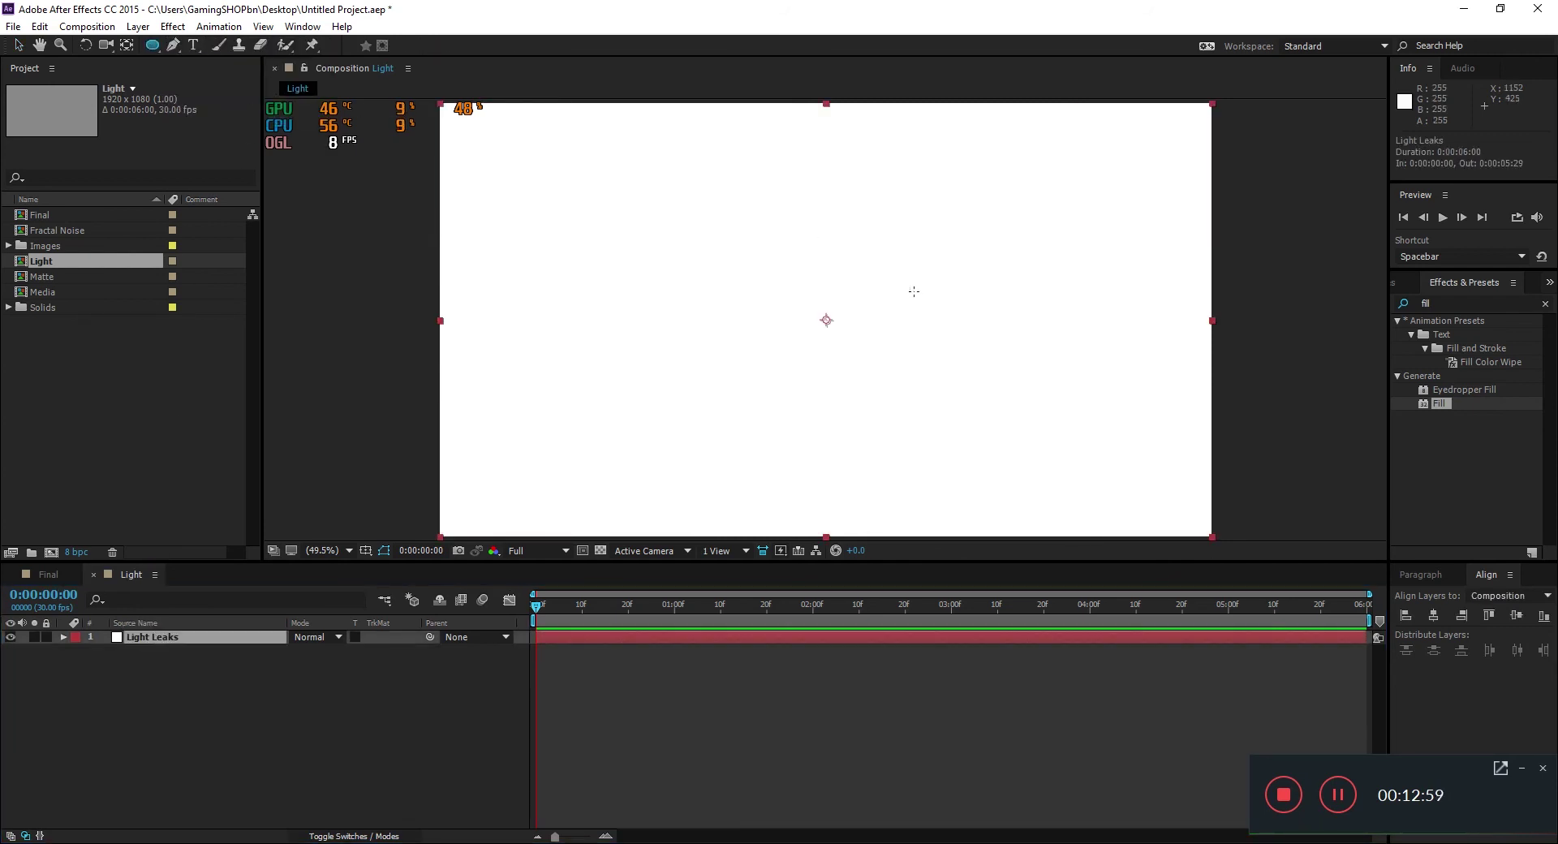
left_click_drag(733, 224, 909, 340)
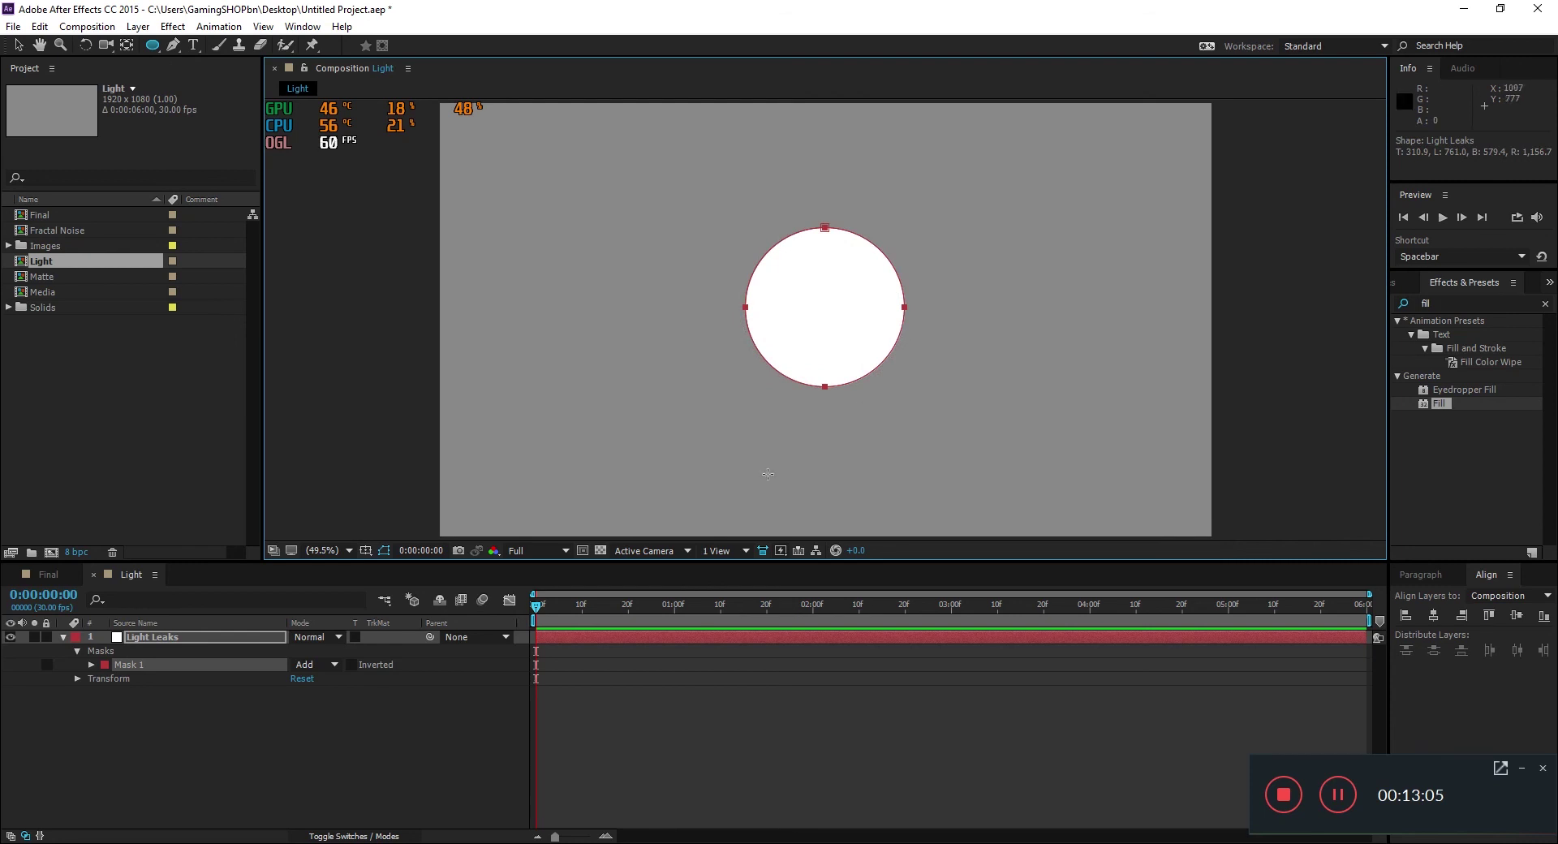
Set the Mask Feather of the Light Leaks layer's circular mask to 700 pixels
left_click(116, 704)
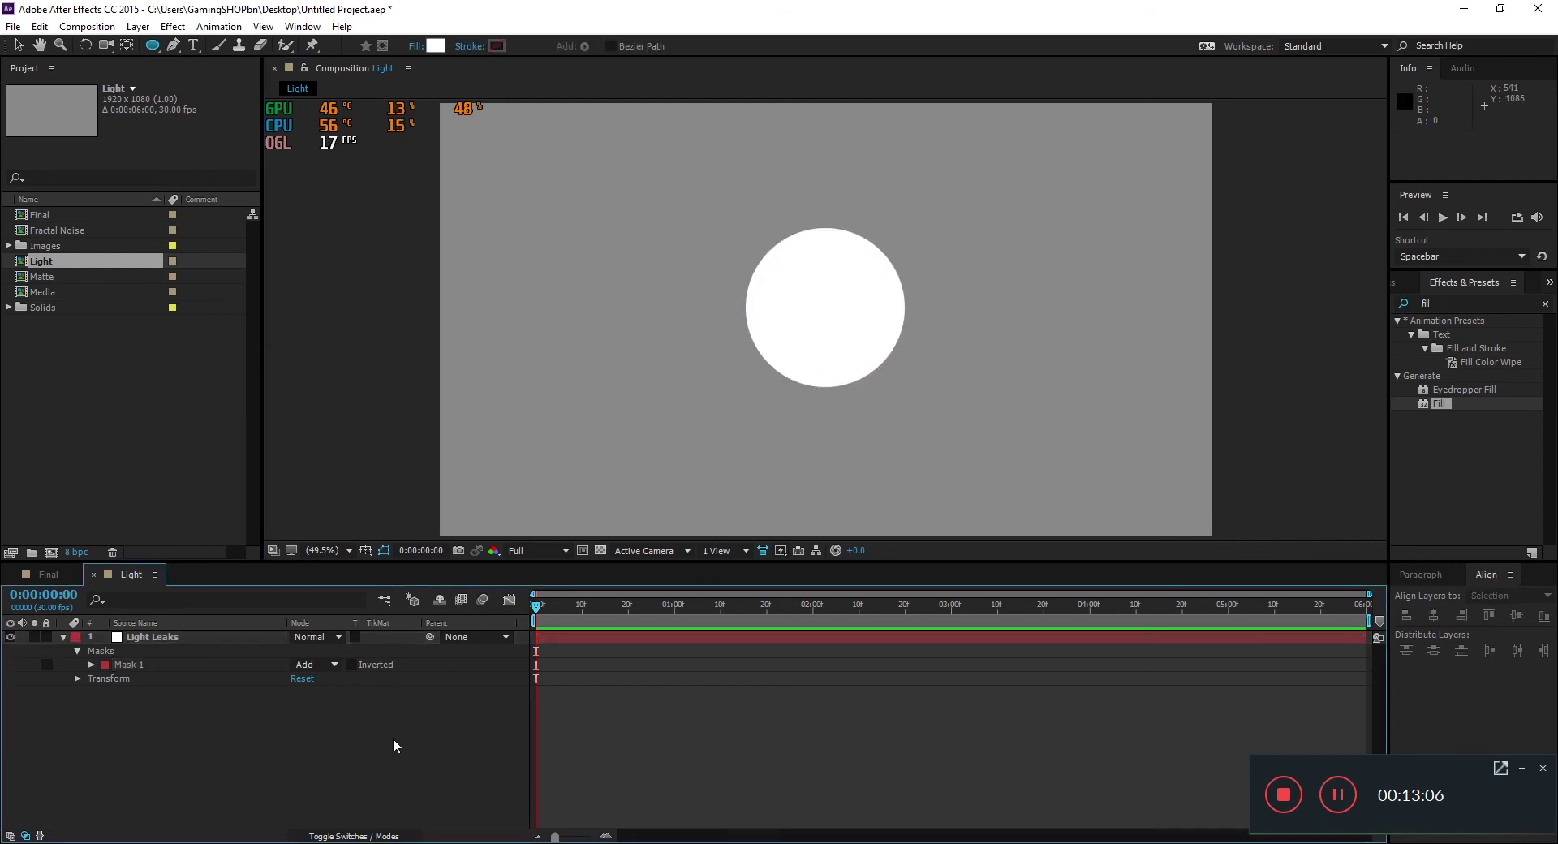
left_click(91, 664)
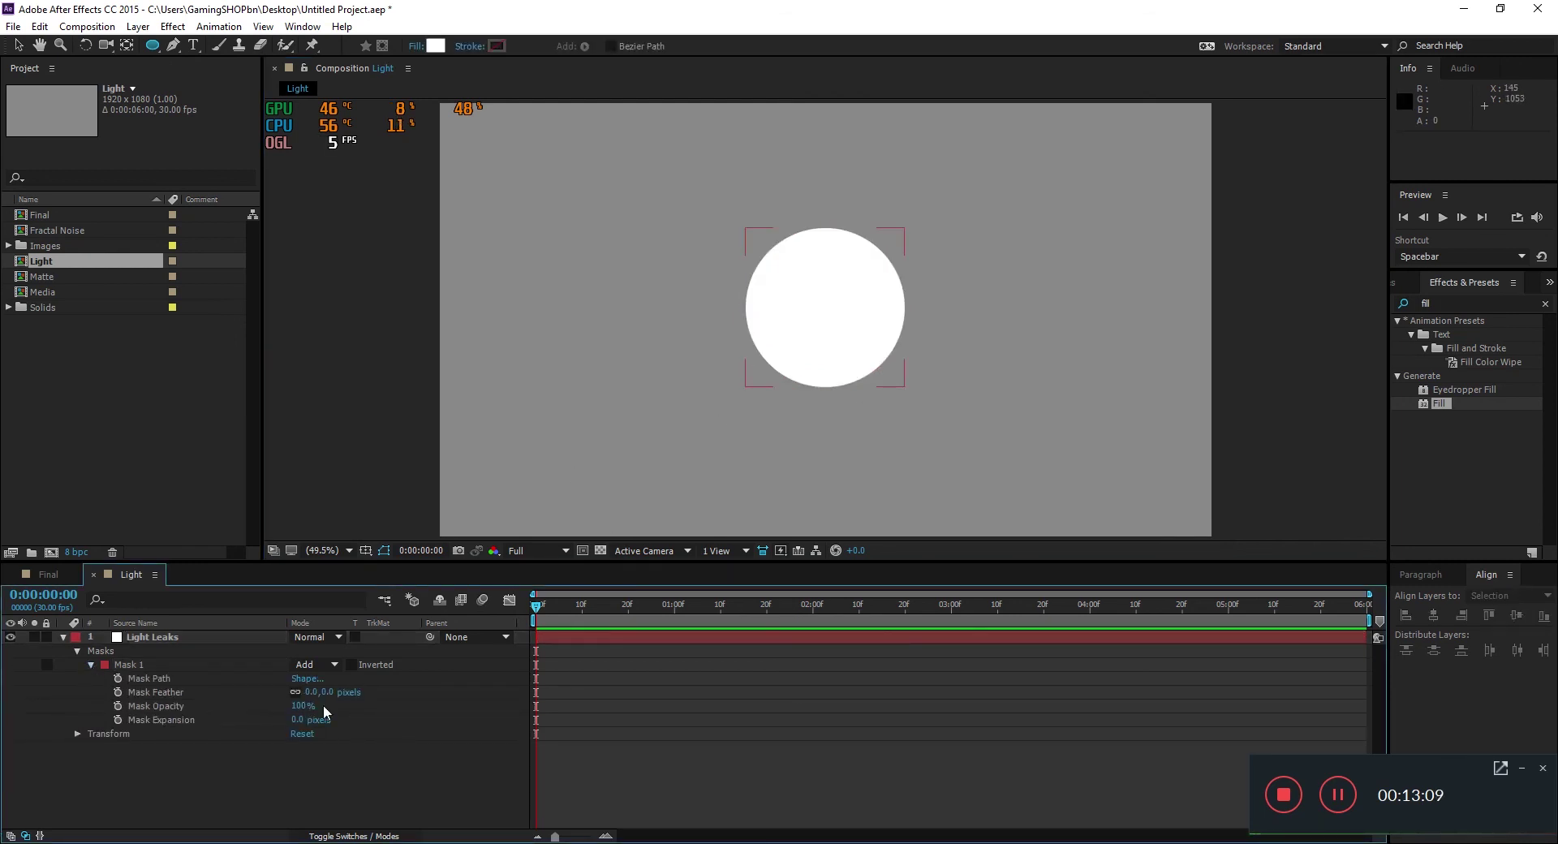
type("7")
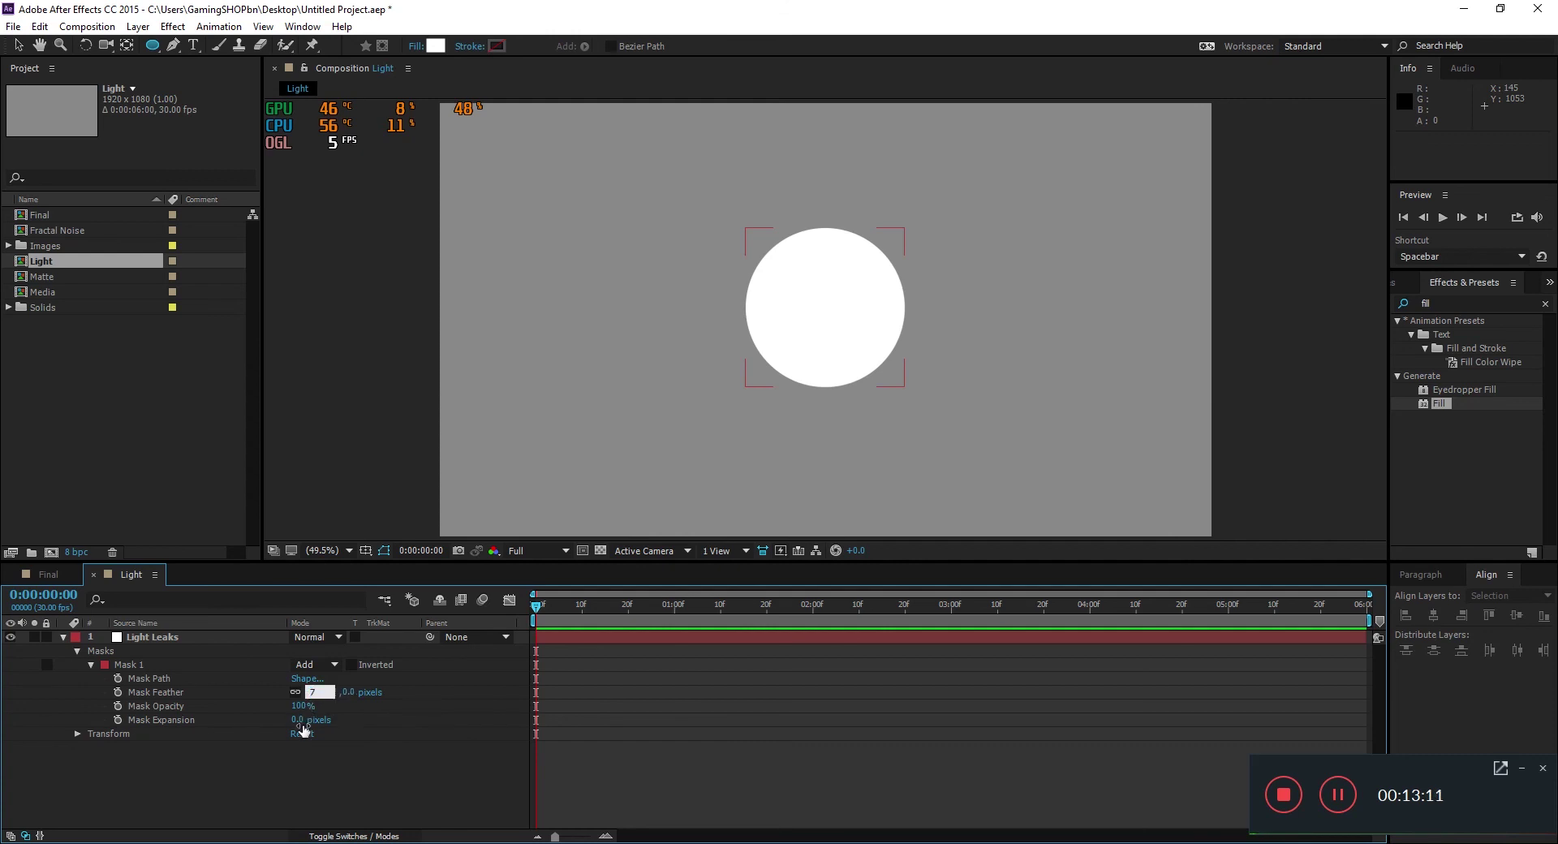
type("00")
key("Return")
left_click(63, 638)
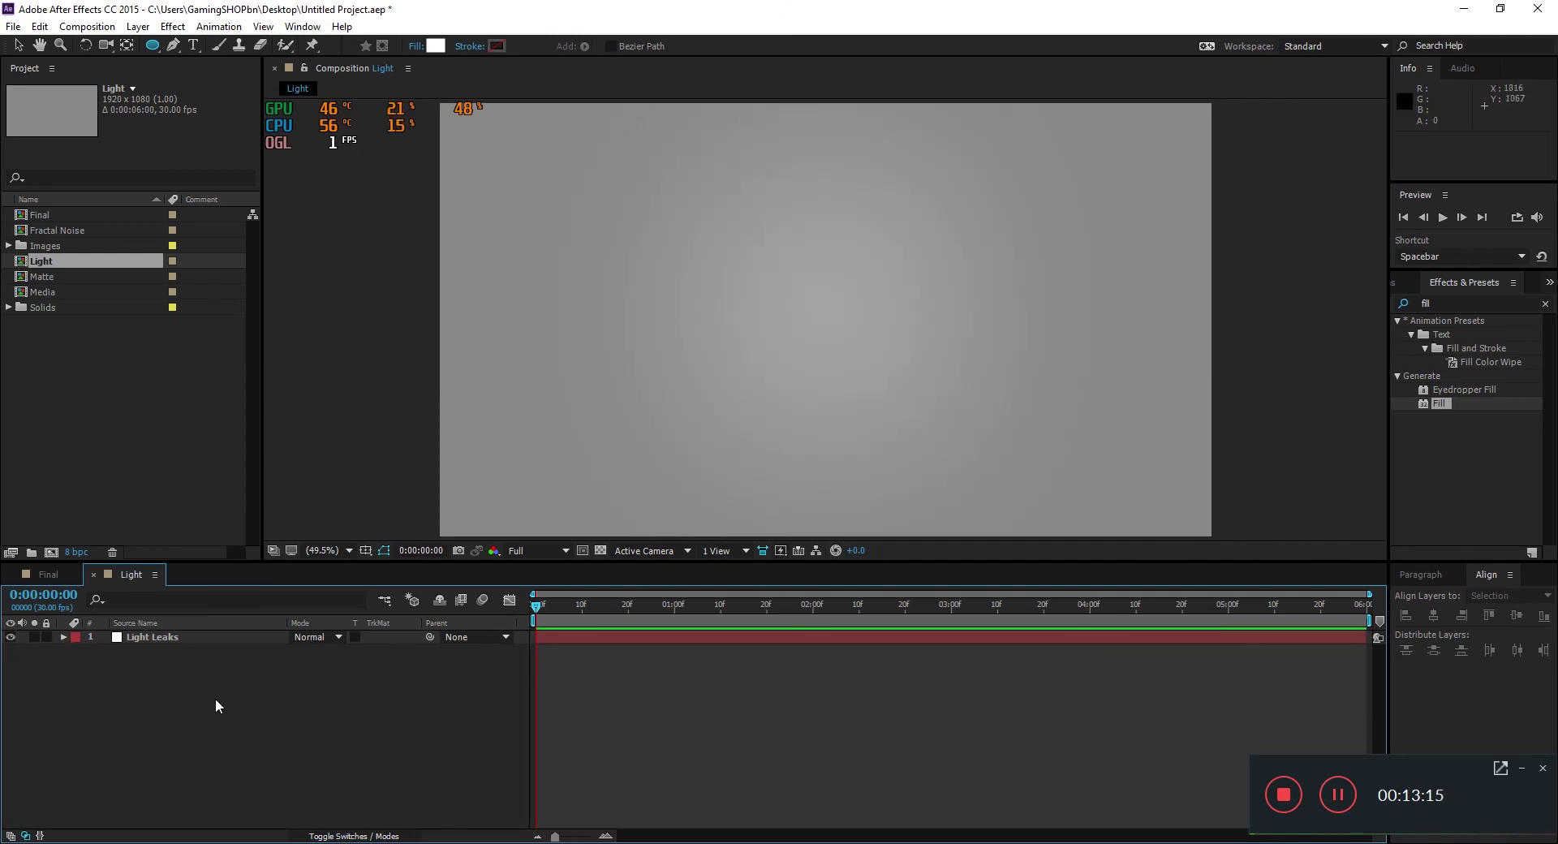
Apply the Fill effect to the Light Leaks layer and set its color to a bright yellow-green
left_click_drag(1440, 403, 158, 638)
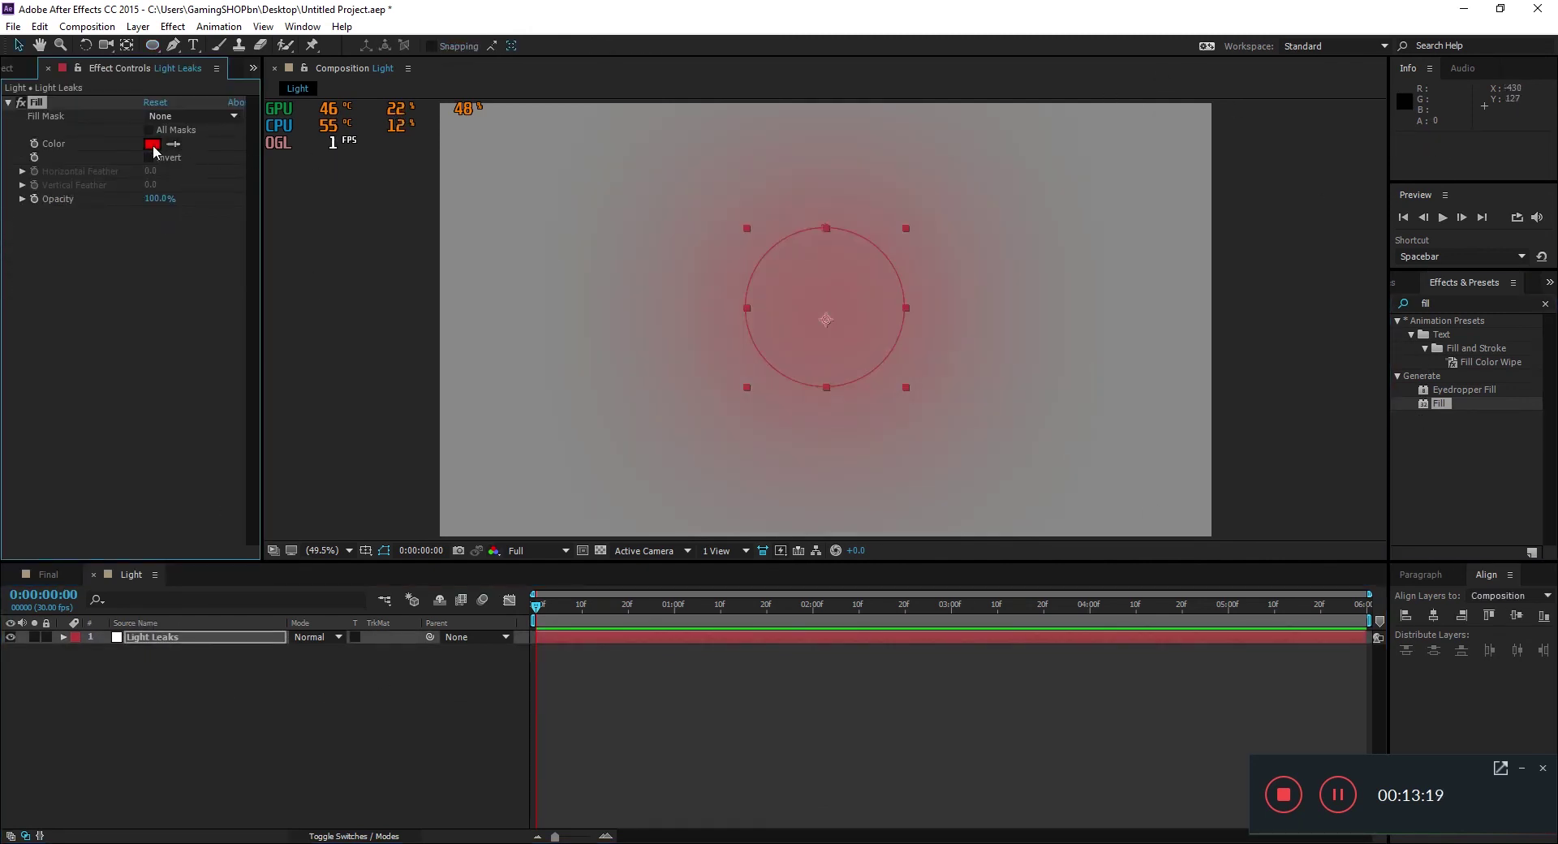
left_click(152, 144)
left_click(1034, 731)
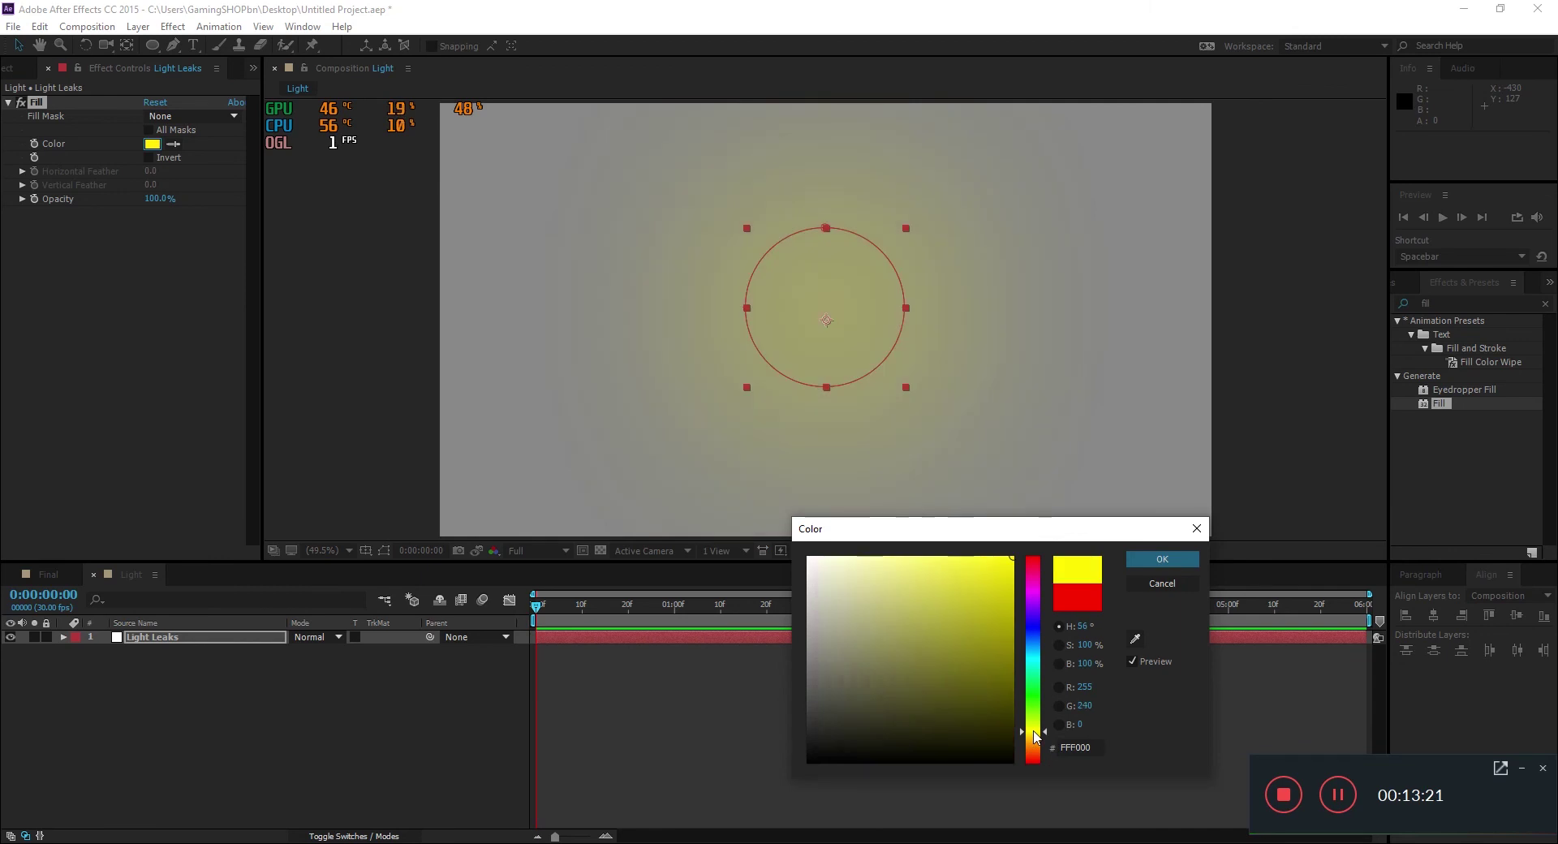
left_click(1161, 568)
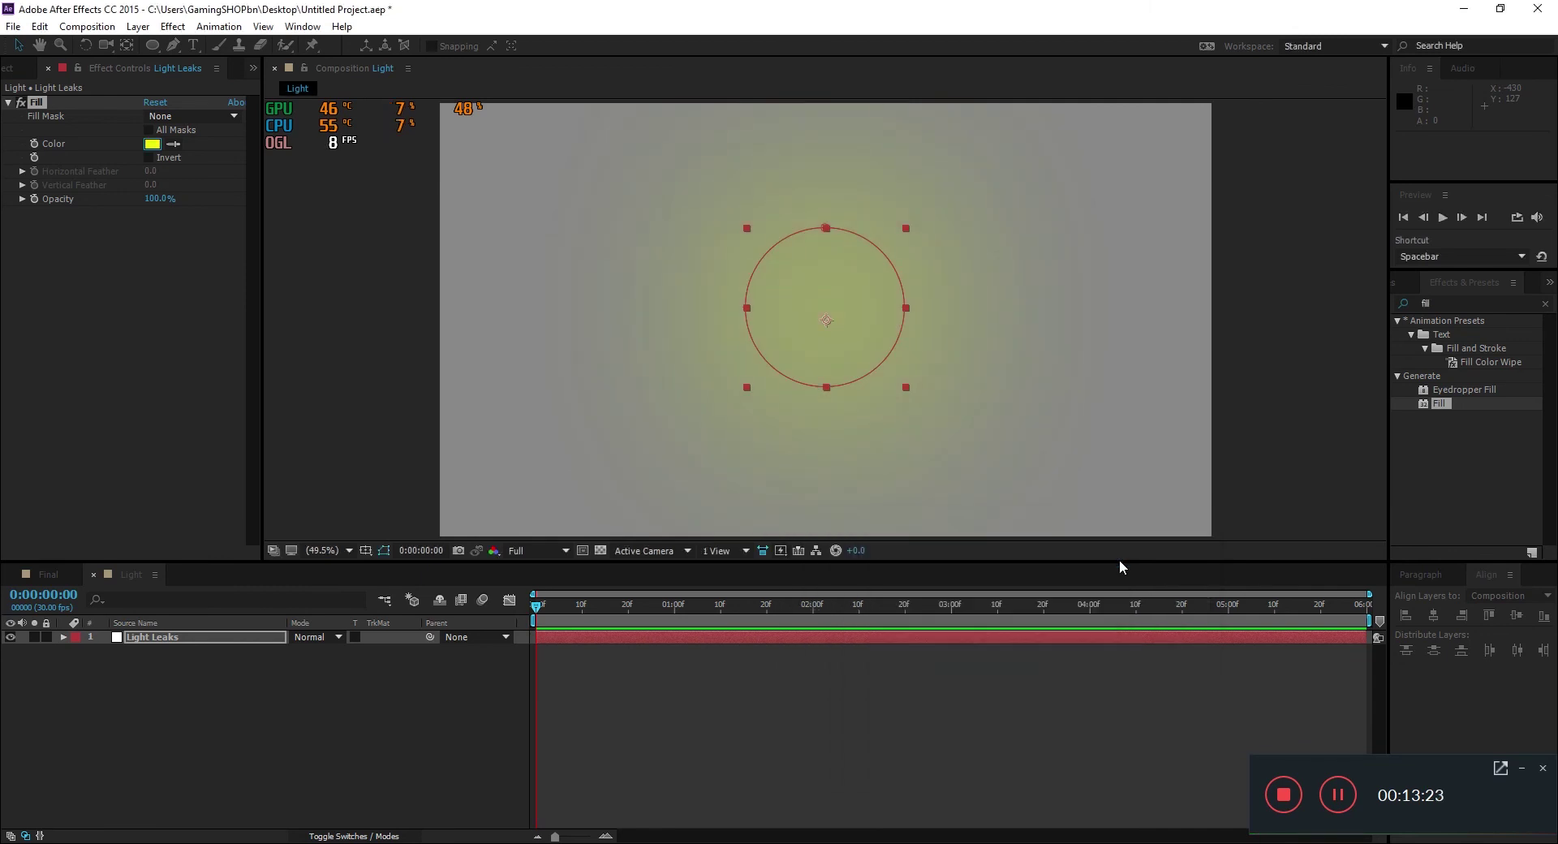
Keyframe the Light Leaks Position at about (-256, -112) at 0:00:00:00 and about (2236, 600) at 0:00:03:00
key("p")
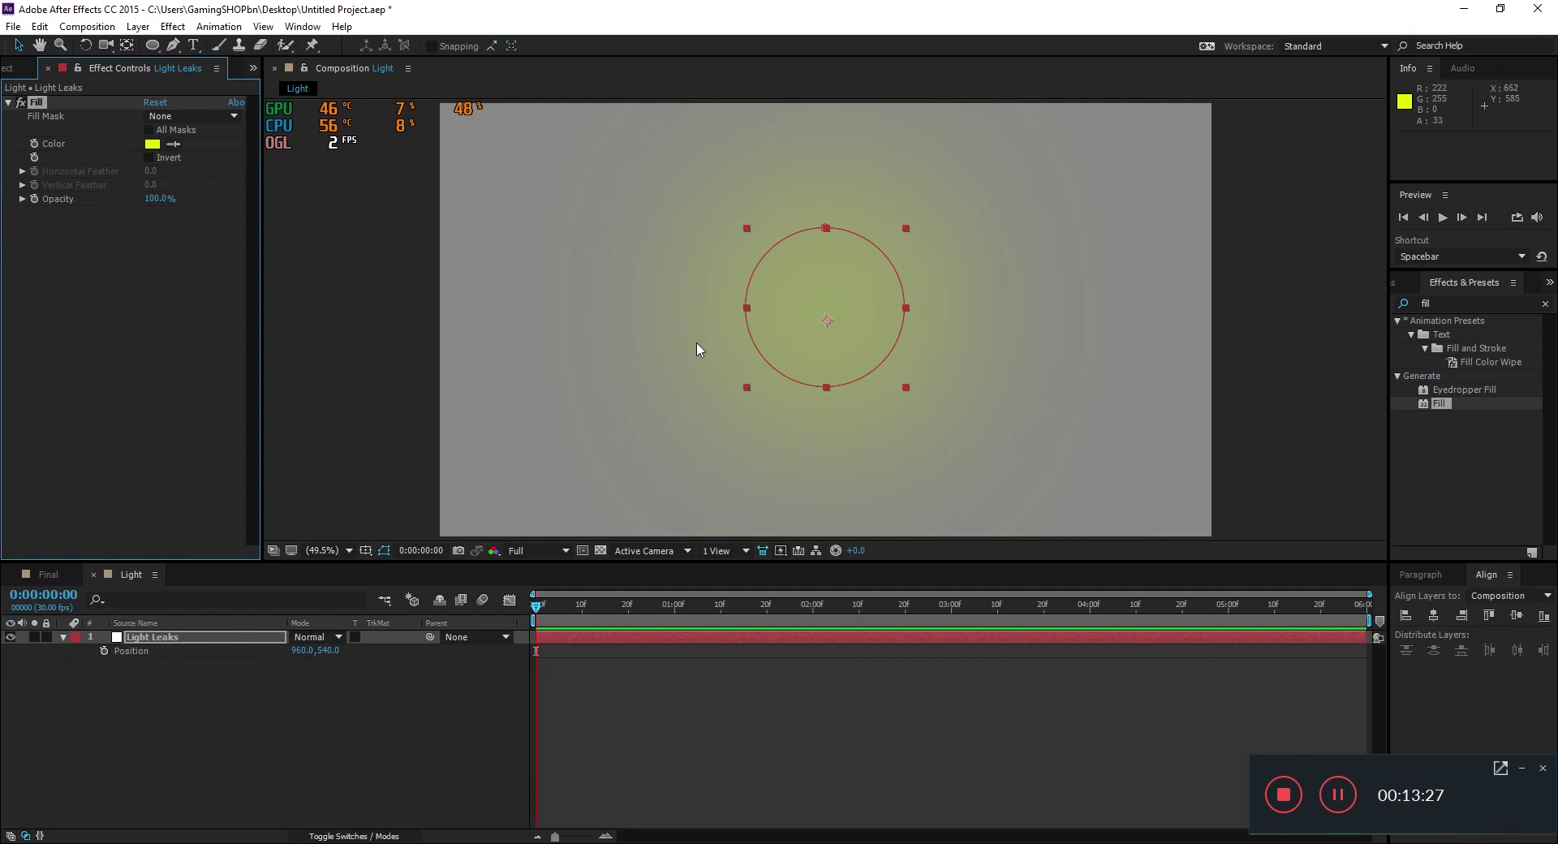
scroll(806, 363, "down", 2)
left_click_drag(822, 318, 575, 177)
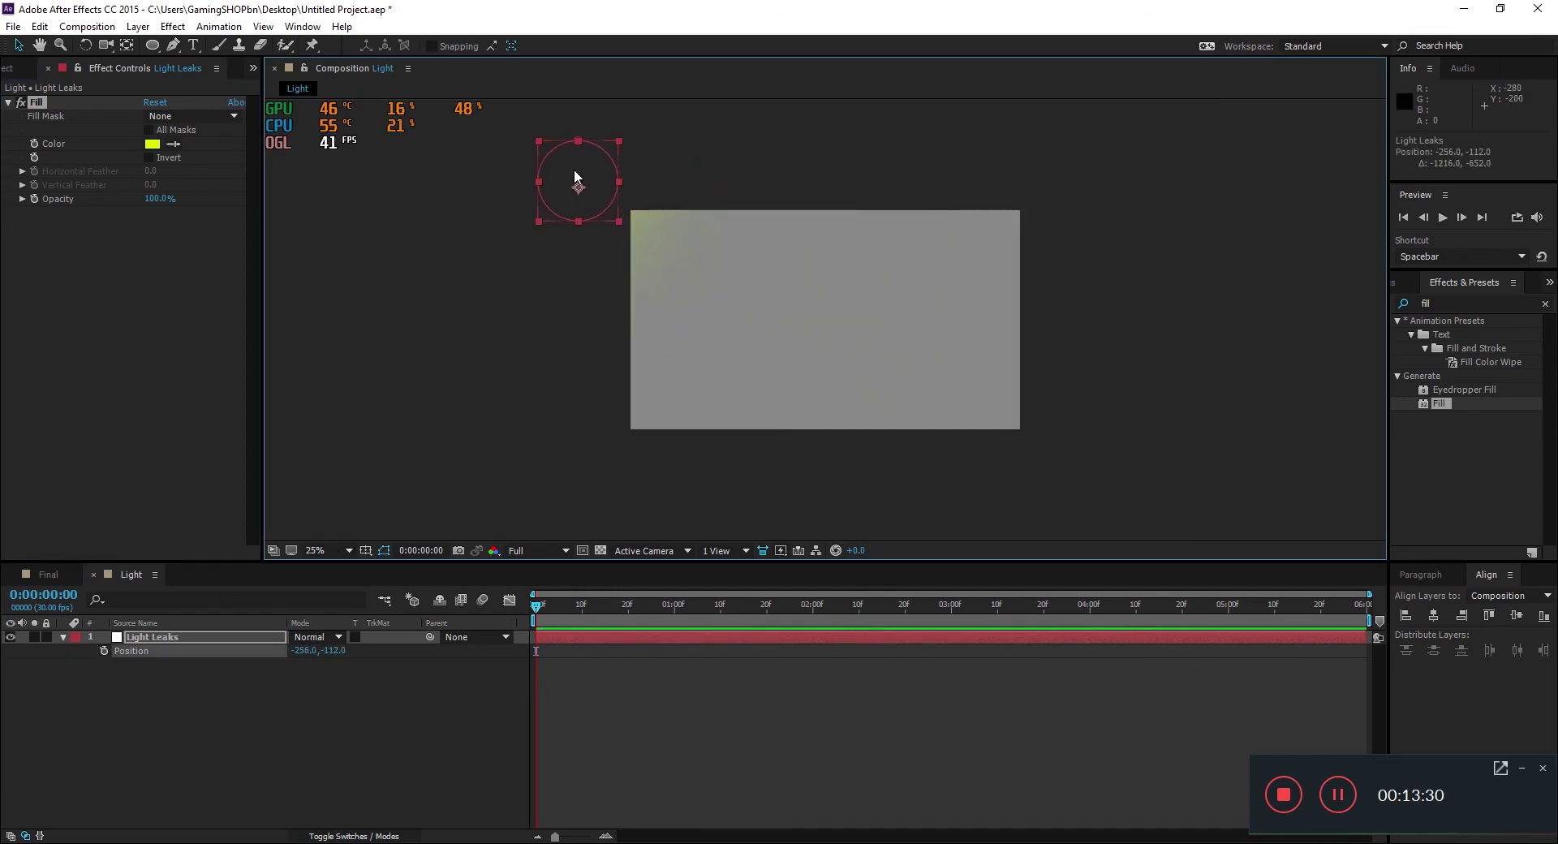
left_click(104, 651)
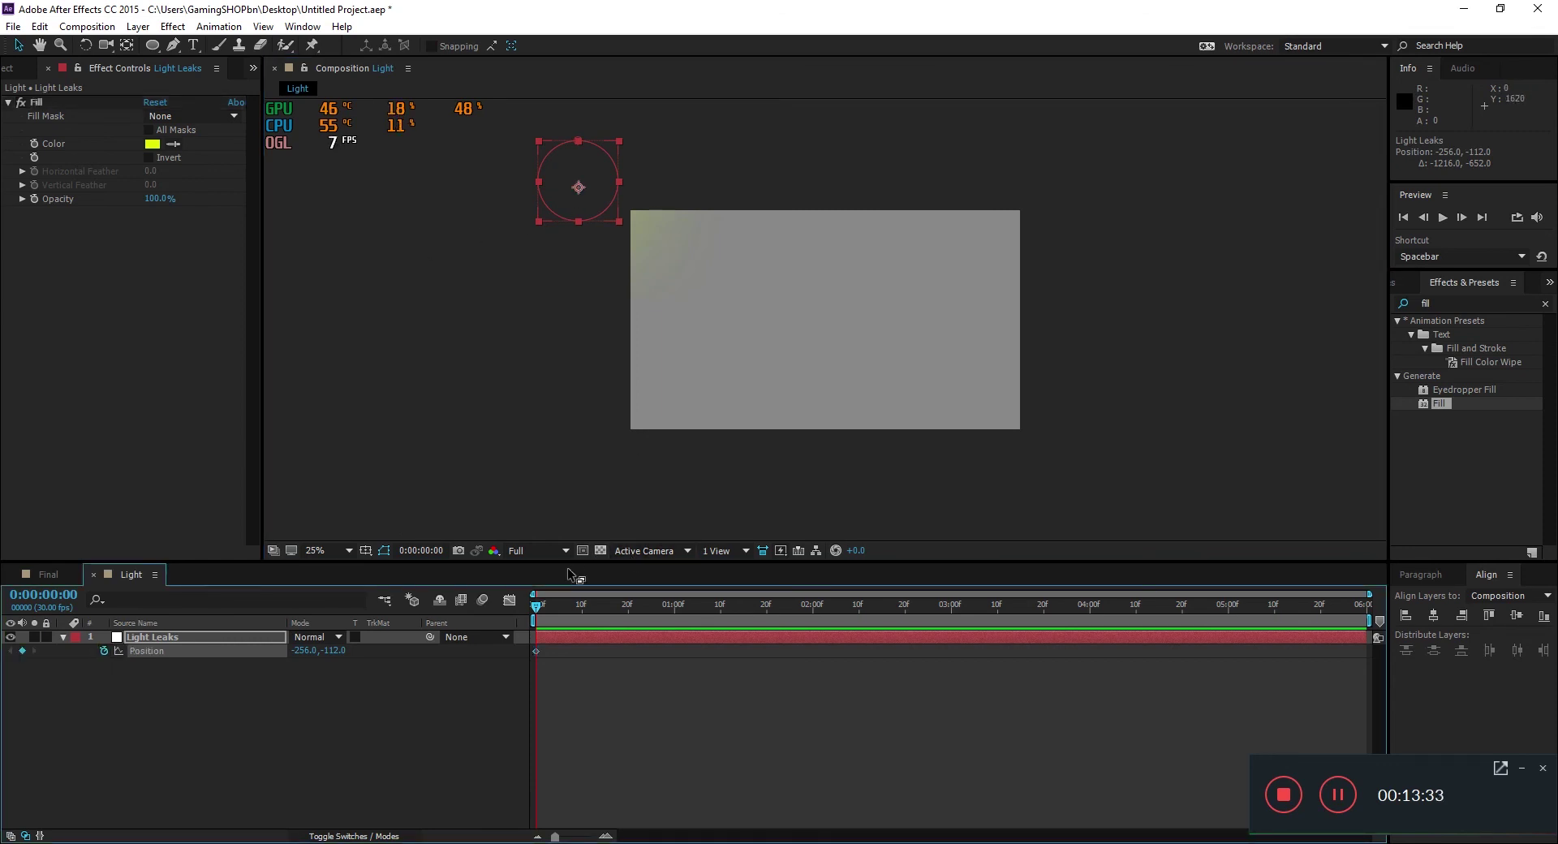
left_click_drag(540, 608, 739, 621)
left_click_drag(581, 168, 1086, 312)
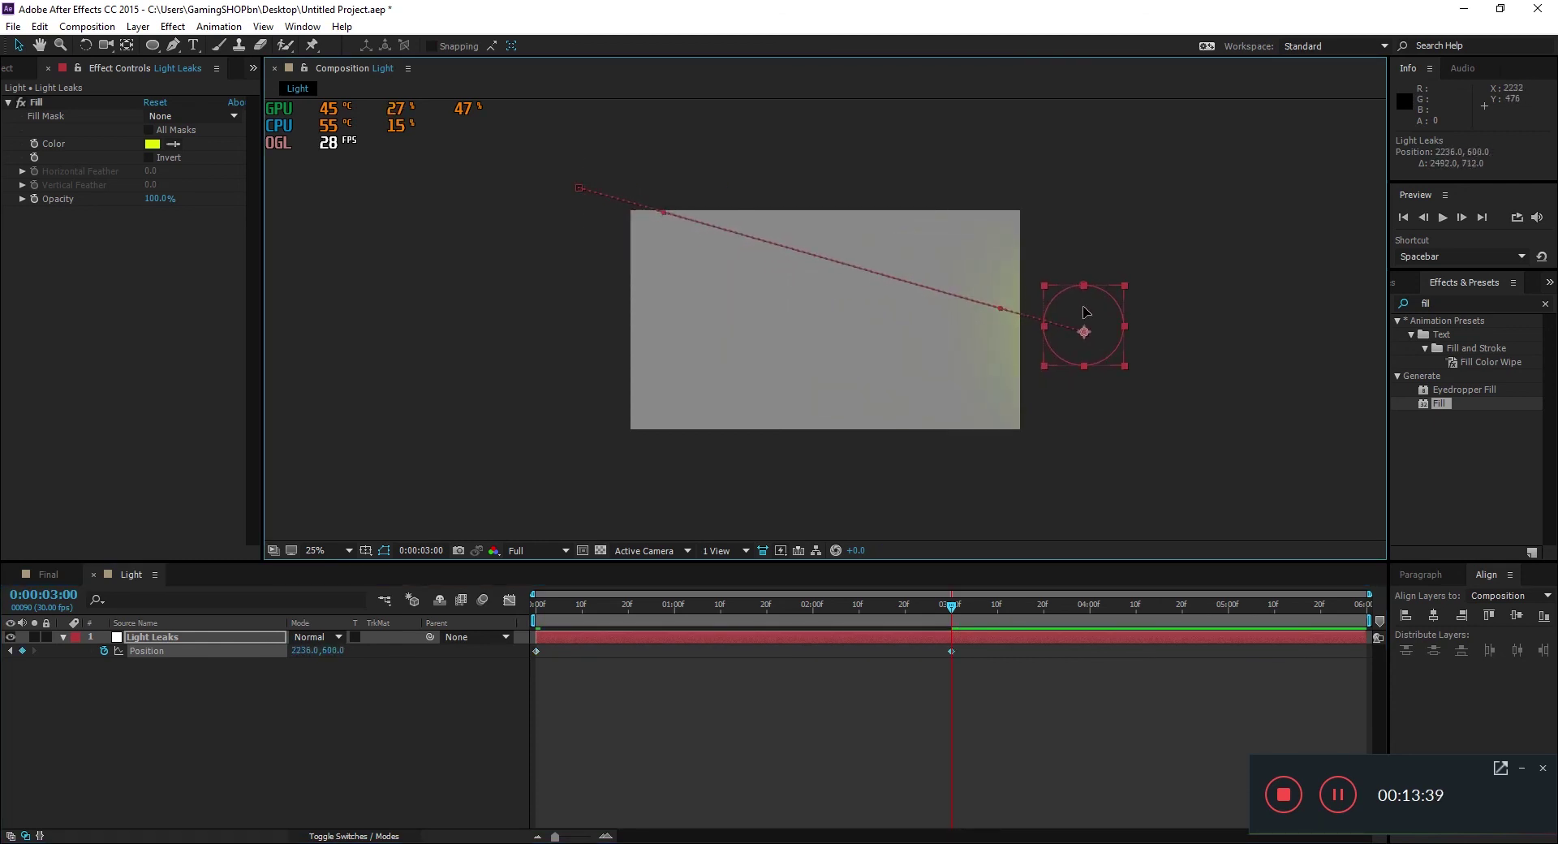
Keyframe the Light Leaks Position at about (-620, 1052) at 0:00:05:29 and play back the light's movement
left_click(552, 836)
left_click_drag(1095, 604, 1373, 599)
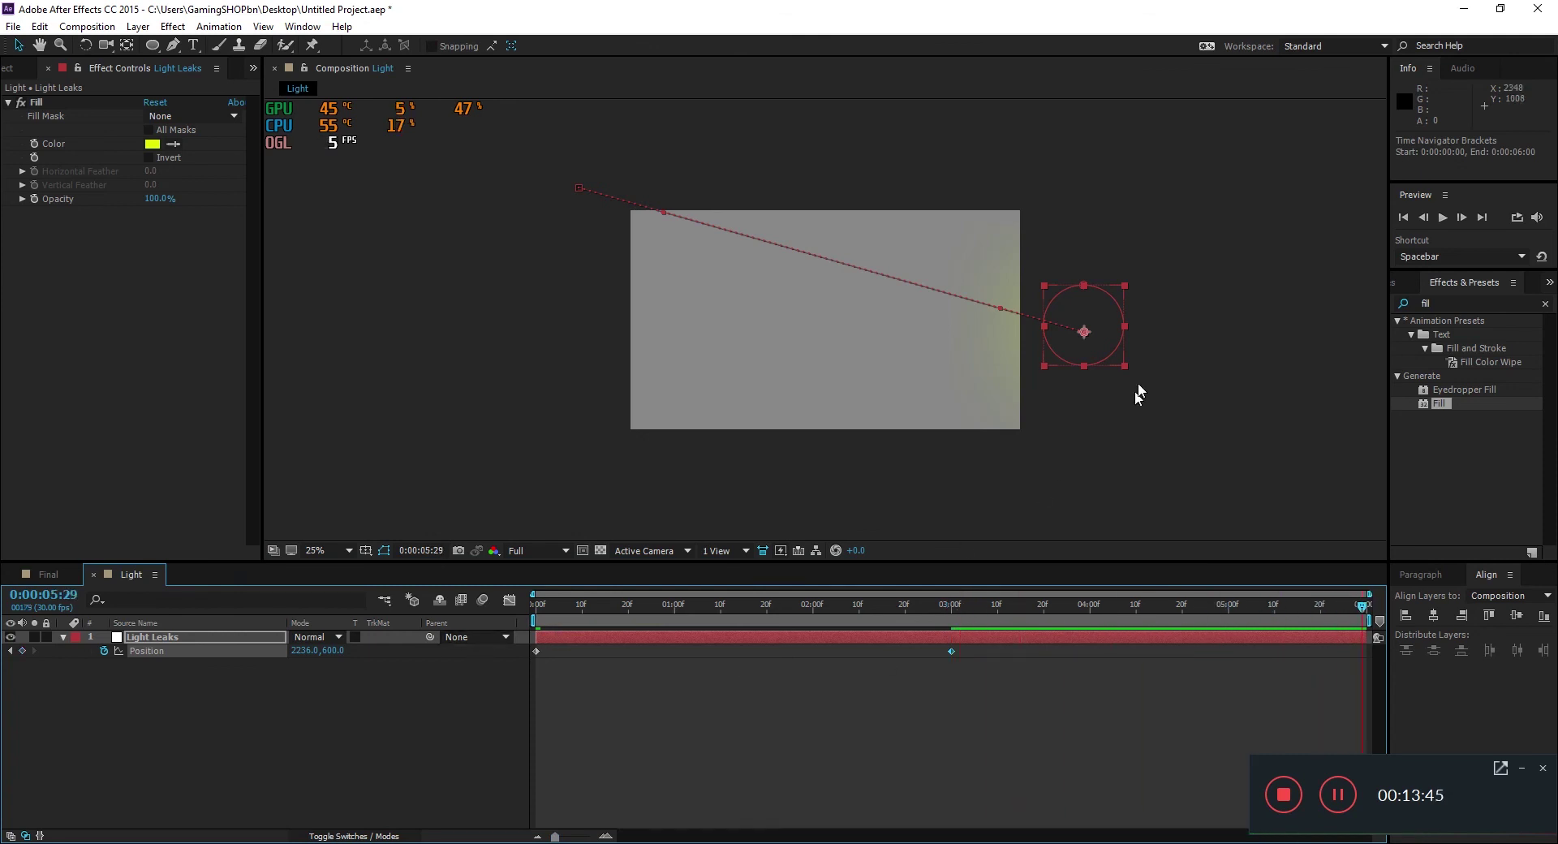
left_click_drag(1085, 330, 514, 421)
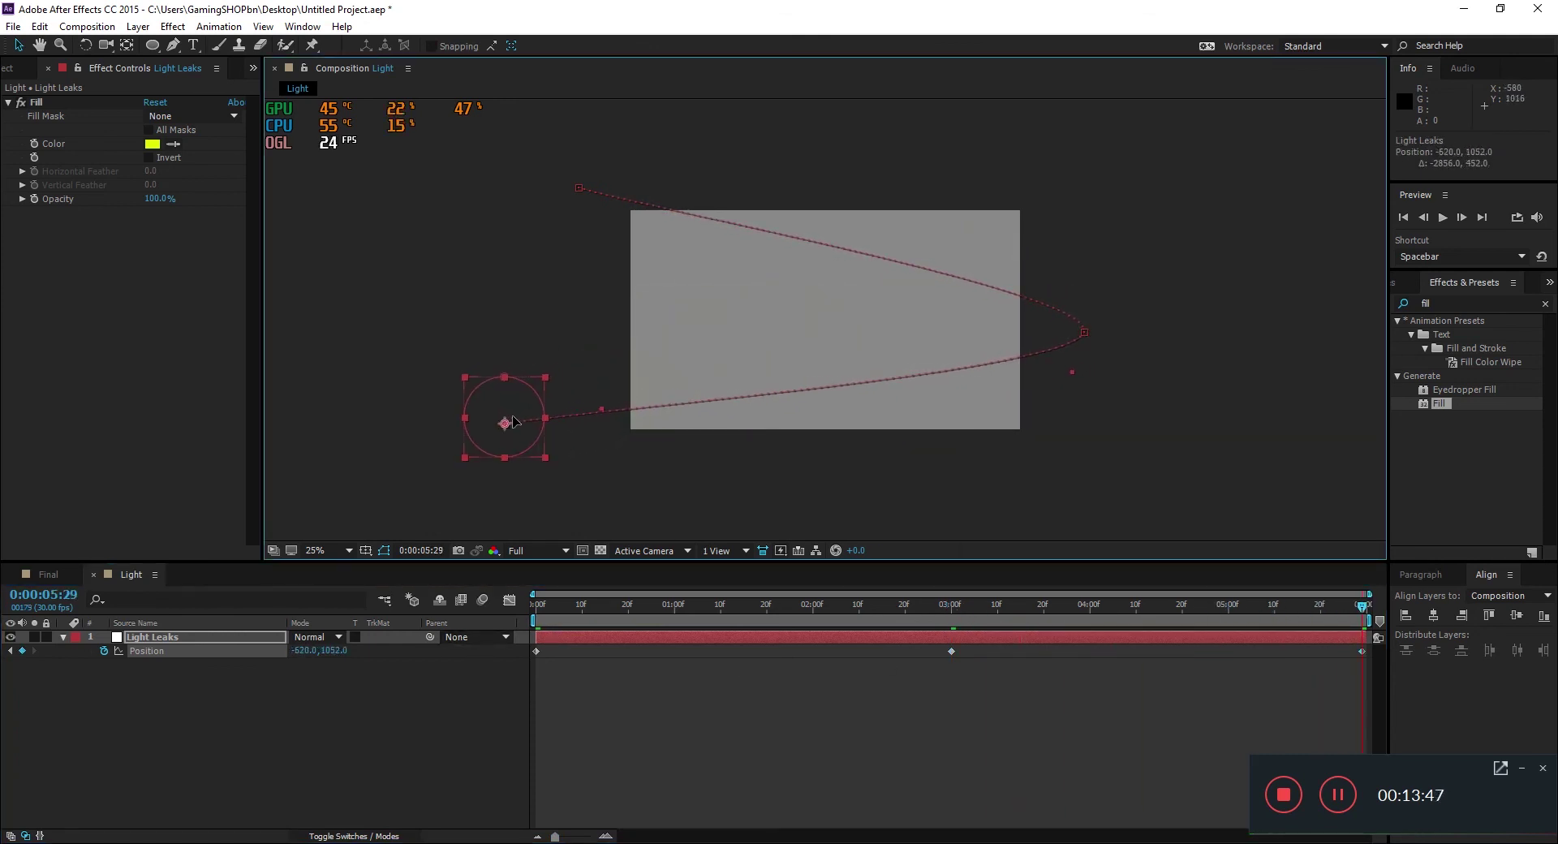
left_click(434, 752)
key("space")
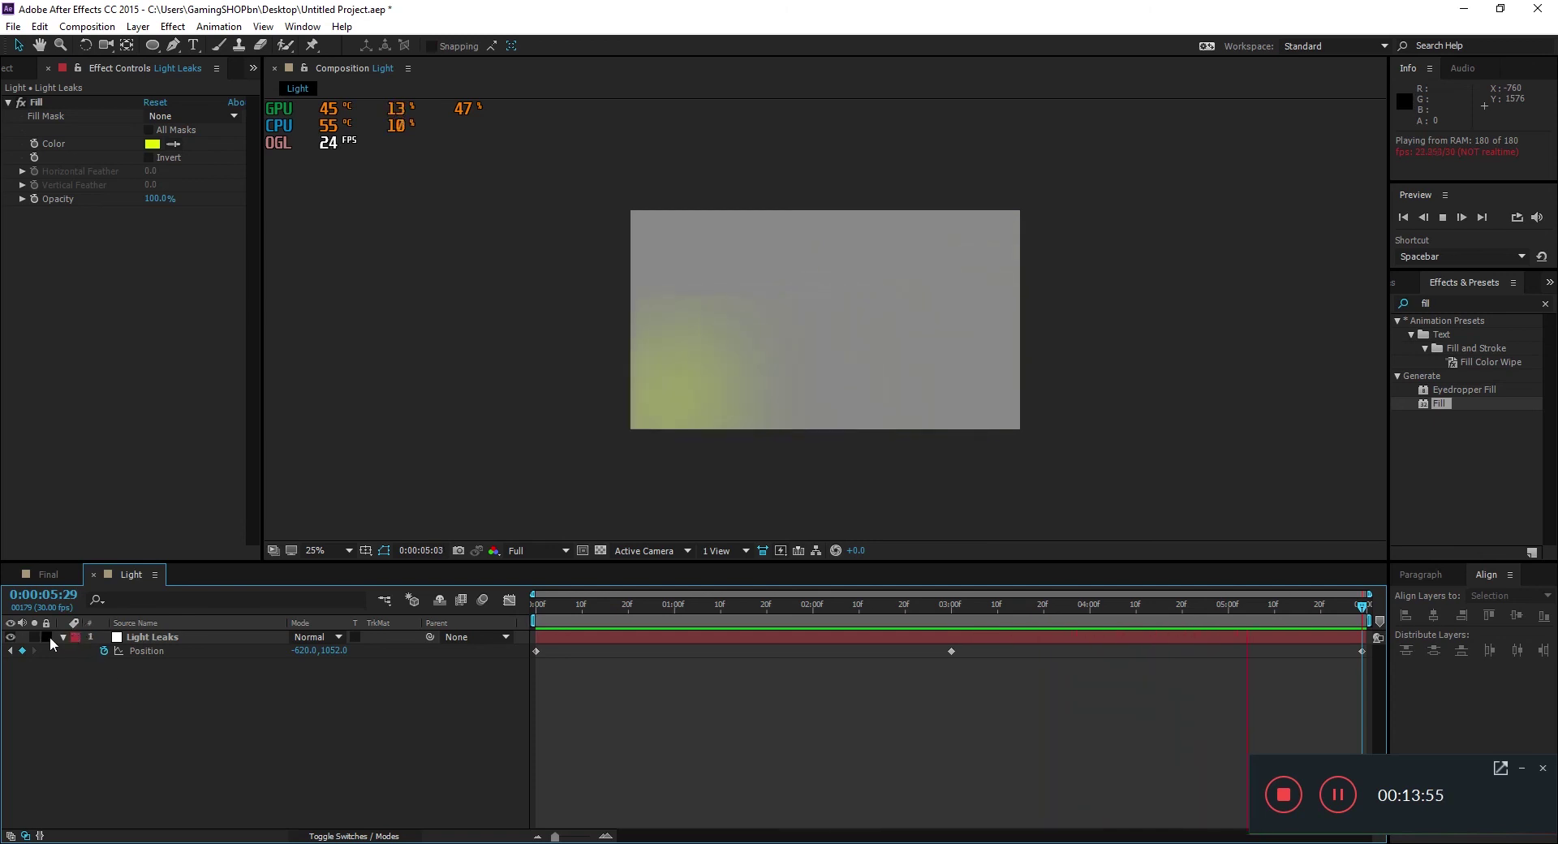
Place the Light composition in Final just above the Color Correction layers and play it back from the start
left_click(93, 574)
left_click(27, 68)
left_click_drag(40, 261, 198, 655)
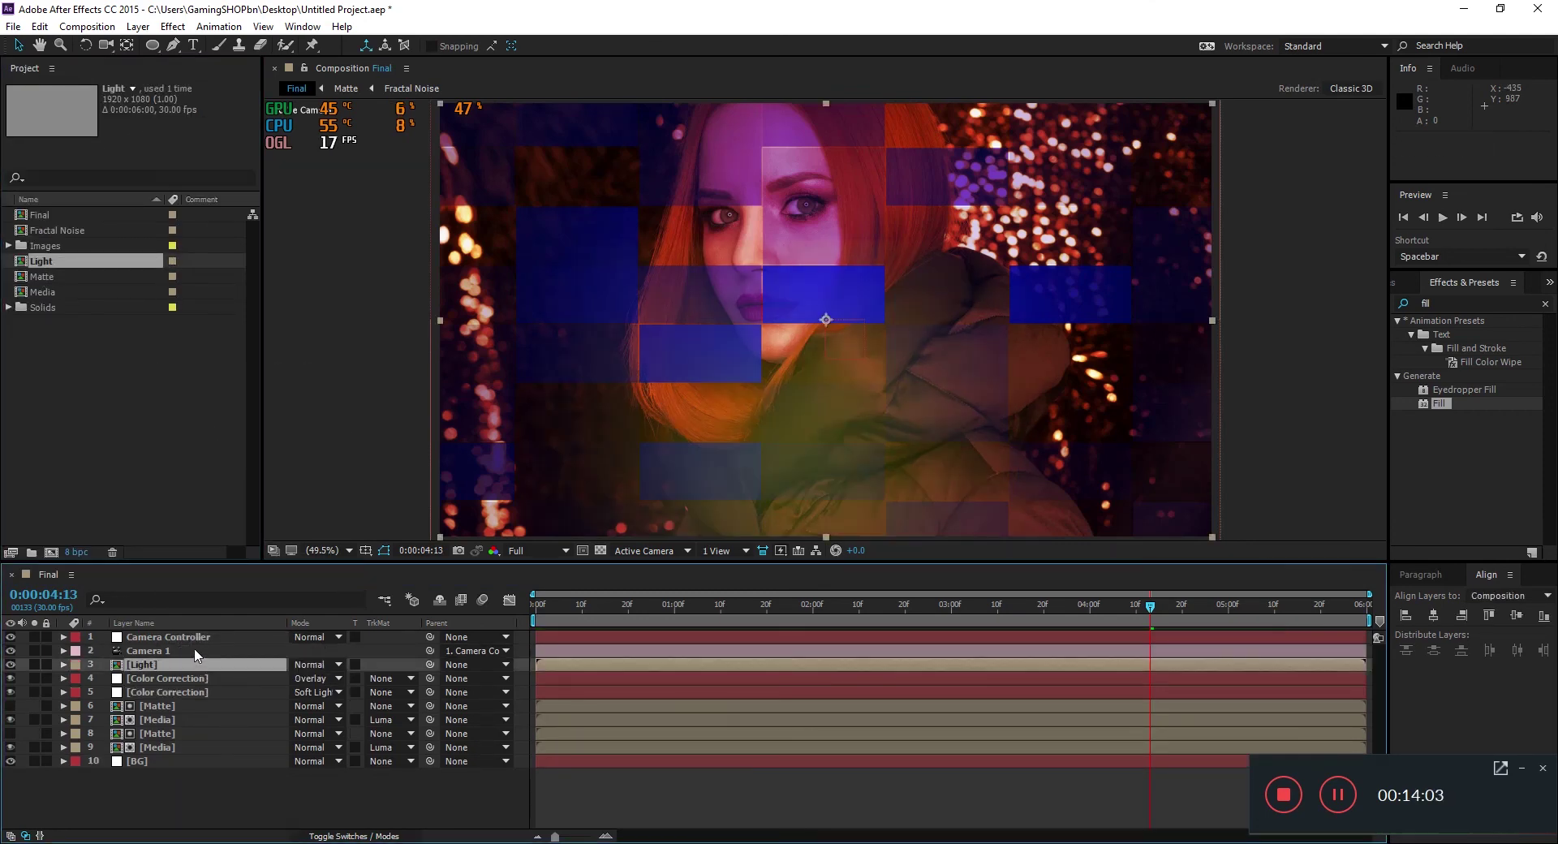
left_click(548, 606)
key("space")
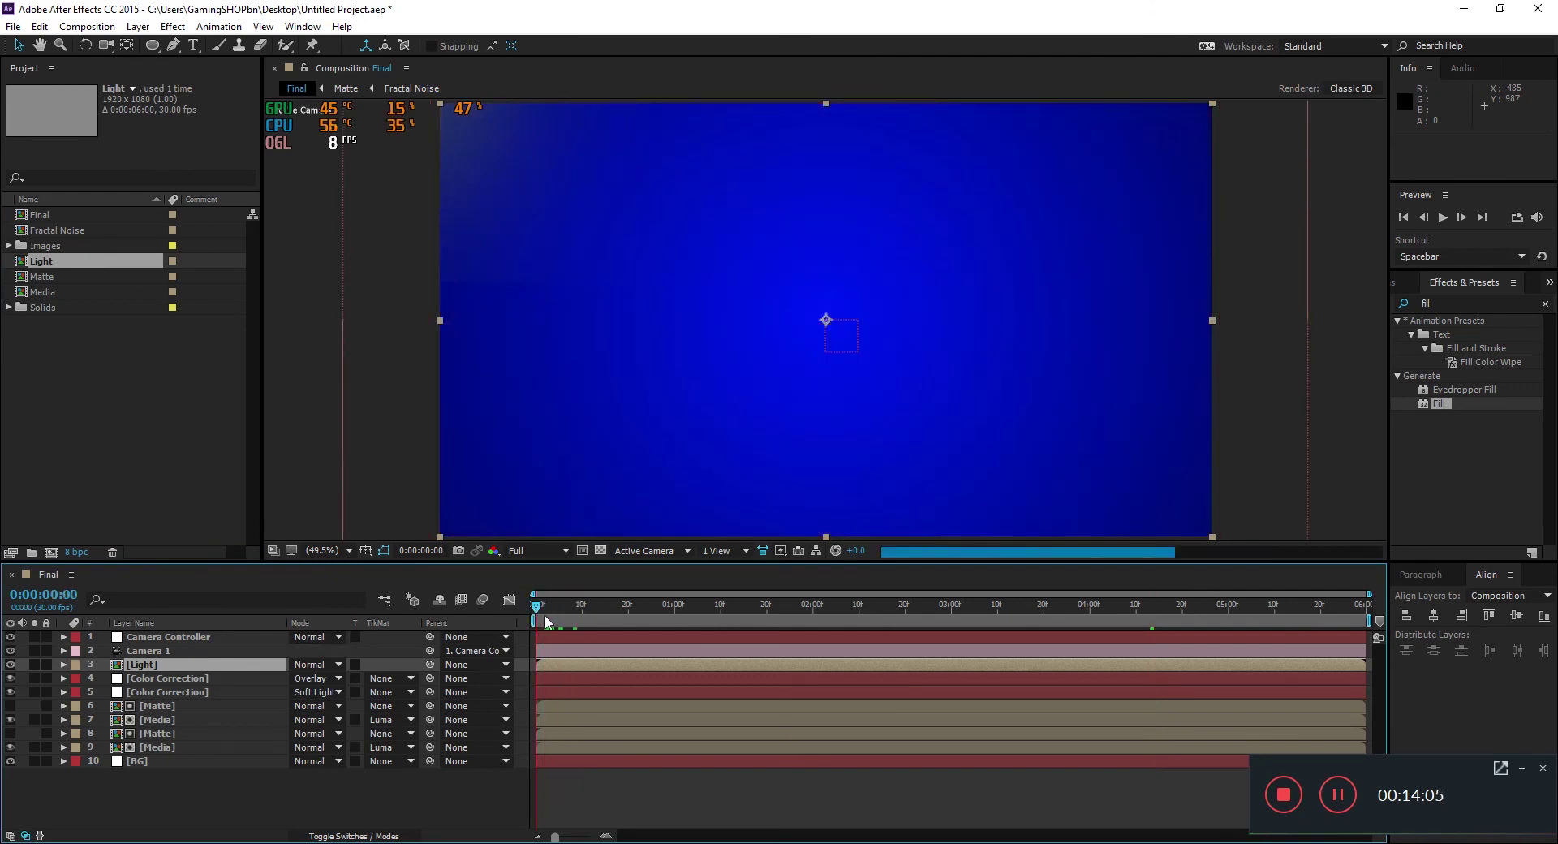
key("space")
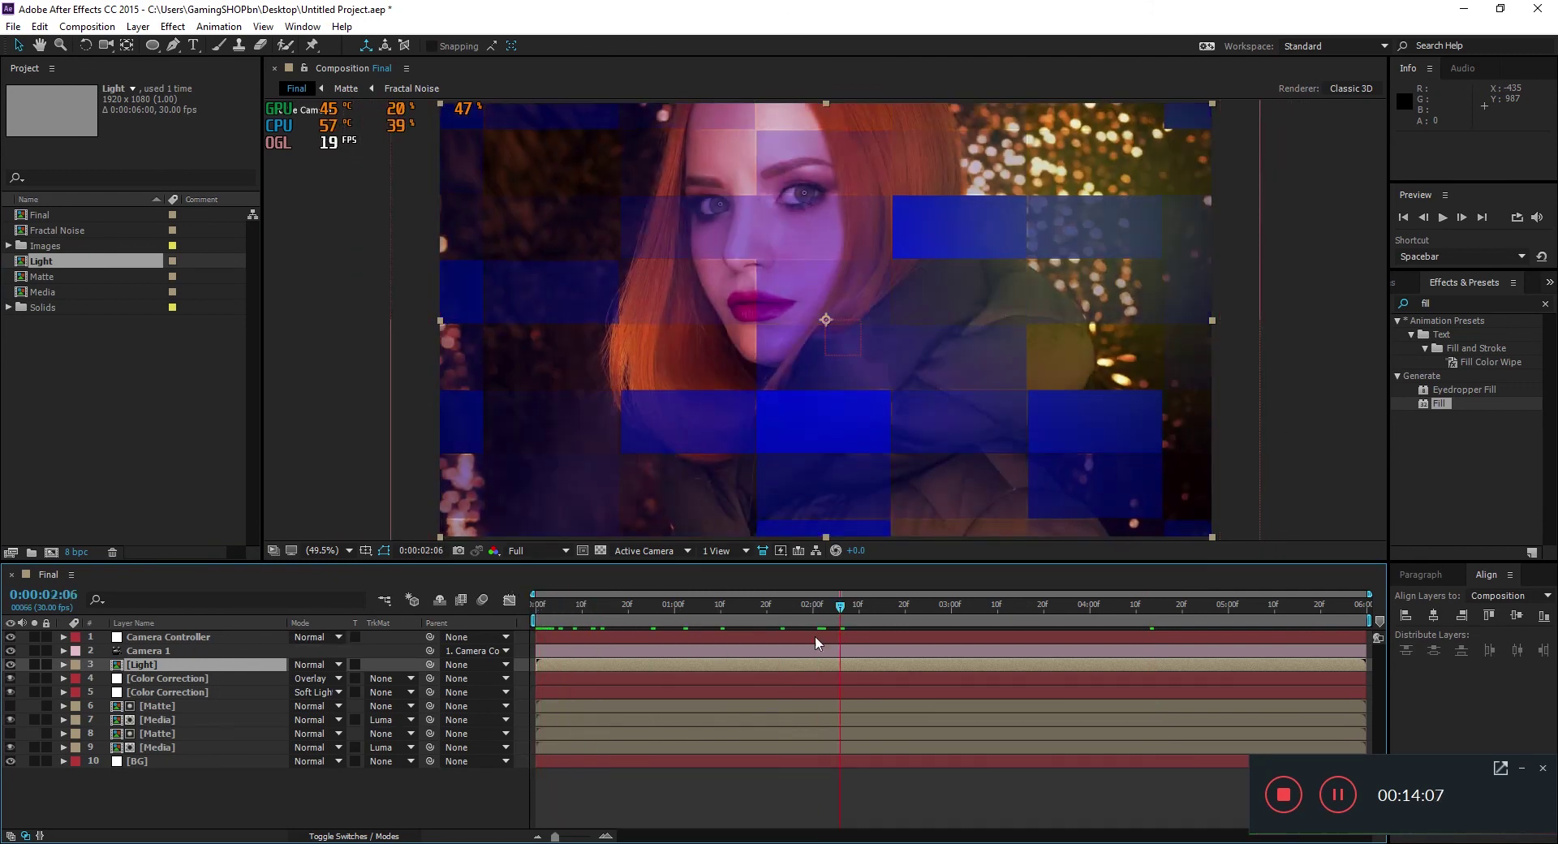
Try the Soft Light and Overlay blending modes on the Light layer and scrub through the result
left_click(319, 665)
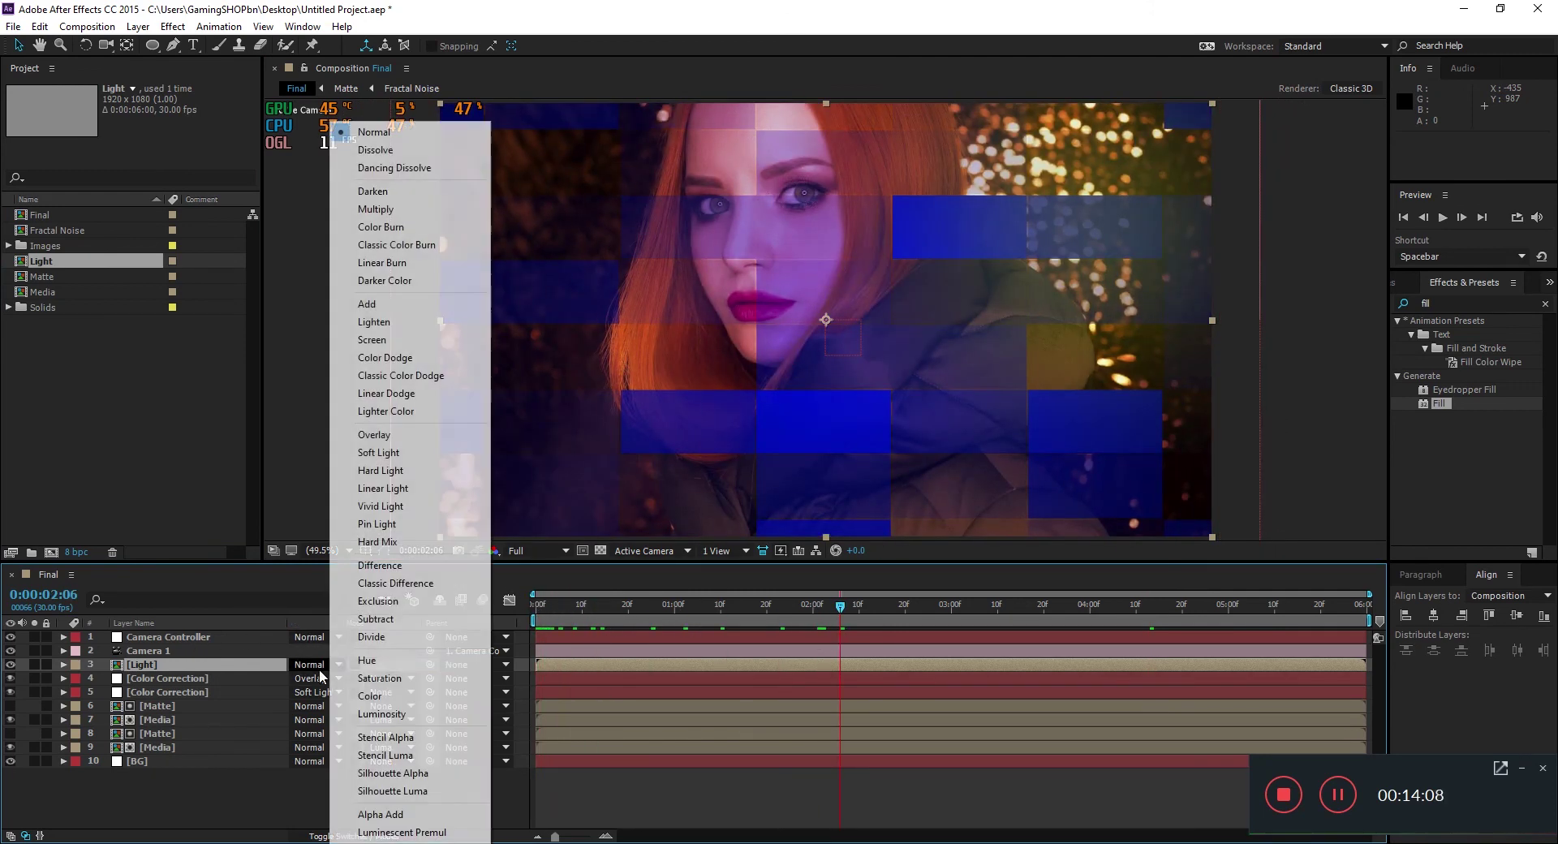
left_click(421, 452)
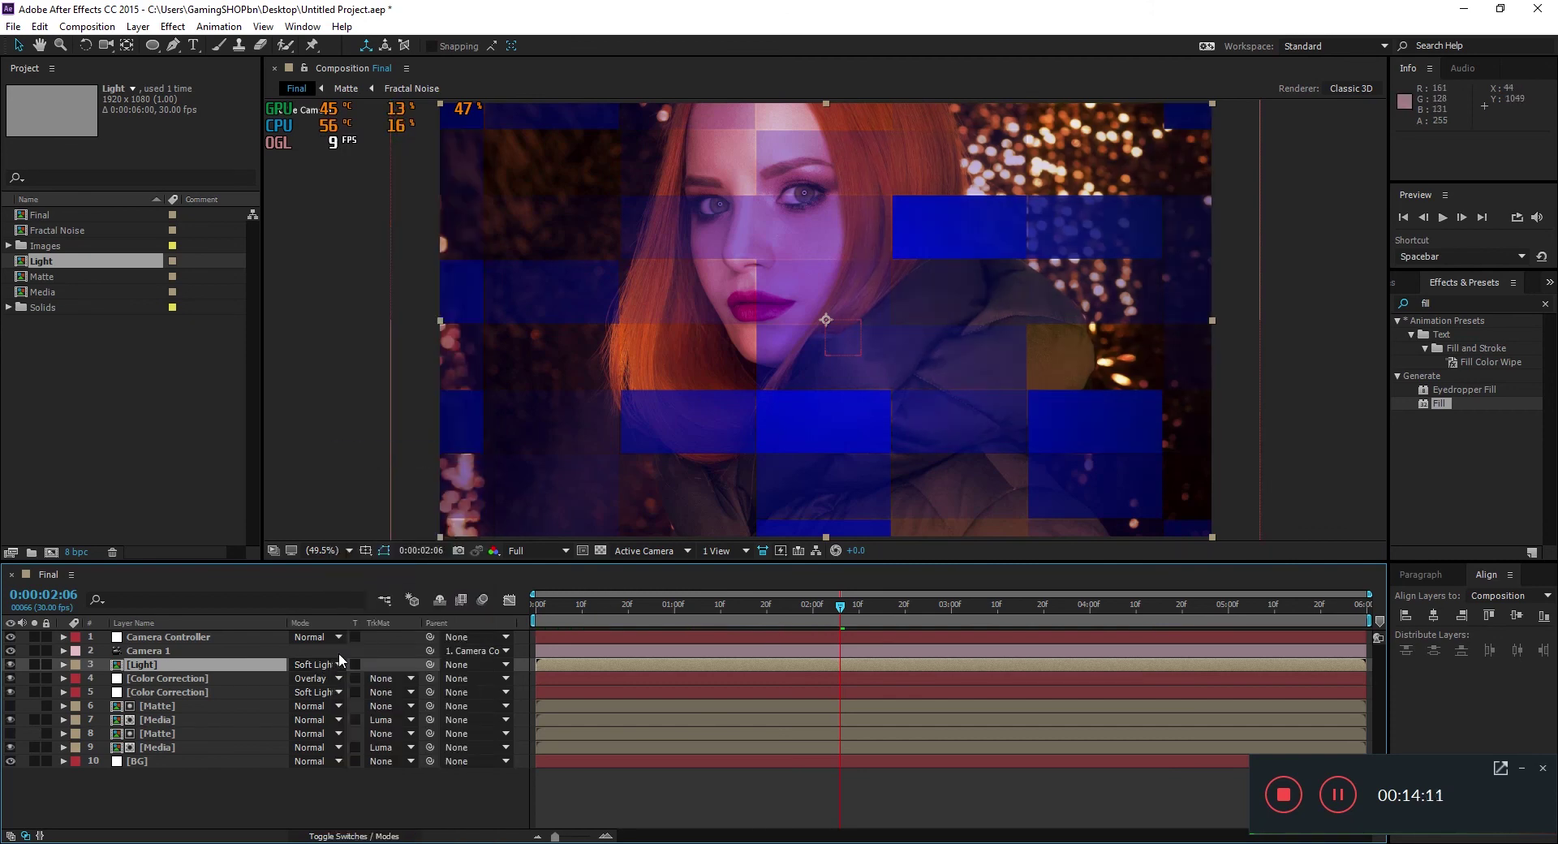
left_click(323, 664)
left_click(376, 435)
left_click_drag(576, 615, 840, 612)
Try the Screen blending mode on the Light layer and play back the Final composition
left_click(307, 664)
left_click(410, 340)
left_click_drag(583, 611, 953, 653)
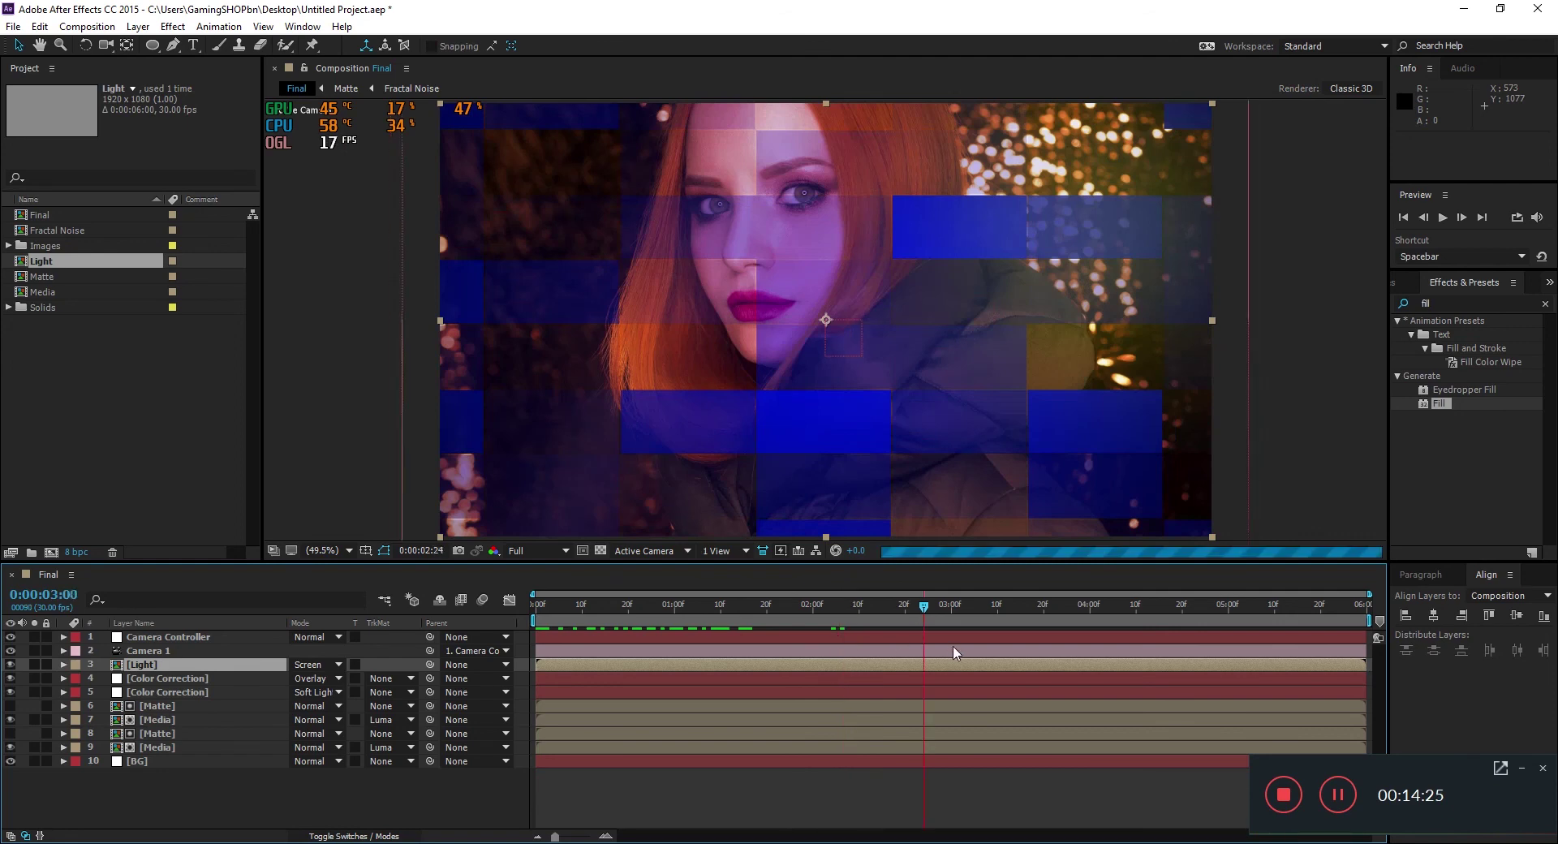
key("space")
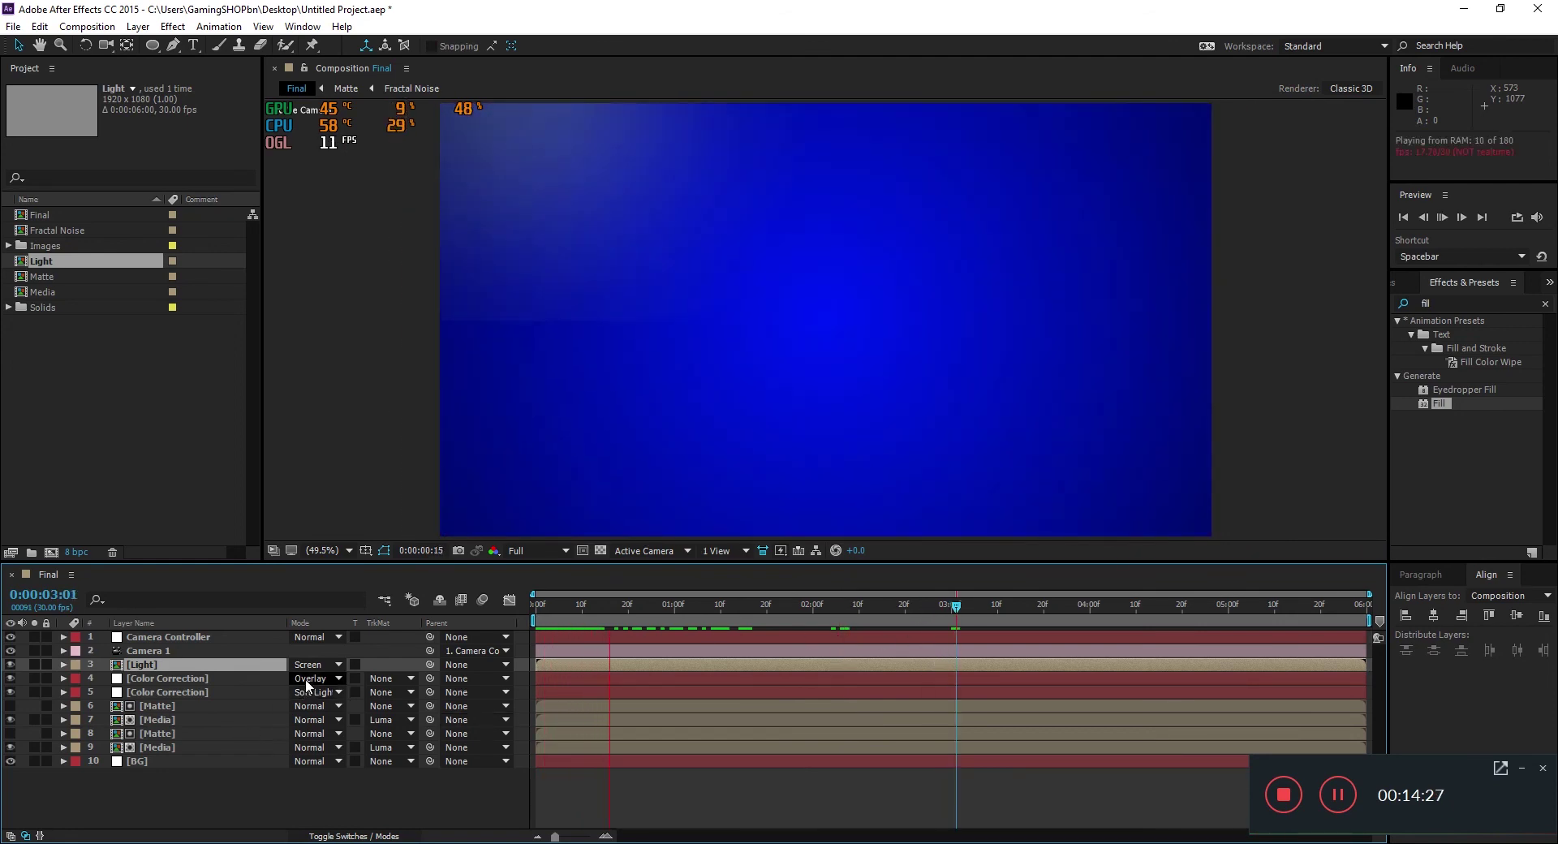
Switch the Light layer's blending mode back to Overlay for comparison during playback
left_click(325, 662)
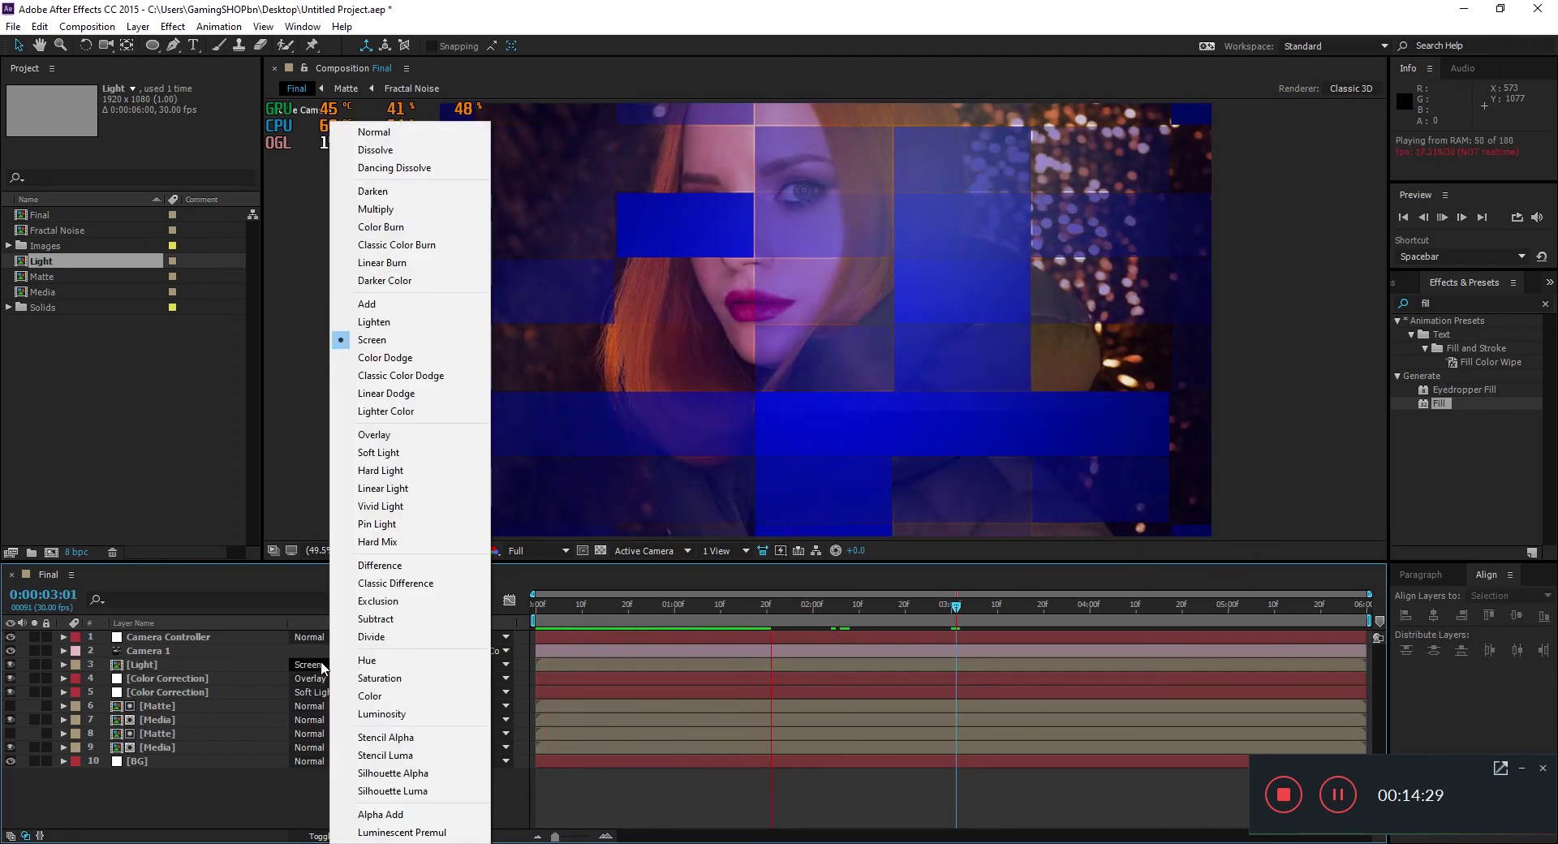
left_click(399, 436)
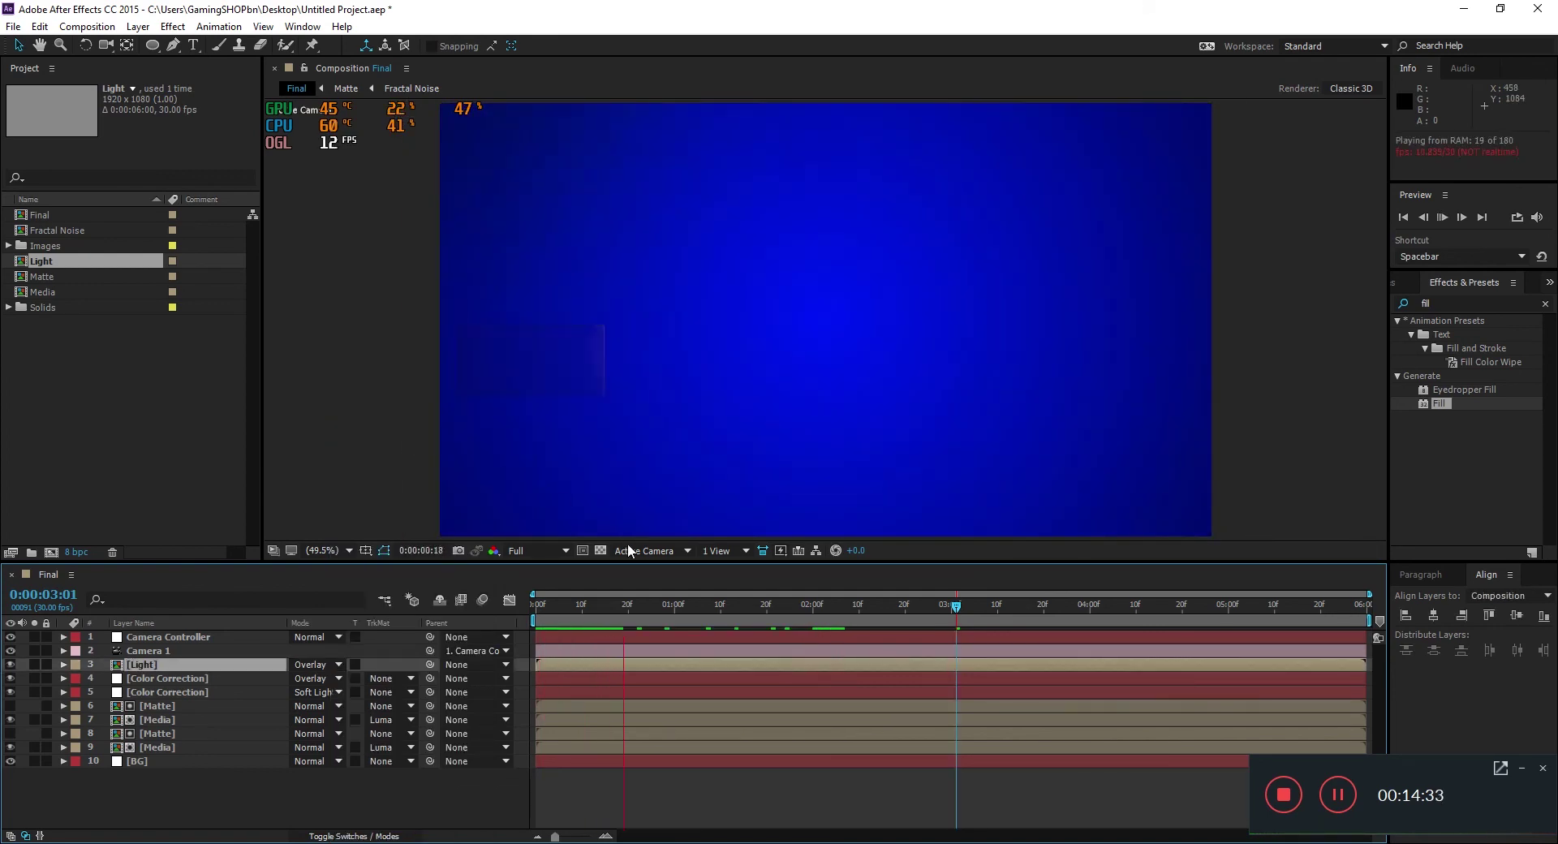
key("space")
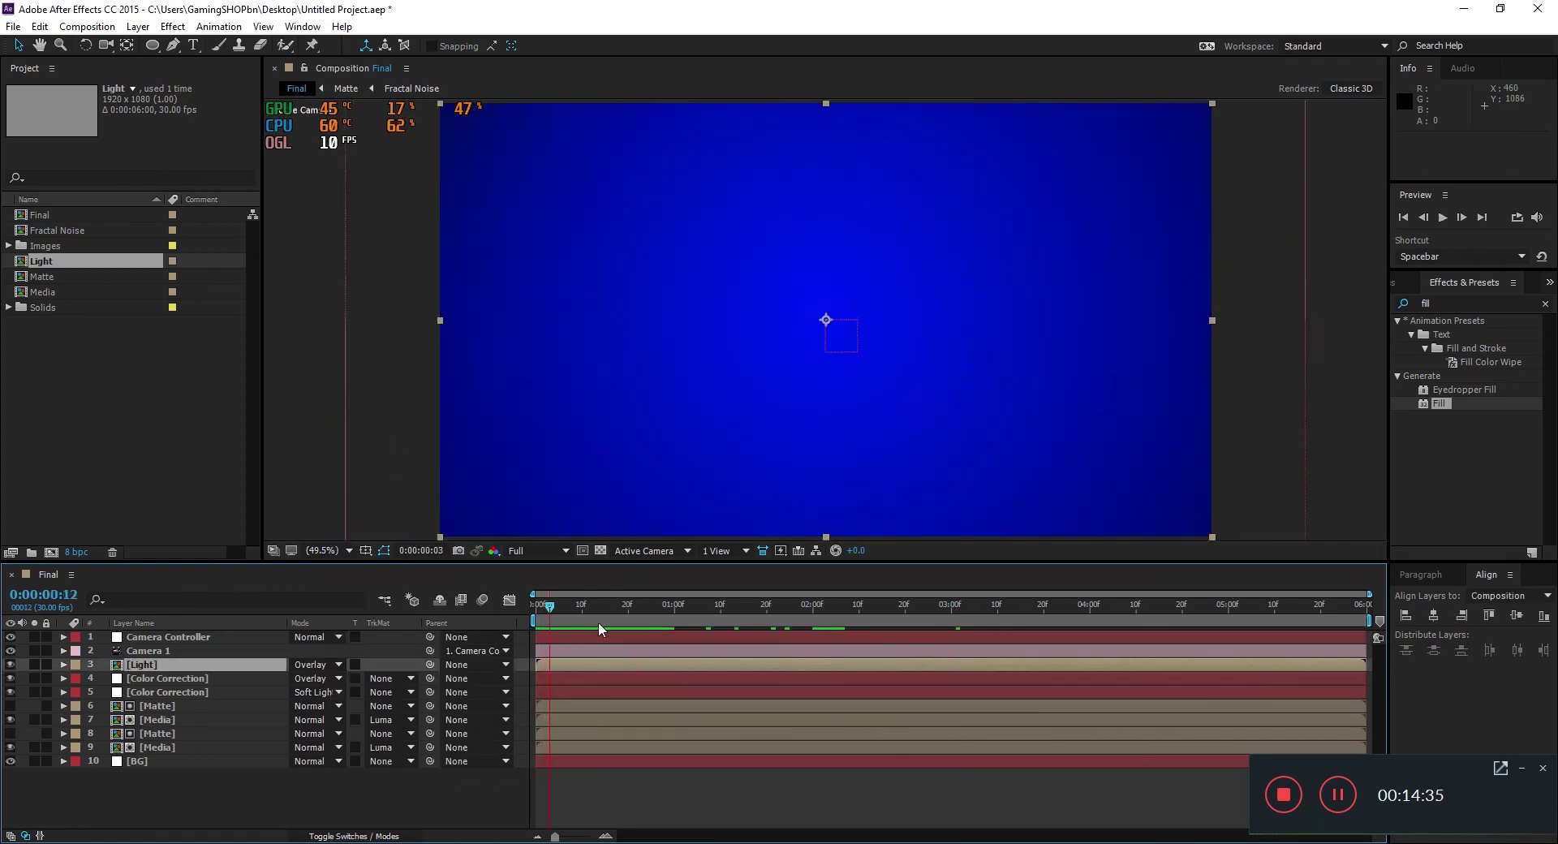
Set the Light layer's blending mode to Screen, and play back and scrub the Final composition to check the light leak
left_click(316, 665)
left_click(389, 342)
key("space")
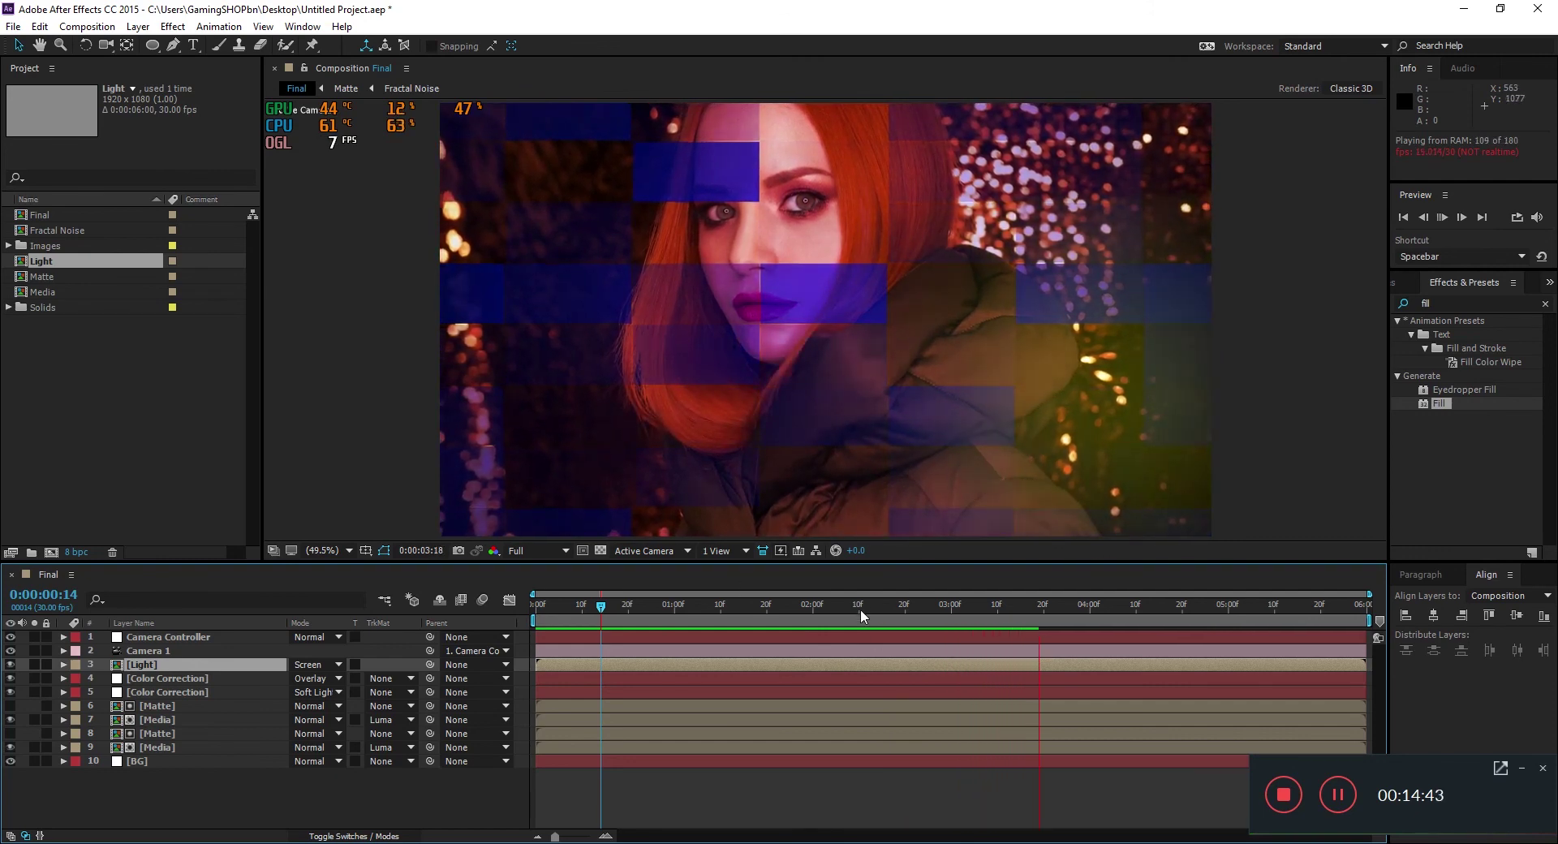
key("space")
left_click_drag(683, 610, 922, 605)
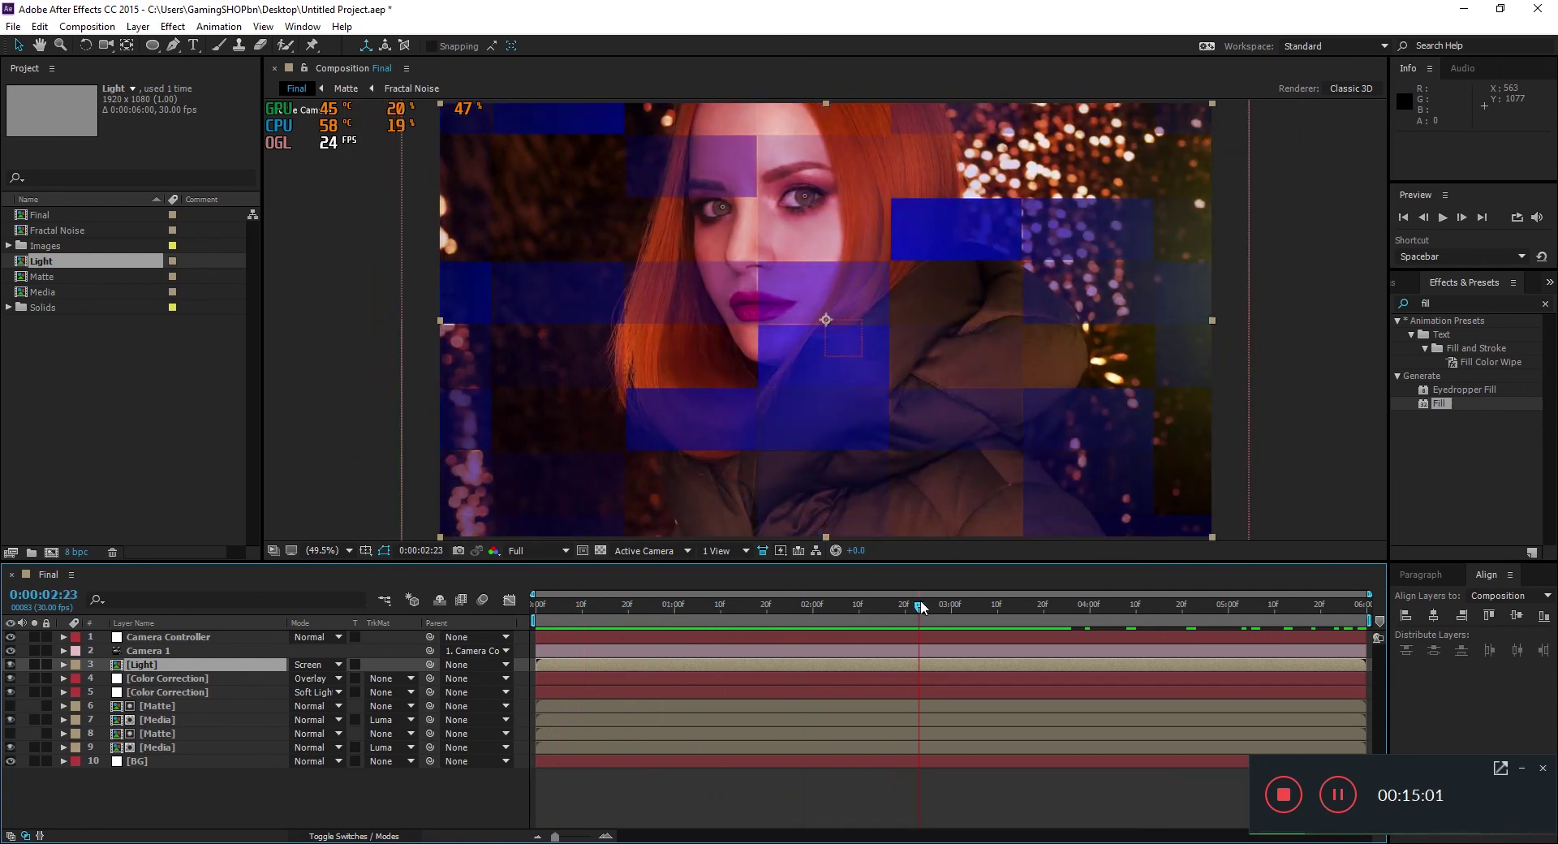
left_click_drag(920, 606, 886, 607)
left_click(345, 793)
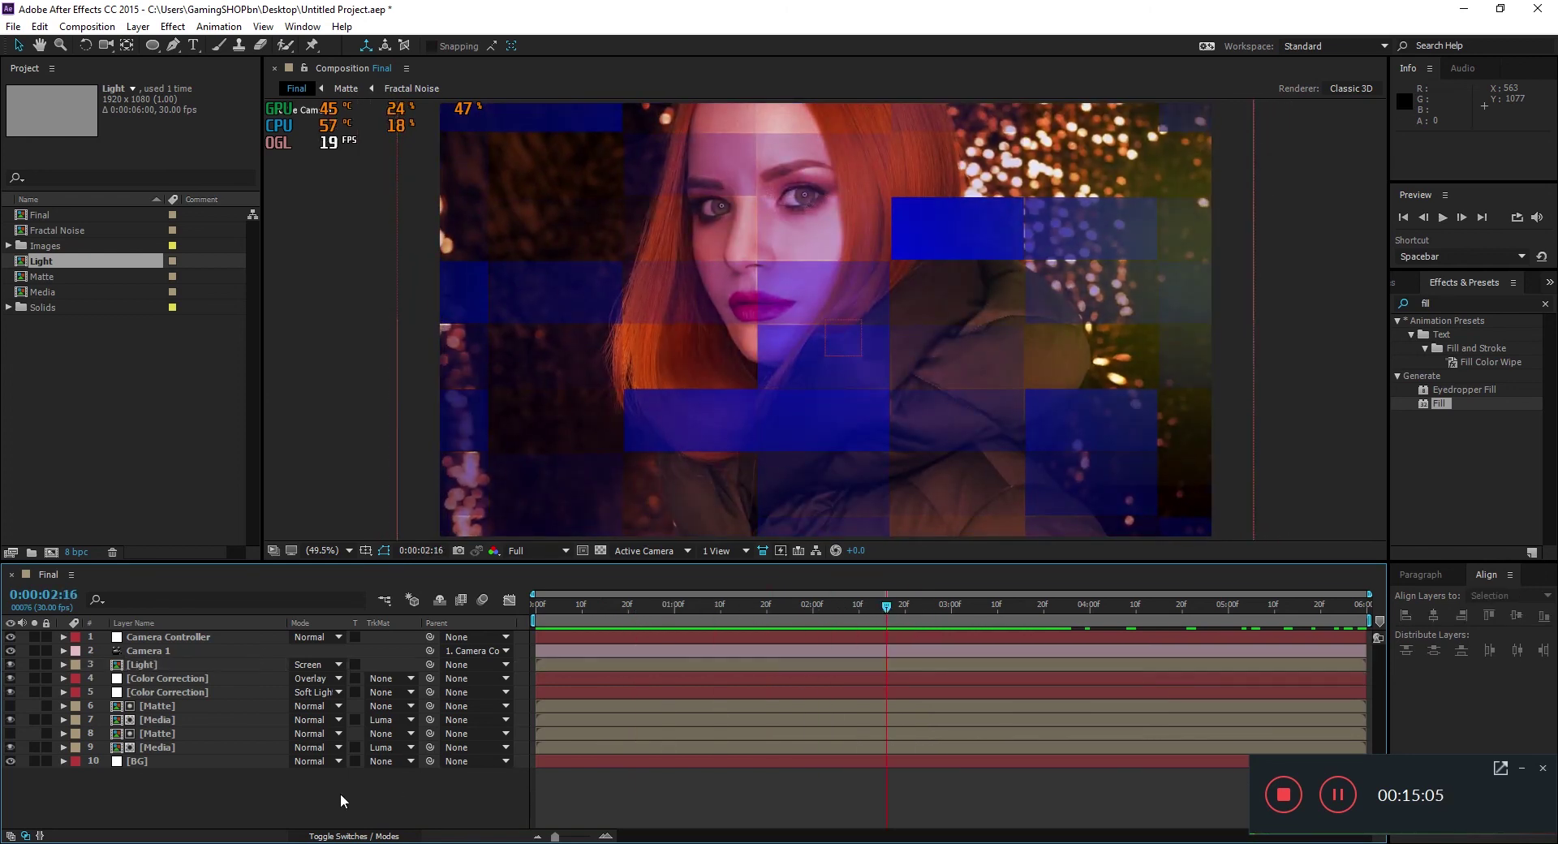